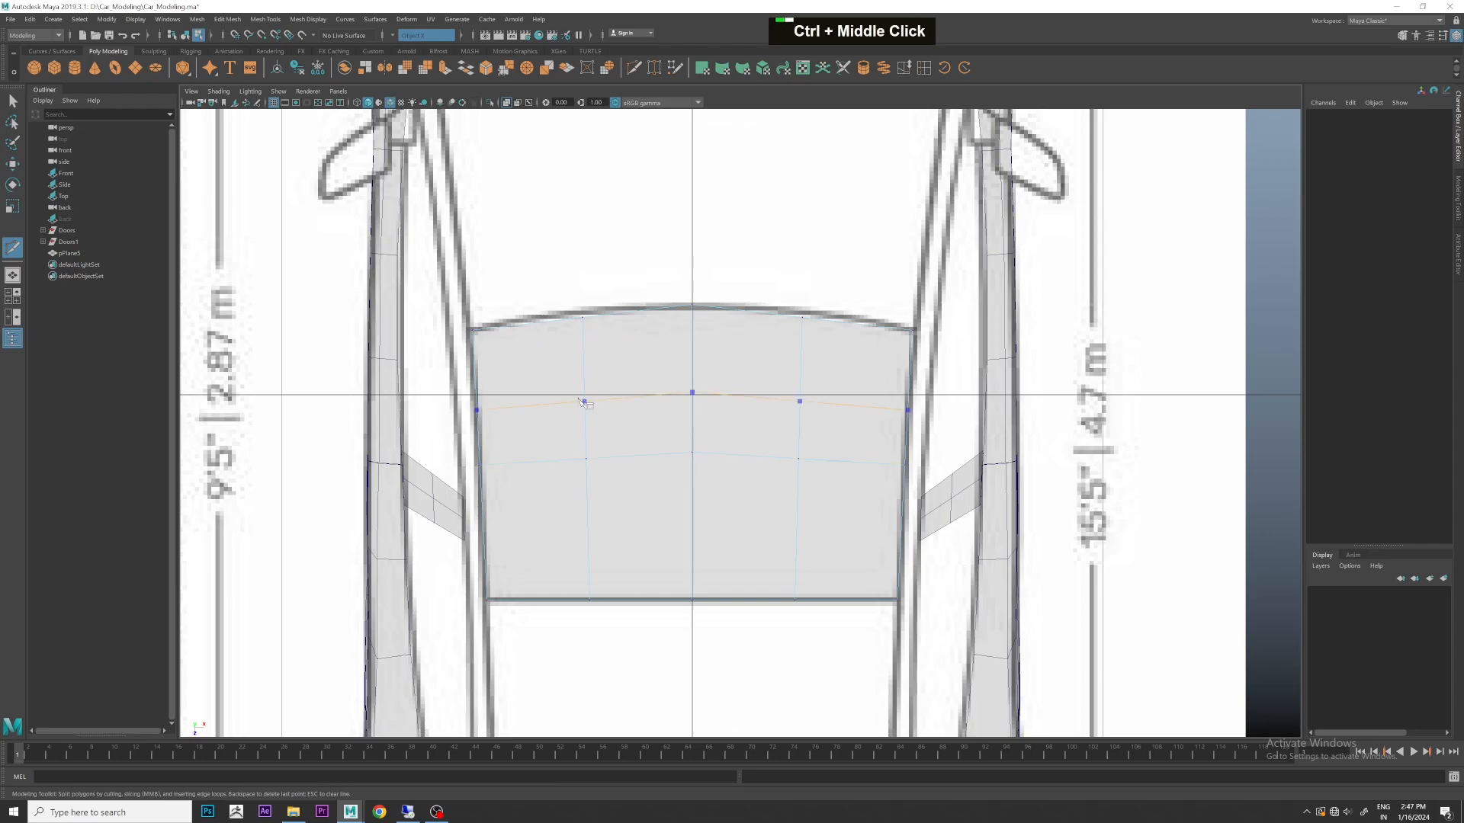
- Fit the front-edge vertices of the roof panel to the curved roof line of the top-view blueprint
key(w)
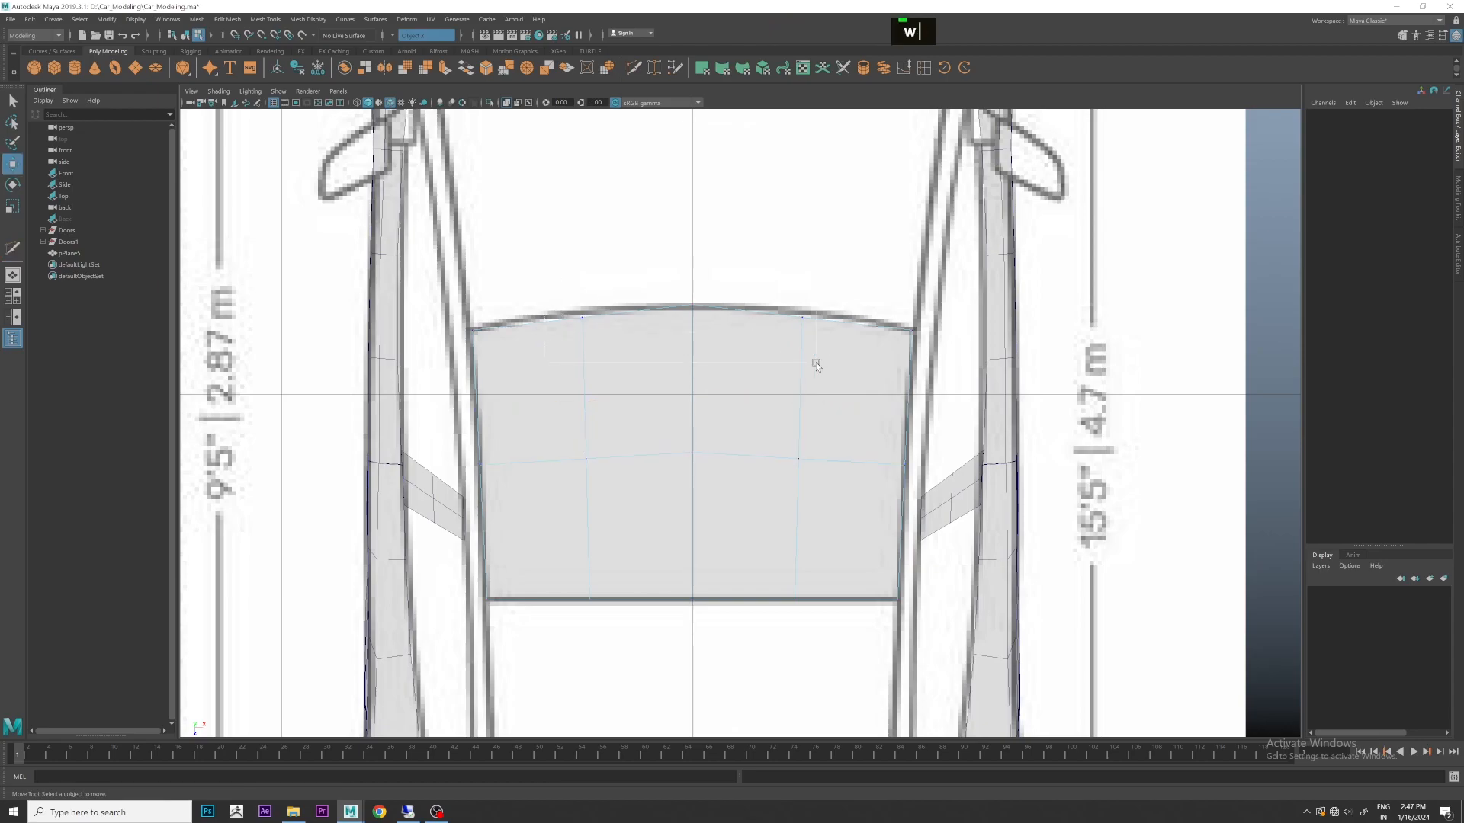
drag(816, 362, 816, 363)
drag(637, 340, 636, 338)
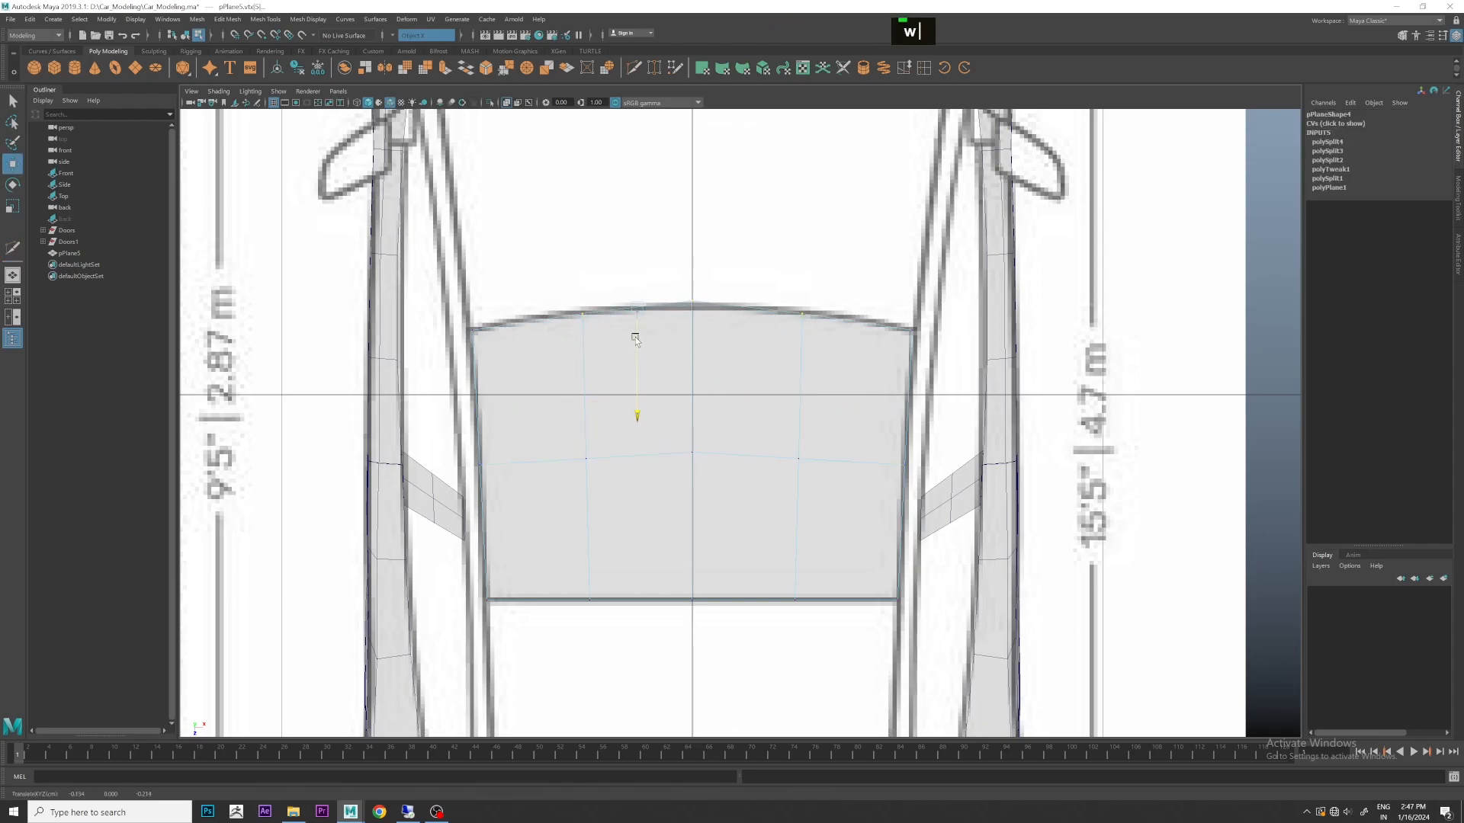
drag(555, 298, 606, 347)
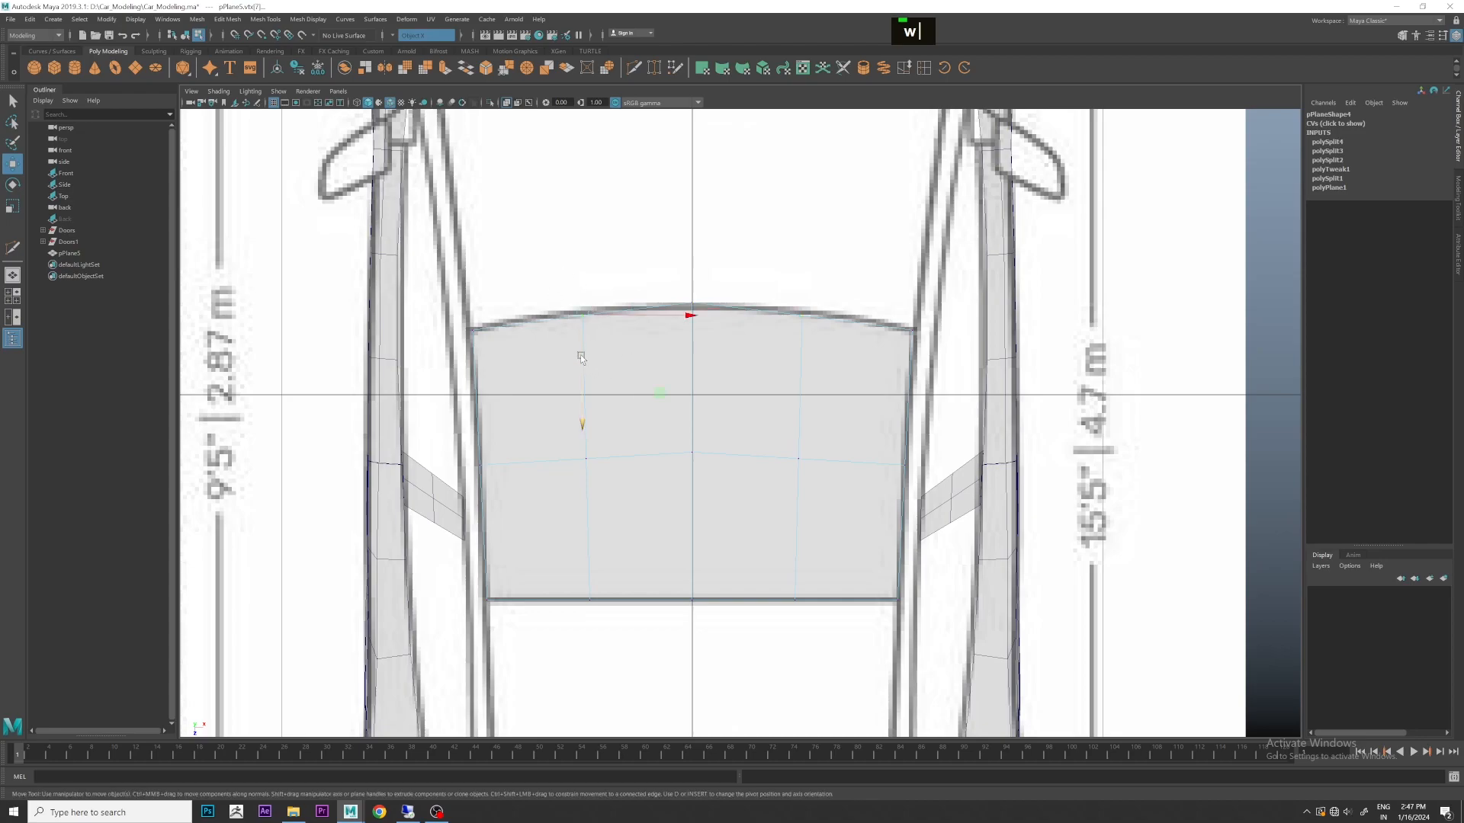
drag(583, 344, 583, 343)
- Align the middle row of roof panel vertices, including the outer ones, with the blueprint's roof outline
drag(457, 441, 515, 475)
key(Right)
scroll(765, 436, up, 2)
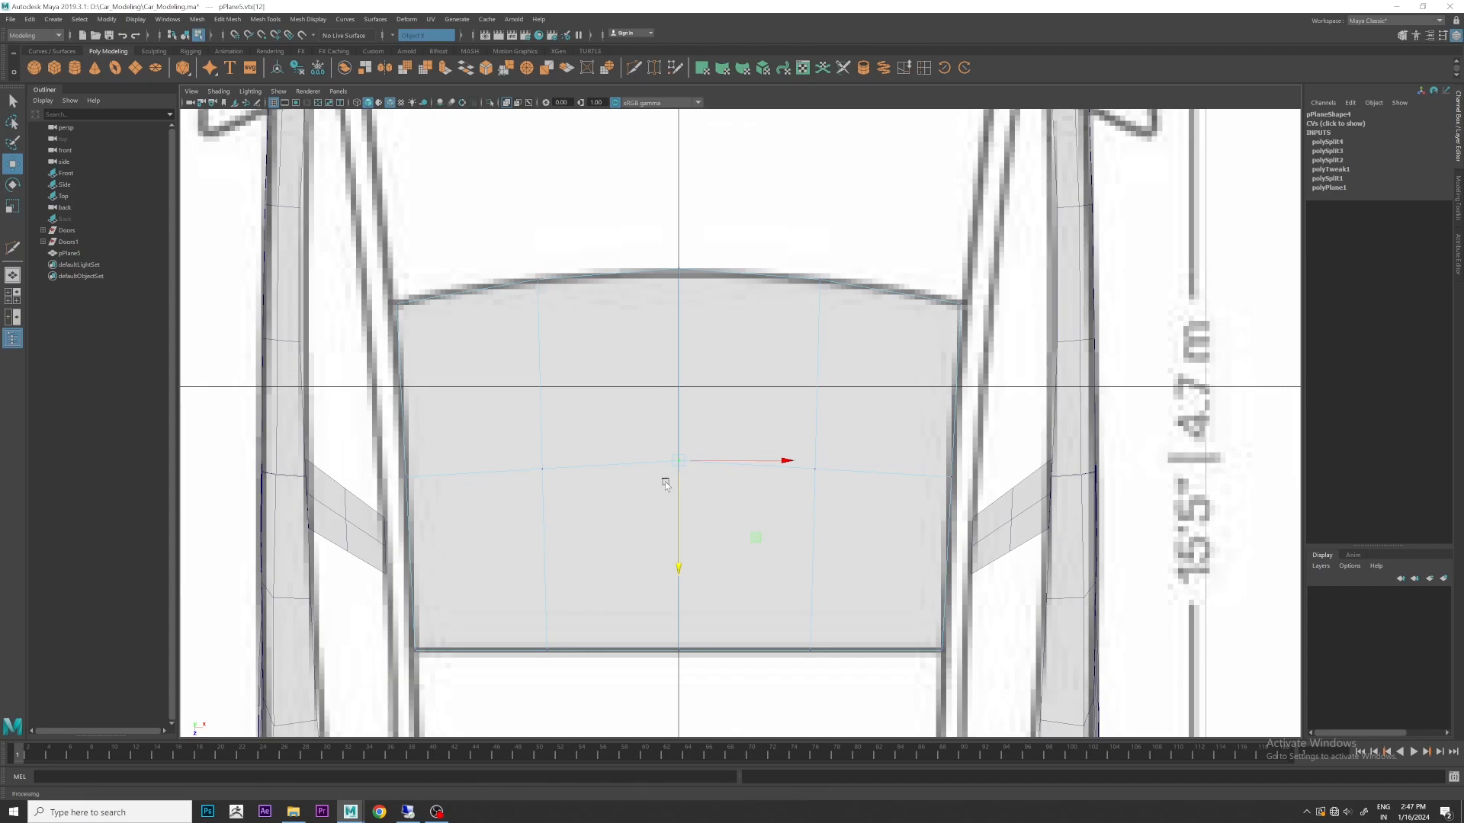
scroll(762, 484, up, 1)
click(363, 482)
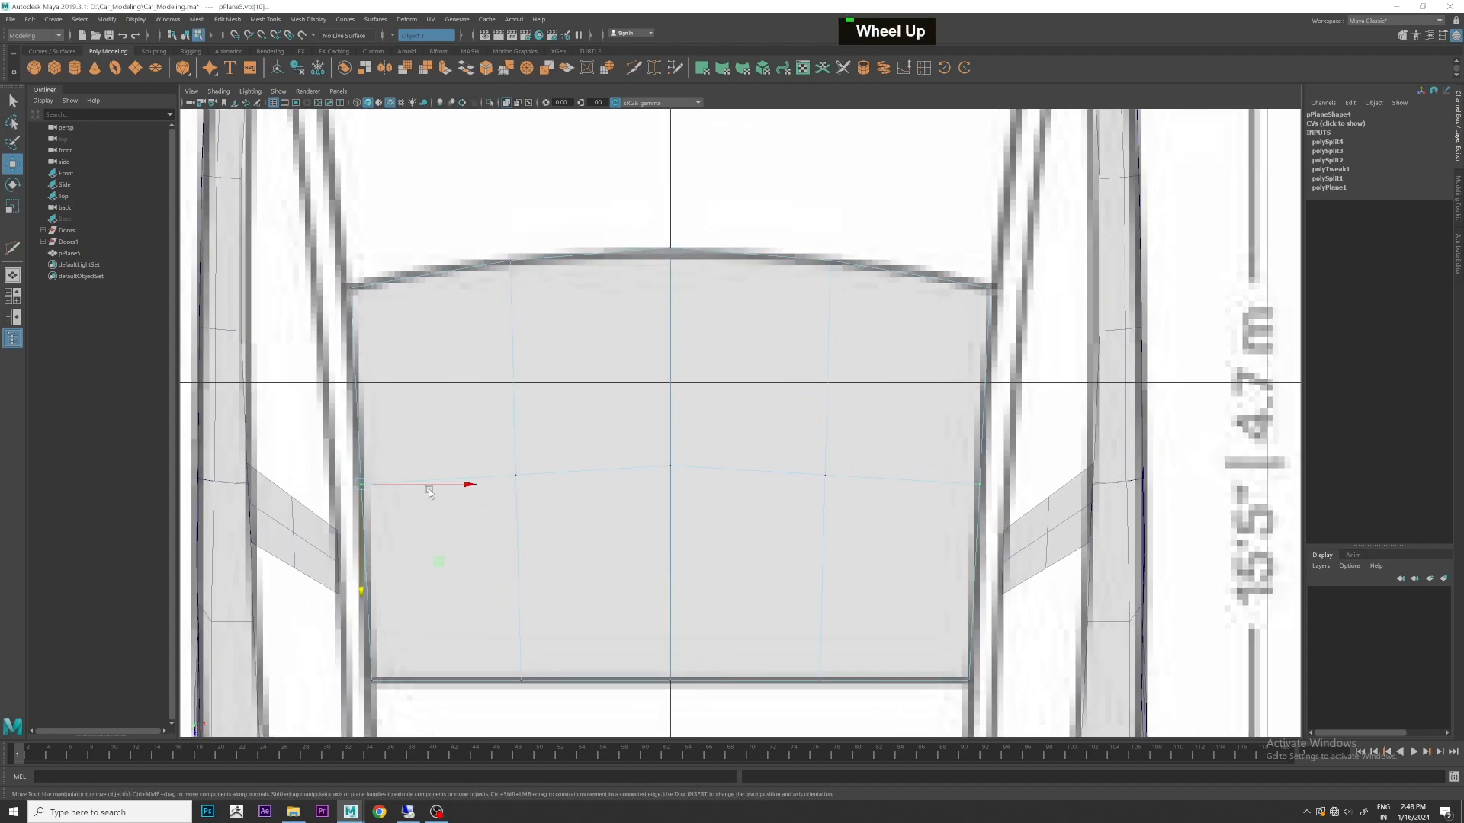
- Raise the whole roof plane to the height of the car's roof in the front blueprint view
scroll(698, 488, down, 3)
key(space)
key(space)
scroll(547, 496, down, 5)
scroll(753, 411, up, 4)
click(123, 255)
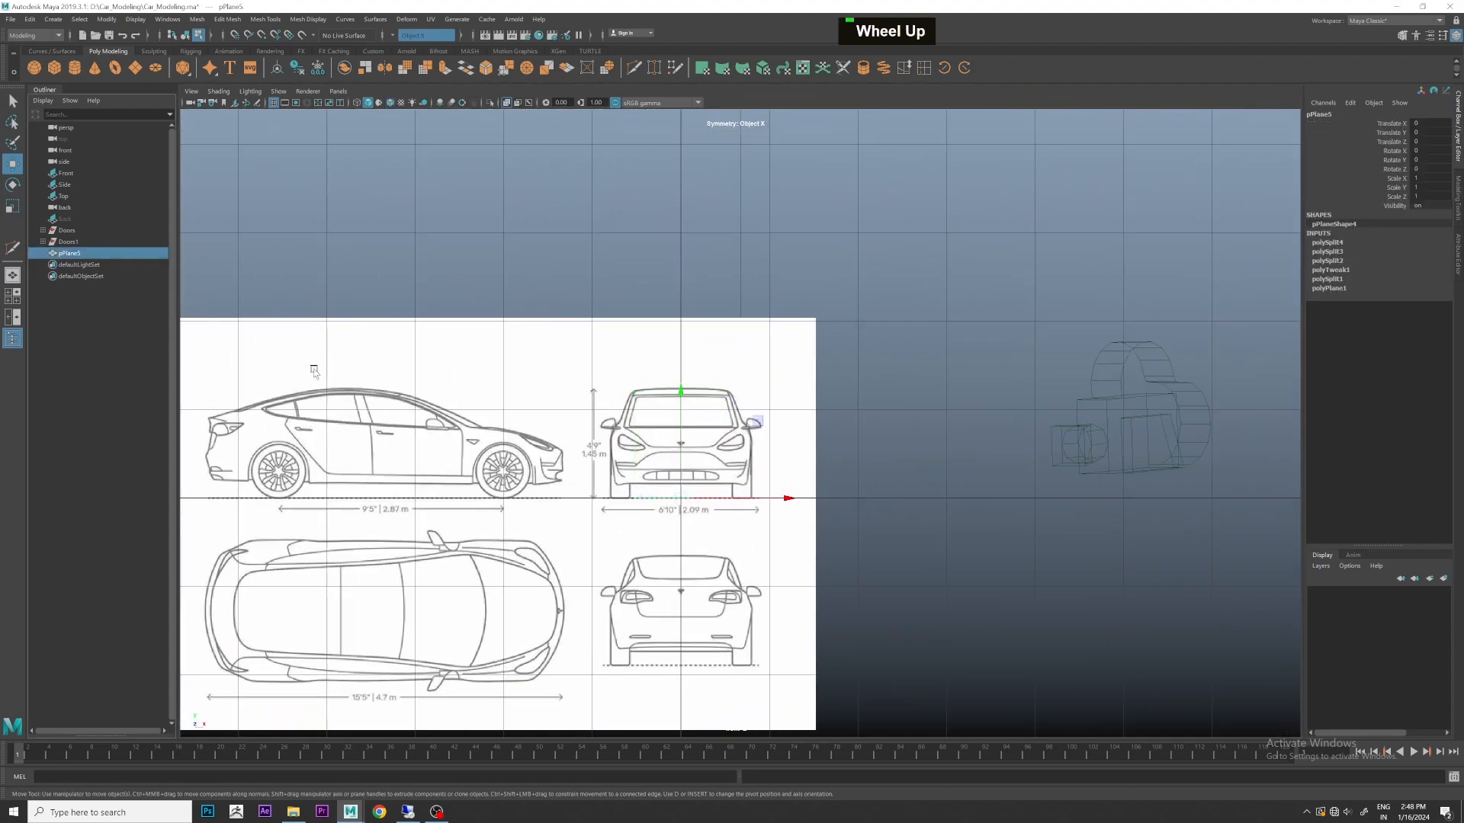
scroll(675, 439, up, 3)
drag(656, 434, 645, 314)
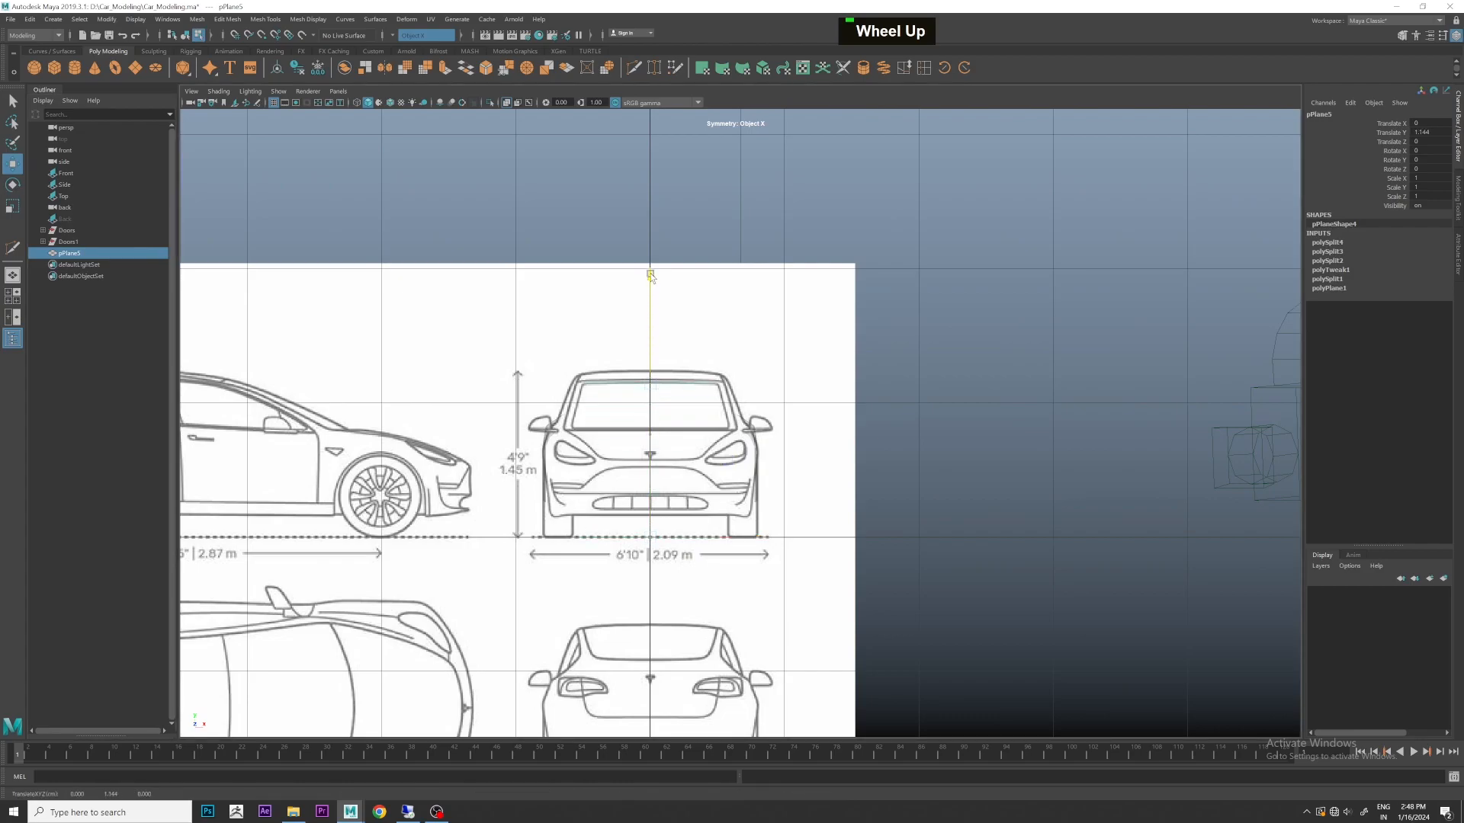
scroll(696, 277, up, 3)
alt+middle_drag(791, 575, 775, 464)
scroll(796, 483, up, 3)
scroll(794, 479, up, 3)
middle_click(794, 471)
scroll(798, 483, up, 1)
- In the side view, move the roof panel's front and middle vertices vertically so they follow the blueprint's roofline
key(space)
key(space)
alt+scroll(739, 497, up, 1)
scroll(728, 440, up, 2)
right_click(960, 413)
right_drag(915, 429, 859, 429)
drag(997, 388, 1077, 503)
drag(946, 392, 1061, 452)
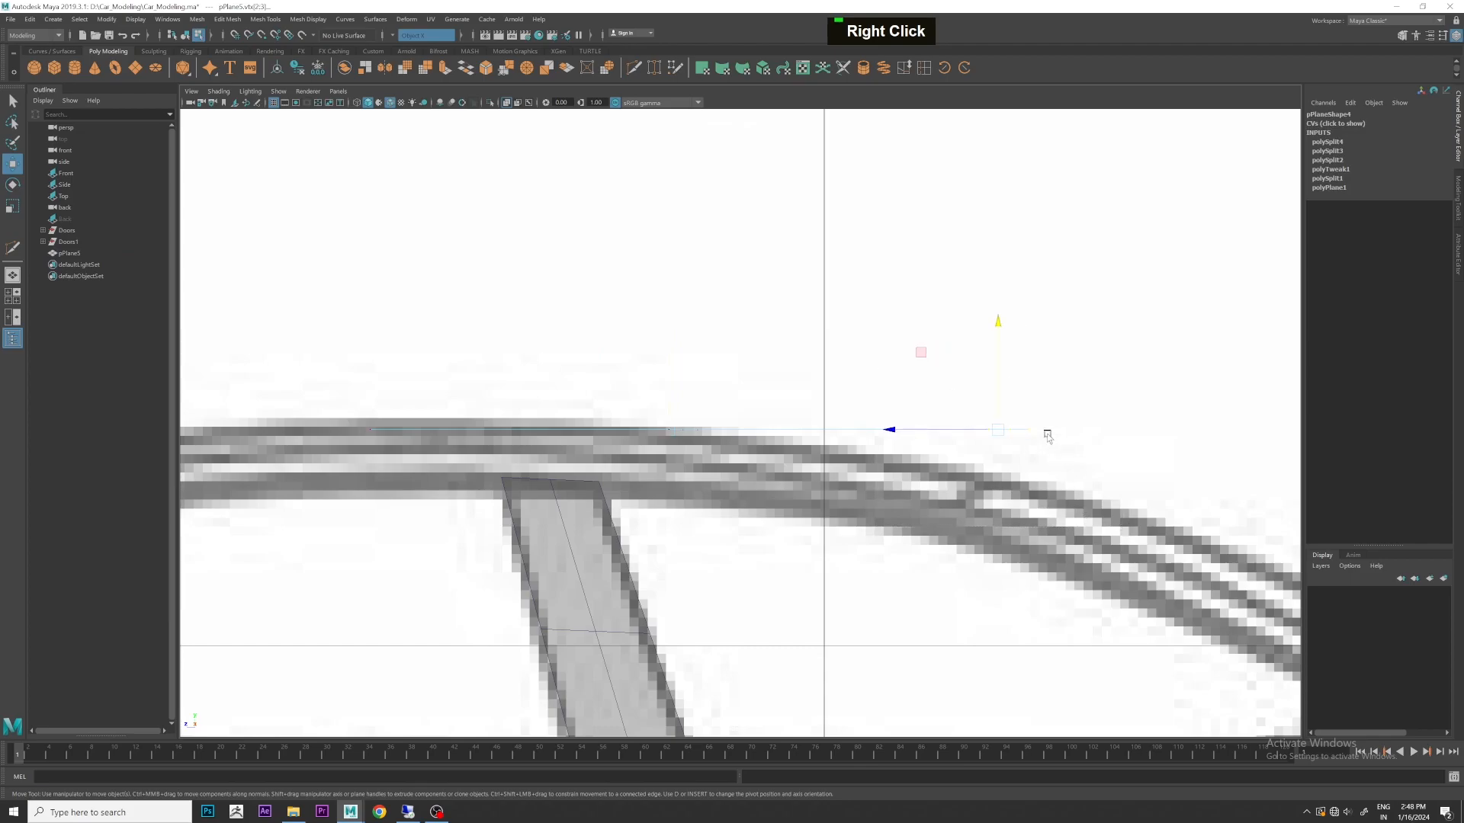
drag(999, 323, 998, 380)
drag(628, 394, 719, 462)
alt+middle_drag(676, 393, 654, 431)
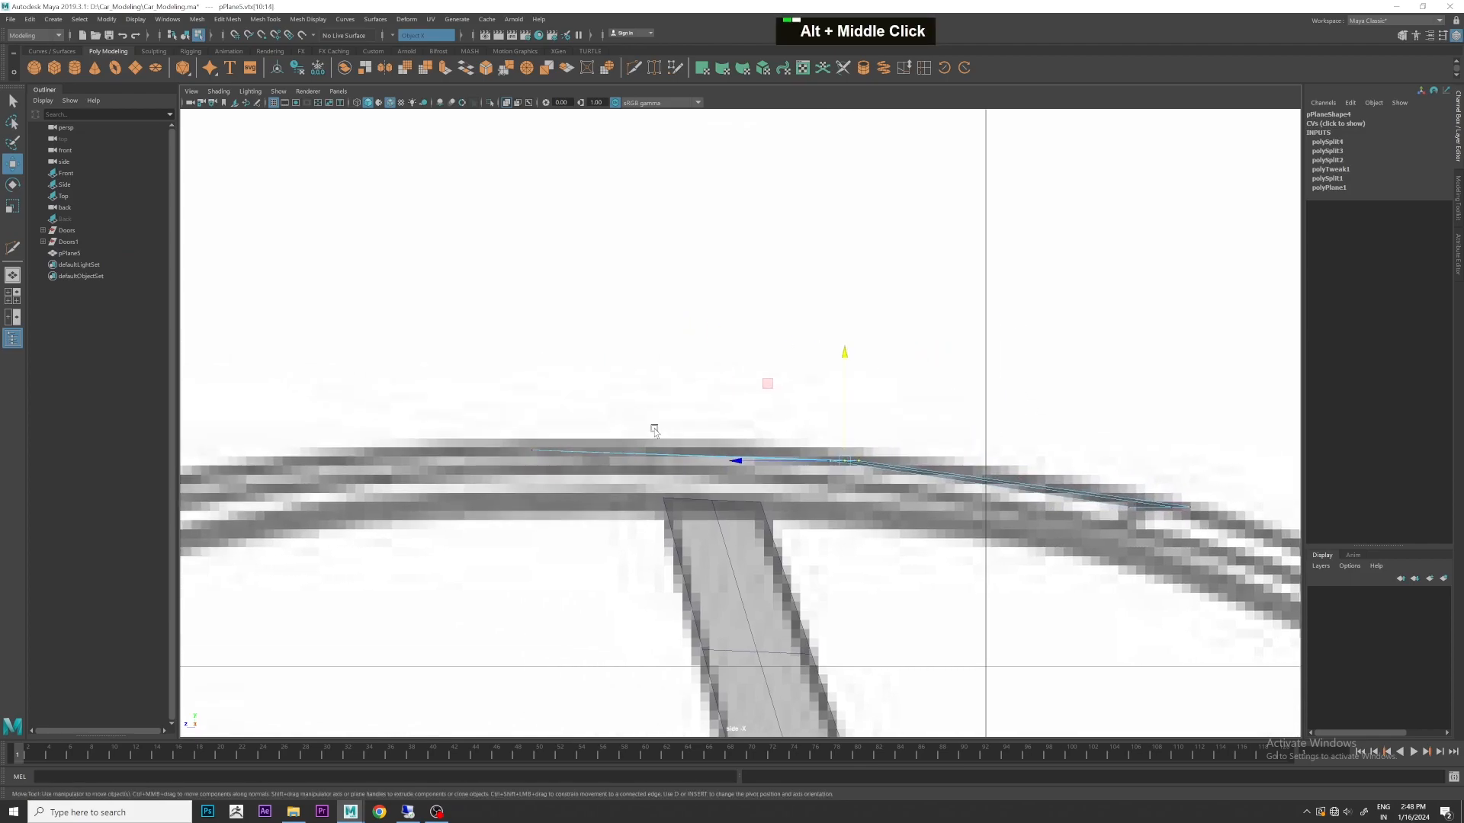
- In the front view, lower the roof panel's outer side vertices to match the blueprint's roof corners
key(space)
key(space)
scroll(881, 438, down, 5)
scroll(880, 438, up, 10)
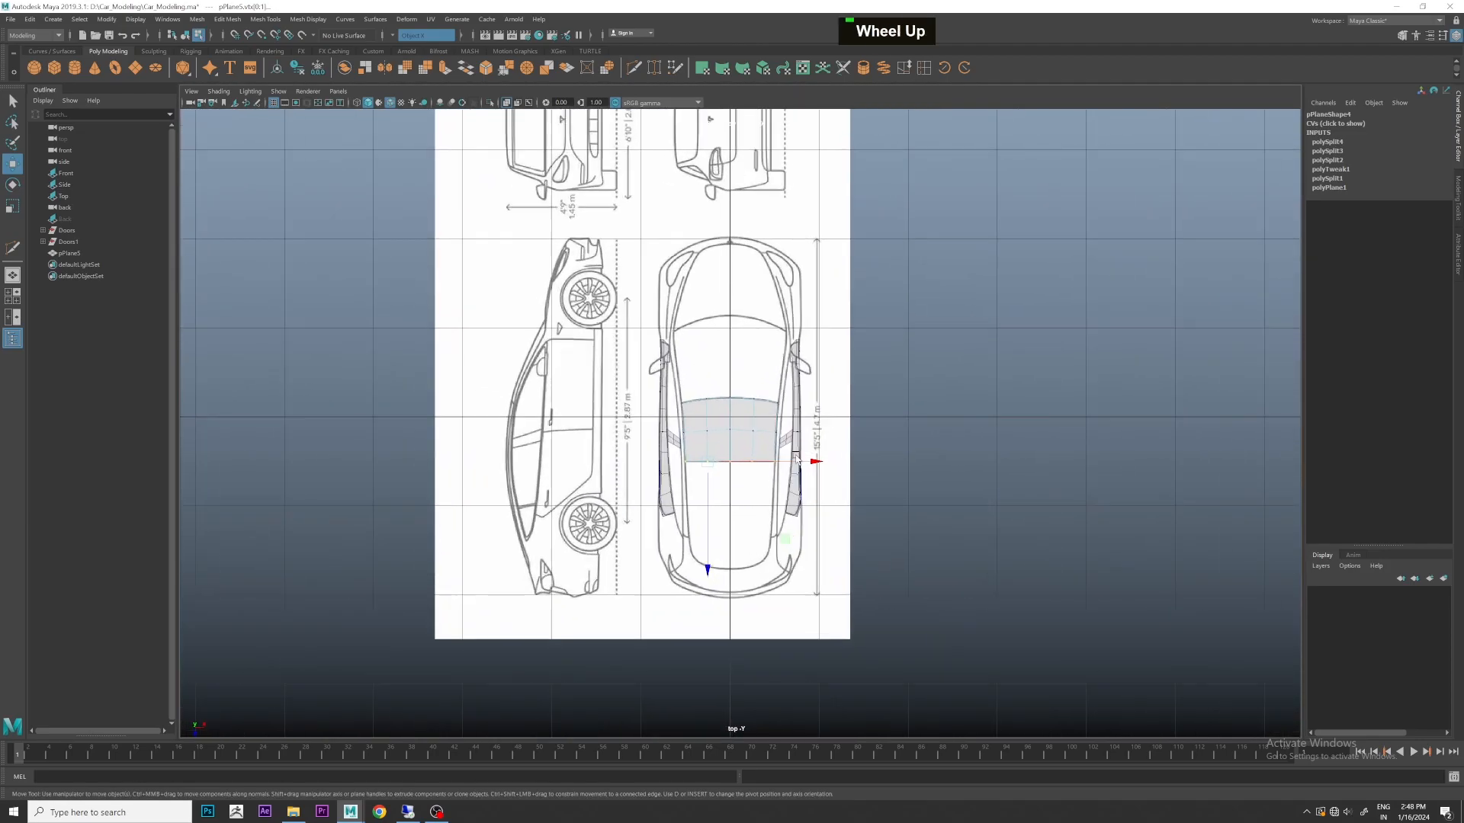
key(space)
scroll(686, 556, up, 3)
key(space)
drag(1118, 390, 1186, 484)
drag(1150, 327, 1152, 344)
- Adjust the height of the roof panel's intermediate and centre vertices in the front view to form a gentle crown
drag(907, 495, 911, 498)
drag(894, 359, 894, 352)
drag(600, 372, 659, 496)
drag(635, 373, 637, 364)
drag(592, 454, 670, 494)
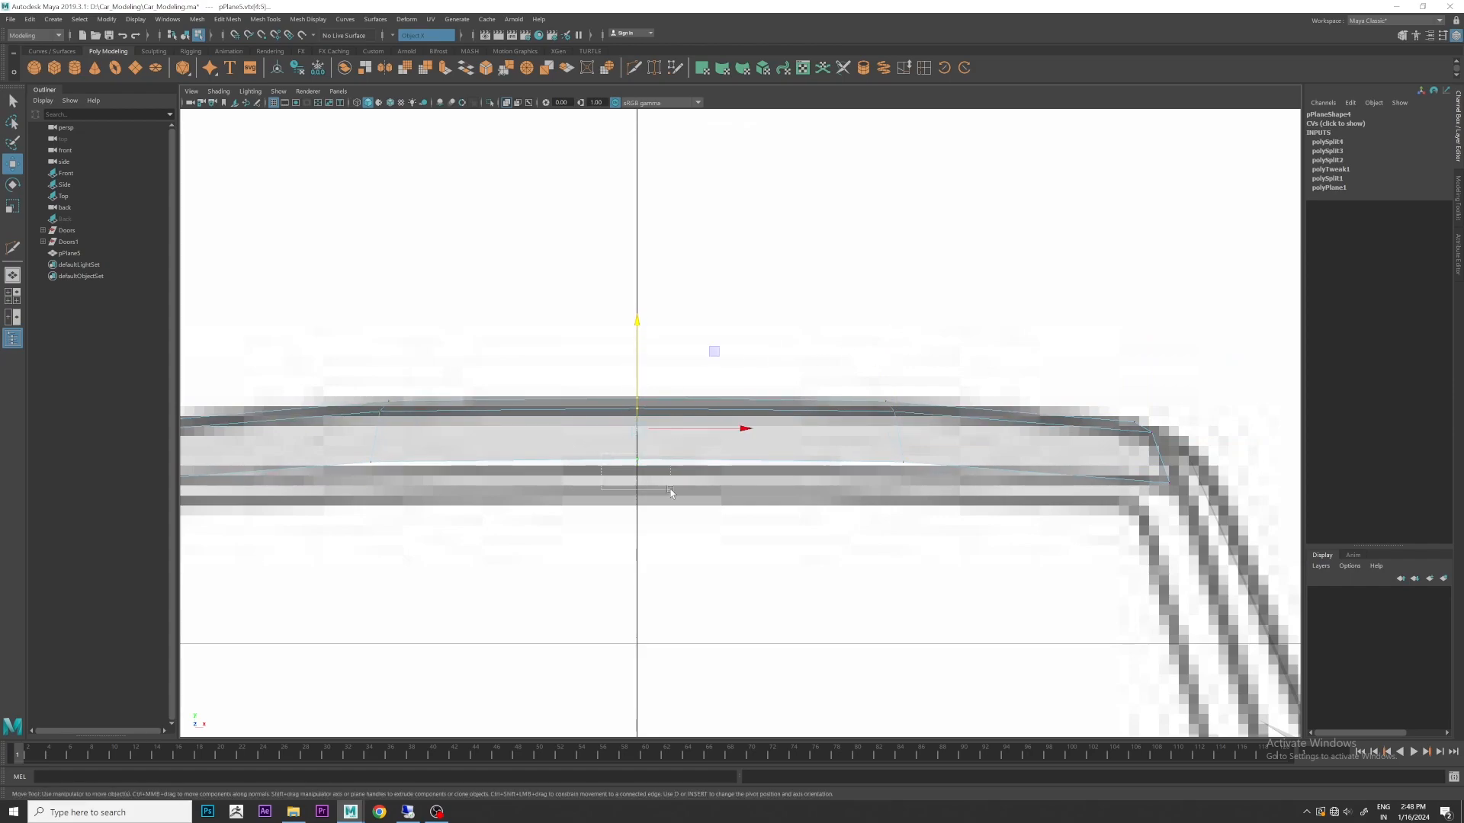
drag(640, 430, 641, 435)
drag(944, 493, 907, 431)
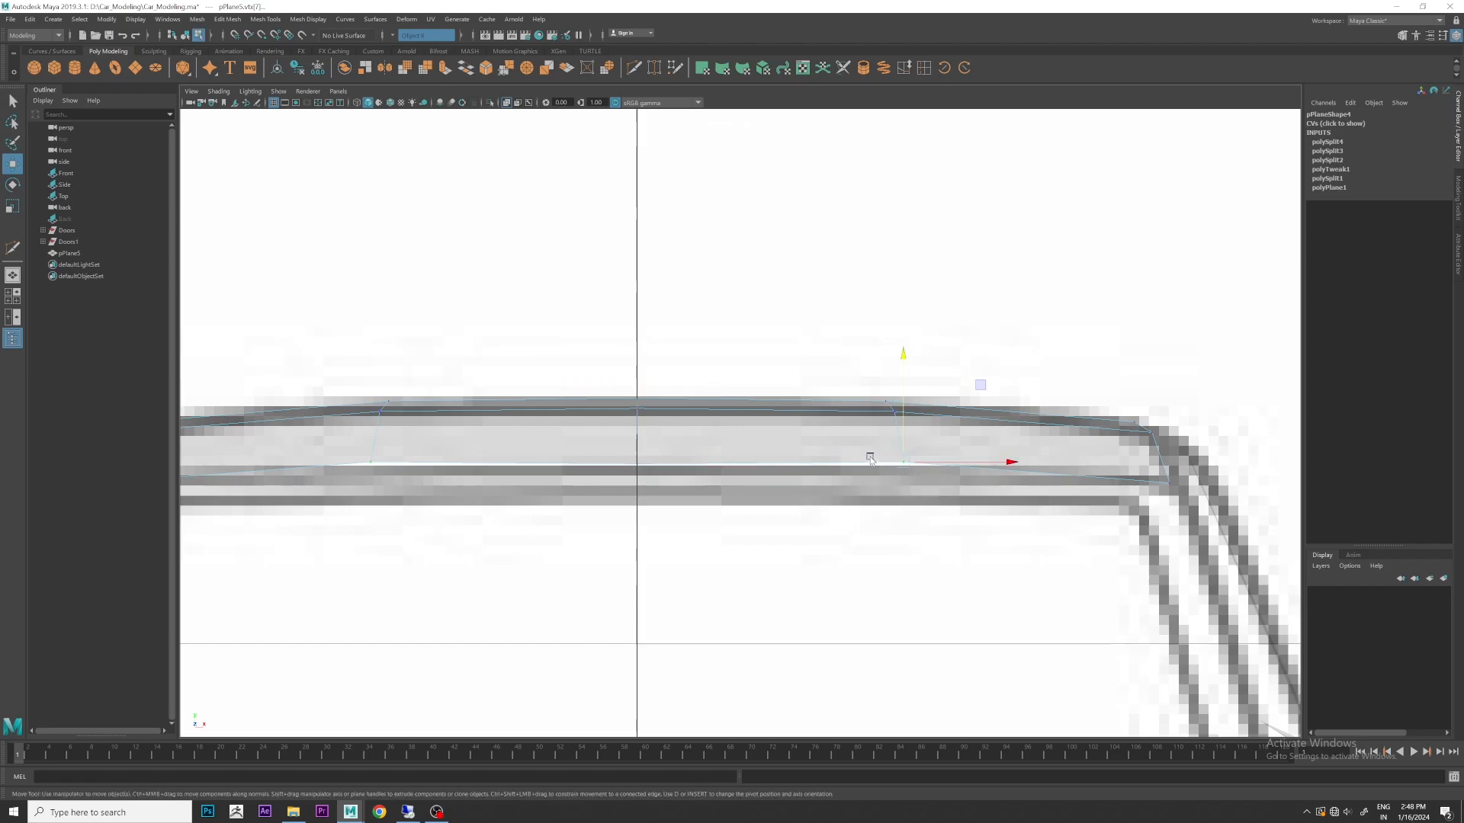
- In the perspective view, insert a crosswise edge loop in each of the roof panel's front and rear halves with Multi-Cut
alt+middle_drag(923, 440, 745, 515)
scroll(638, 432, up, 3)
key(space)
key(space)
alt+drag(912, 336, 751, 366)
right_click(748, 377)
scroll(859, 314, up, 3)
alt+drag(859, 314, 696, 353)
click(700, 353)
alt+scroll(843, 374, up, 3)
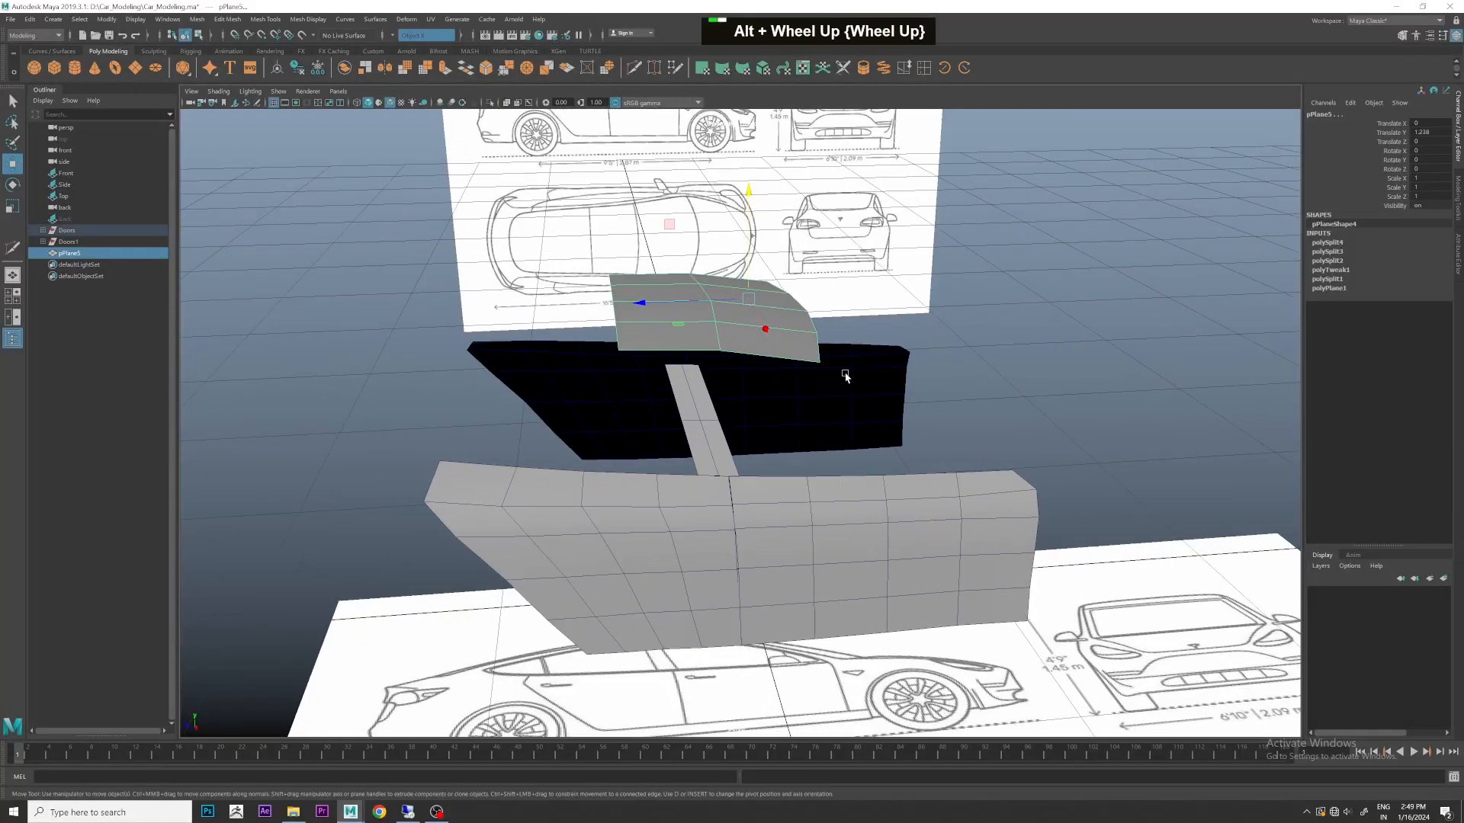
alt+middle_drag(843, 374, 843, 412)
click(634, 68)
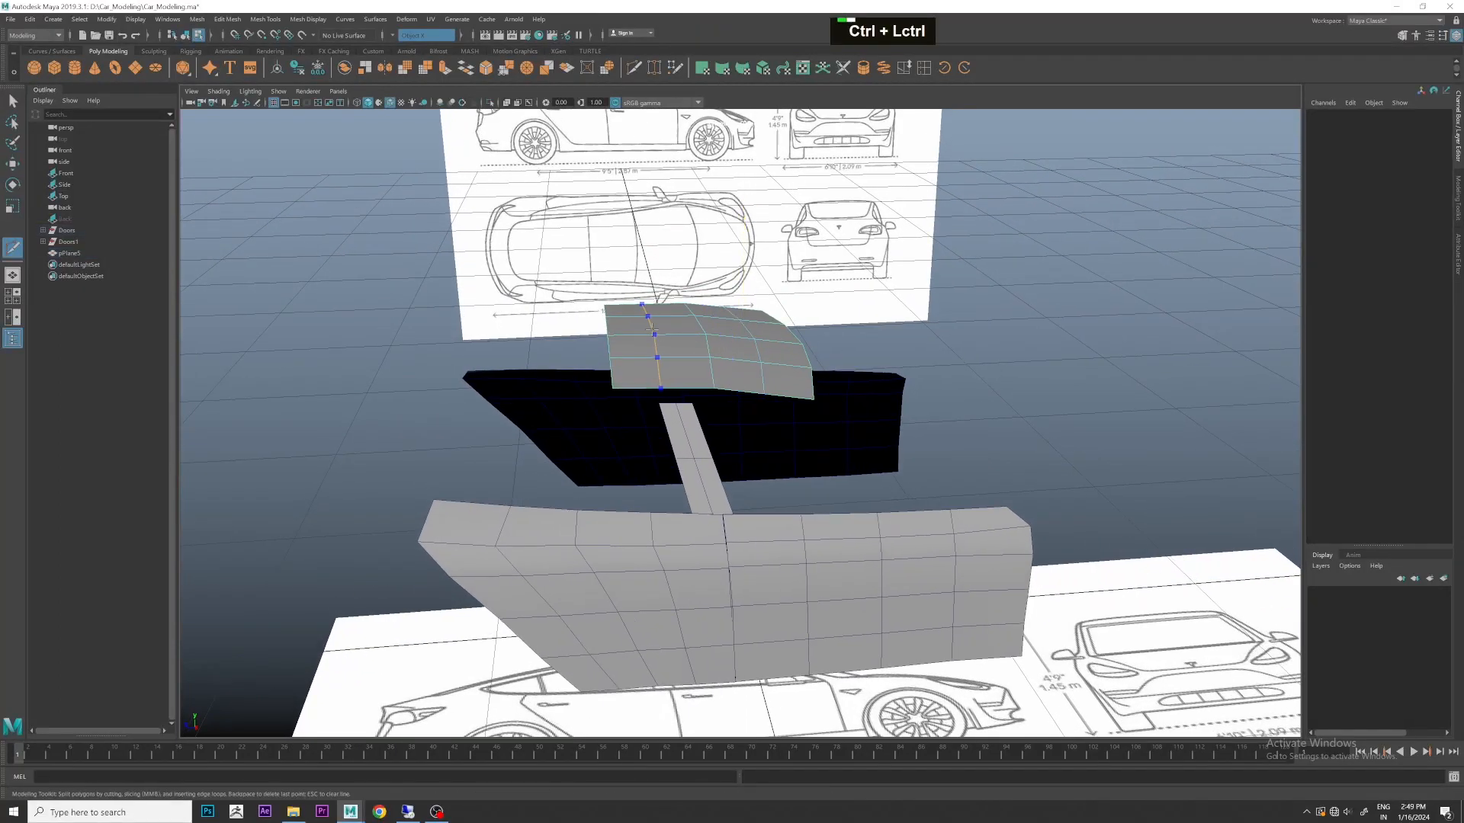
ctrl+middle_click(652, 328)
scroll(648, 328, up, 2)
key(w)
- Raise the two new crosswise edge loops slightly to round the roof panel's profile
double_click(669, 313)
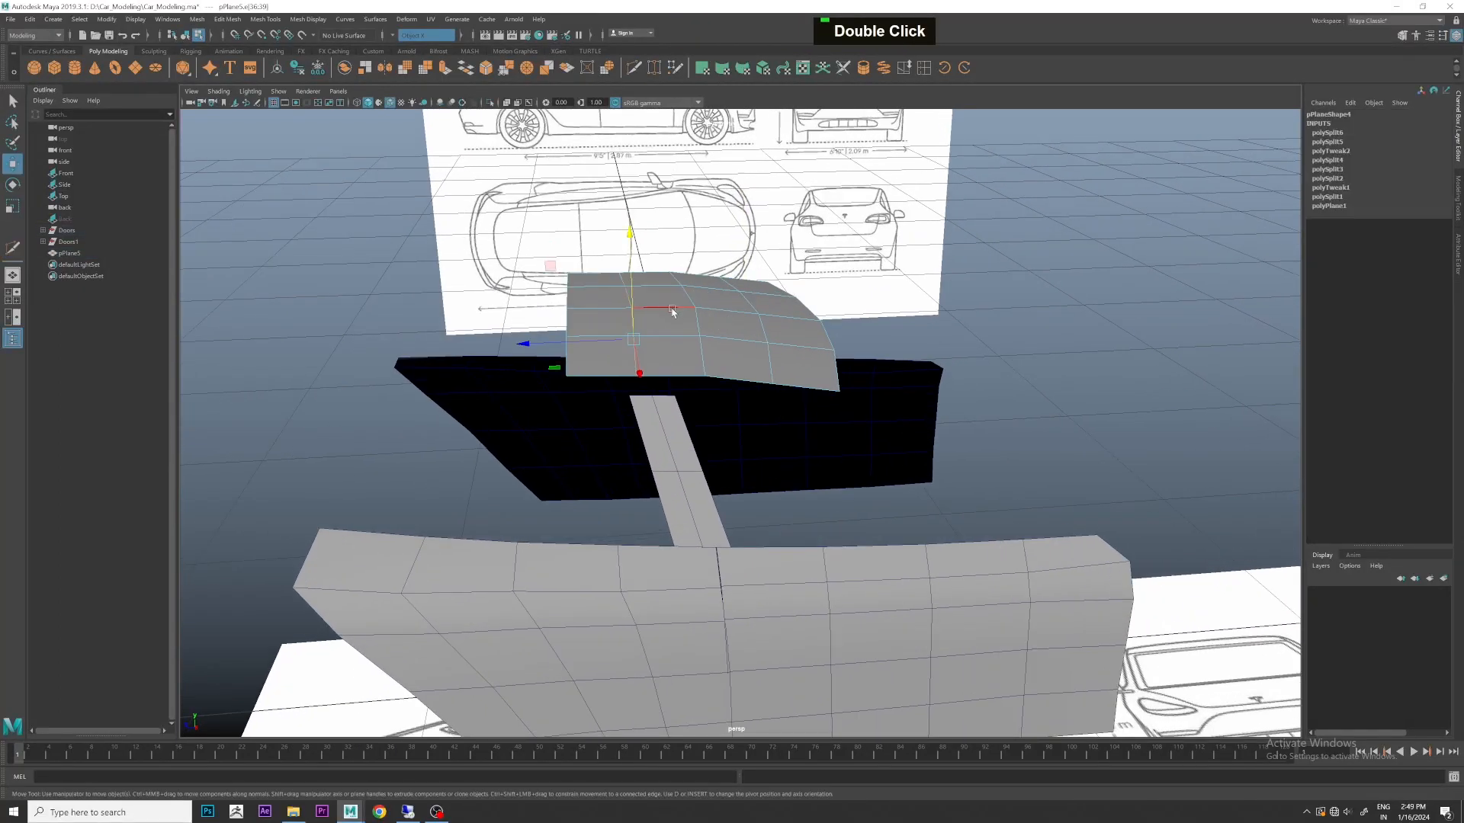
alt+middle_drag(669, 313, 633, 285)
scroll(633, 285, up, 2)
drag(588, 244, 589, 244)
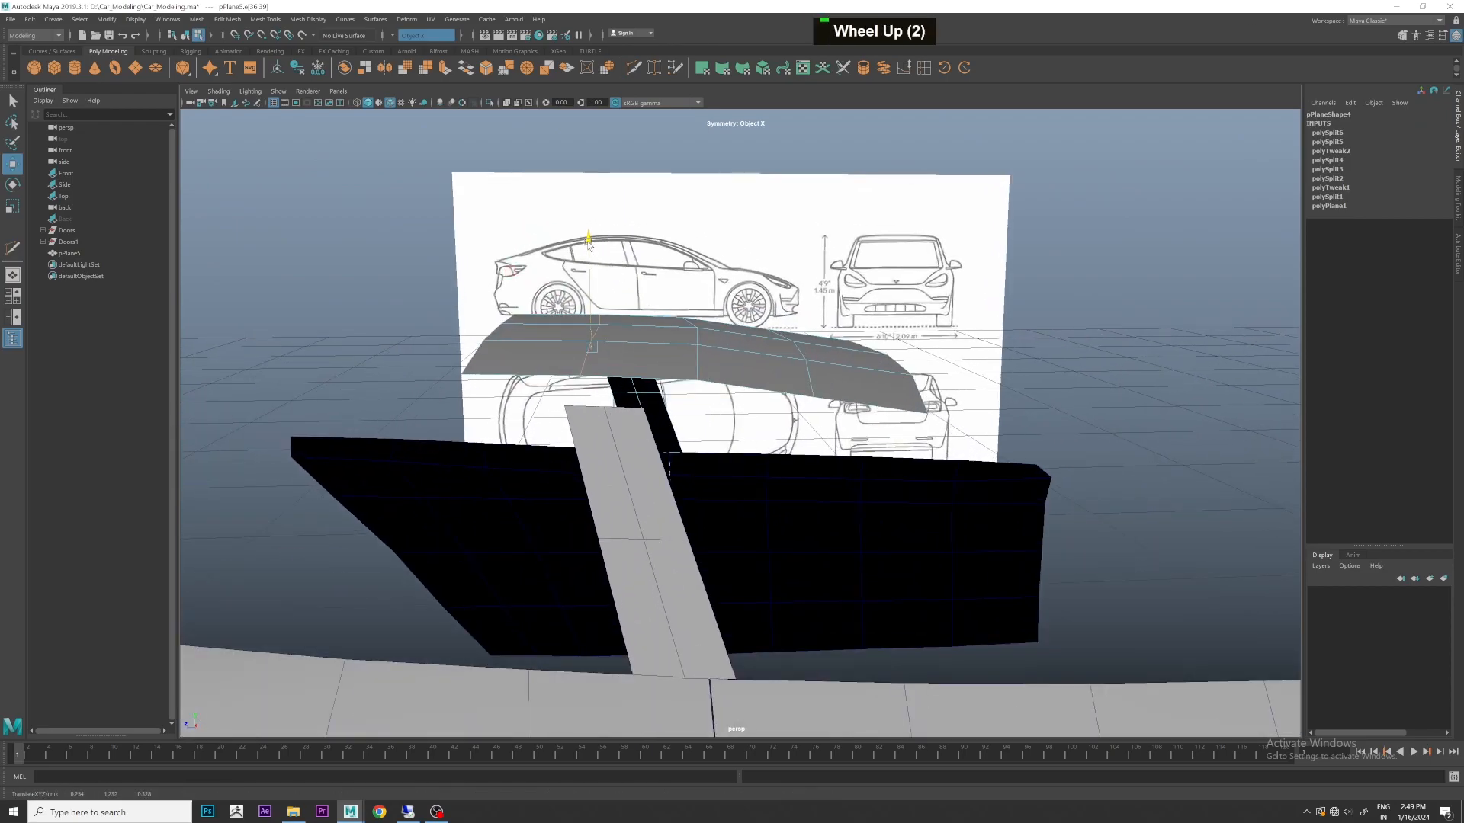
double_click(799, 352)
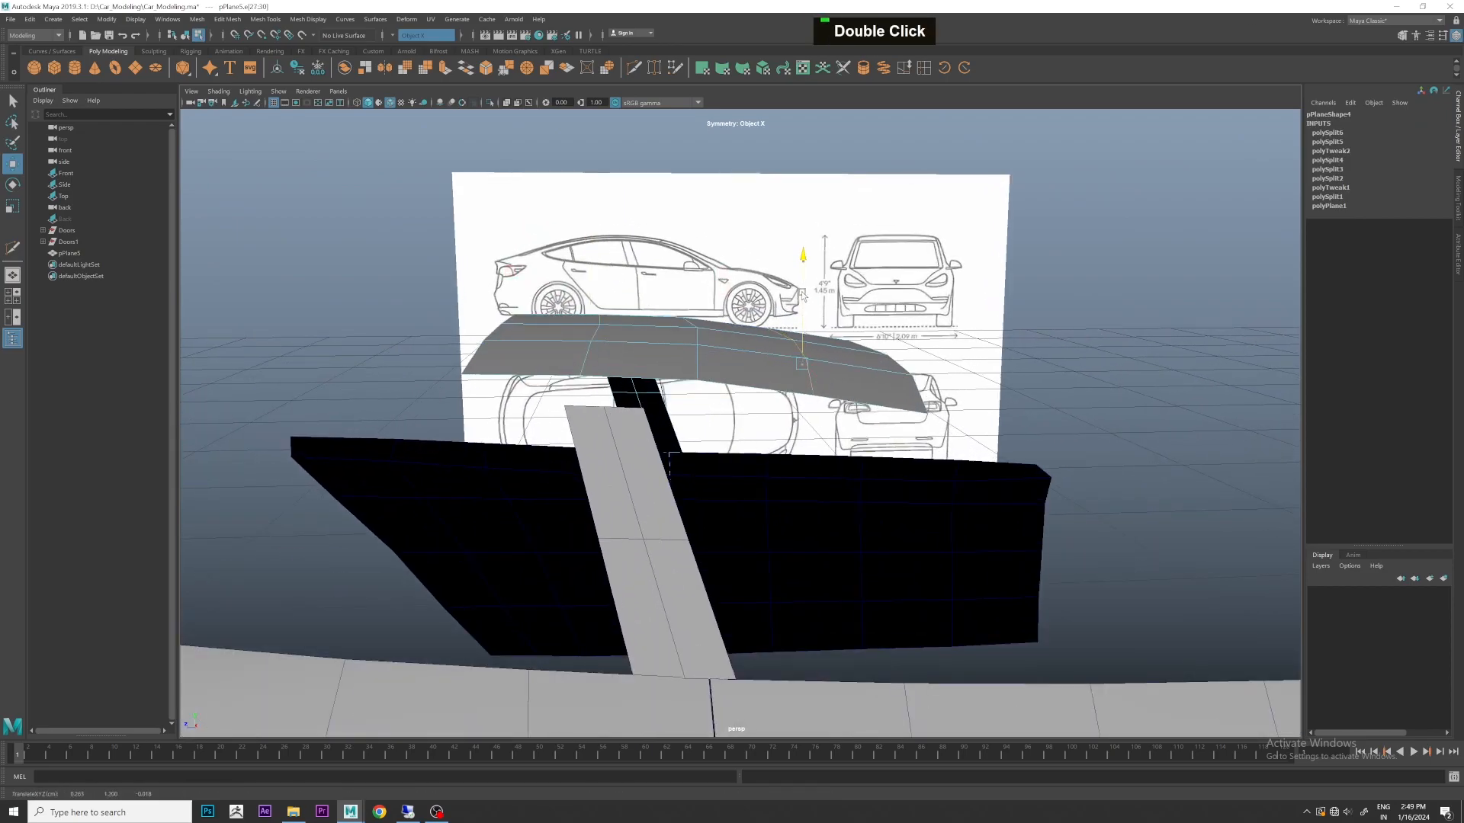
scroll(798, 349, down, 1)
- Turn on the smooth mesh preview for the roof panel and save the scene
mouse_move(797, 349)
alt+mouse_down()
mouse_move(765, 328)
mouse_move(892, 408)
mouse_move(653, 382)
mouse_move(812, 349)
mouse_move(695, 351)
mouse_move(771, 349)
alt+mouse_up()
scroll(796, 345, down, 2)
key(3)
key(ctrl+s)
- Inspect the doors and roof panel against the blueprints from several angles in the perspective view
scroll(655, 382, up, 1)
scroll(771, 350, down, 3)
alt+middle_drag(771, 350, 587, 332)
click(743, 378)
alt+middle_drag(744, 378, 784, 386)
alt+drag(784, 386, 816, 381)
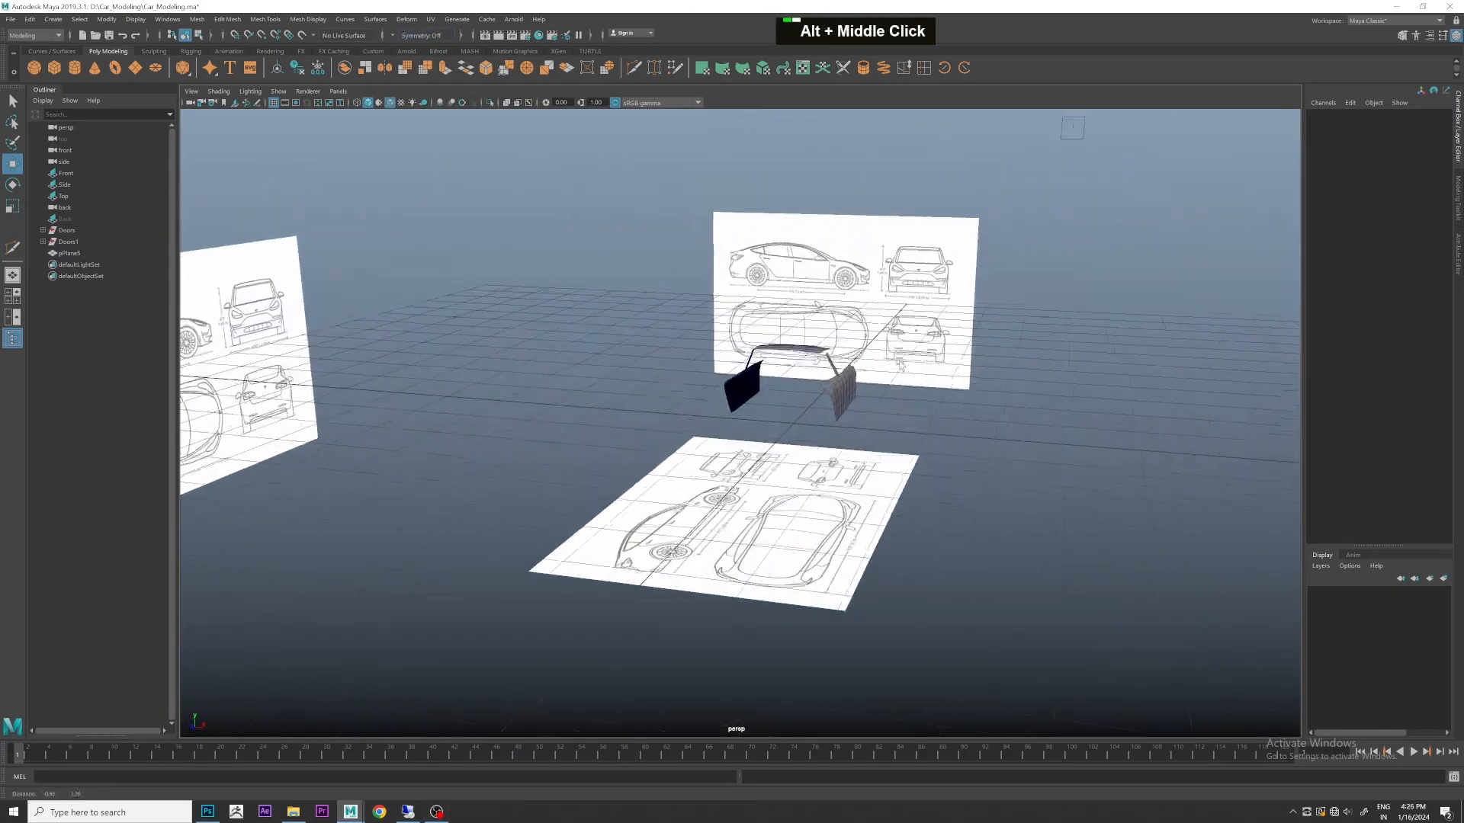
alt+drag(900, 365, 911, 328)
alt+middle_drag(911, 328, 917, 320)
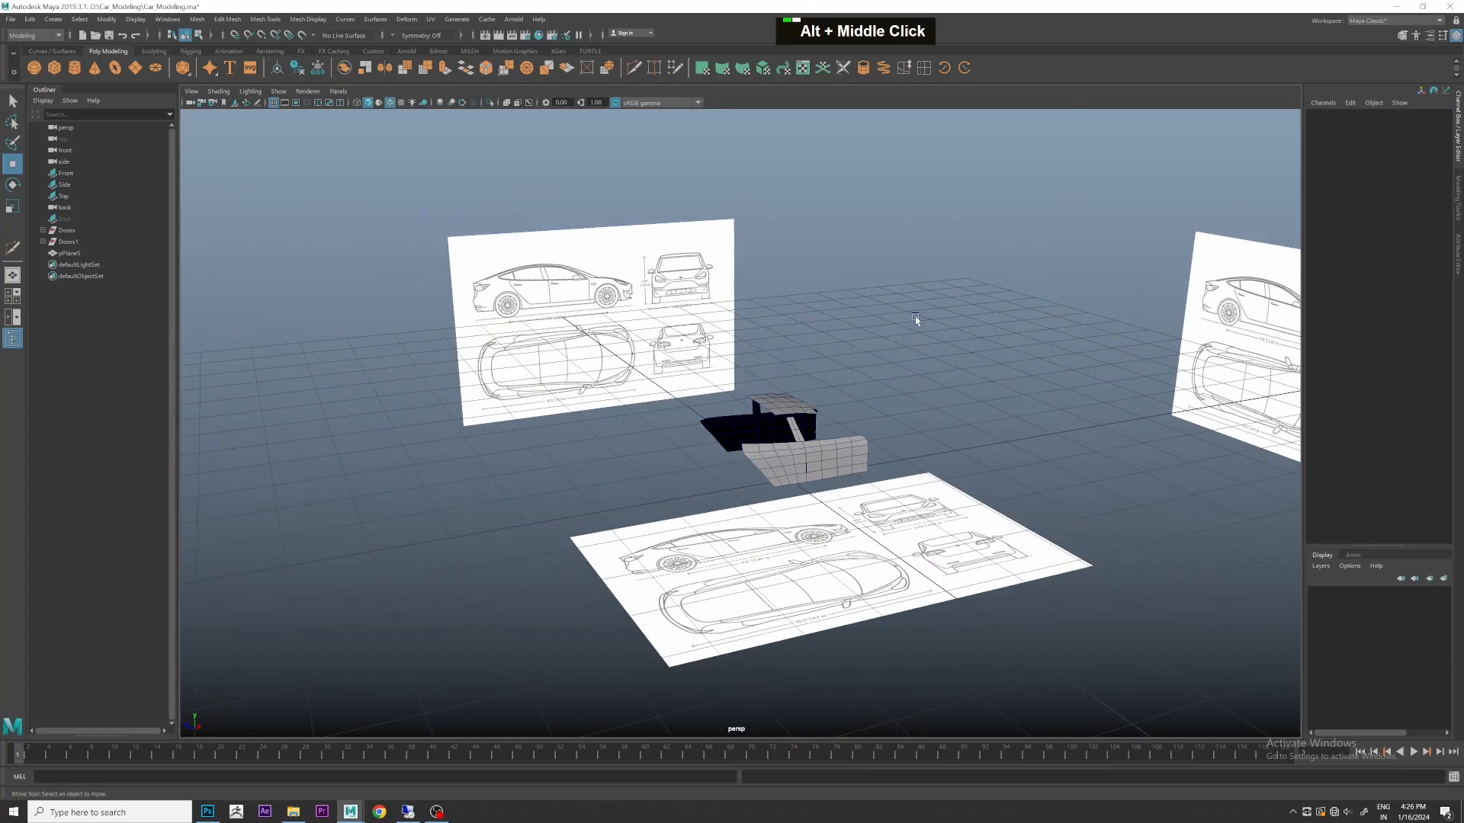
- Create a polygon plane and move it over the car's hood in the top view, at Translate Z -1.237
key(space)
key(space)
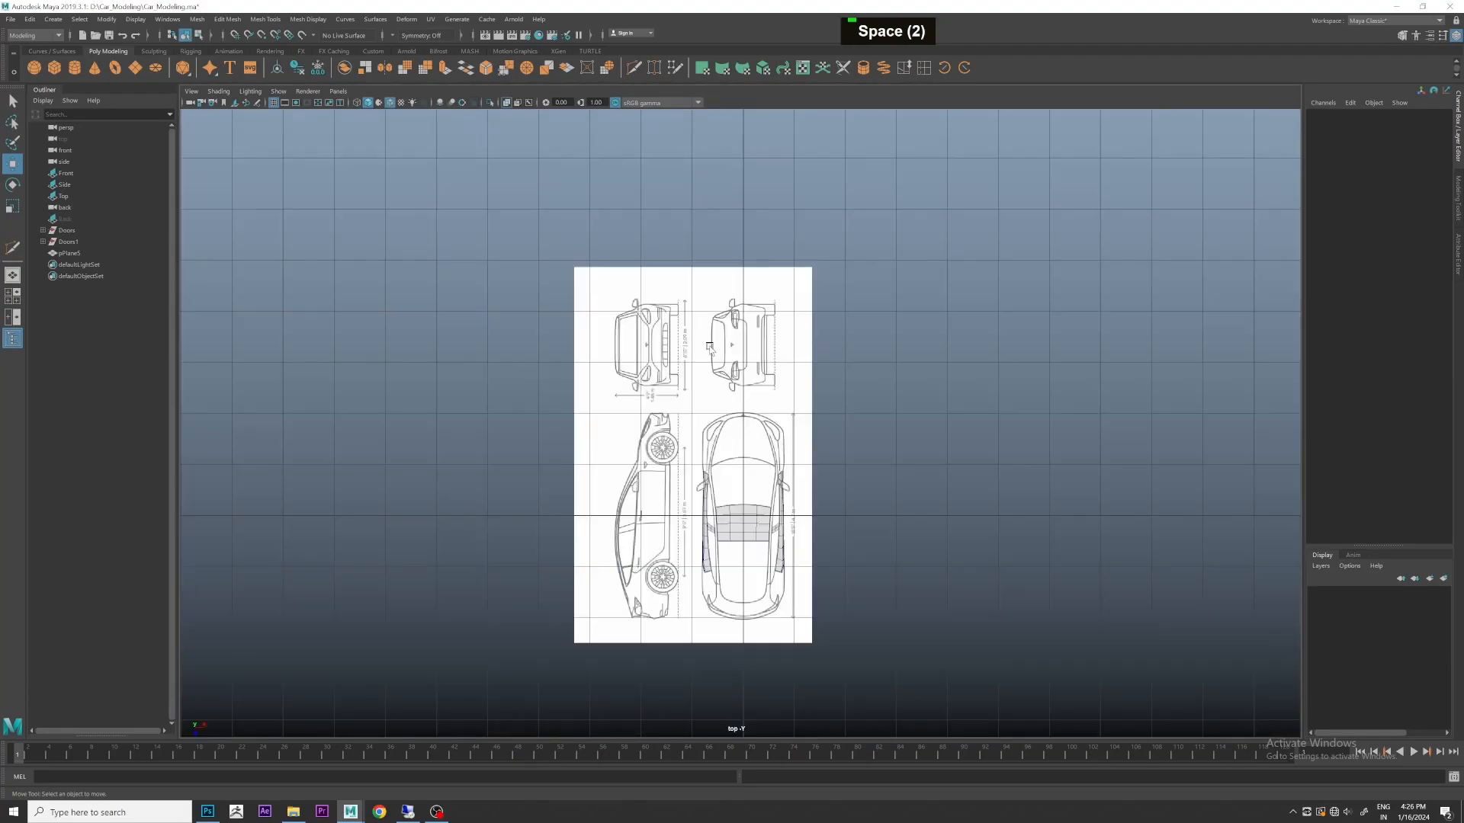
click(796, 397)
scroll(900, 397, up, 2)
scroll(884, 336, up, 6)
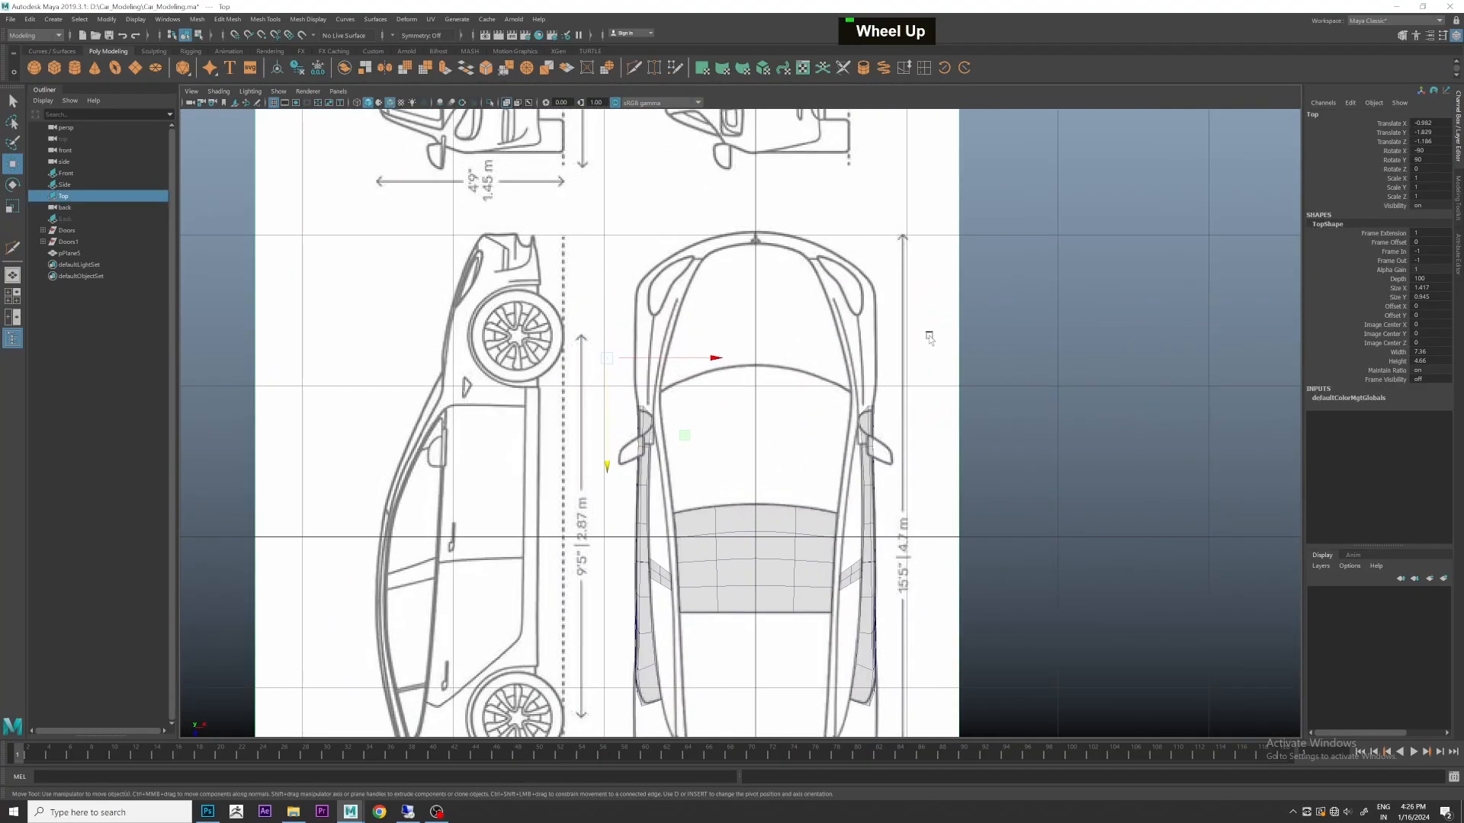
click(134, 69)
scroll(747, 543, down, 5)
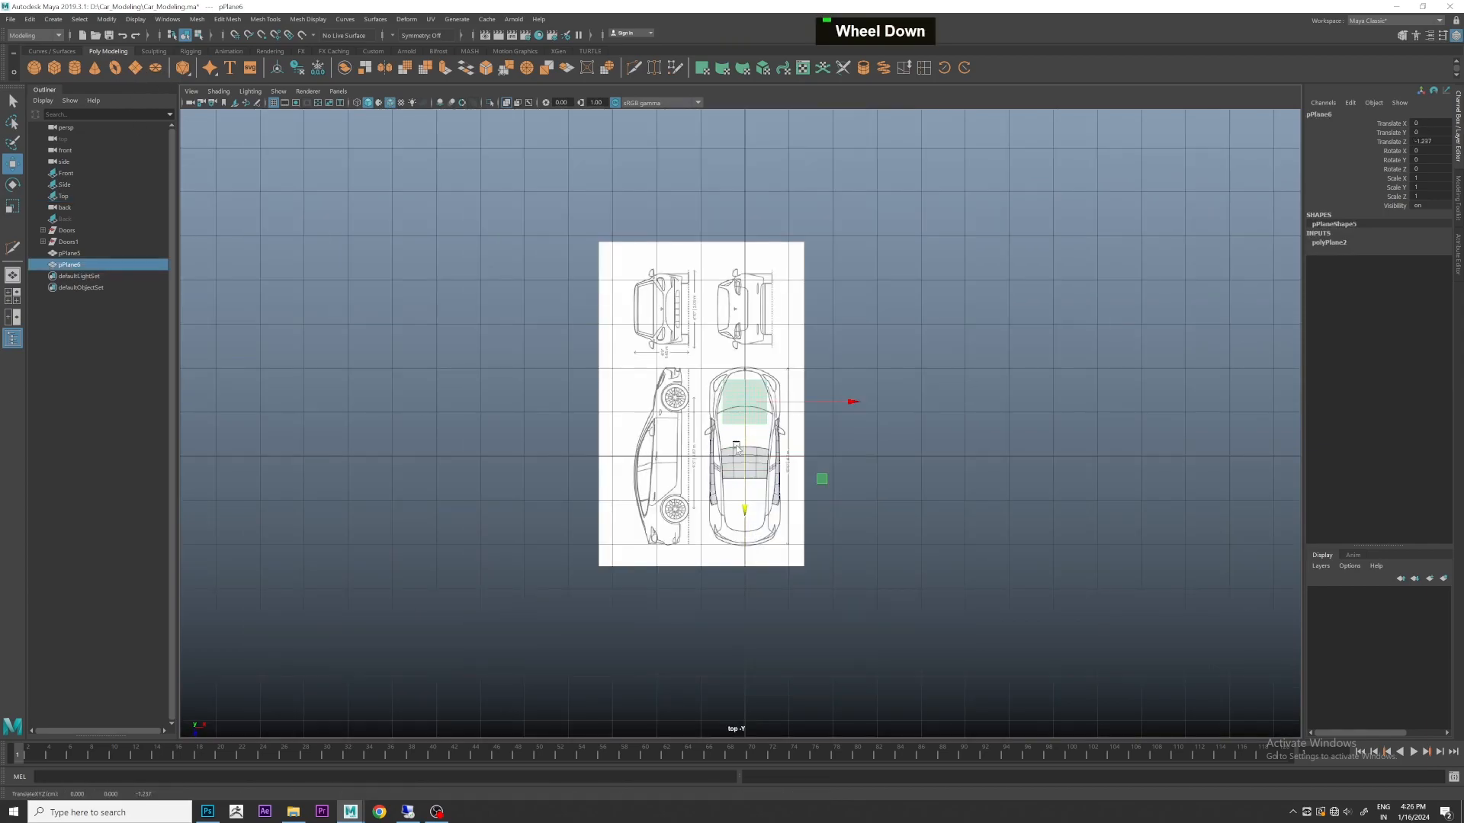
scroll(736, 455, up, 3)
- Set the new hood plane's width and height subdivisions to 1
click(1330, 243)
drag(1425, 271, 1424, 279)
text(1)
key(Return)
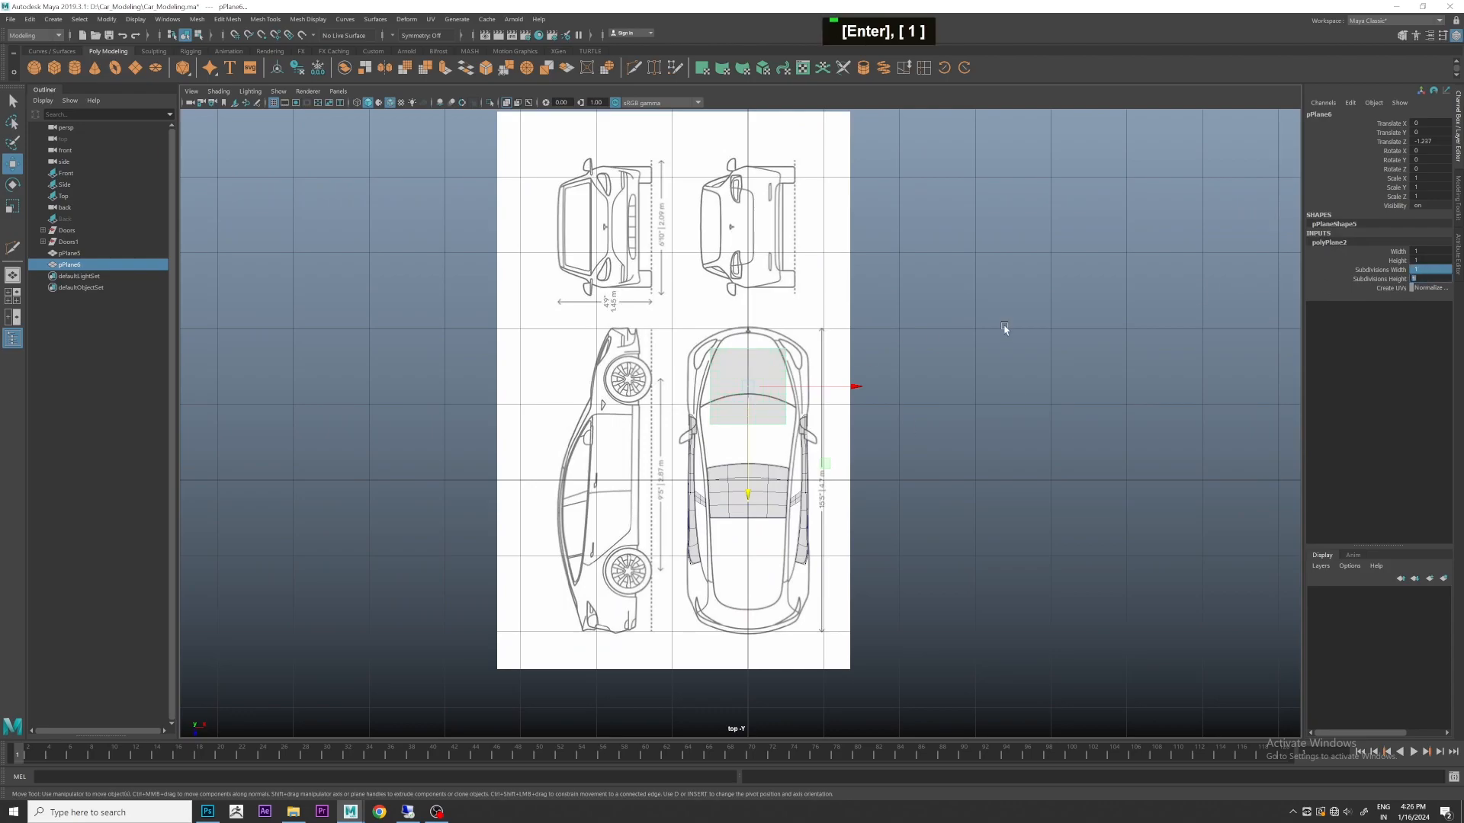
click(1004, 329)
- Add the blueprint image planes to a new display layer and set the layer to reference mode
click(67, 173)
shift+click(66, 218)
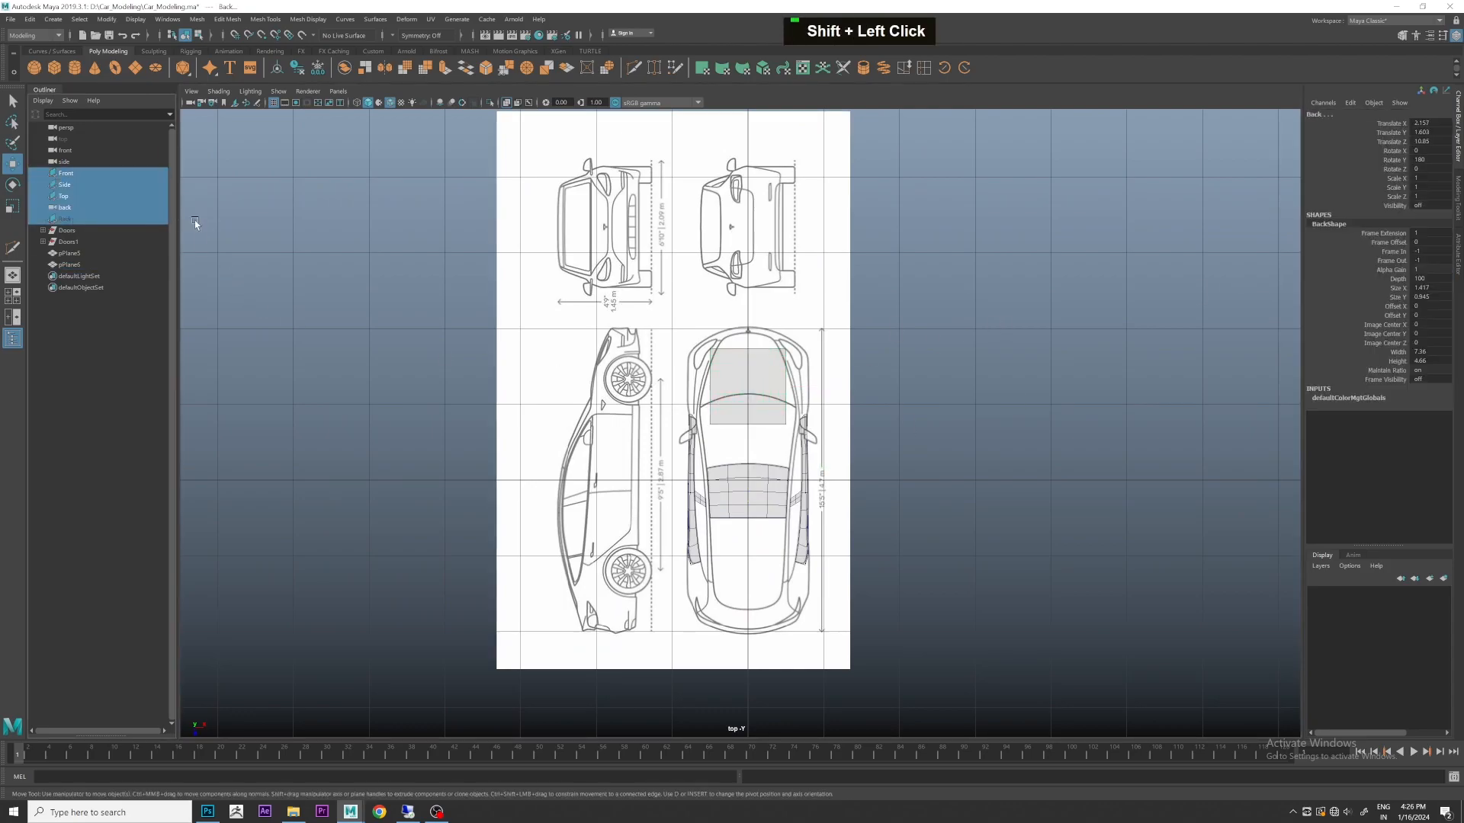
click(1446, 579)
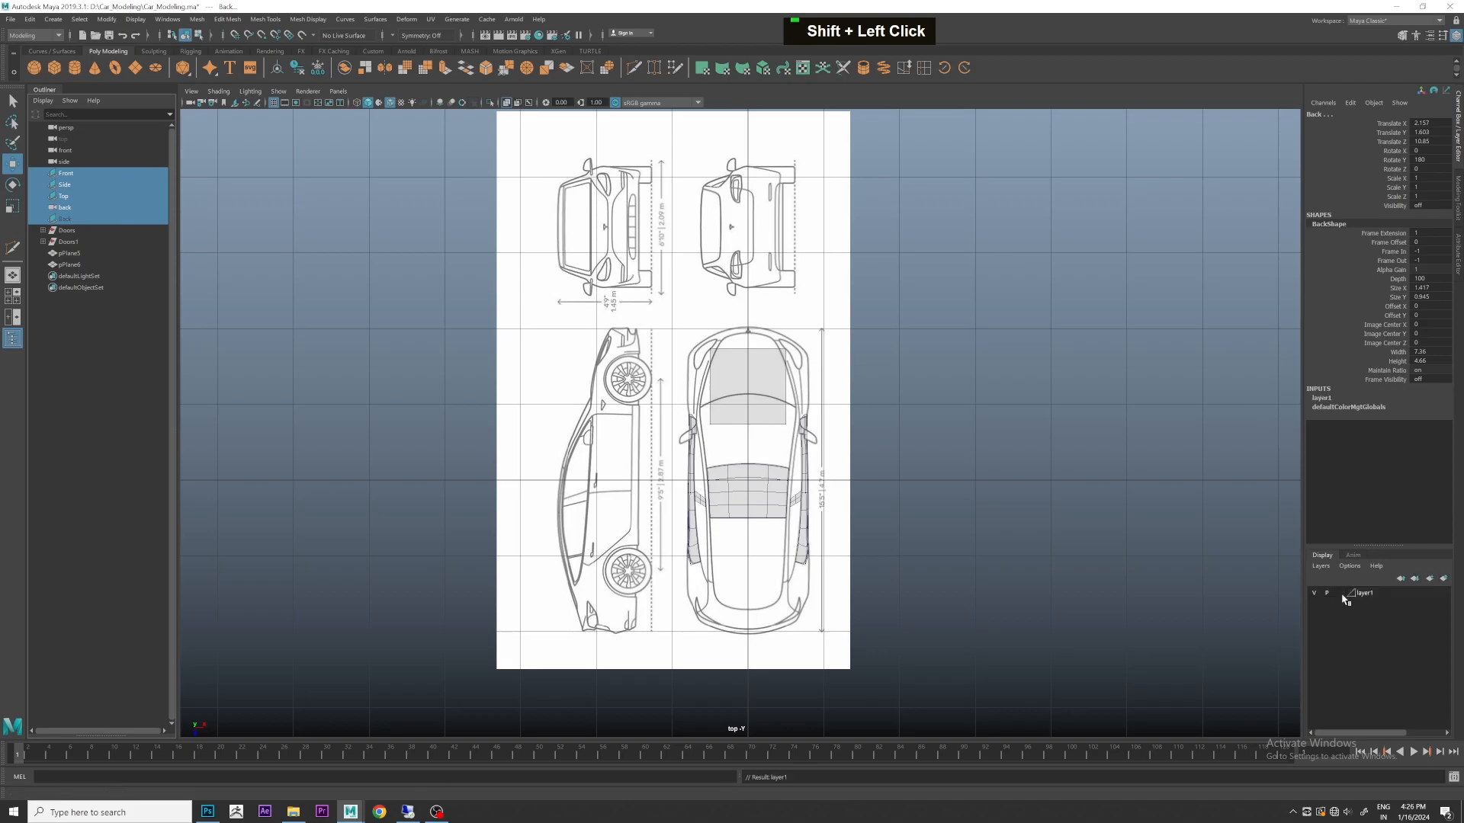
double_click(1153, 562)
- Insert a centred lengthwise edge loop in the hood plane with Multi-Cut
scroll(767, 301, up, 2)
scroll(653, 233, up, 3)
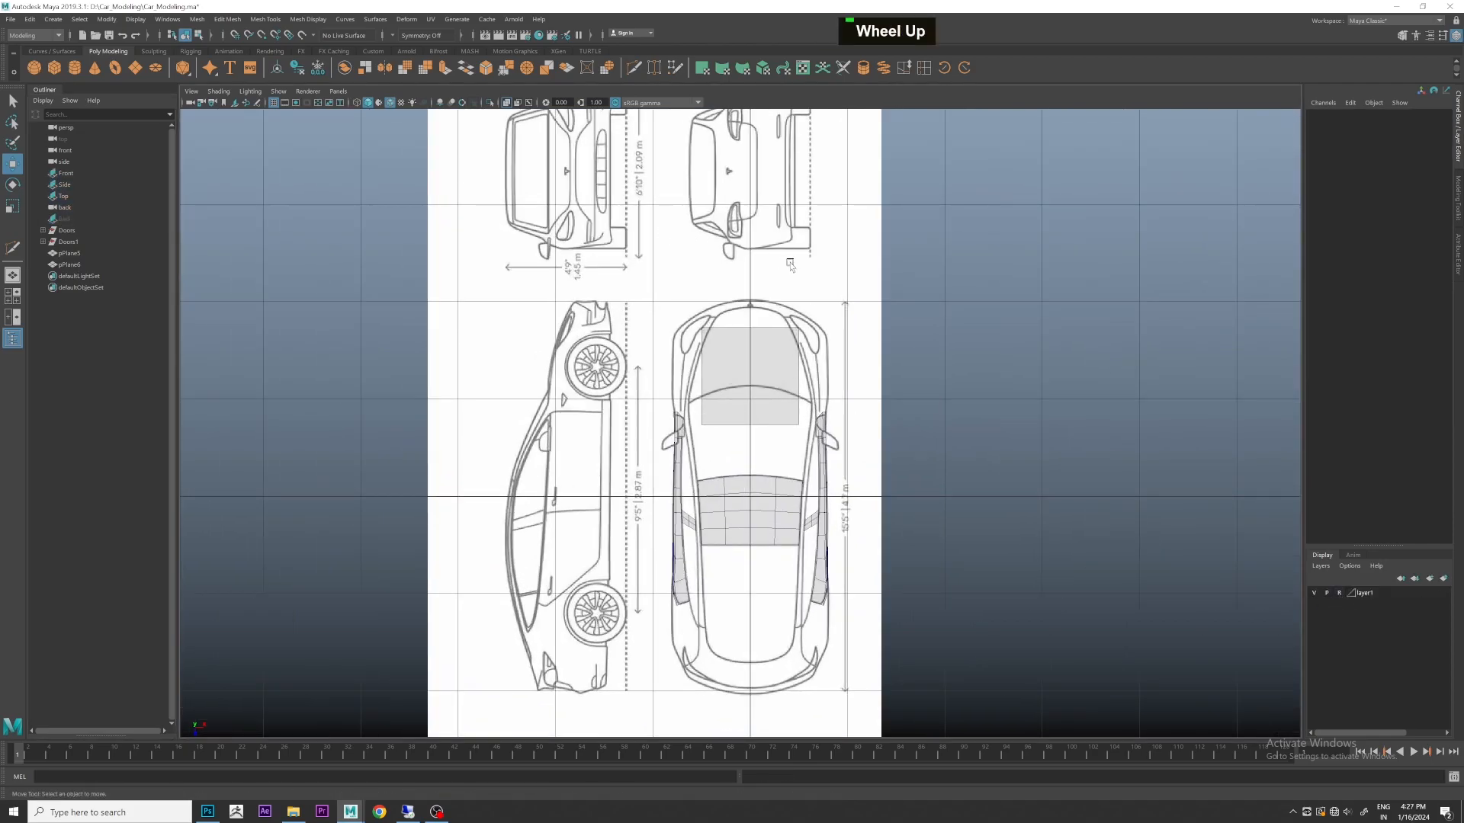
click(771, 288)
scroll(755, 321, up, 1)
alt+scroll(907, 391, up, 1)
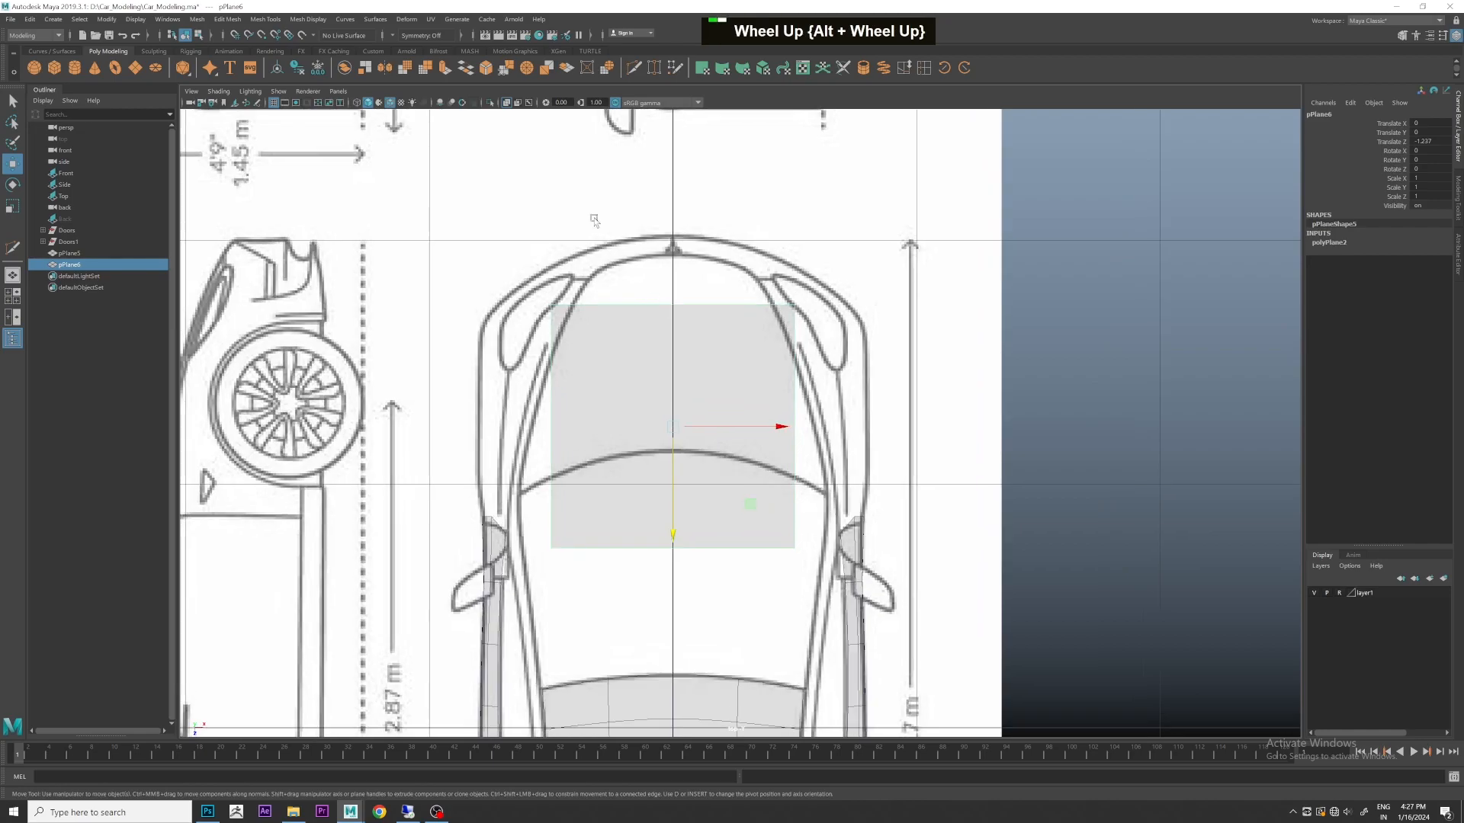
key(ctrl+shift+x)
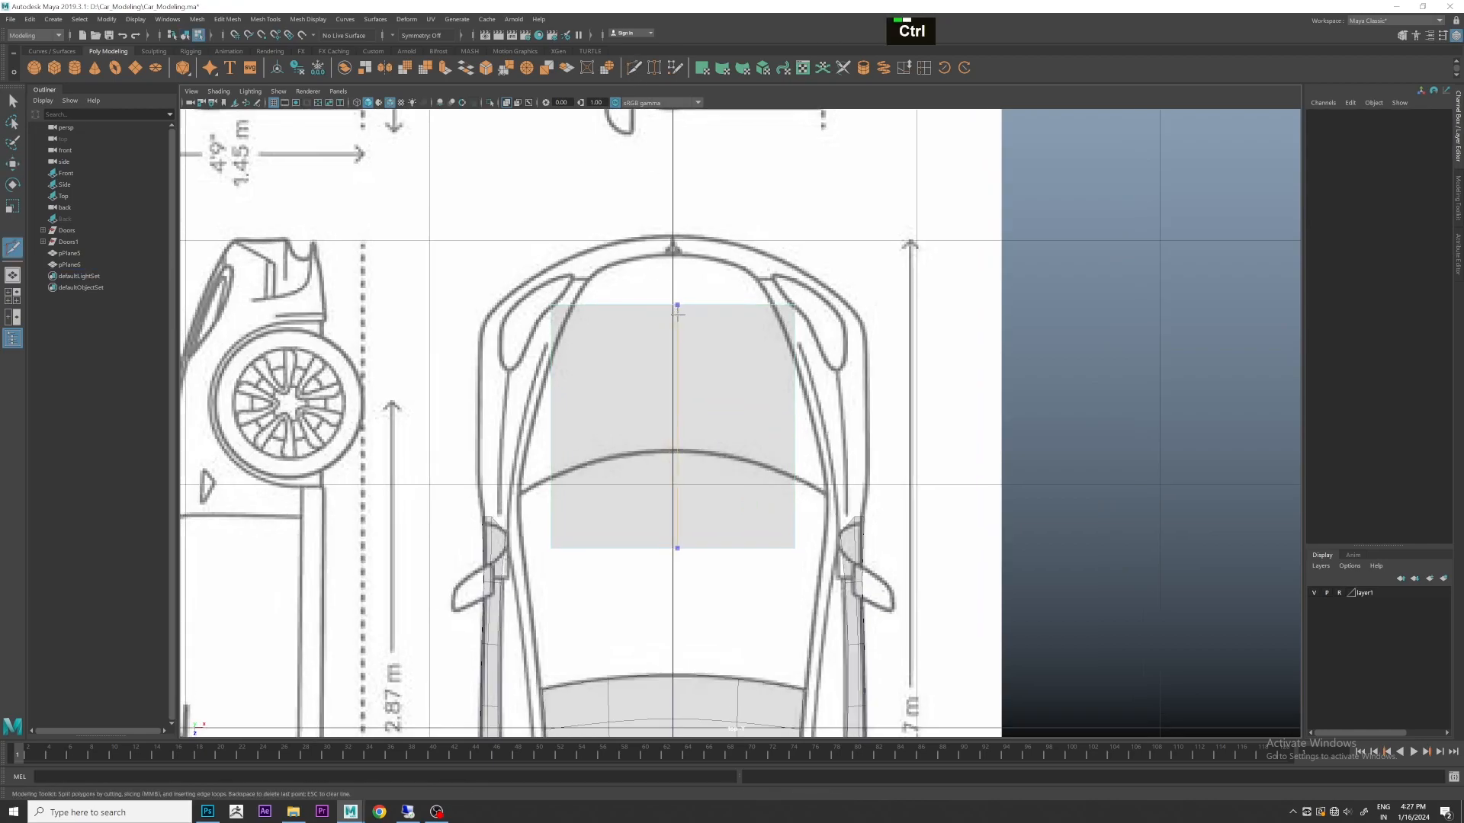
ctrl+middle_click(677, 313)
scroll(725, 343, up, 1)
key(w)
- Move the hood plane's front edge to the blueprint's hood tip and its rear edge to the windshield line
alt+middle_drag(638, 286, 654, 318)
right_drag(655, 319, 655, 294)
drag(656, 293, 752, 300)
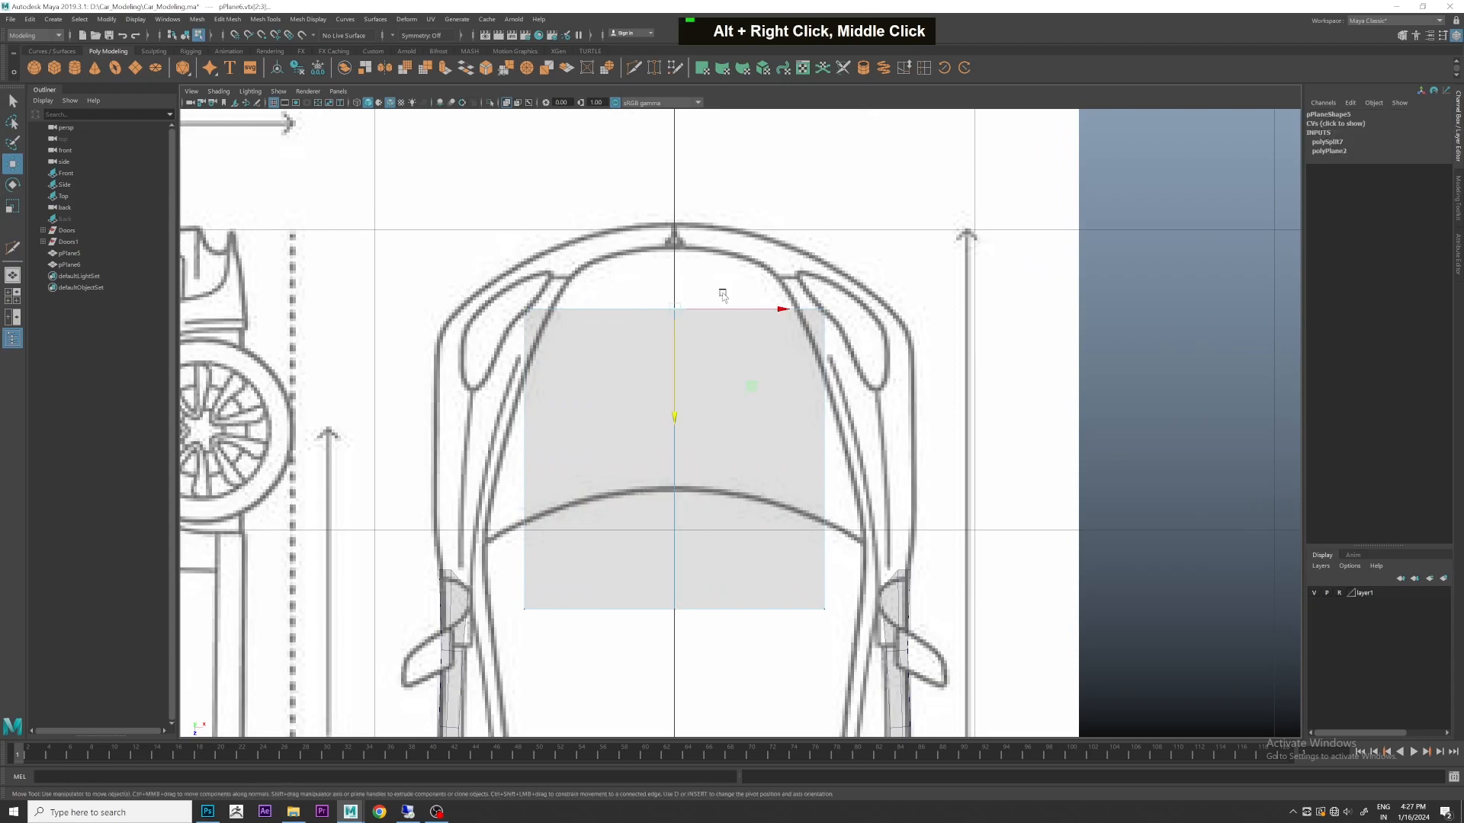
drag(677, 330, 675, 268)
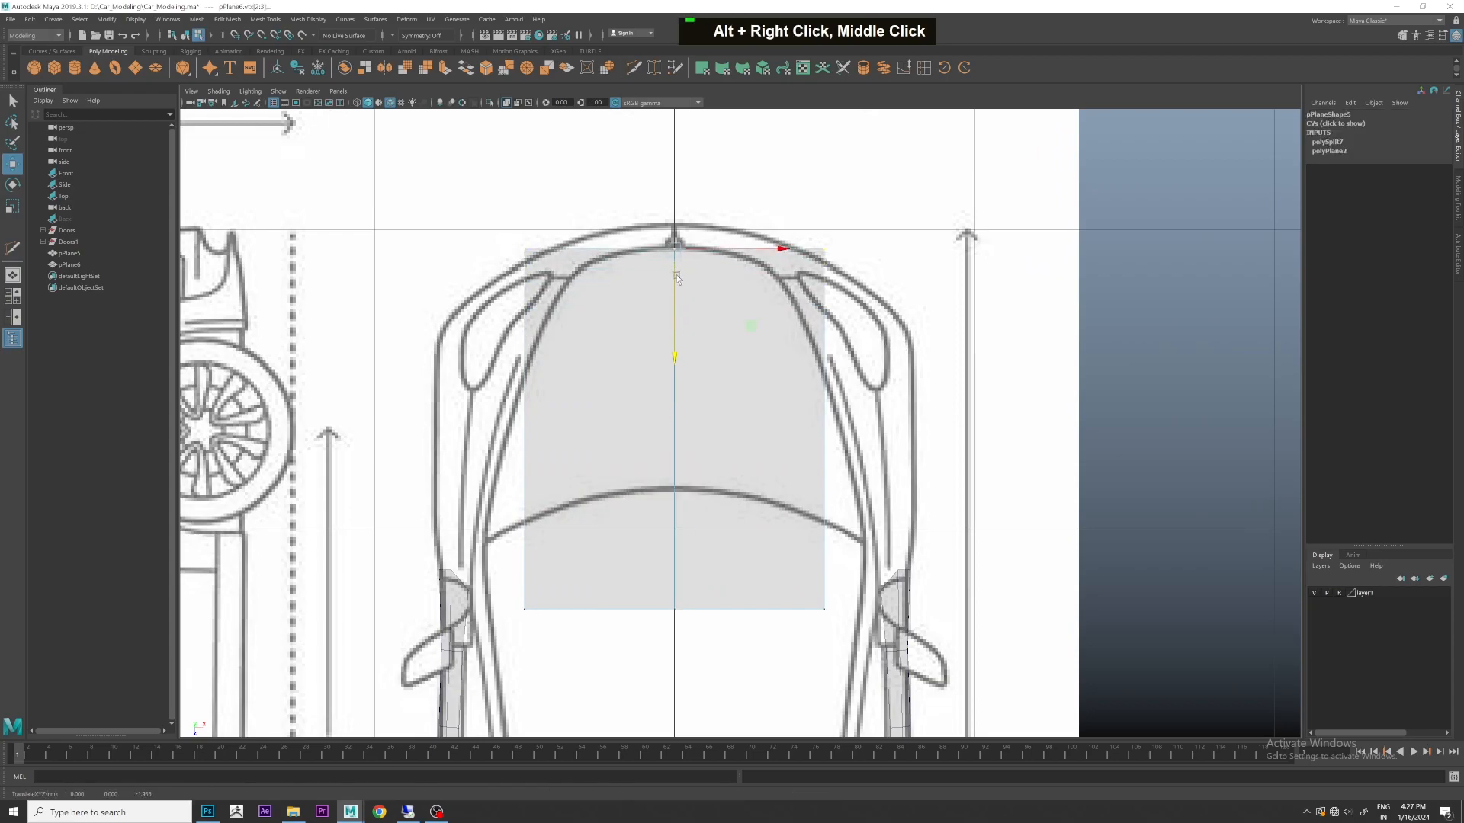
alt+middle_drag(545, 559, 551, 497)
drag(679, 571, 695, 456)
- Enable Object X symmetry and move the hood plane's rear and front corner vertices onto the blueprint's hood corners
drag(808, 398, 847, 451)
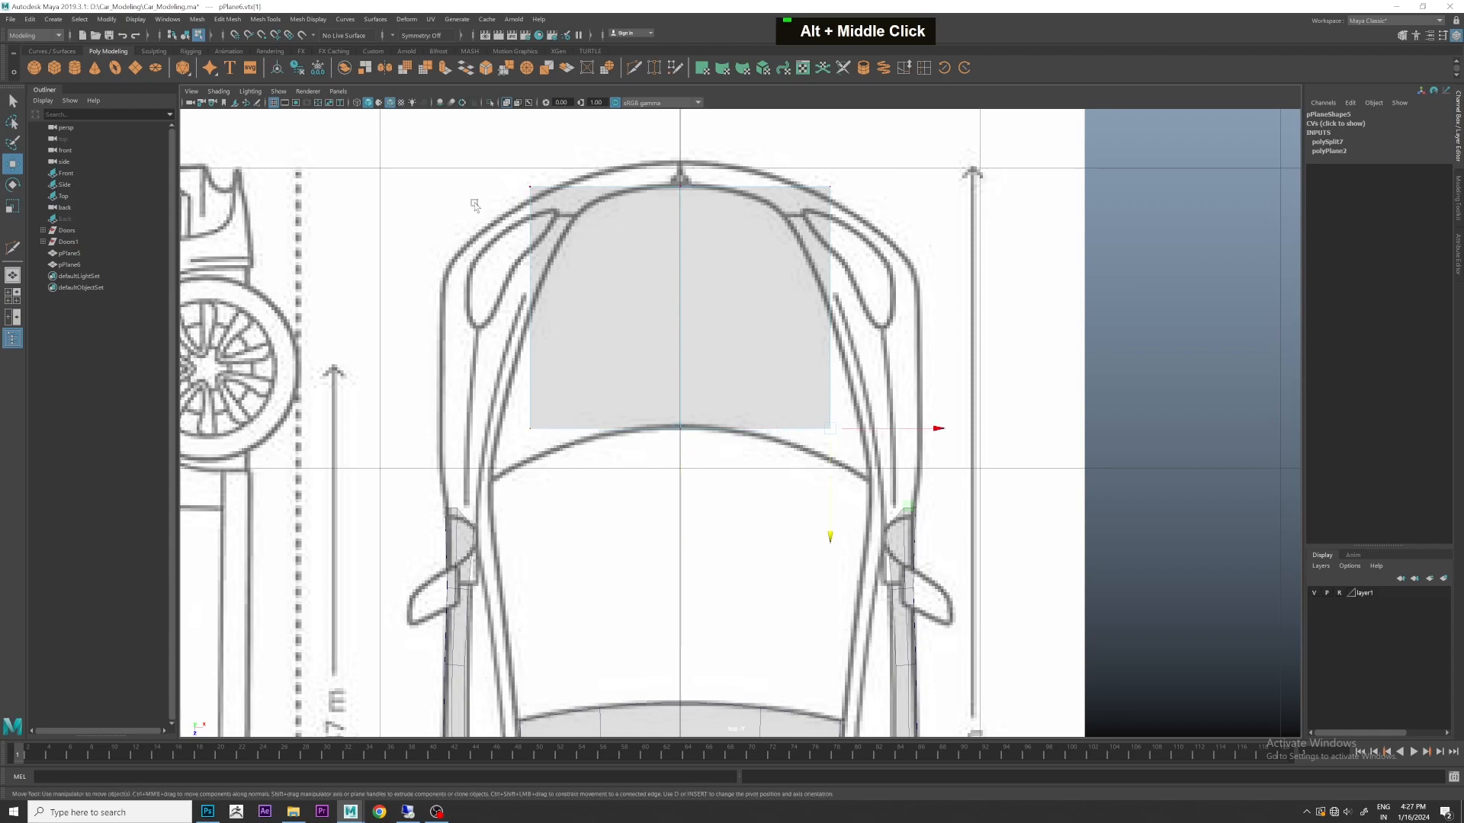
click(427, 35)
click(442, 53)
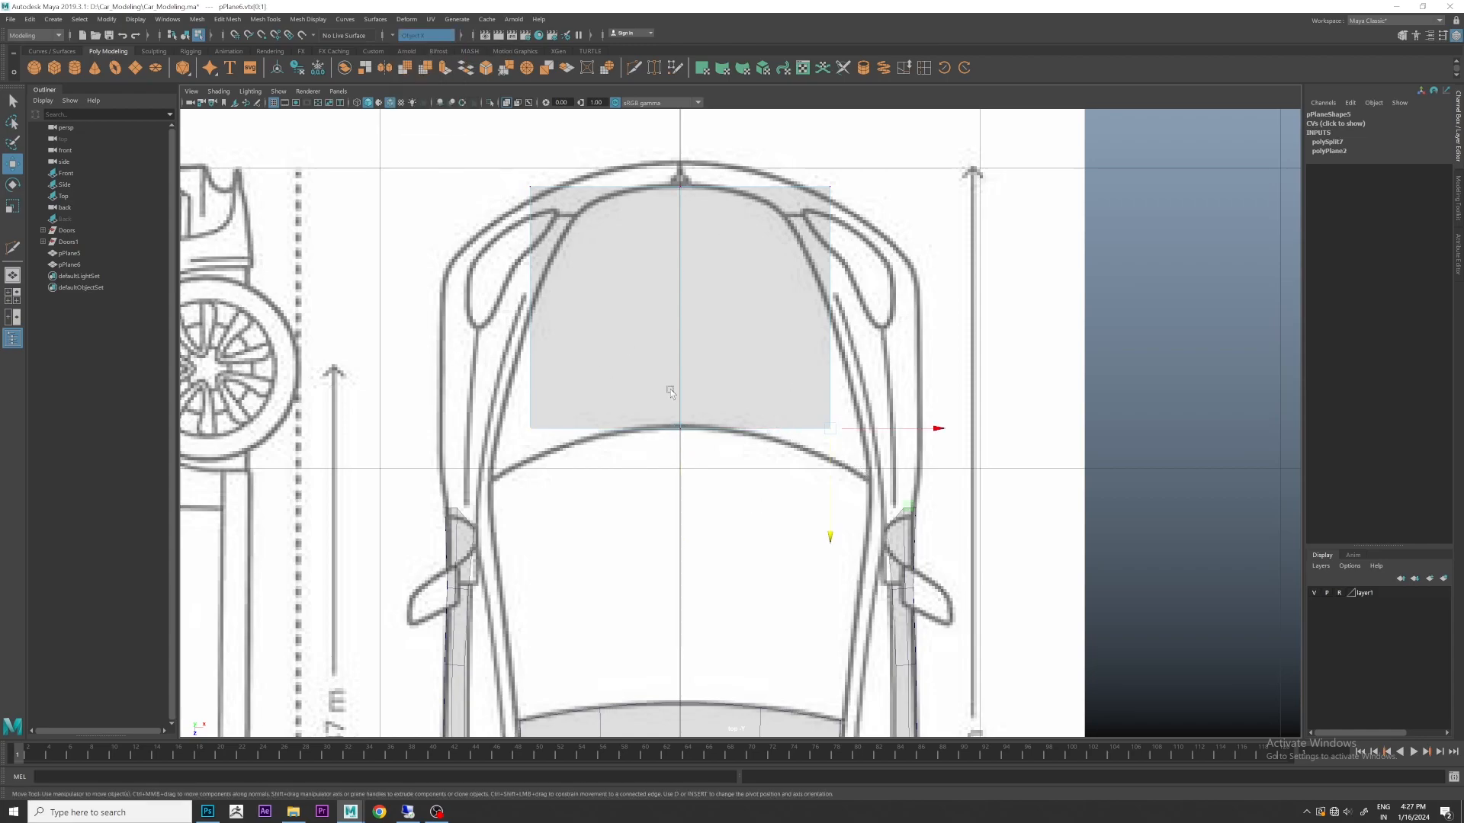
middle_drag(900, 477, 942, 527)
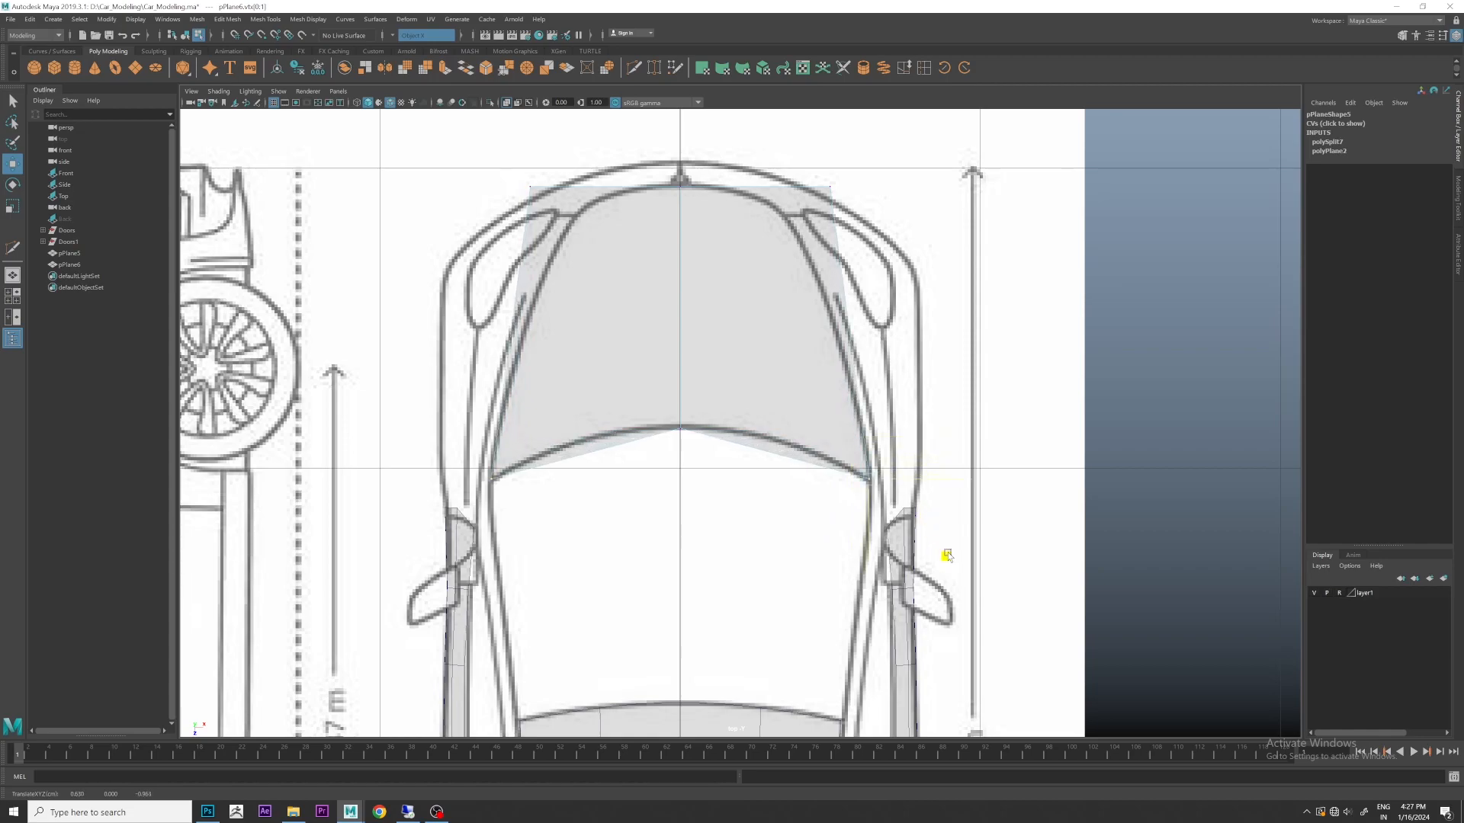
drag(803, 167, 861, 216)
middle_drag(933, 244, 855, 285)
- In the side view, raise the hood plane to the blueprint's hood height, at Translate Y 0.812
key(space)
key(space)
scroll(977, 440, down, 3)
scroll(977, 440, up, 3)
alt+middle_drag(786, 465, 726, 435)
scroll(726, 435, up, 1)
right_drag(724, 436, 723, 421)
scroll(722, 421, up, 2)
drag(707, 357, 728, 306)
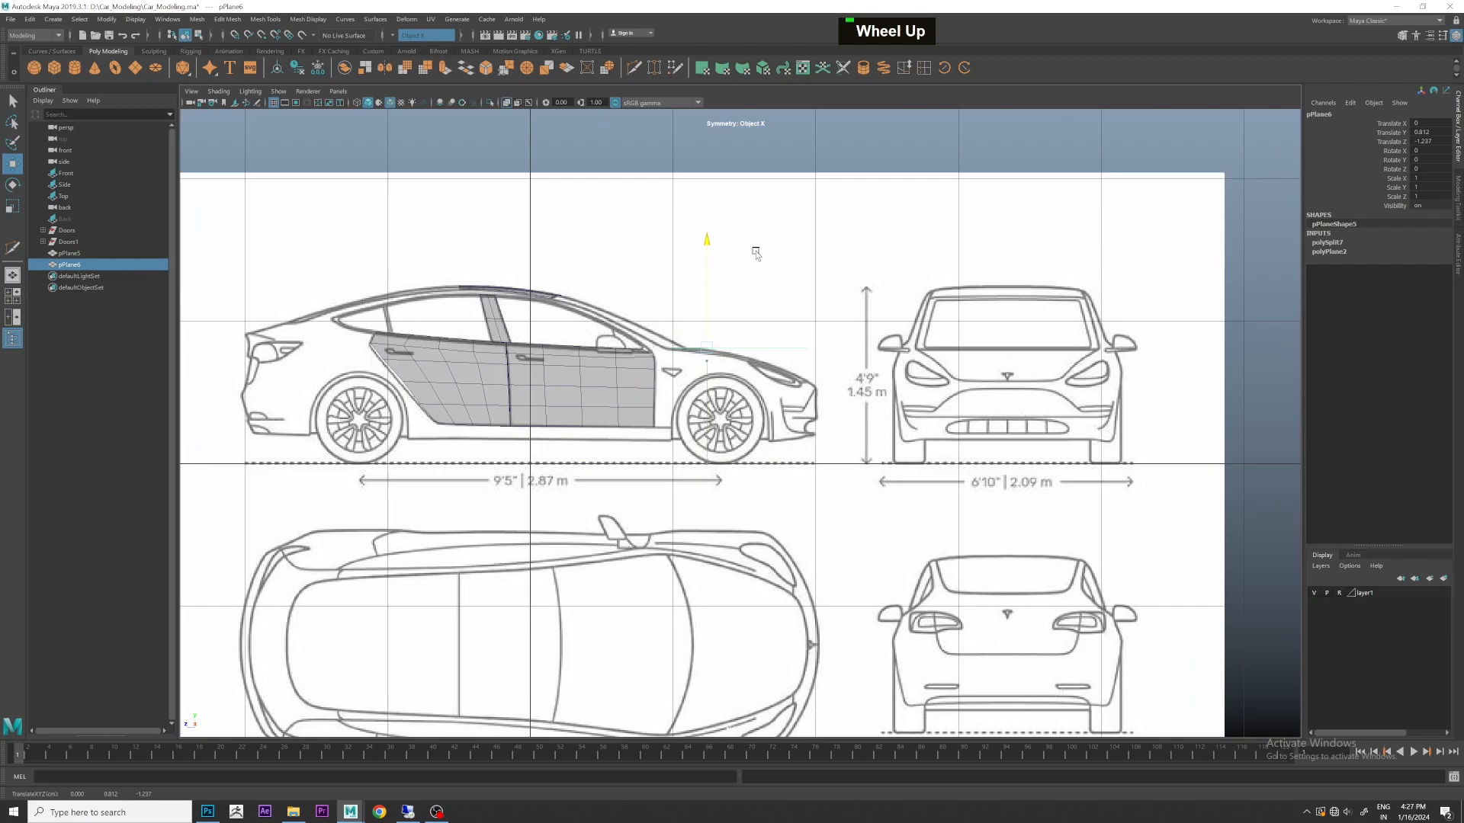
- In the side view, lower the hood plane's front vertices onto the nose end of the blueprint's hood line
scroll(756, 254, up, 1)
right_drag(785, 288, 787, 290)
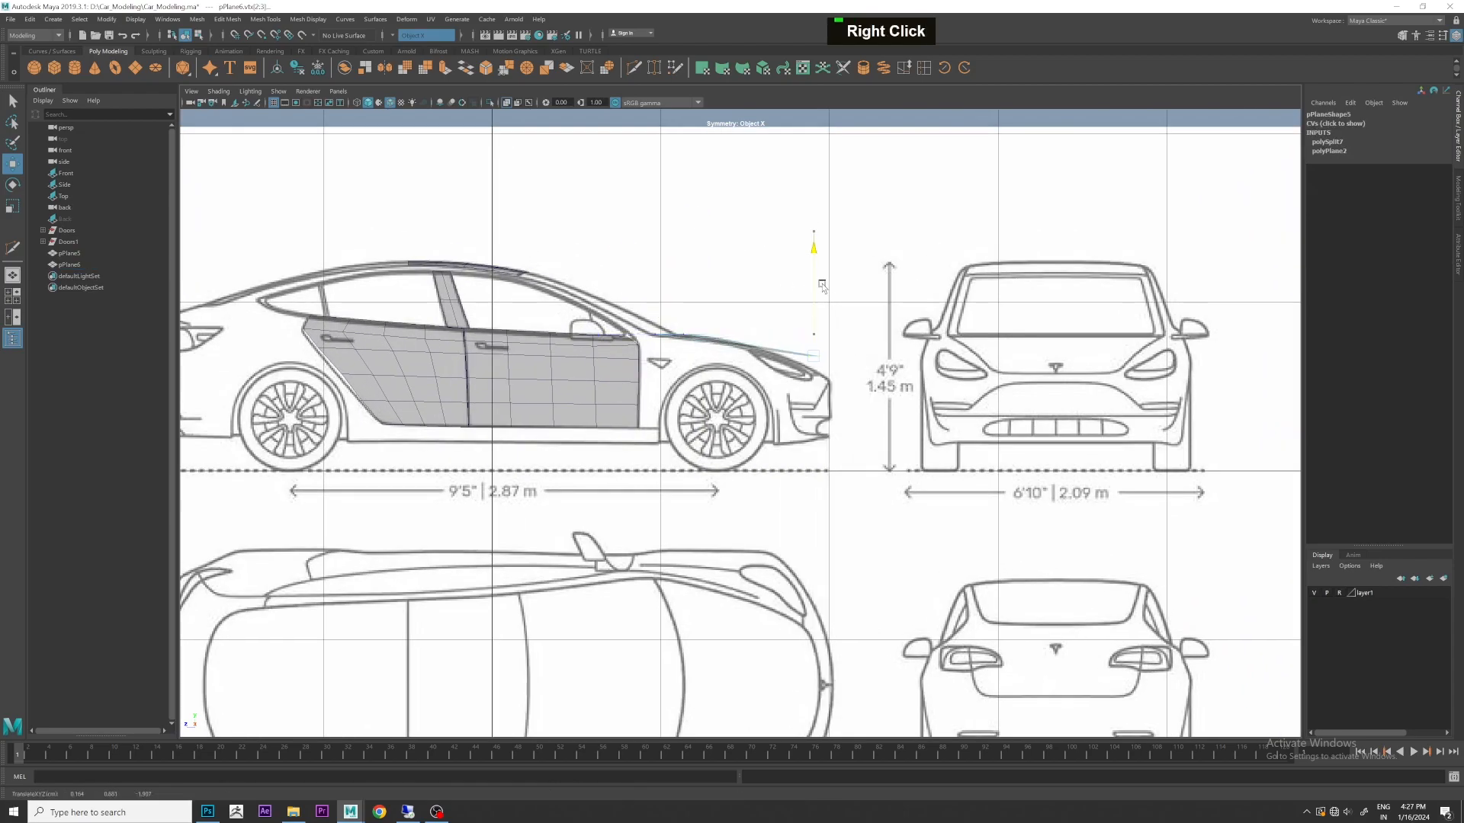
key(space)
key(space)
- In the front view, align the hood plane's front and rear corner vertices with the blueprint's hood outline
scroll(855, 509, up, 4)
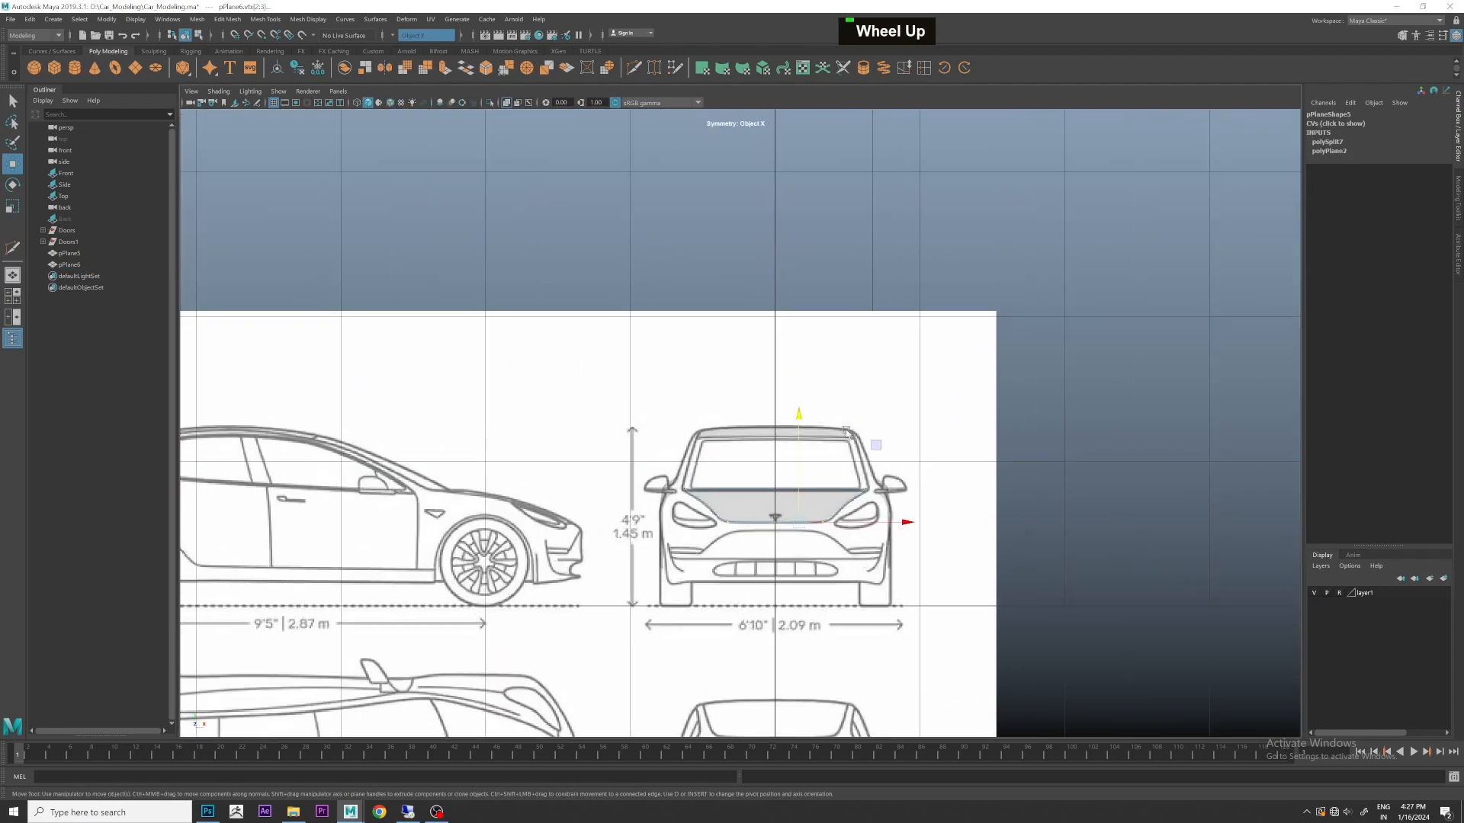
alt+scroll(818, 536, up, 2)
scroll(918, 498, up, 2)
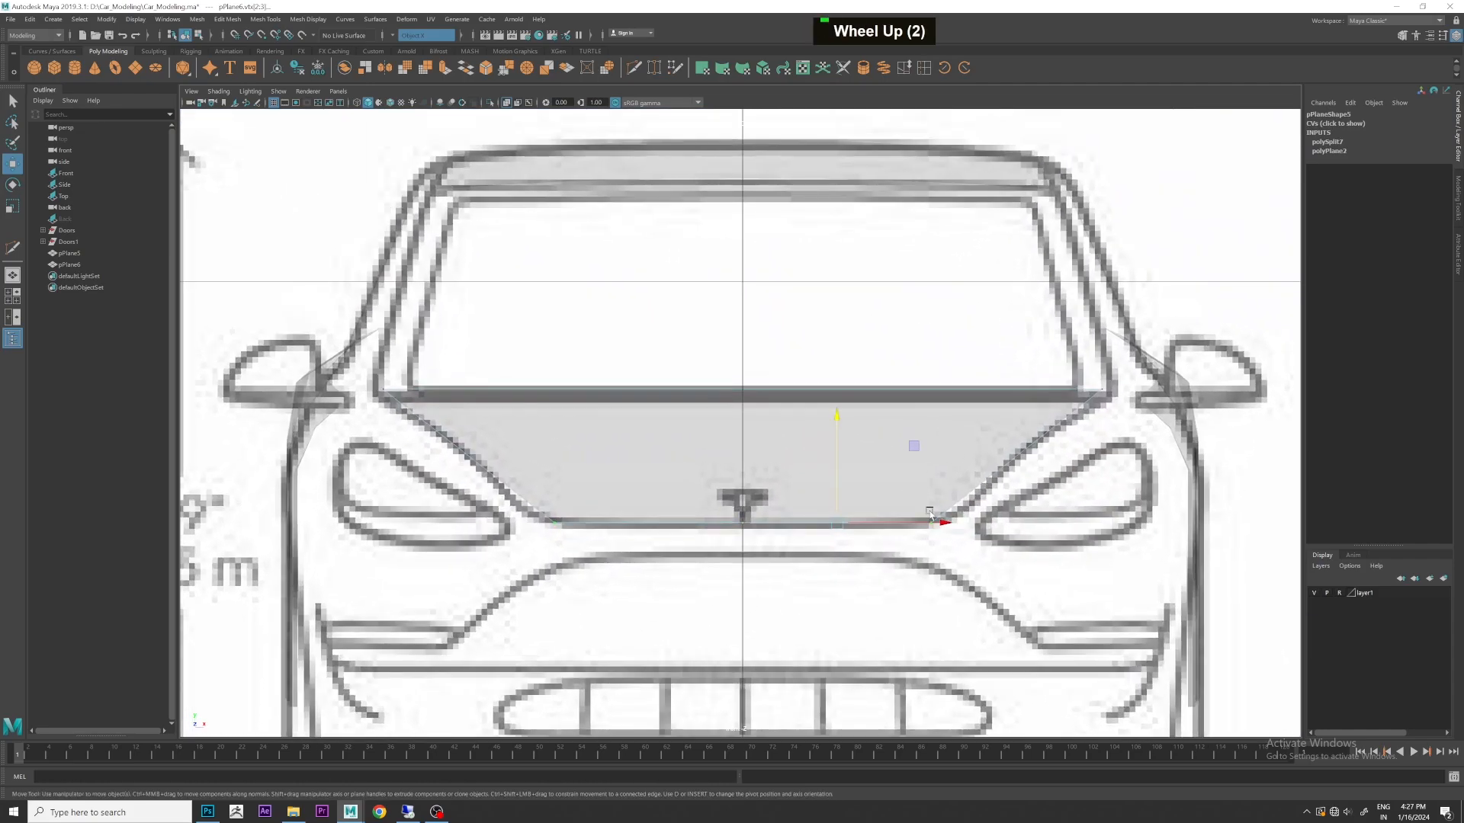
click(1016, 443)
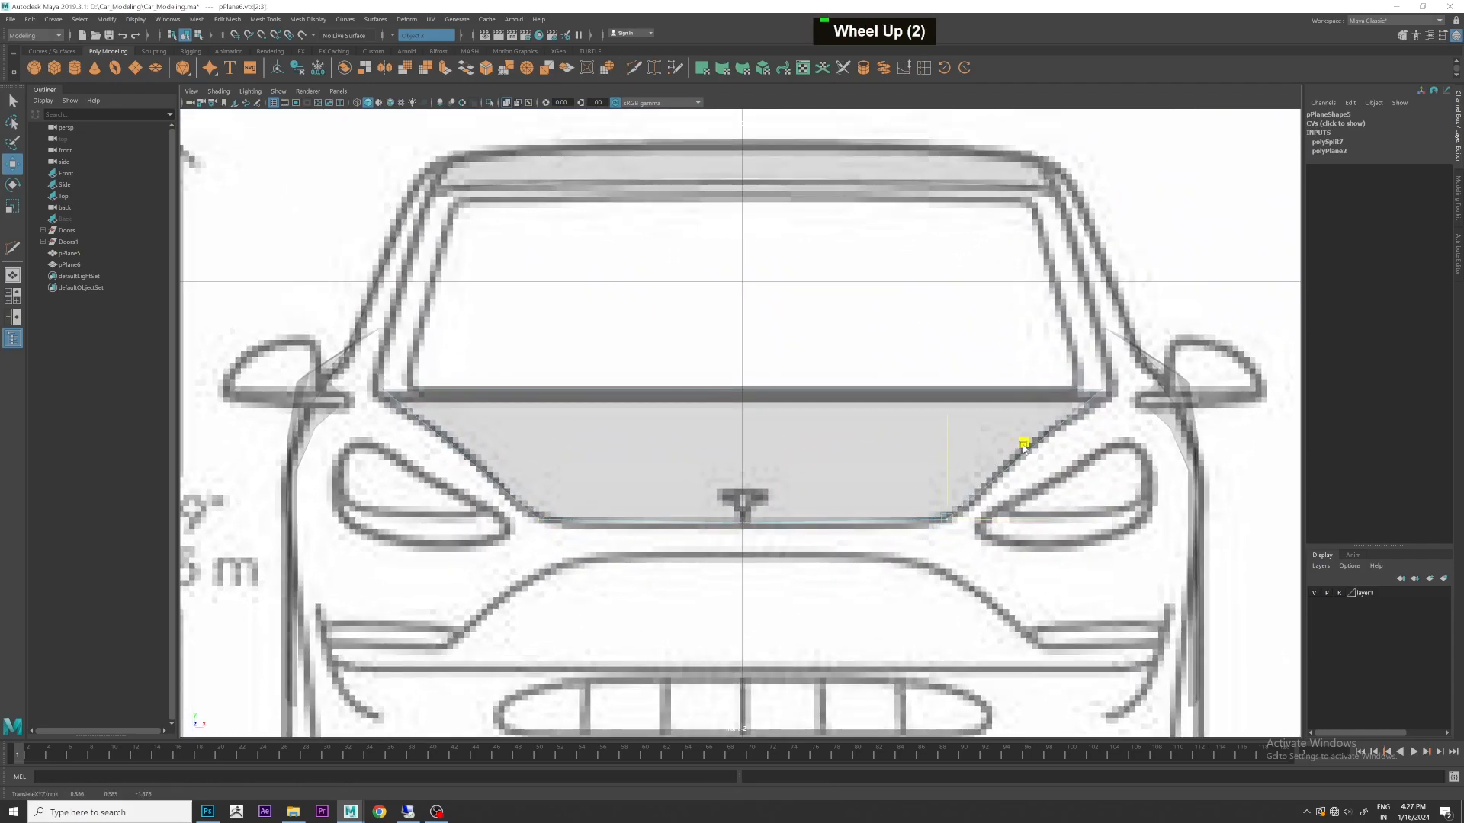
drag(1131, 415, 1101, 345)
- With Multi-Cut, insert six more lengthwise edge loops for eight even strips and one crosswise loop across the hood's middle
key(y)
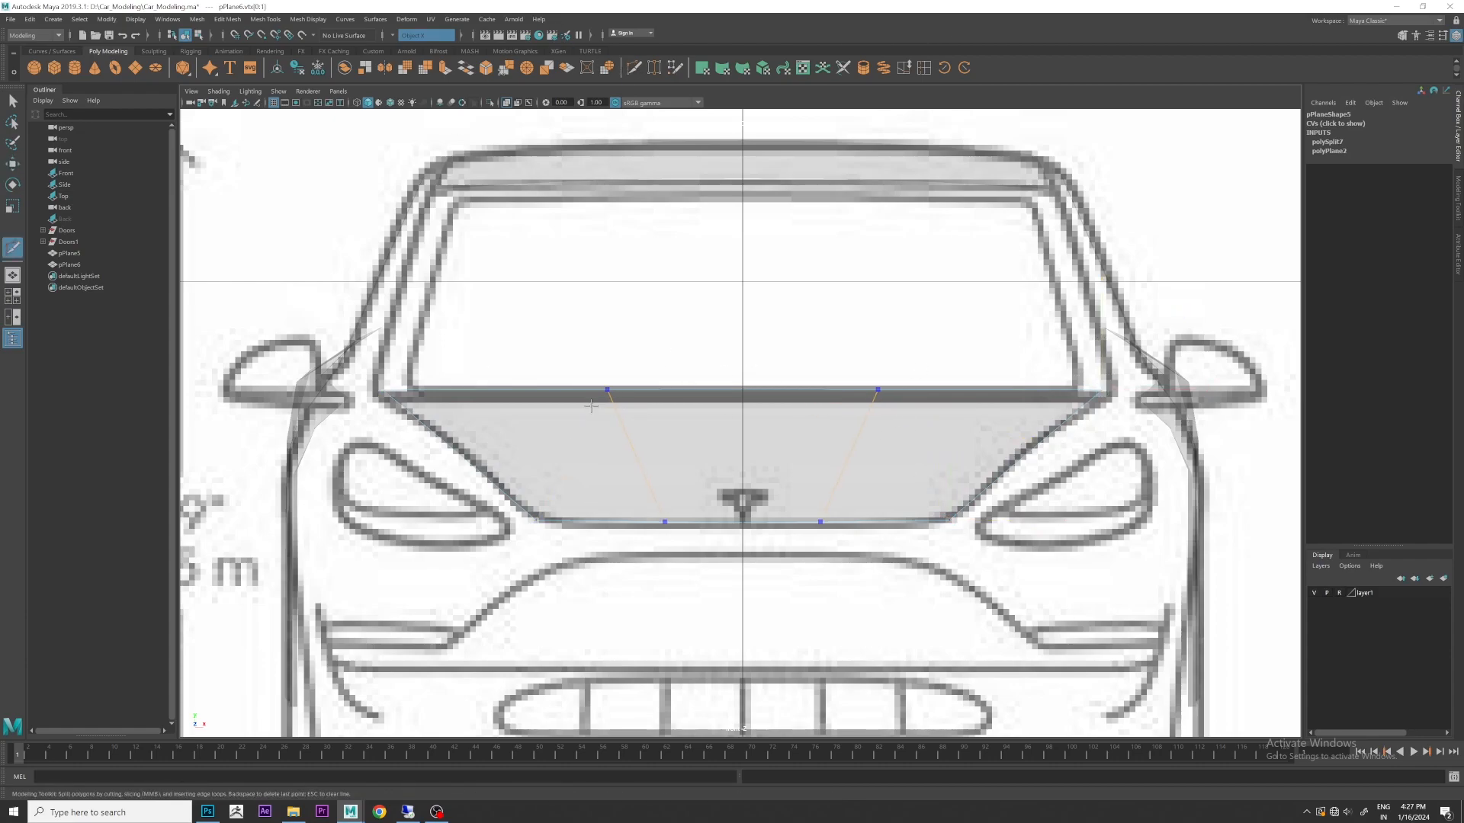
ctrl+middle_click(620, 405)
ctrl+middle_click(457, 442)
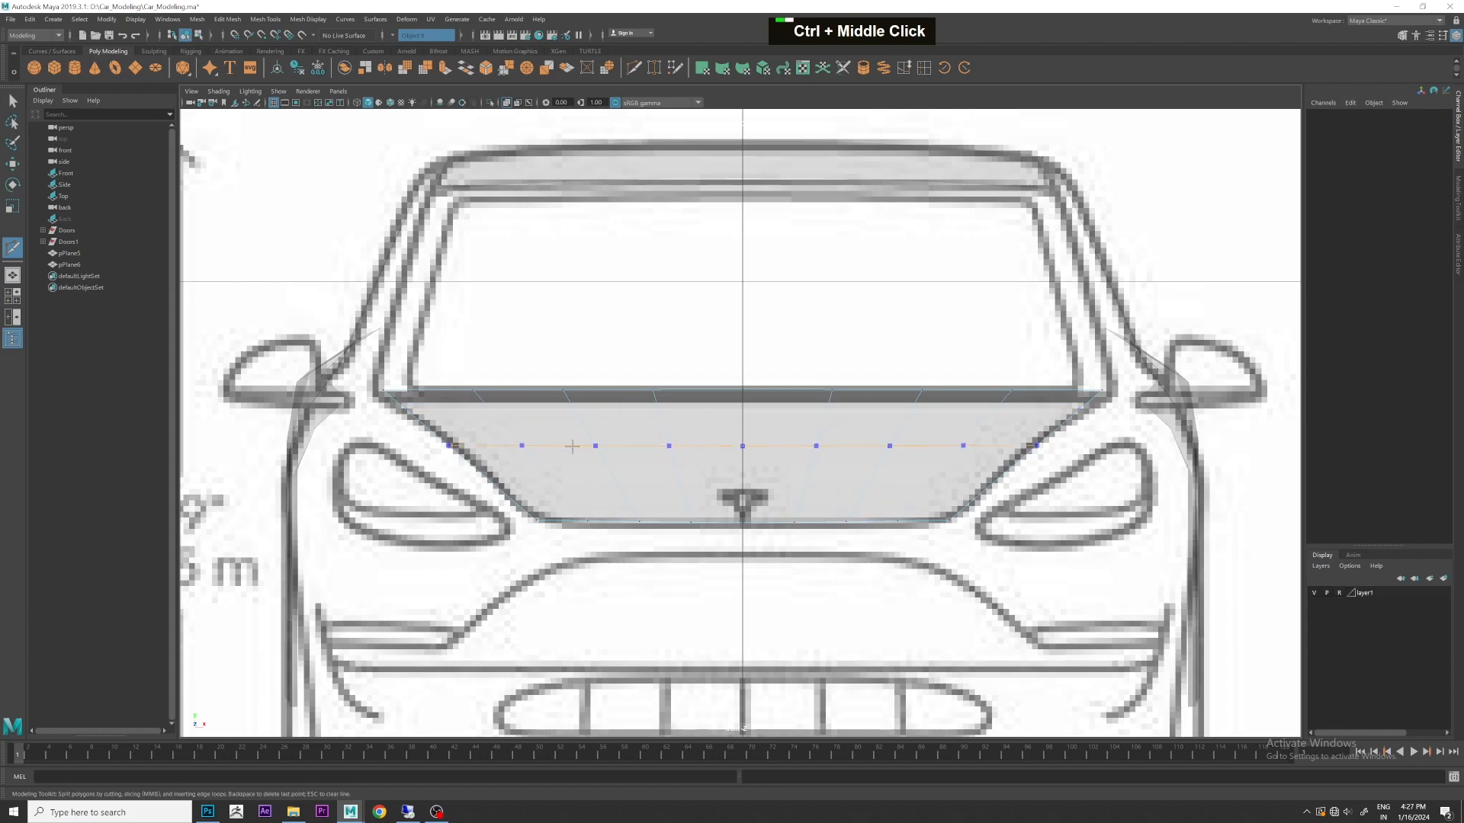
scroll(896, 441, up, 2)
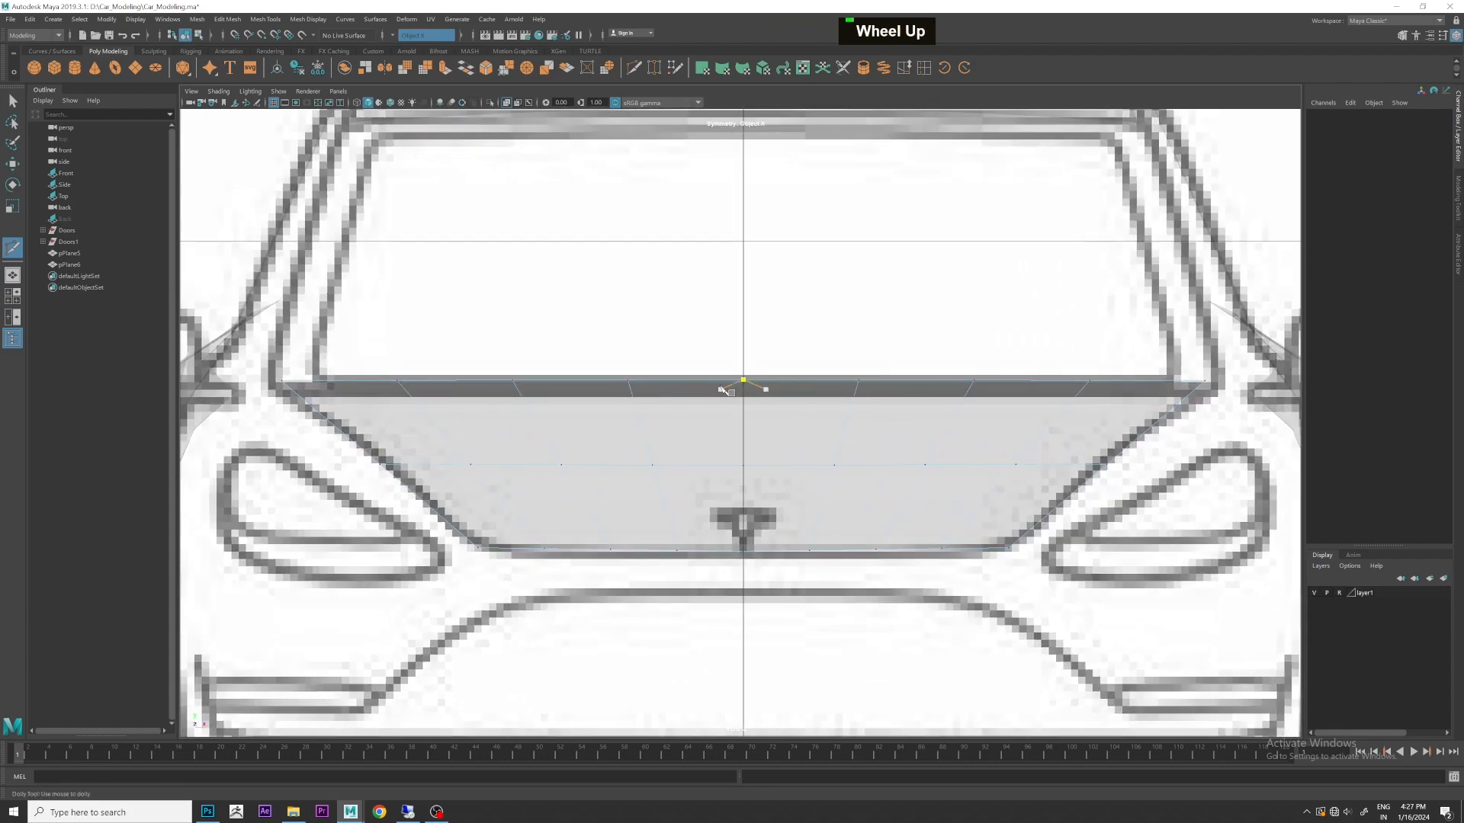
- In the top view, move the crosswise loop's vertices into a smooth arc that meets the blueprint's hood sides
key(space)
key(space)
alt+middle_drag(675, 304, 701, 328)
alt+scroll(719, 349, up, 1)
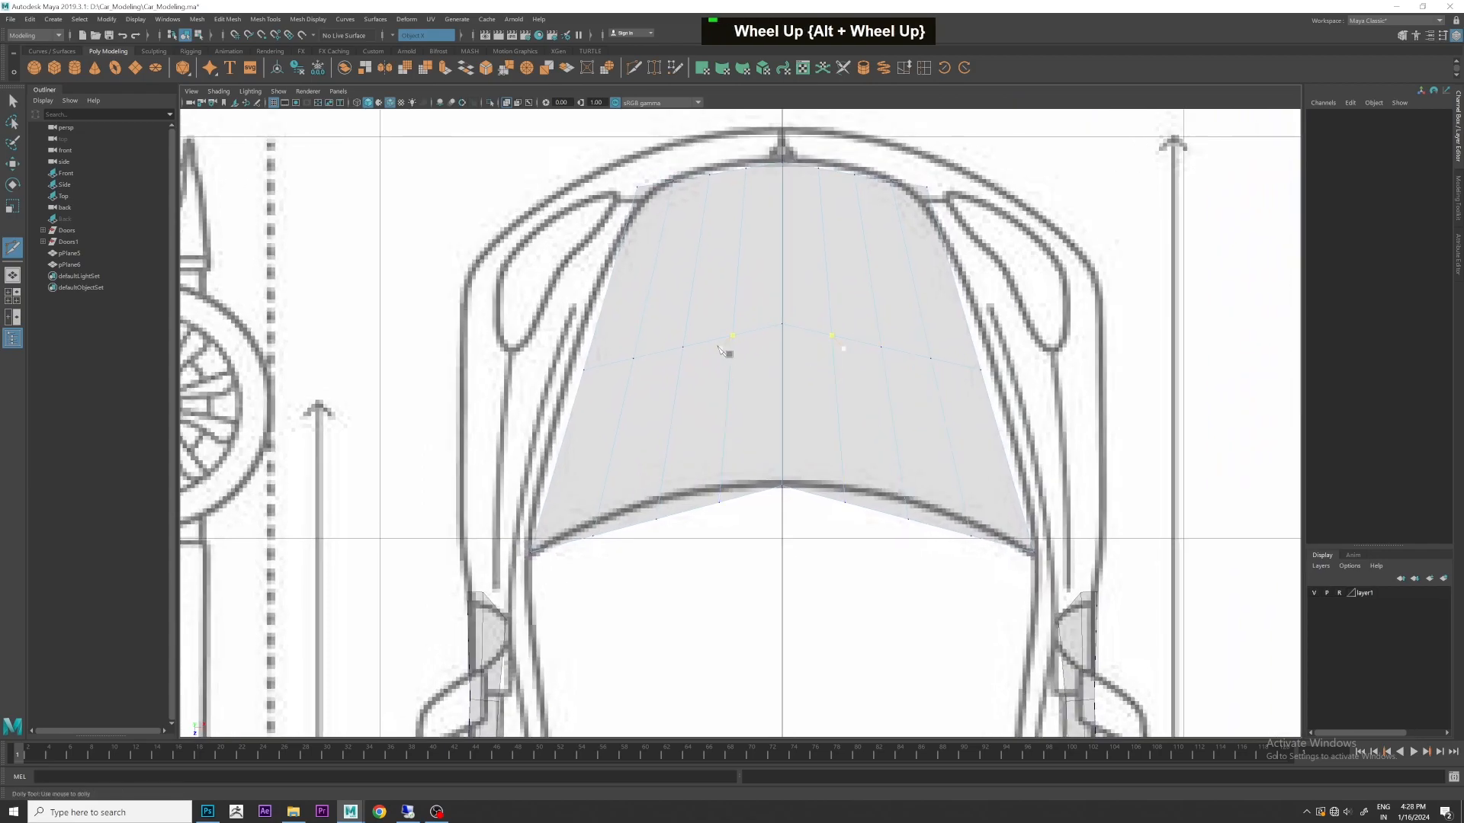
right_drag(663, 351, 603, 370)
key(w)
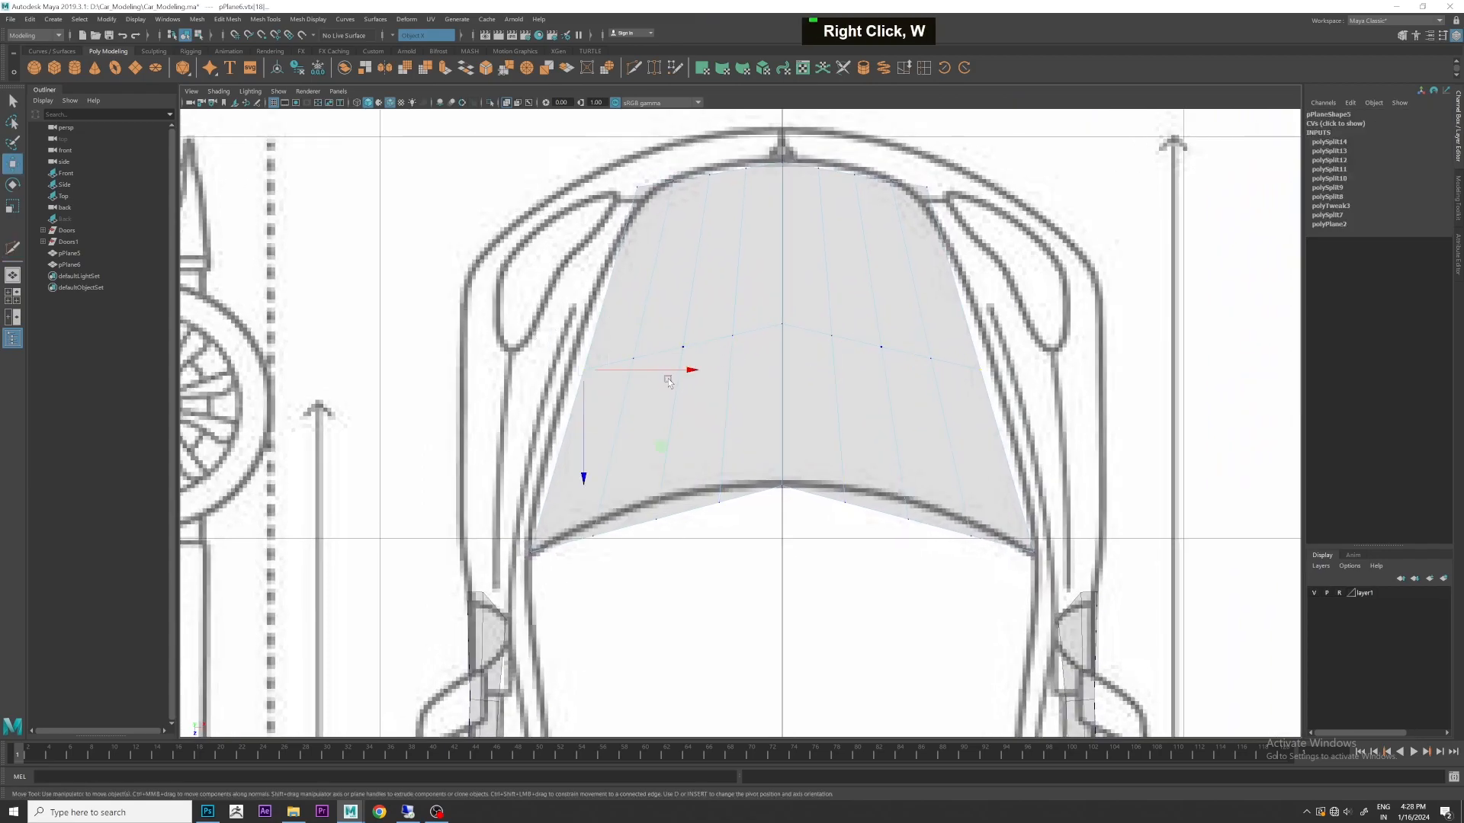
click(574, 362)
click(587, 367)
drag(636, 369, 636, 364)
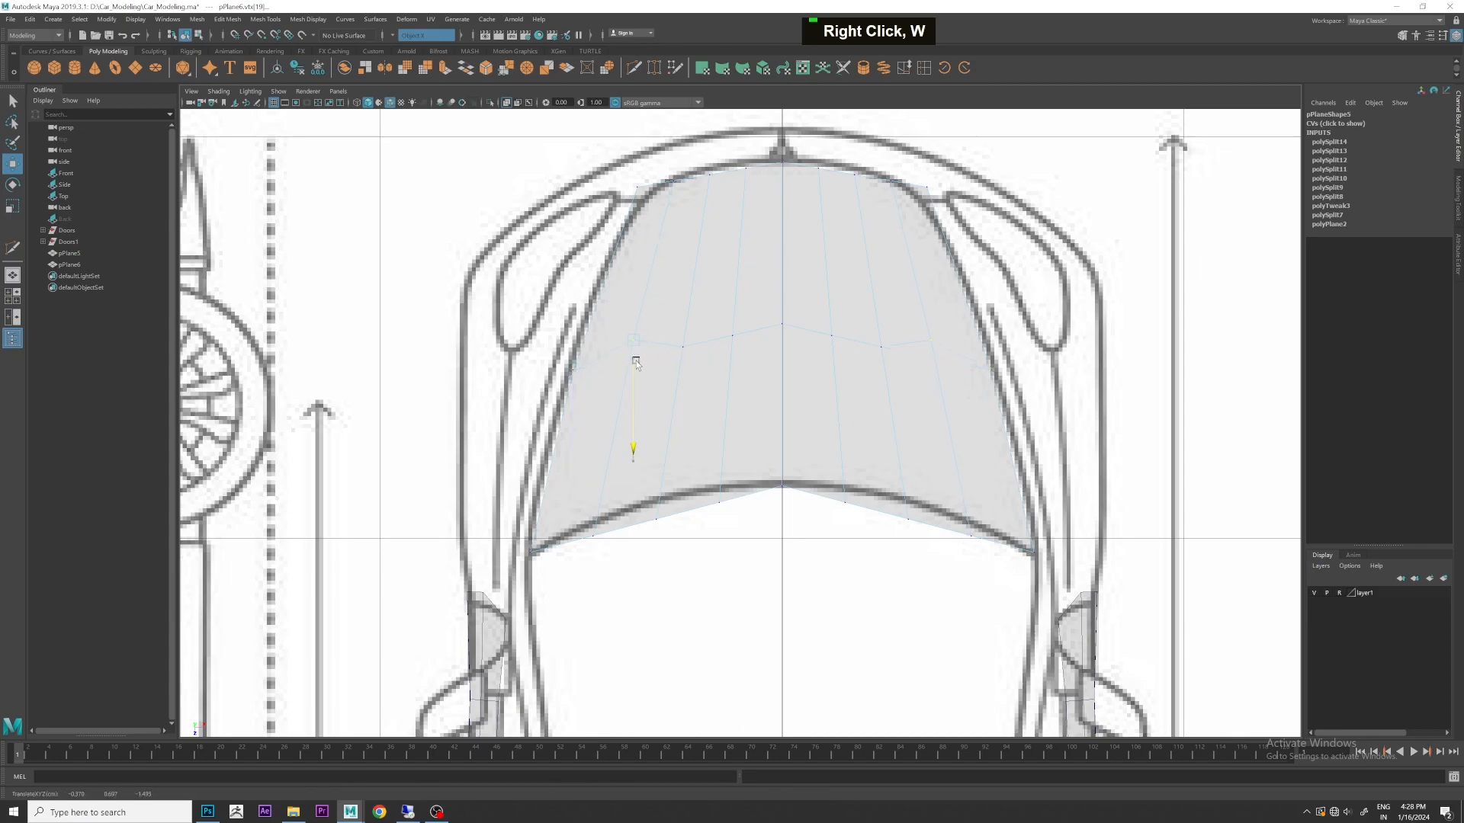
click(700, 360)
middle_drag(702, 362, 780, 320)
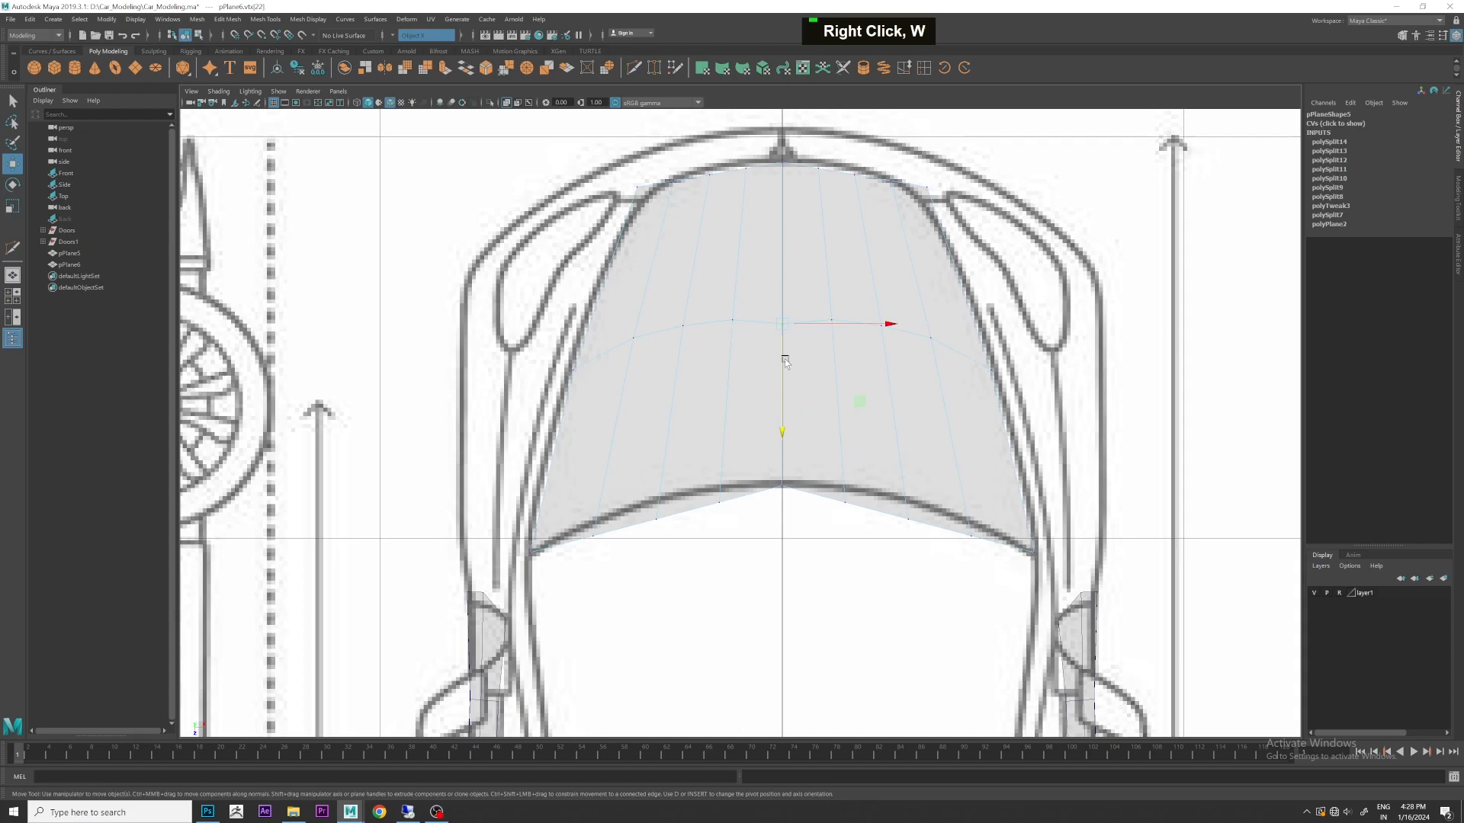
- Move the hood's rear edge vertices onto the blueprint's curved windshield line in the top view
scroll(686, 474, up, 2)
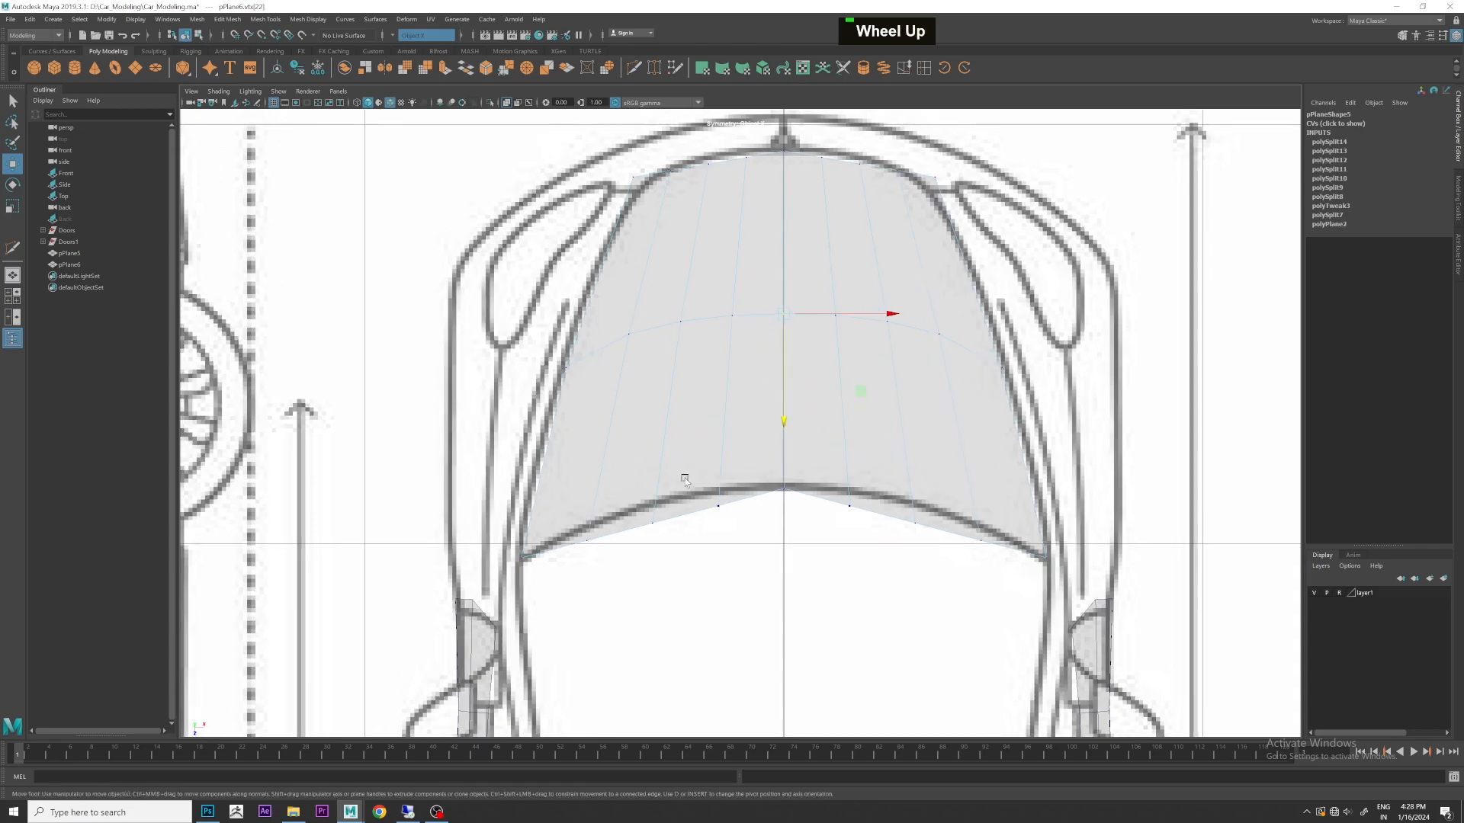
click(675, 488)
drag(658, 478, 807, 426)
click(743, 467)
- Delete the hood's crosswise edge loop and insert a fresh one midway along the hood with Multi-Cut
alt+middle_drag(1050, 437, 812, 344)
right_drag(824, 309, 833, 327)
double_click(845, 315)
key(ctrl+Delete)
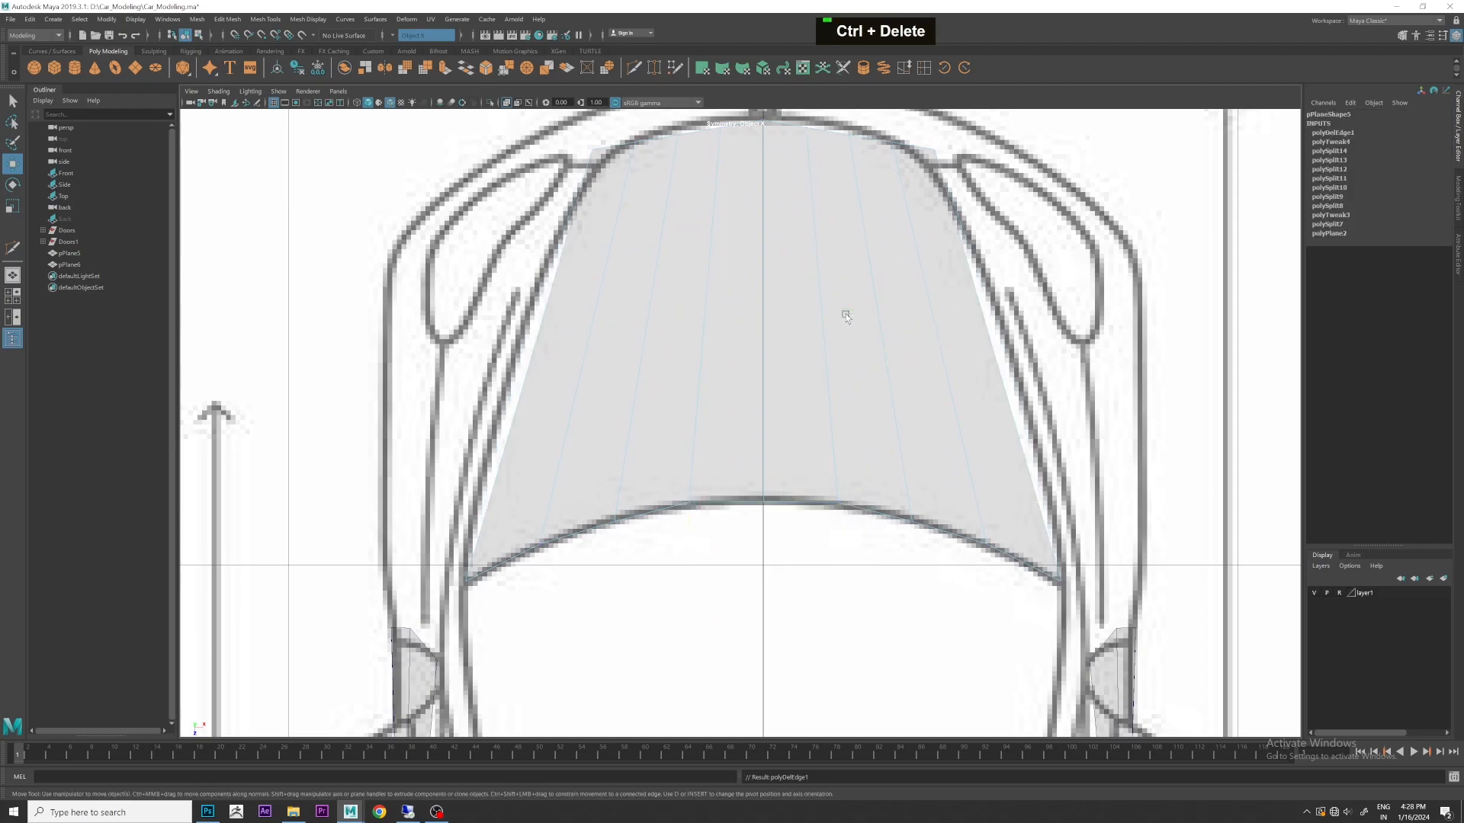
click(633, 68)
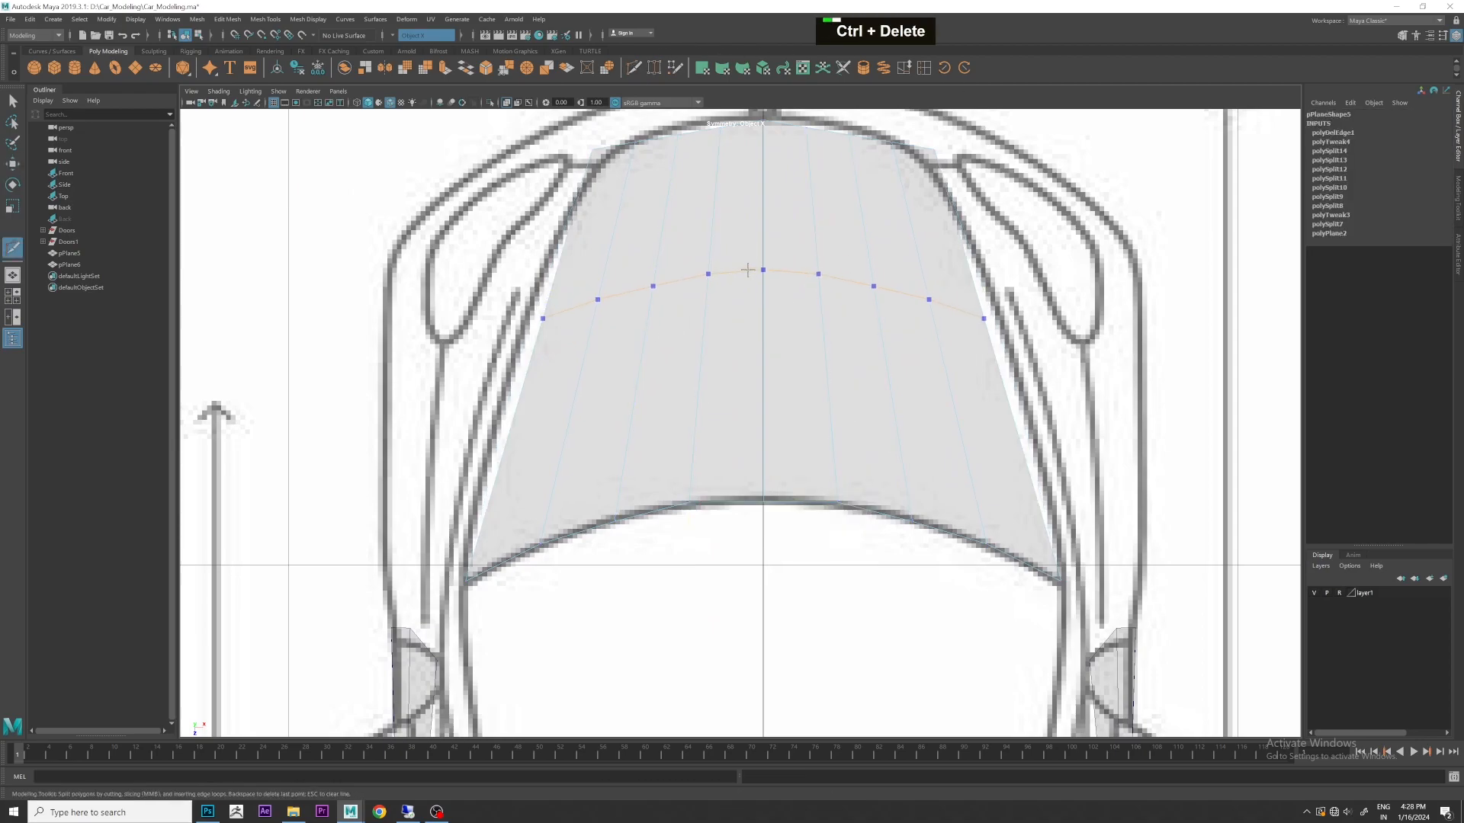
ctrl+middle_click(762, 272)
- Move the new crosswise loop's vertices onto the blueprint's hood sides and even them into a smooth arc
right_click(606, 340)
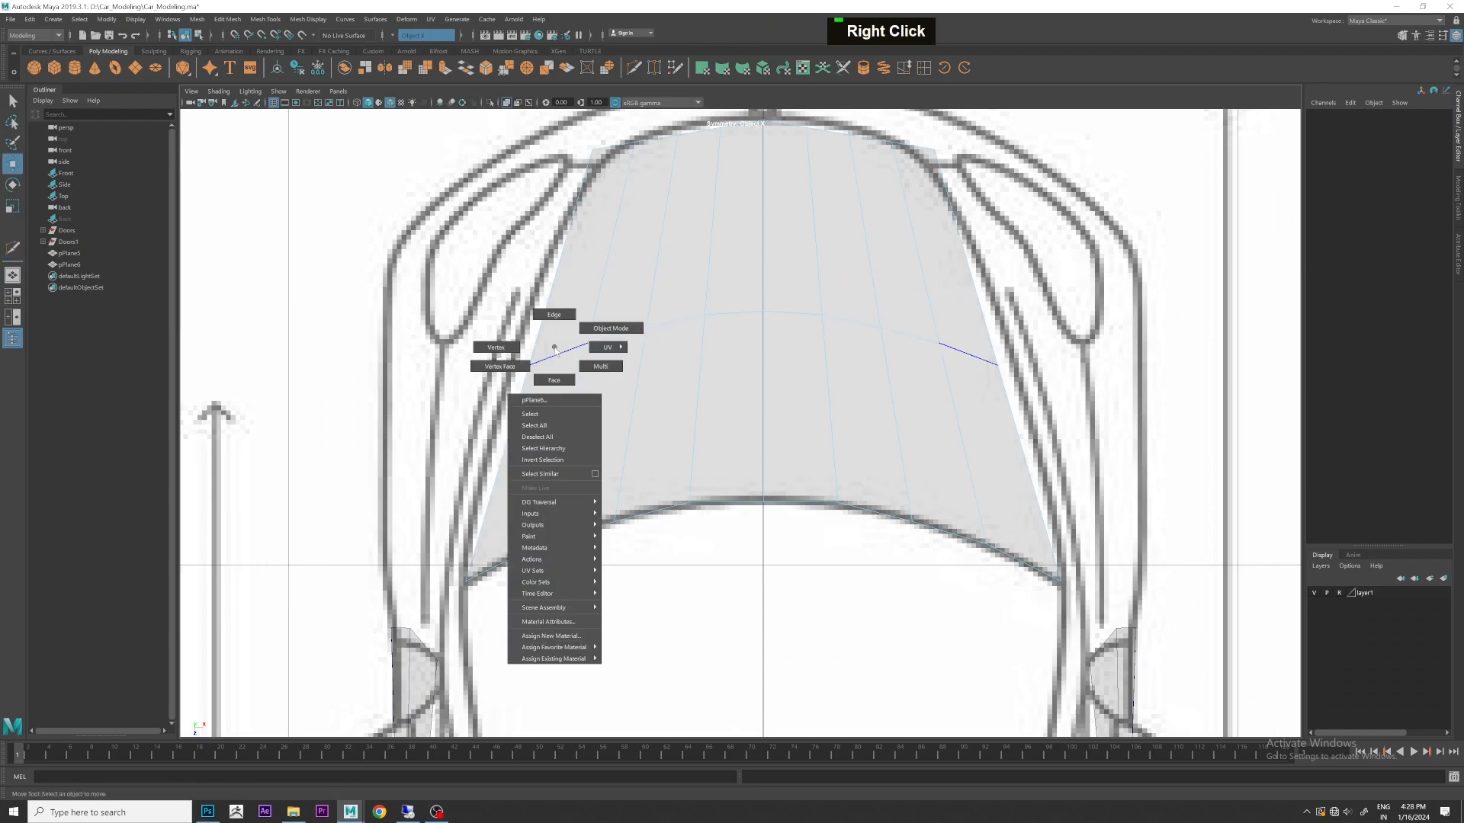
click(532, 362)
drag(601, 367, 724, 323)
click(589, 344)
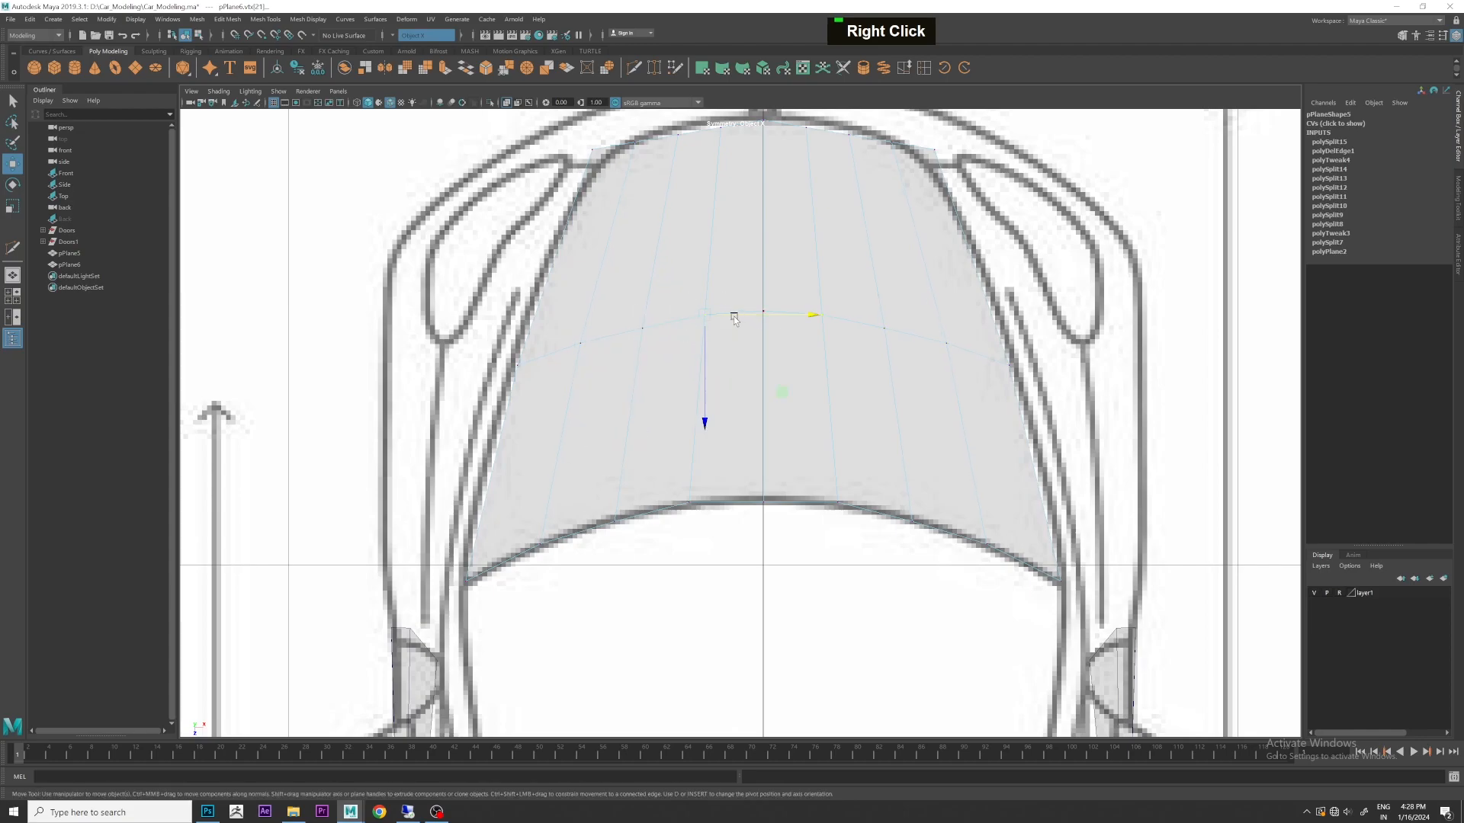
click(804, 344)
- In the side view, raise the hood's middle crosswise loop vertices to the blueprint's curved hood profile
key(space)
key(space)
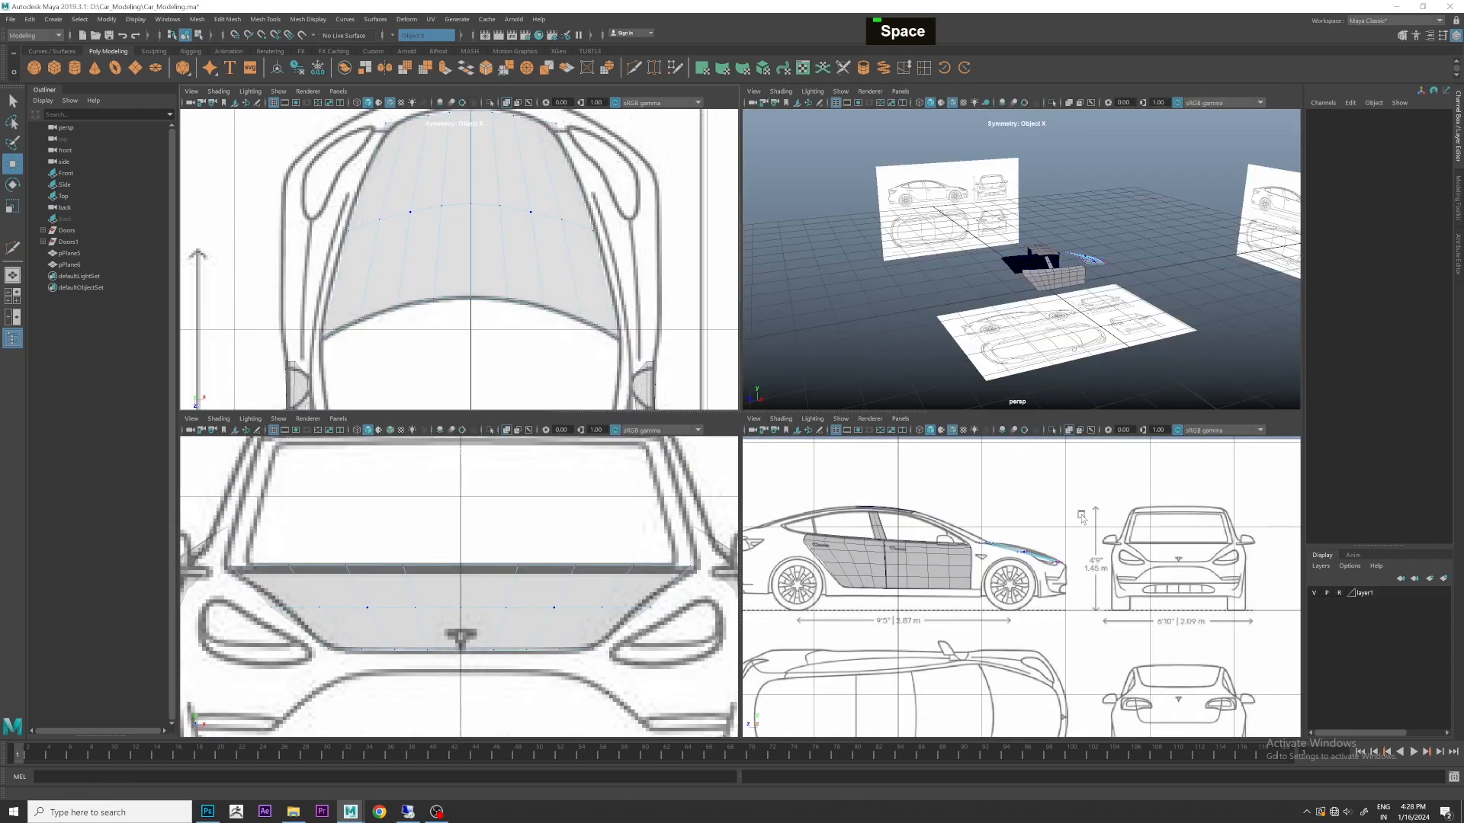
scroll(869, 441, up, 3)
alt+middle_drag(771, 344, 775, 418)
scroll(774, 418, up, 4)
drag(794, 389, 694, 317)
alt+middle_drag(688, 293, 683, 359)
scroll(687, 382, up, 3)
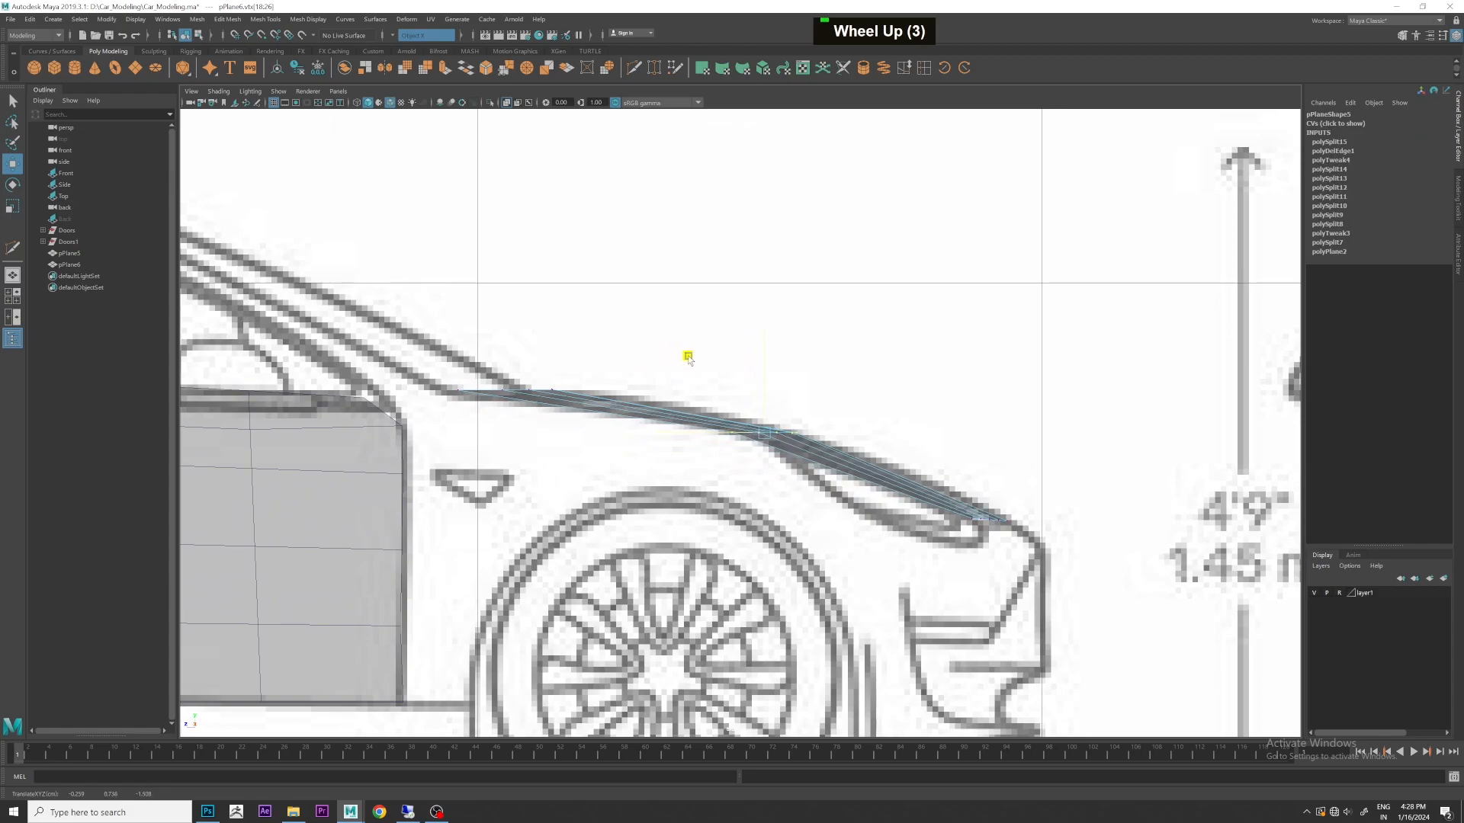
- Examine the hood's curvature in the front and perspective views
key(space)
key(space)
key(space)
key(space)
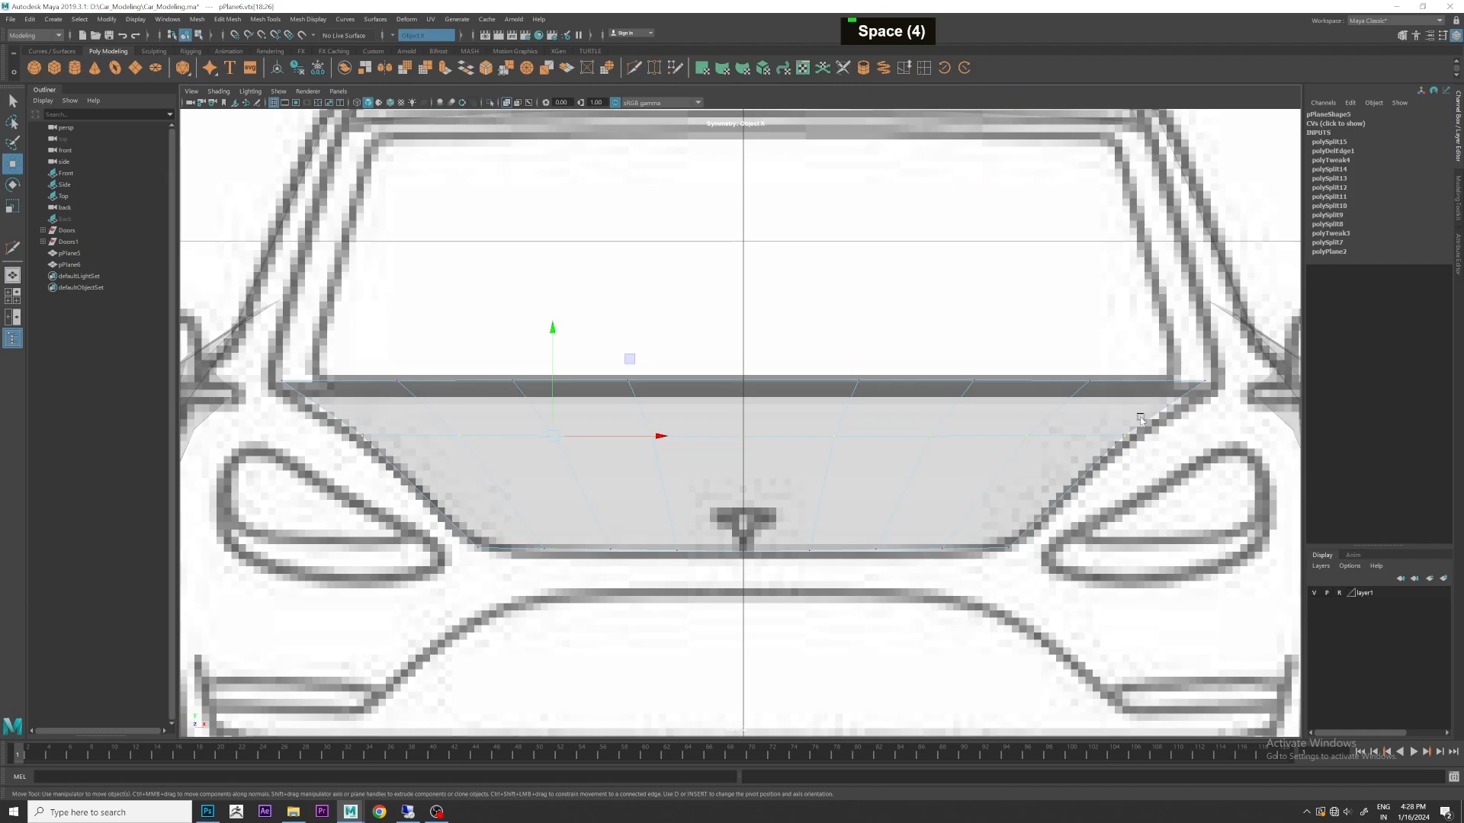
key(space)
key(space)
alt+scroll(892, 328, up, 2)
alt+drag(1014, 315, 854, 305)
alt+middle_drag(854, 304, 922, 337)
alt+drag(921, 336, 762, 391)
alt+scroll(686, 430, up, 1)
key(space)
key(space)
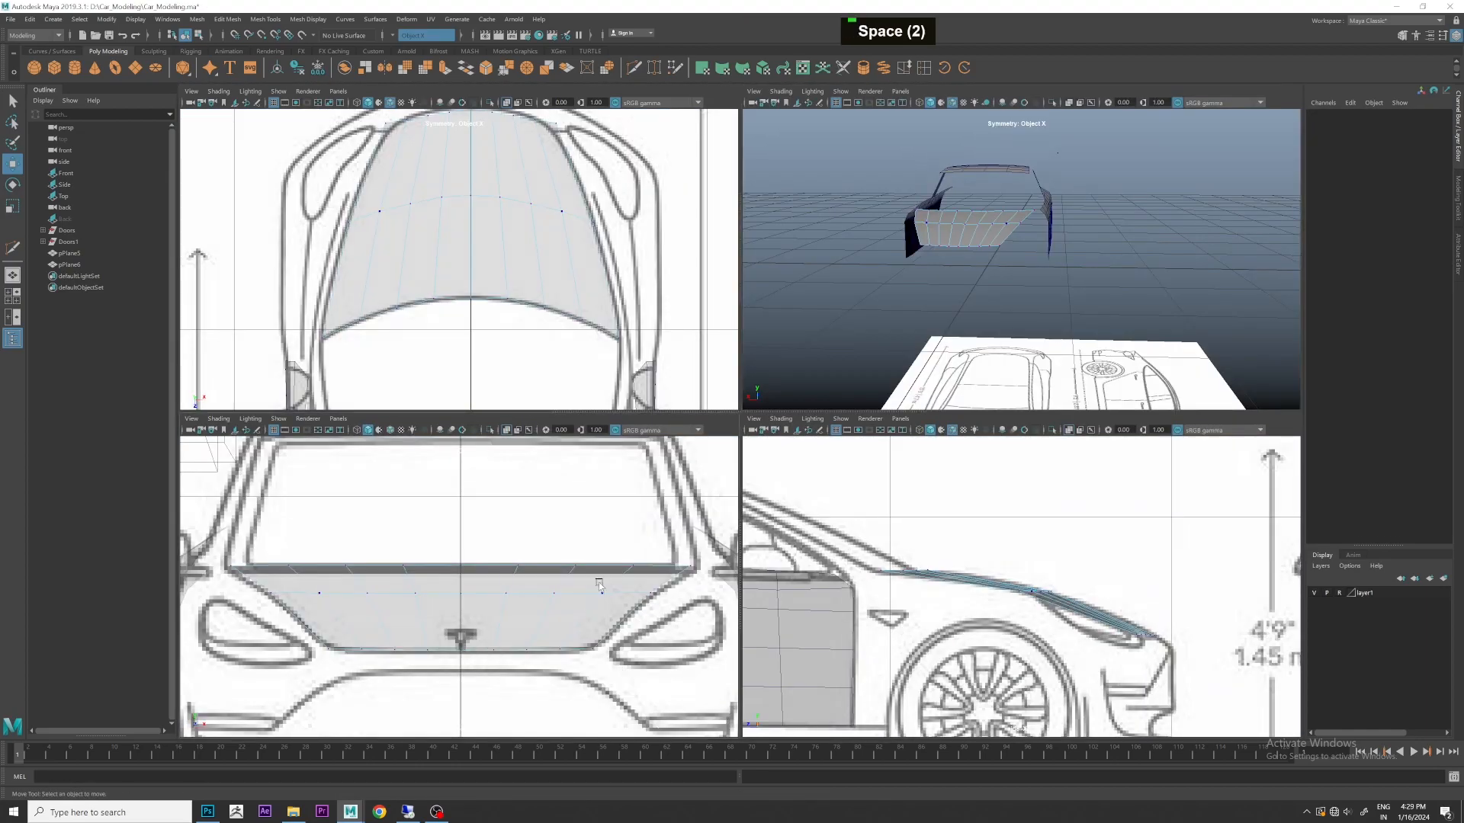
- Try raising the hood's centre-line vertices in the front view and undo the moves
click(744, 380)
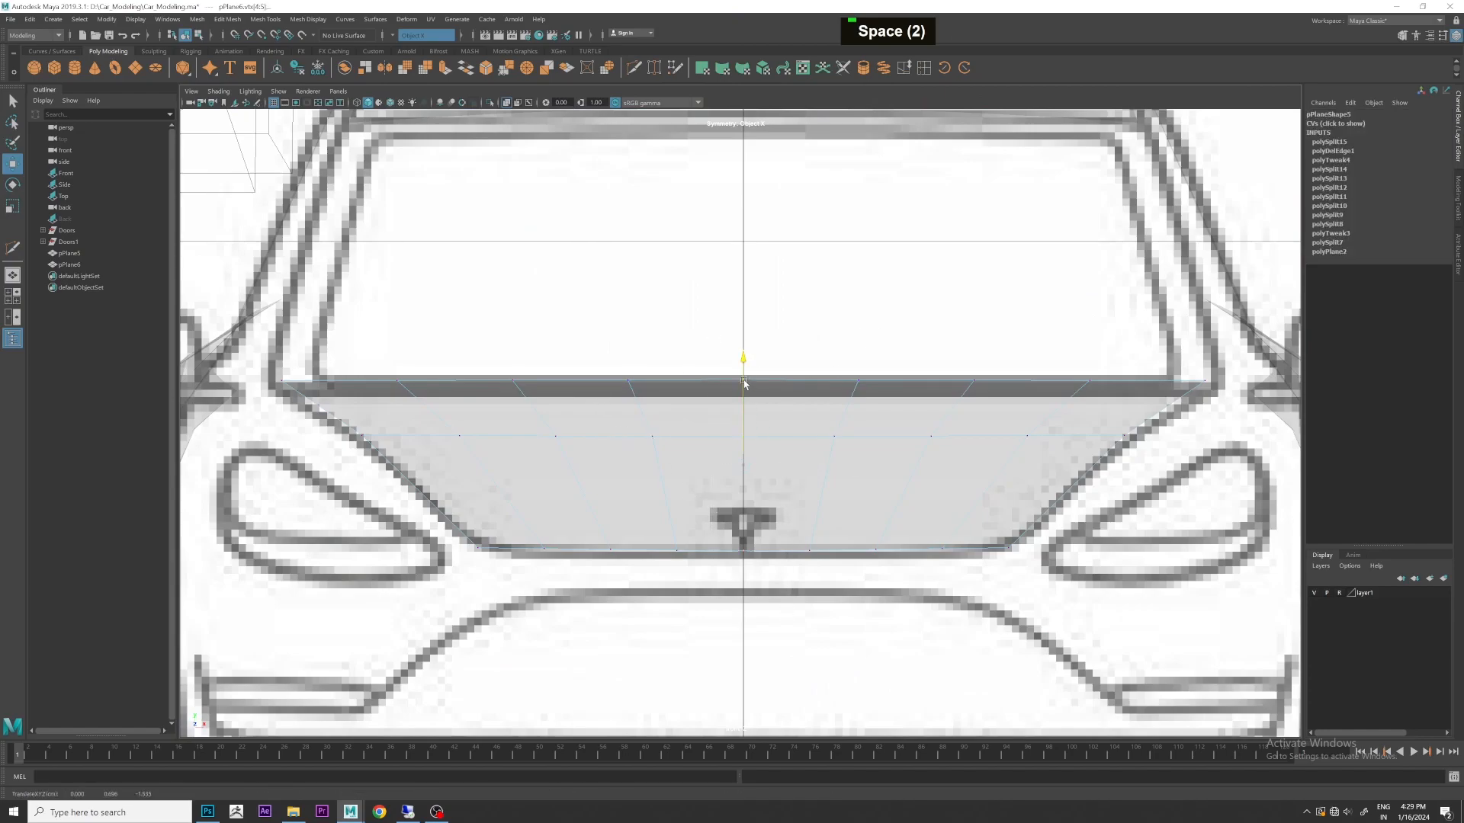
click(879, 351)
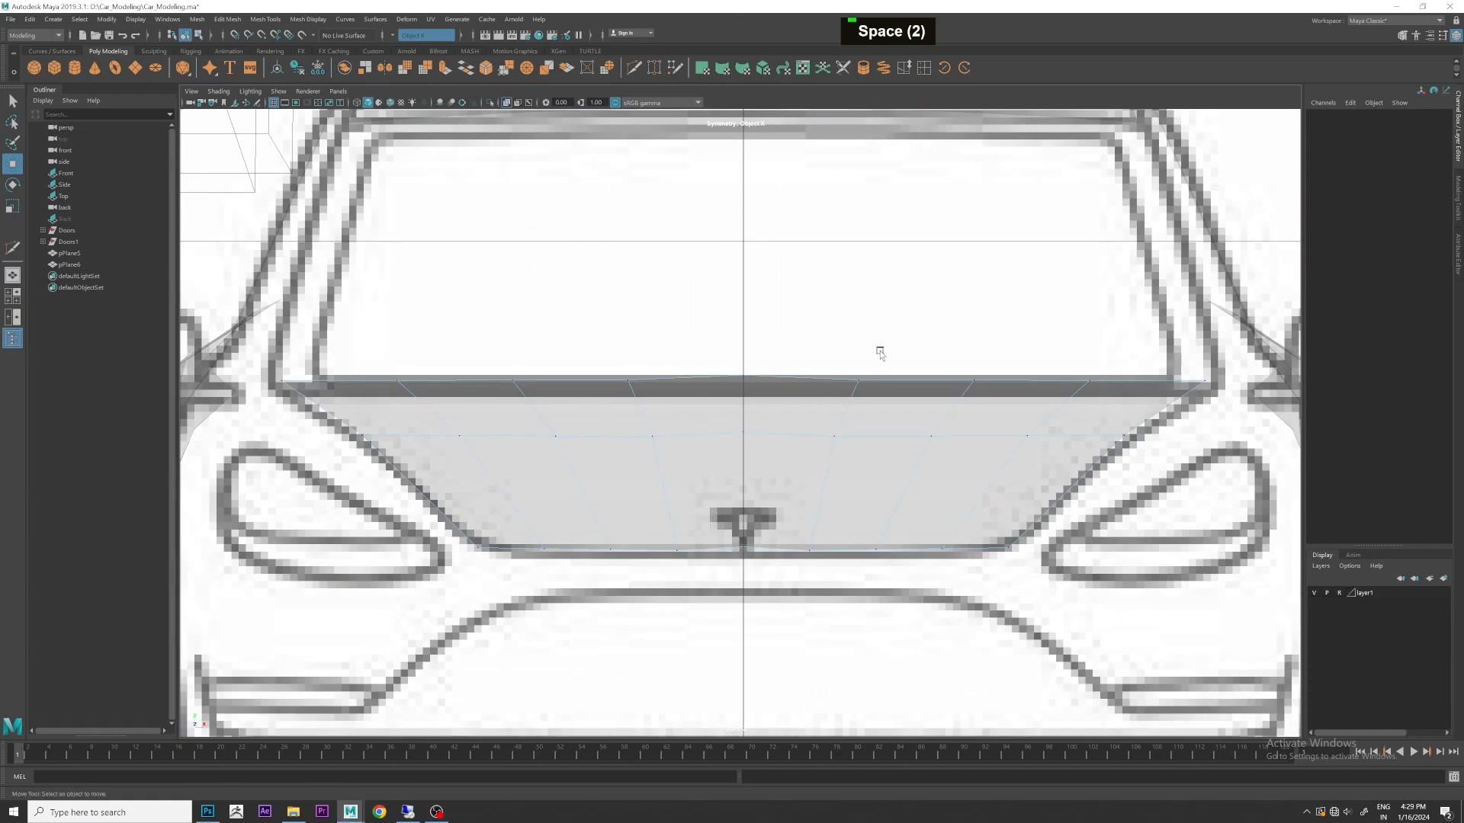
key(ctrl+z)
drag(724, 423, 721, 439)
drag(743, 344, 741, 345)
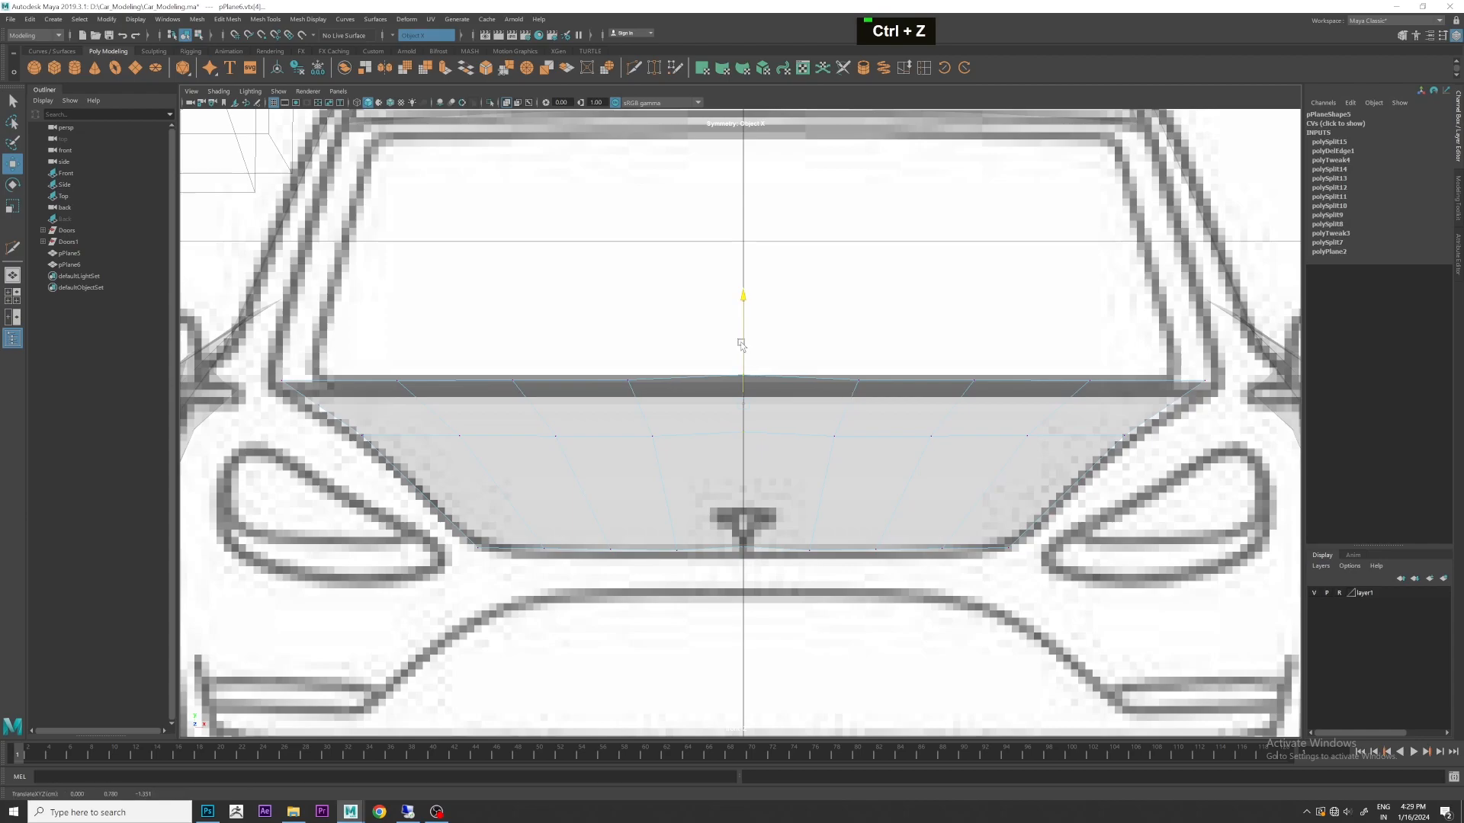
key(ctrl+z)
key(ctrl+z)
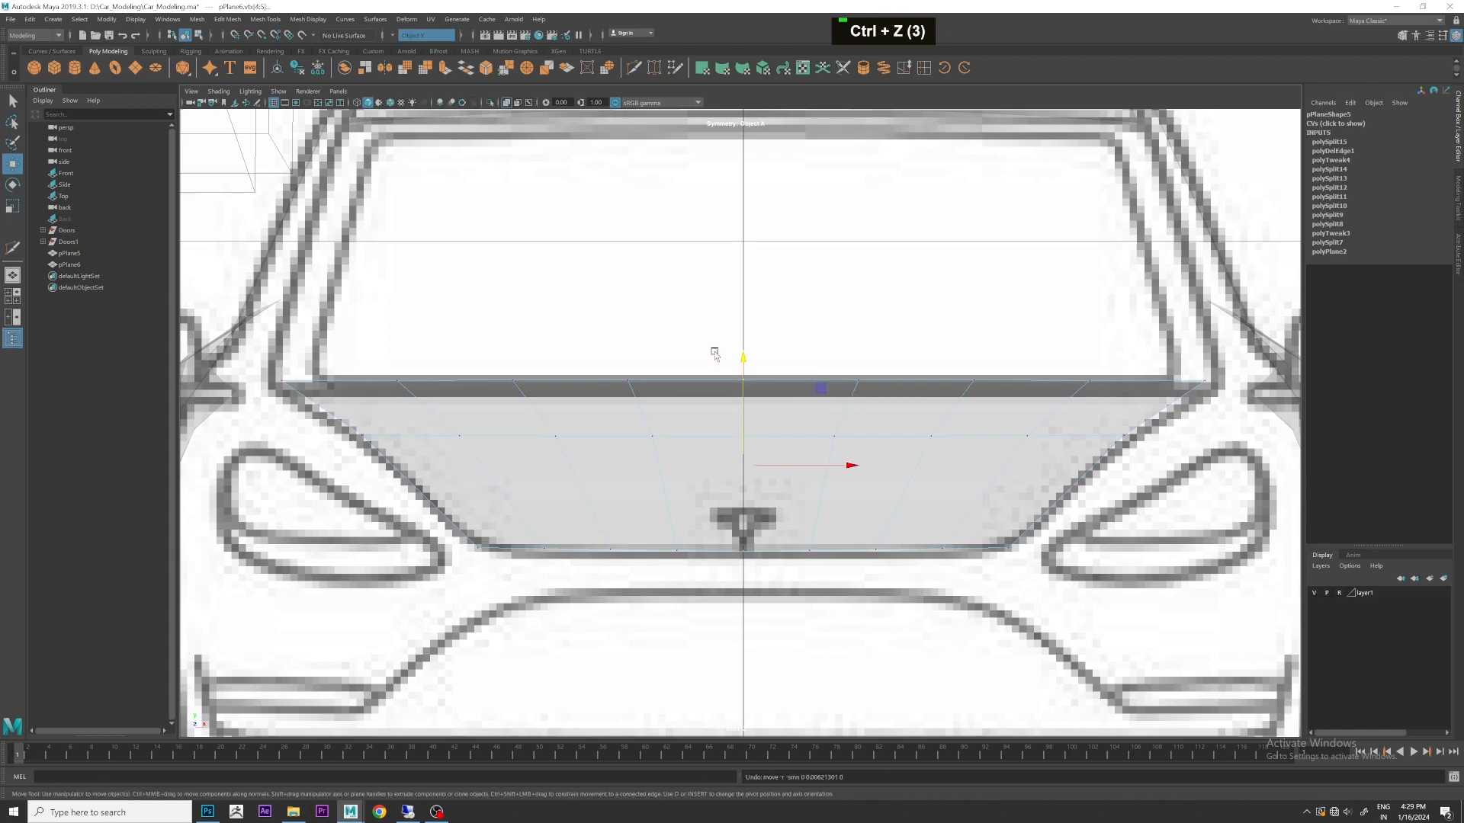
- In the front view, slightly raise the vertices of the hood's centre line and neighbouring lengthwise columns to crown the surface
drag(743, 356, 743, 357)
click(846, 407)
drag(845, 363, 846, 365)
click(952, 409)
drag(951, 355, 952, 353)
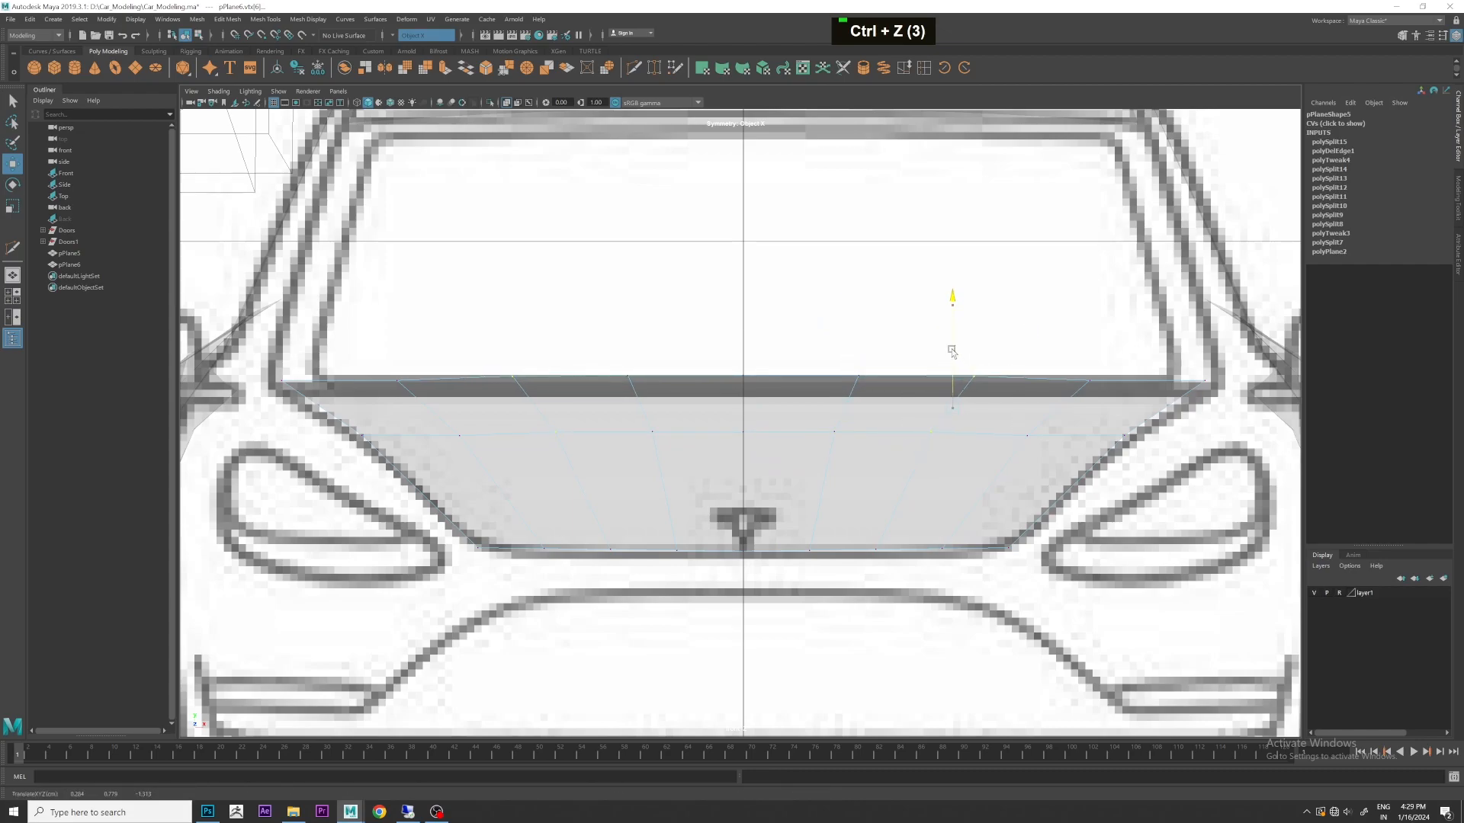
click(1059, 408)
drag(1060, 366, 1061, 367)
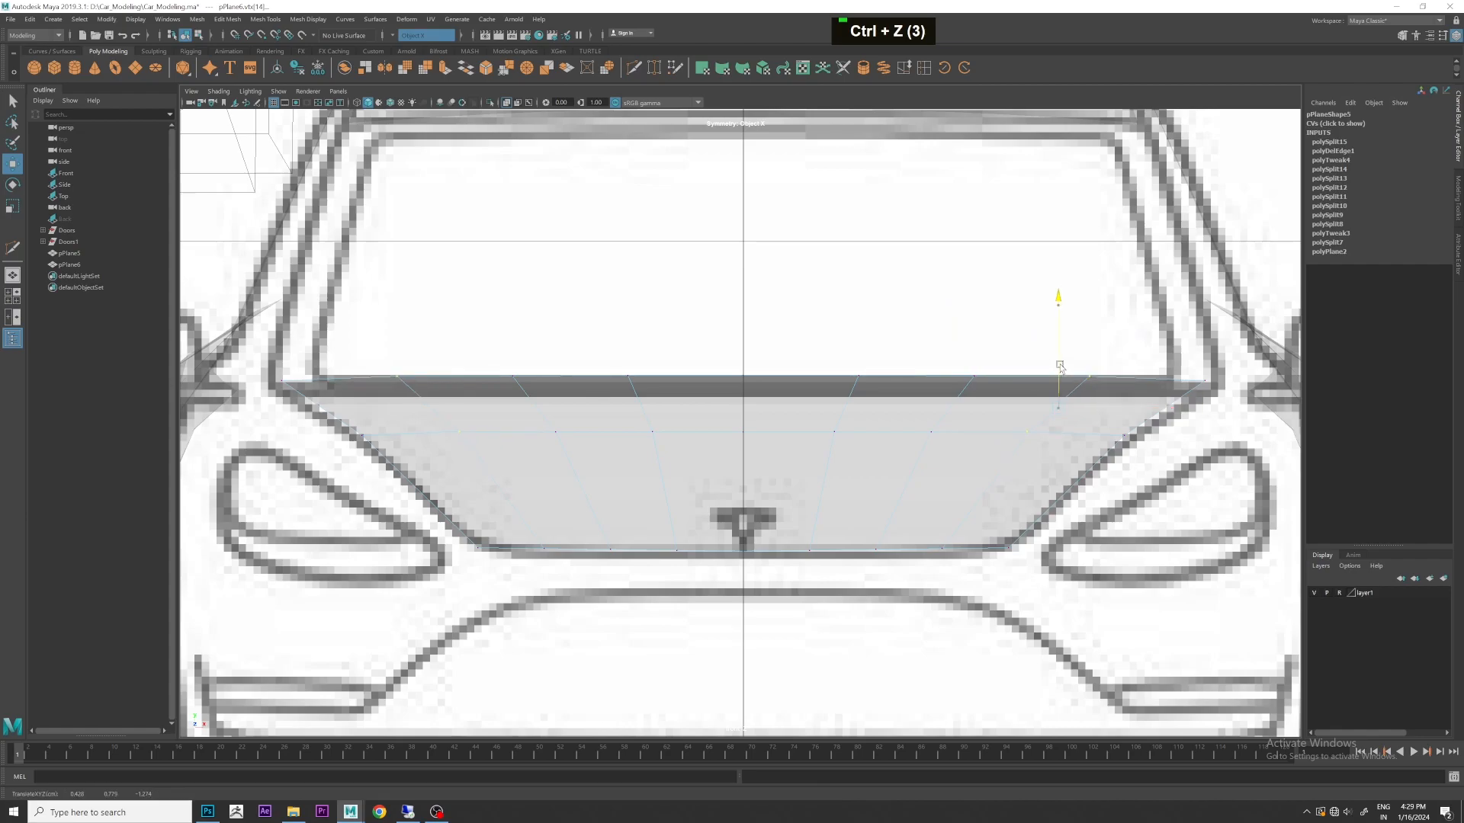
- Examine the hood in perspective with the smooth mesh preview on
key(space)
key(space)
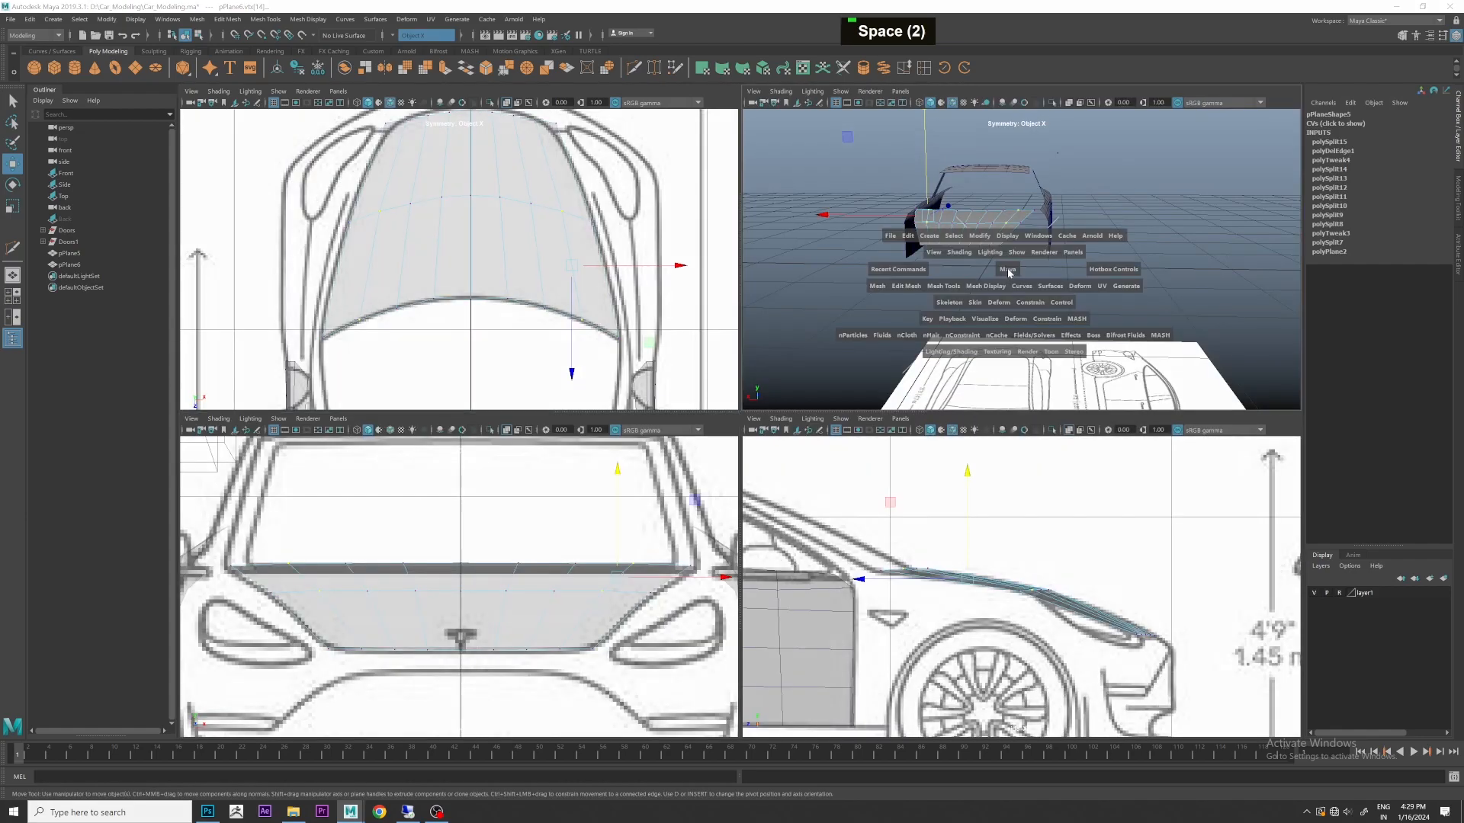
scroll(808, 402, up, 2)
alt+drag(807, 402, 991, 398)
alt+middle_drag(991, 398, 725, 404)
right_click(748, 385)
right_drag(749, 385, 793, 353)
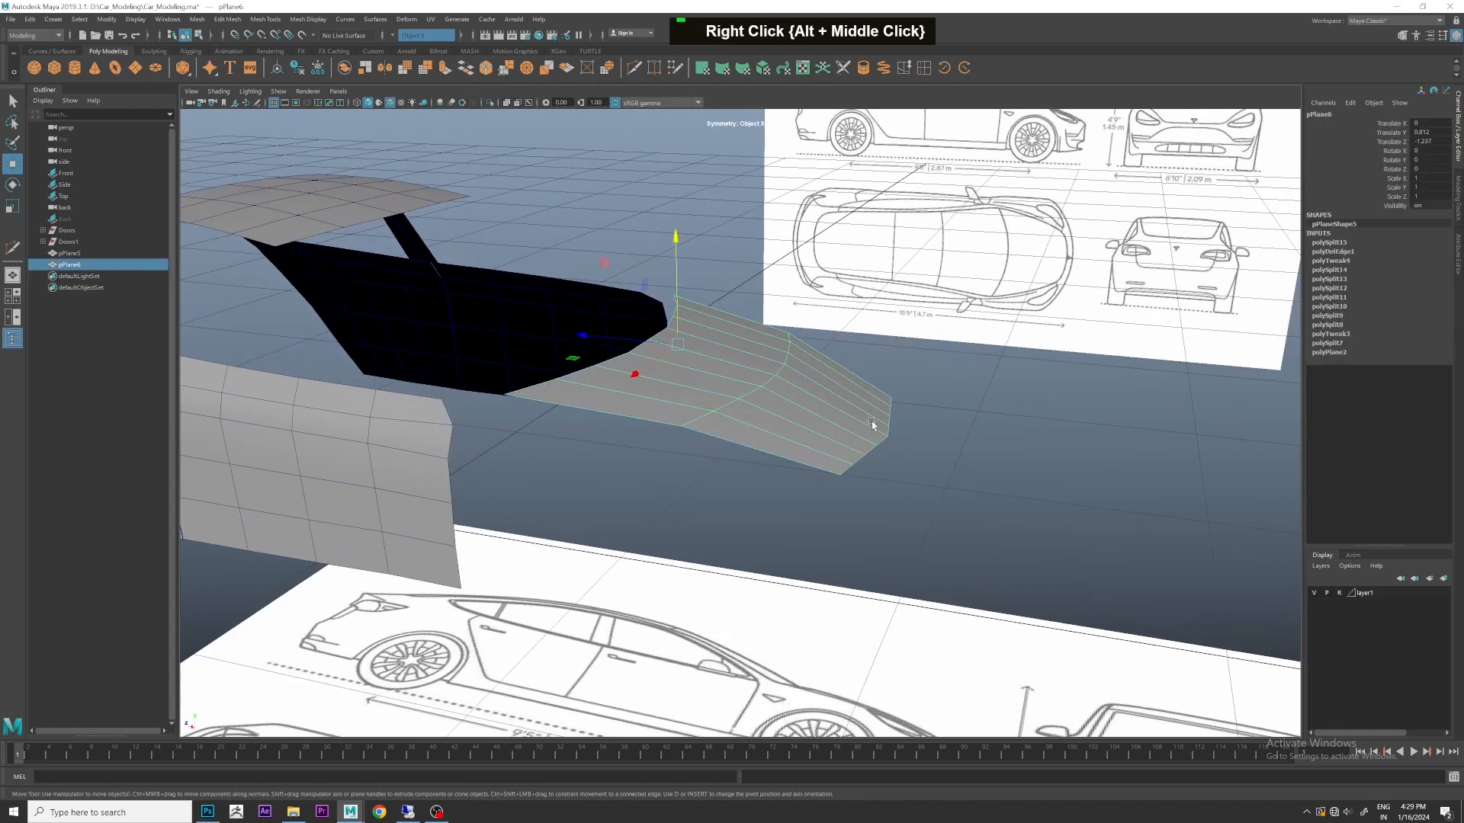
double_click(830, 379)
scroll(810, 156, up, 2)
key(3)
click(1006, 454)
- Insert two more crosswise edge loops with Multi-Cut, one in each half of the hood, and turn off the smooth preview
click(725, 369)
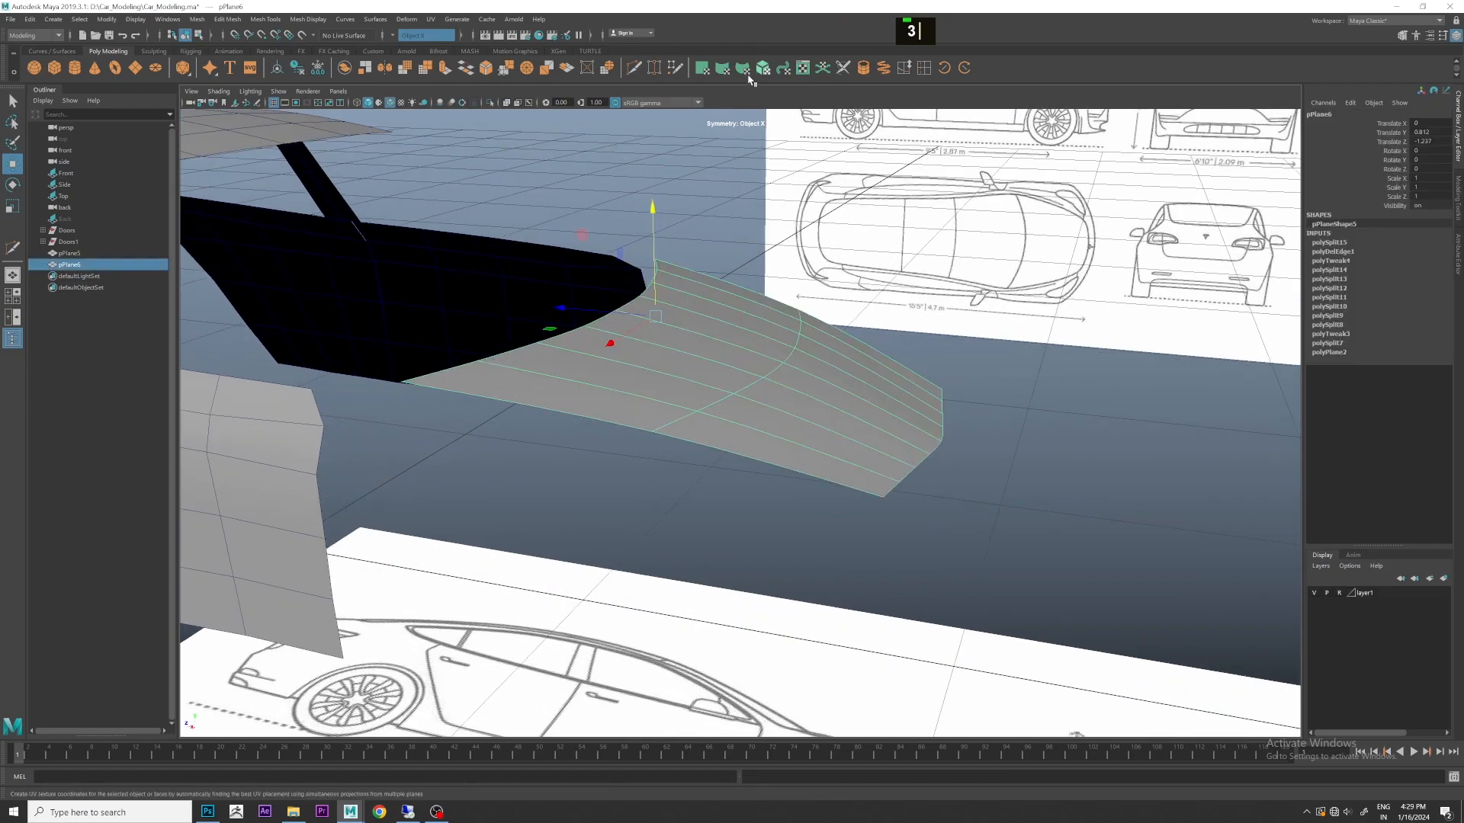
click(633, 67)
ctrl+middle_click(761, 338)
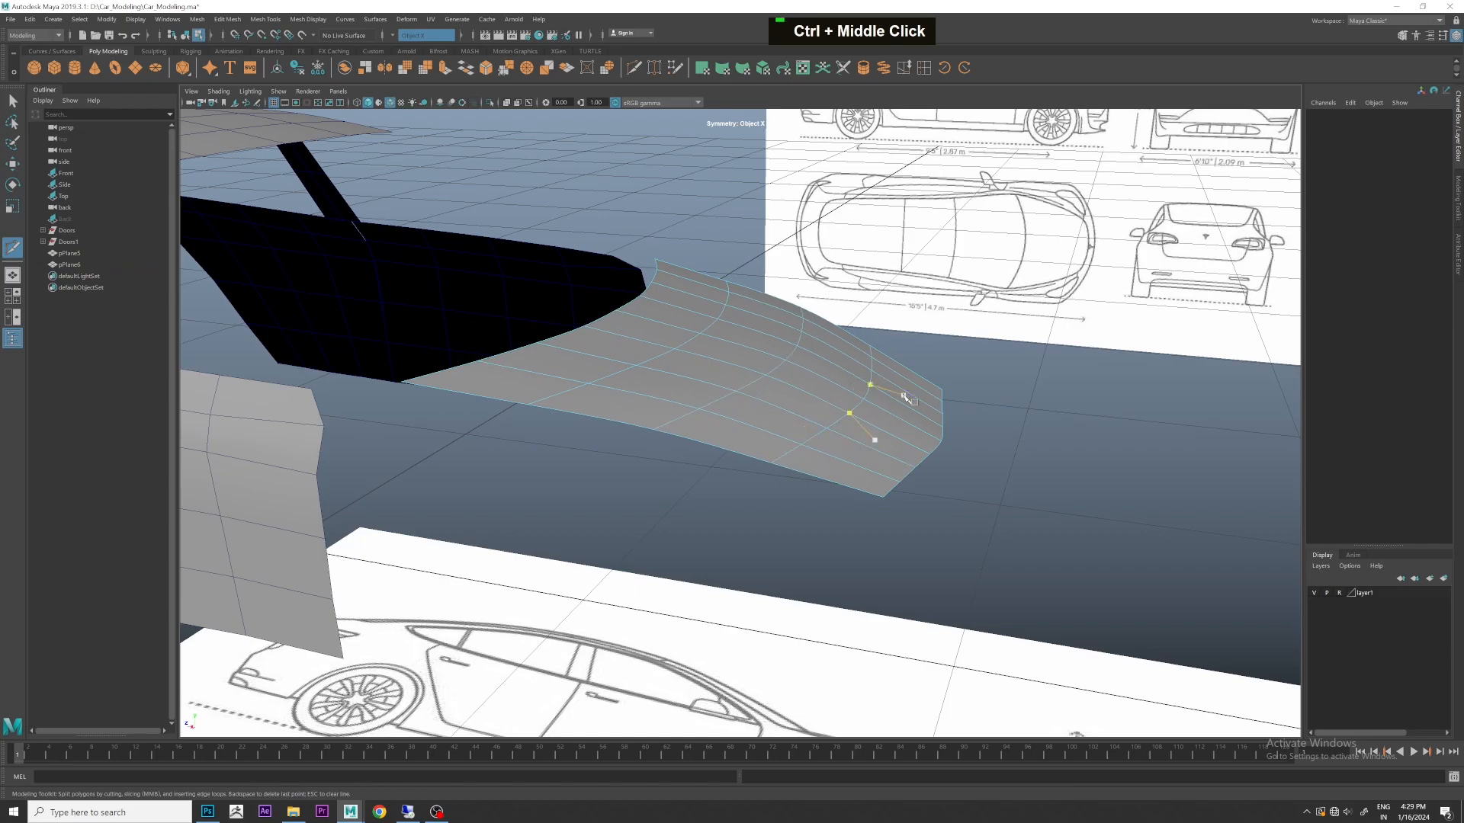
scroll(904, 395, down, 1)
key(1)
right_drag(816, 350, 870, 300)
key(2)
key(1)
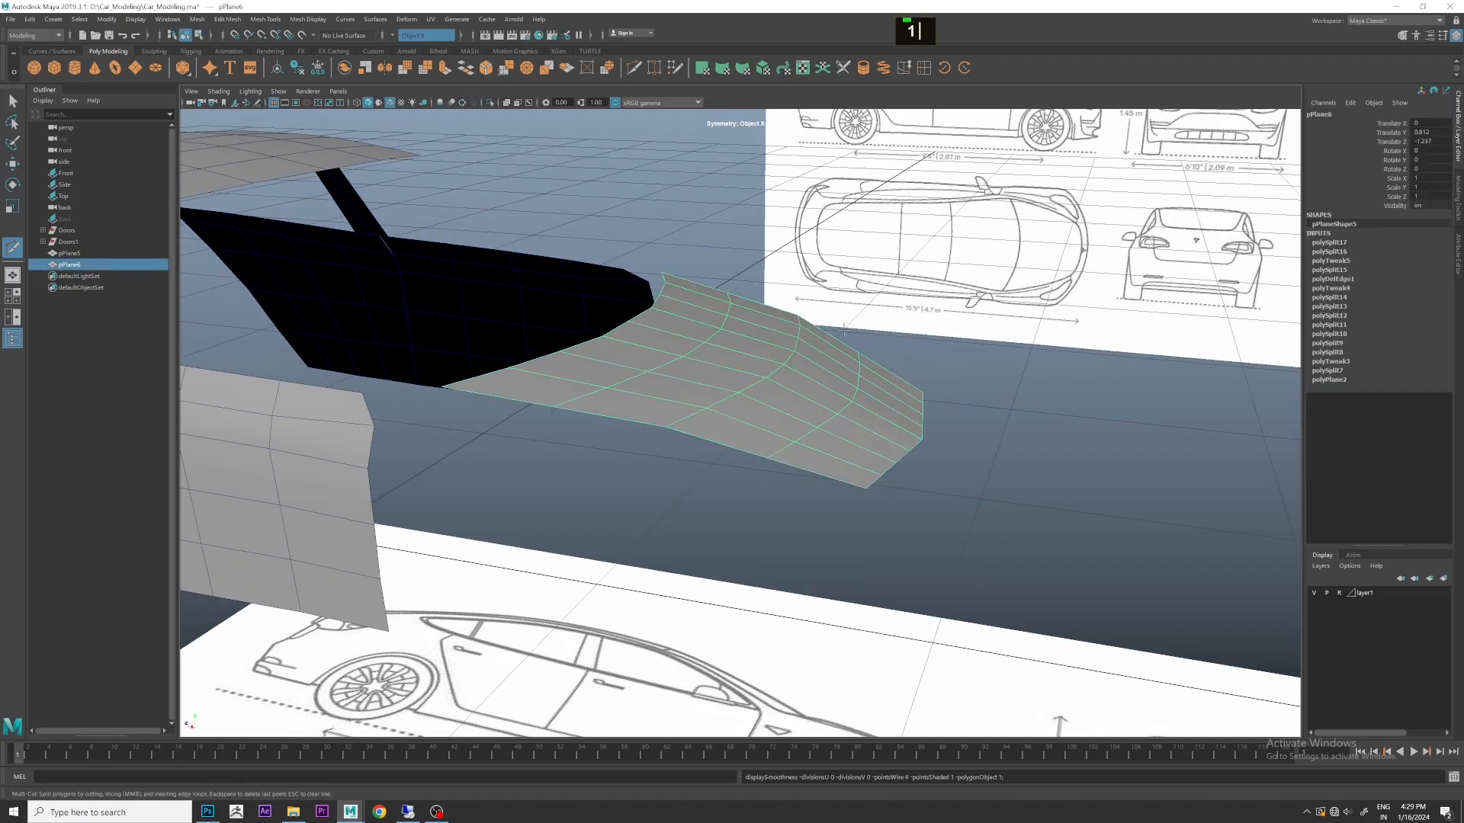
- Examine the hood's edge flow up close and its fit with the other body panels from several angles in perspective
key(w)
right_drag(788, 363, 843, 316)
click(1045, 450)
alt+scroll(1014, 443, up, 3)
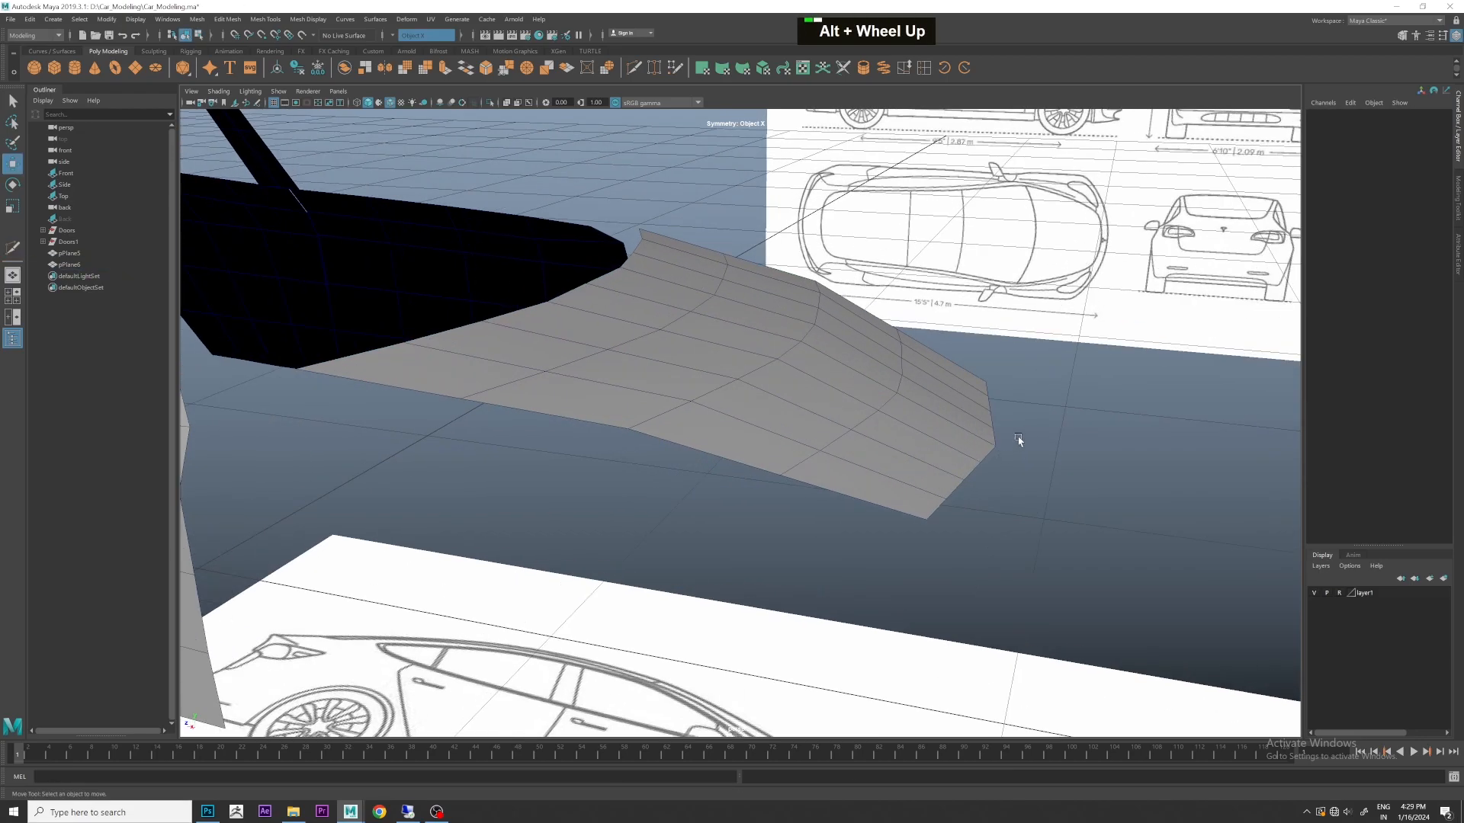
alt+drag(1014, 442, 991, 381)
alt+middle_drag(991, 381, 1003, 496)
alt+drag(1003, 496, 824, 399)
click(822, 399)
right_drag(805, 427, 794, 480)
double_click(795, 379)
right_drag(792, 394, 846, 347)
click(927, 553)
scroll(982, 570, down, 4)
alt+drag(1060, 552, 606, 537)
scroll(958, 530, down, 3)
alt+middle_drag(747, 526, 676, 541)
alt+drag(953, 549, 831, 517)
alt+middle_drag(793, 514, 856, 509)
alt+drag(856, 510, 830, 506)
scroll(830, 506, down, 3)
alt+middle_drag(835, 390, 917, 334)
- In the top view, create a polygon plane and move it back along the centre line over the car's rear
key(space)
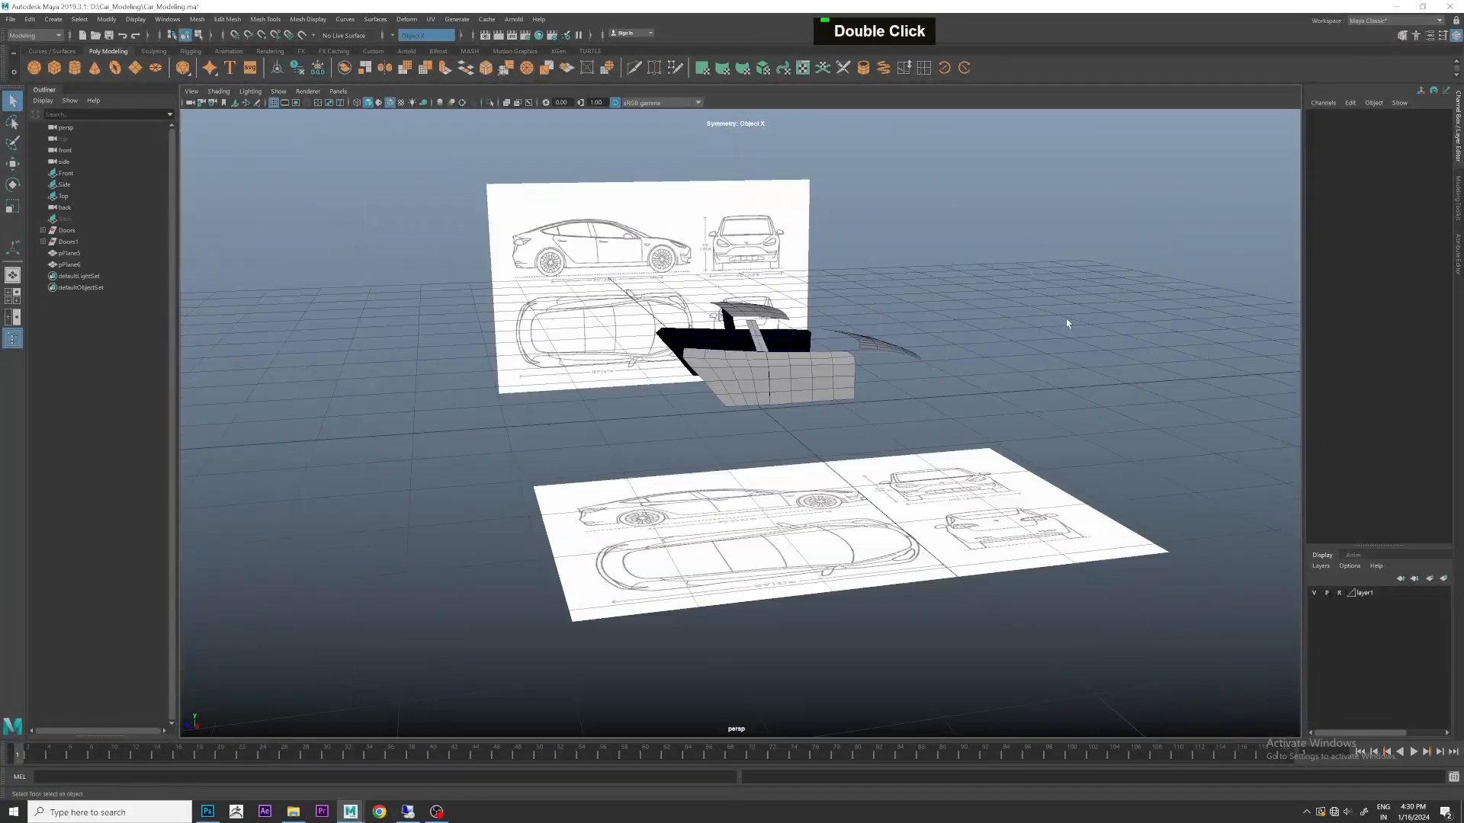
key(space)
scroll(617, 410, down, 5)
scroll(781, 395, up, 6)
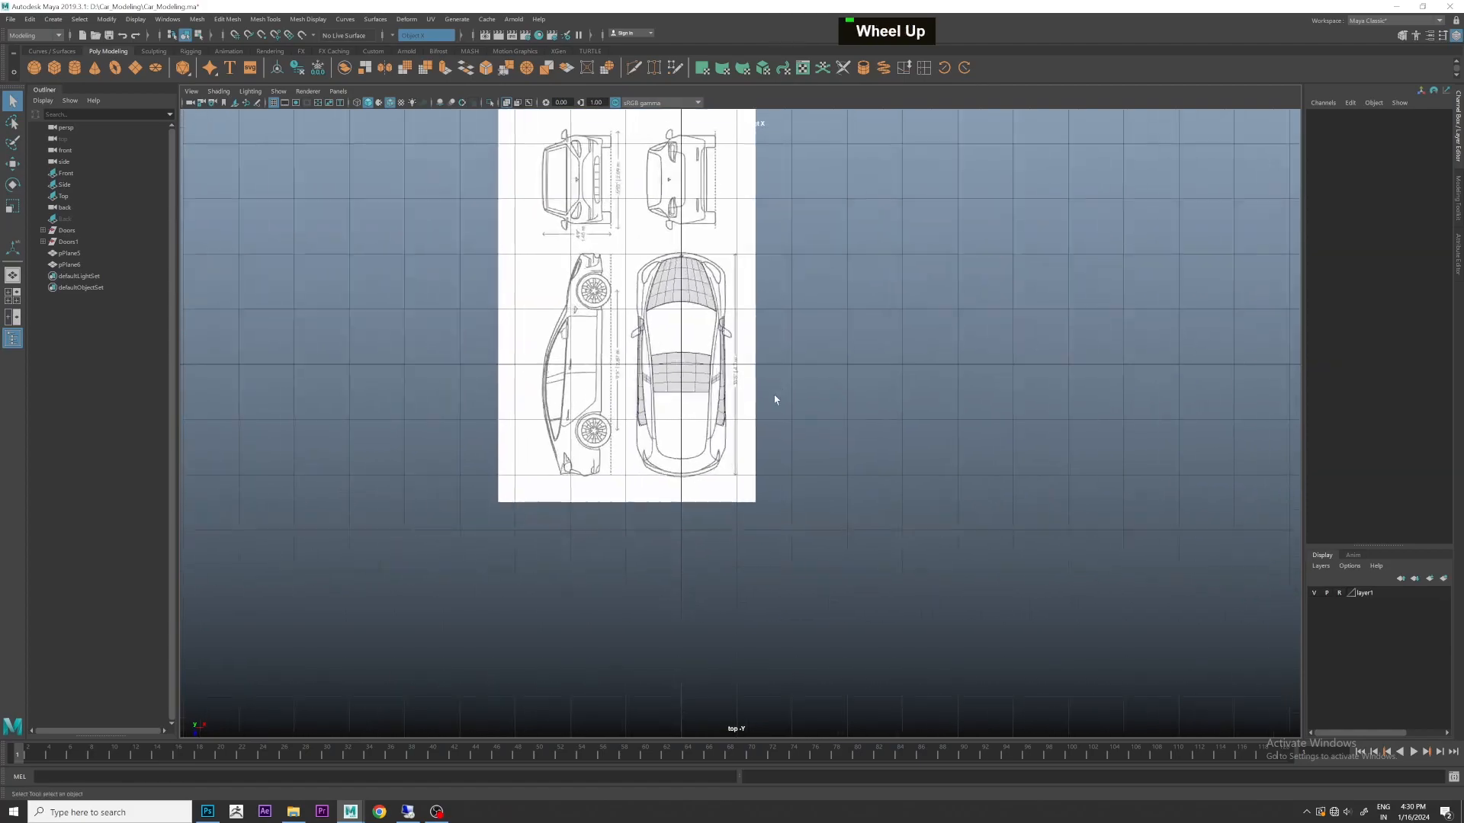
alt+middle_drag(694, 462, 629, 412)
scroll(630, 412, up, 2)
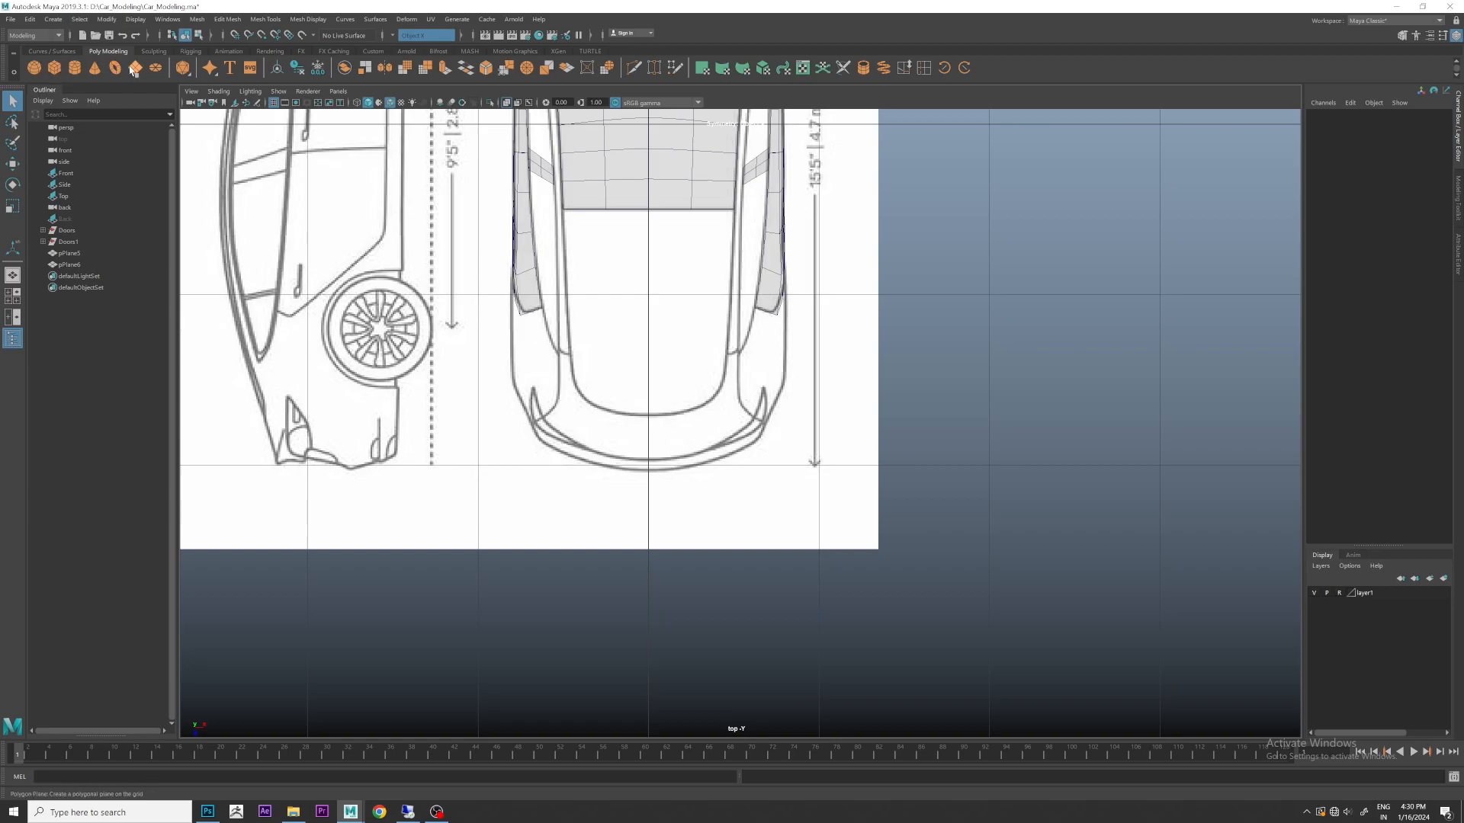
scroll(605, 305, up, 2)
scroll(706, 272, down, 5)
scroll(706, 273, up, 3)
key(w)
drag(695, 305, 685, 431)
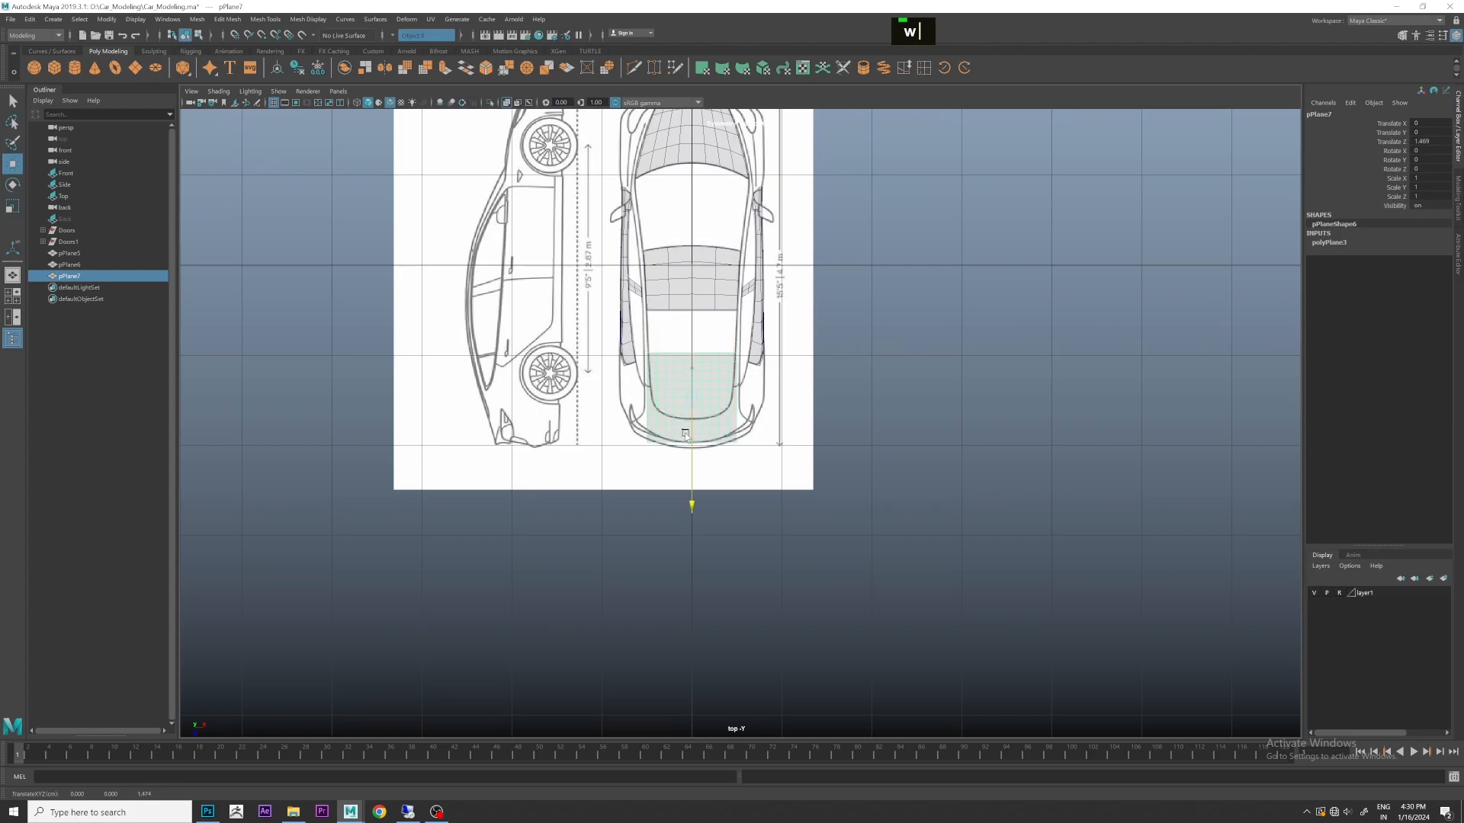
- Set the new plane's width and height subdivisions to 1
scroll(692, 410, up, 4)
click(1328, 242)
drag(1429, 269, 1430, 277)
text(1)
key(Return)
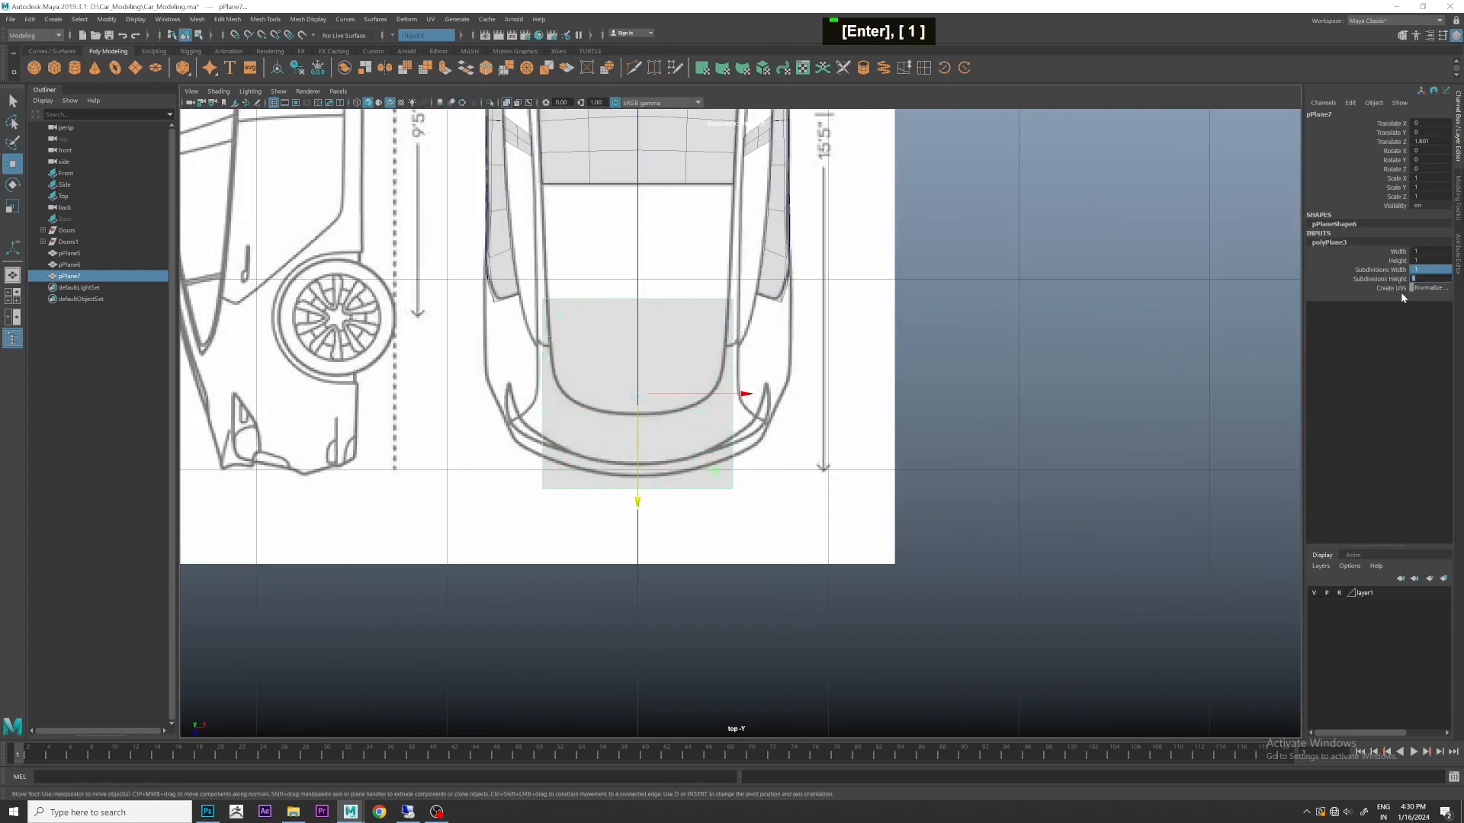
click(1088, 407)
scroll(743, 441, up, 2)
click(713, 404)
alt+scroll(652, 396, up, 3)
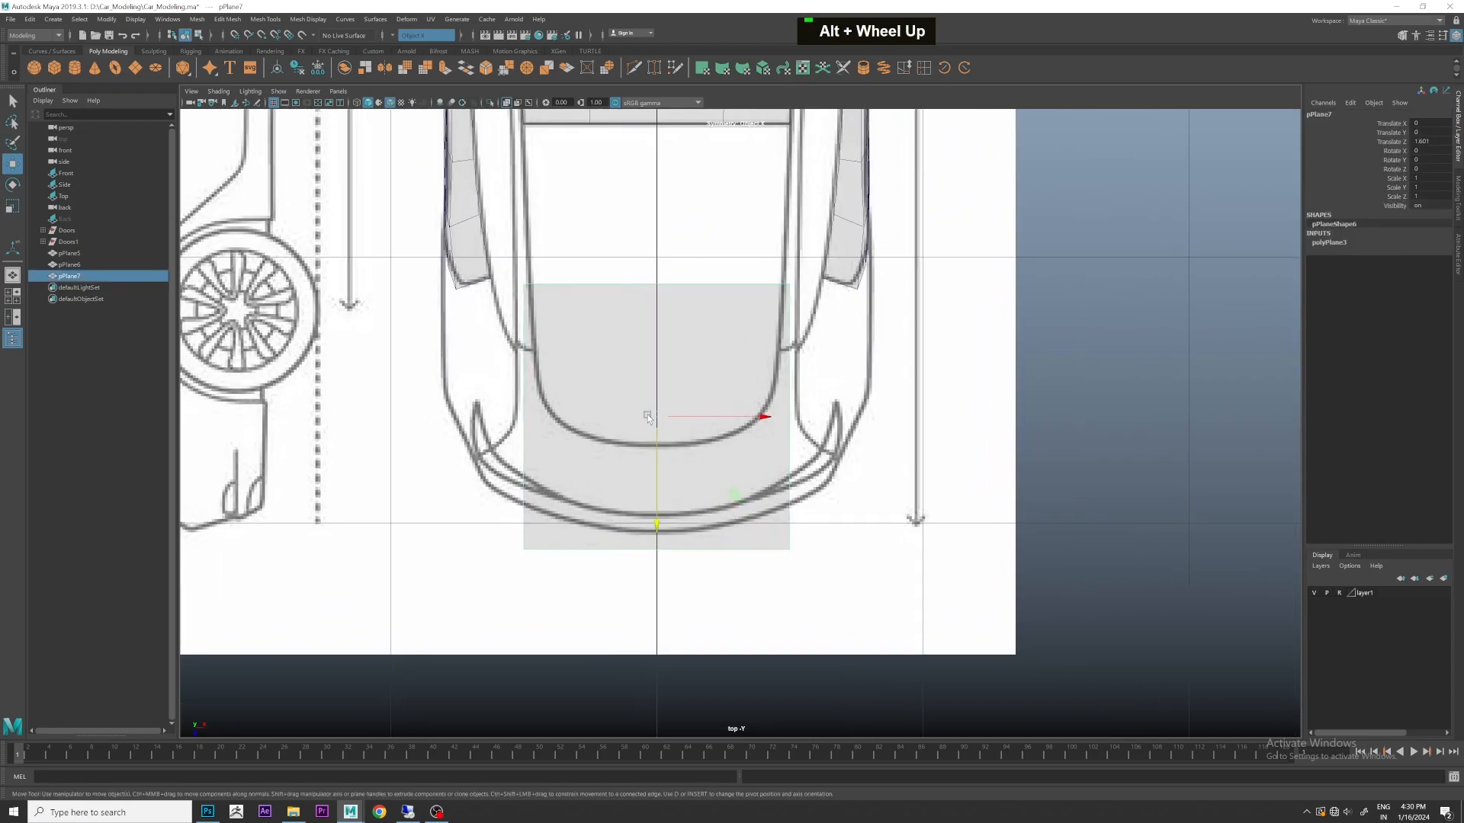
- Move the plane's front and rear vertices to the rear window and trunk outlines, and insert a centre edge loop with Multi-Cut
right_drag(587, 299, 529, 235)
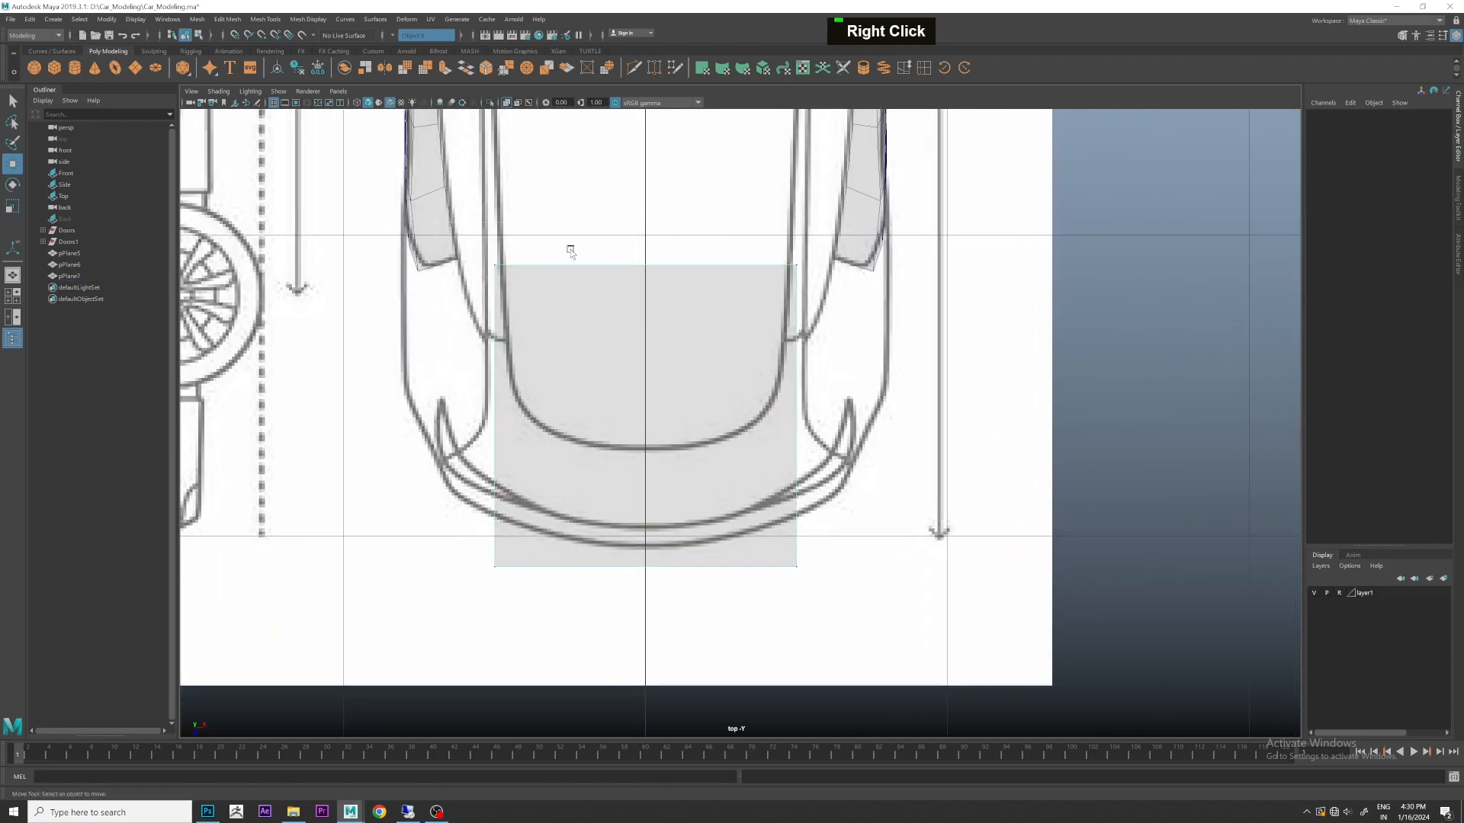
drag(529, 236, 650, 262)
drag(497, 294, 498, 477)
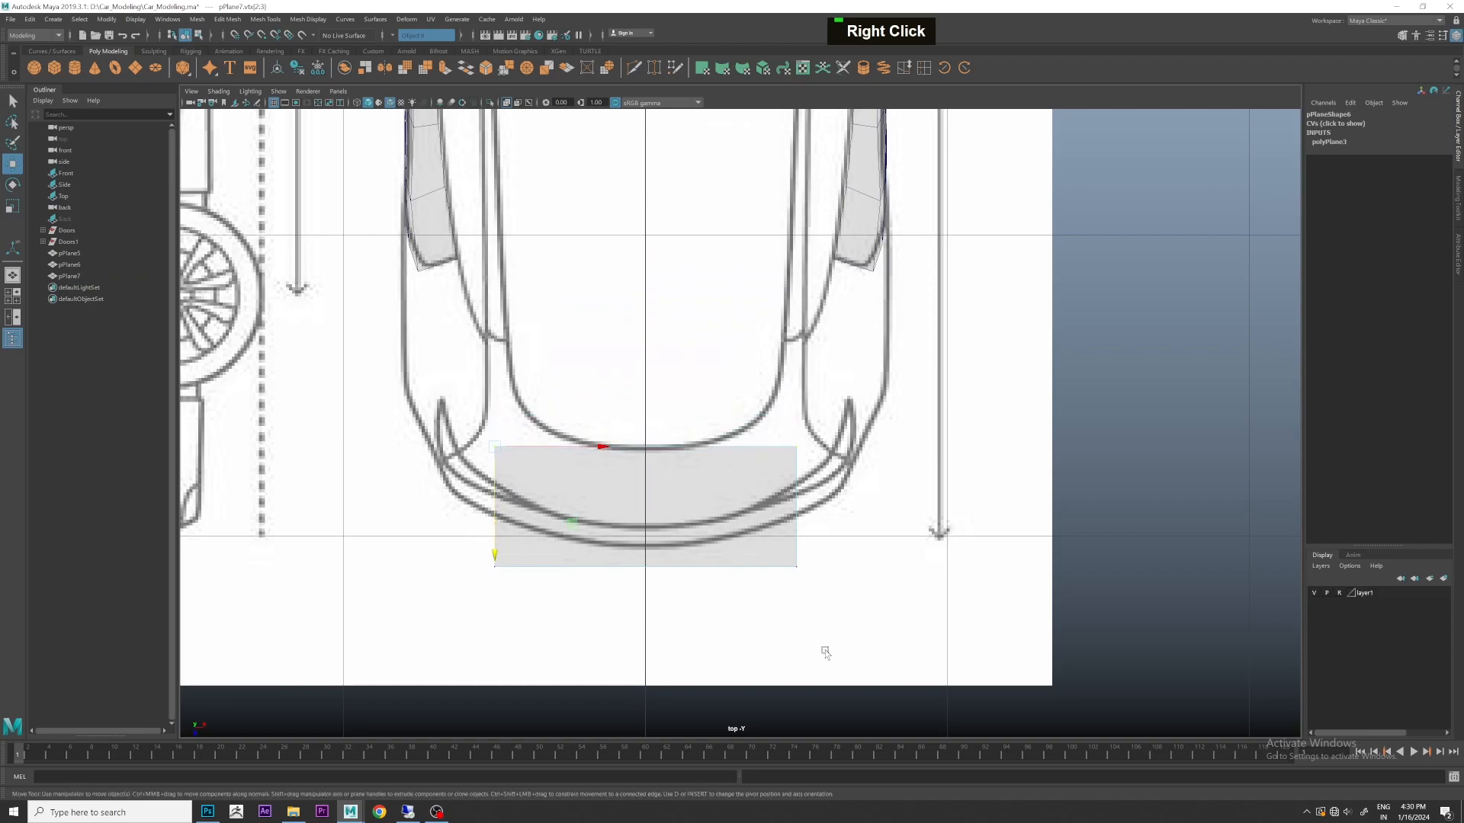
drag(494, 616, 519, 578)
click(634, 67)
ctrl+middle_click(679, 491)
key(w)
scroll(680, 472, up, 4)
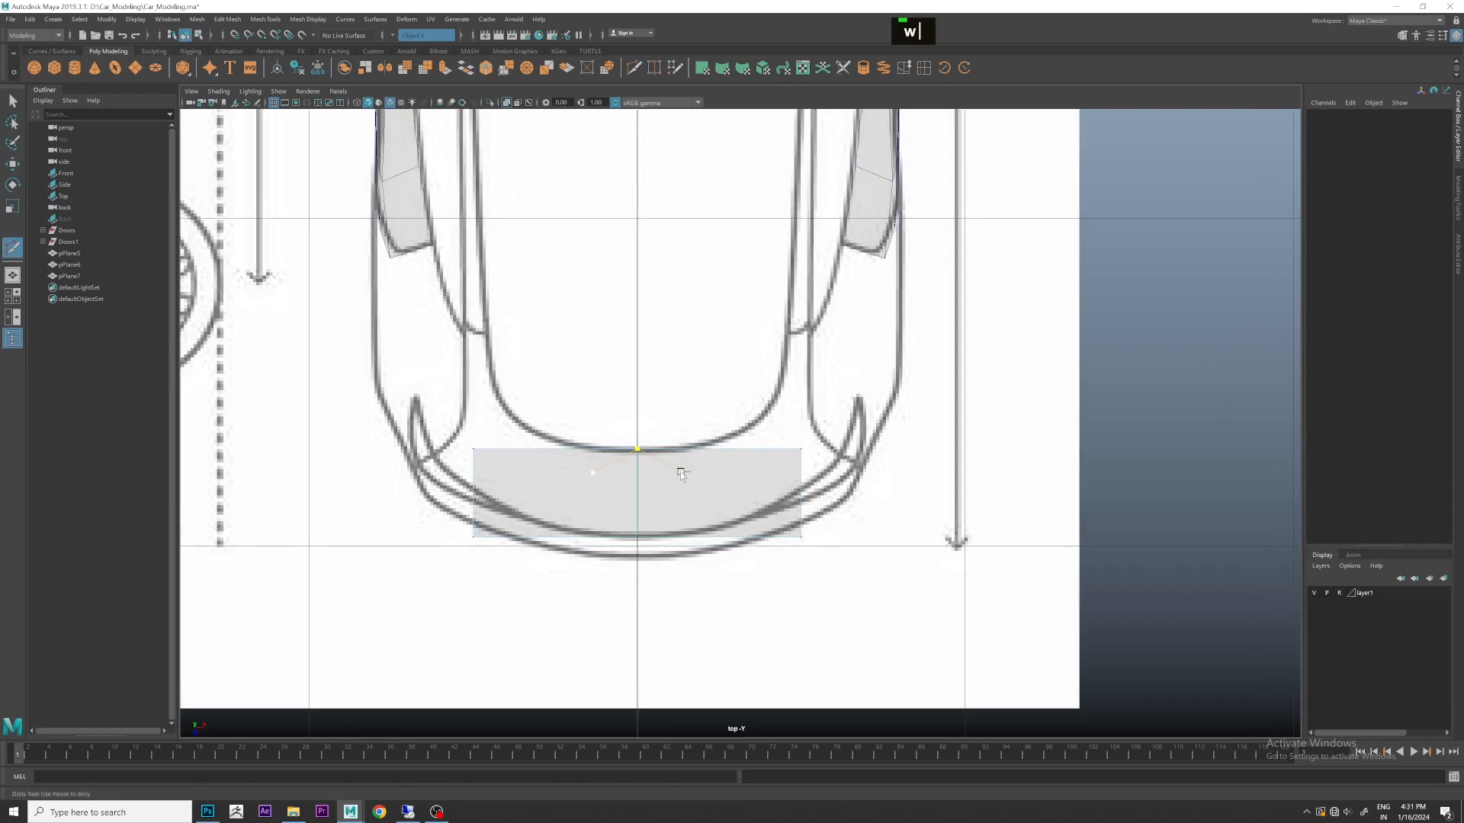
- Widen the plane symmetrically and pull its outer vertices forward so both halves angle toward the tail lights
alt+middle_drag(462, 453, 539, 442)
drag(922, 494, 924, 490)
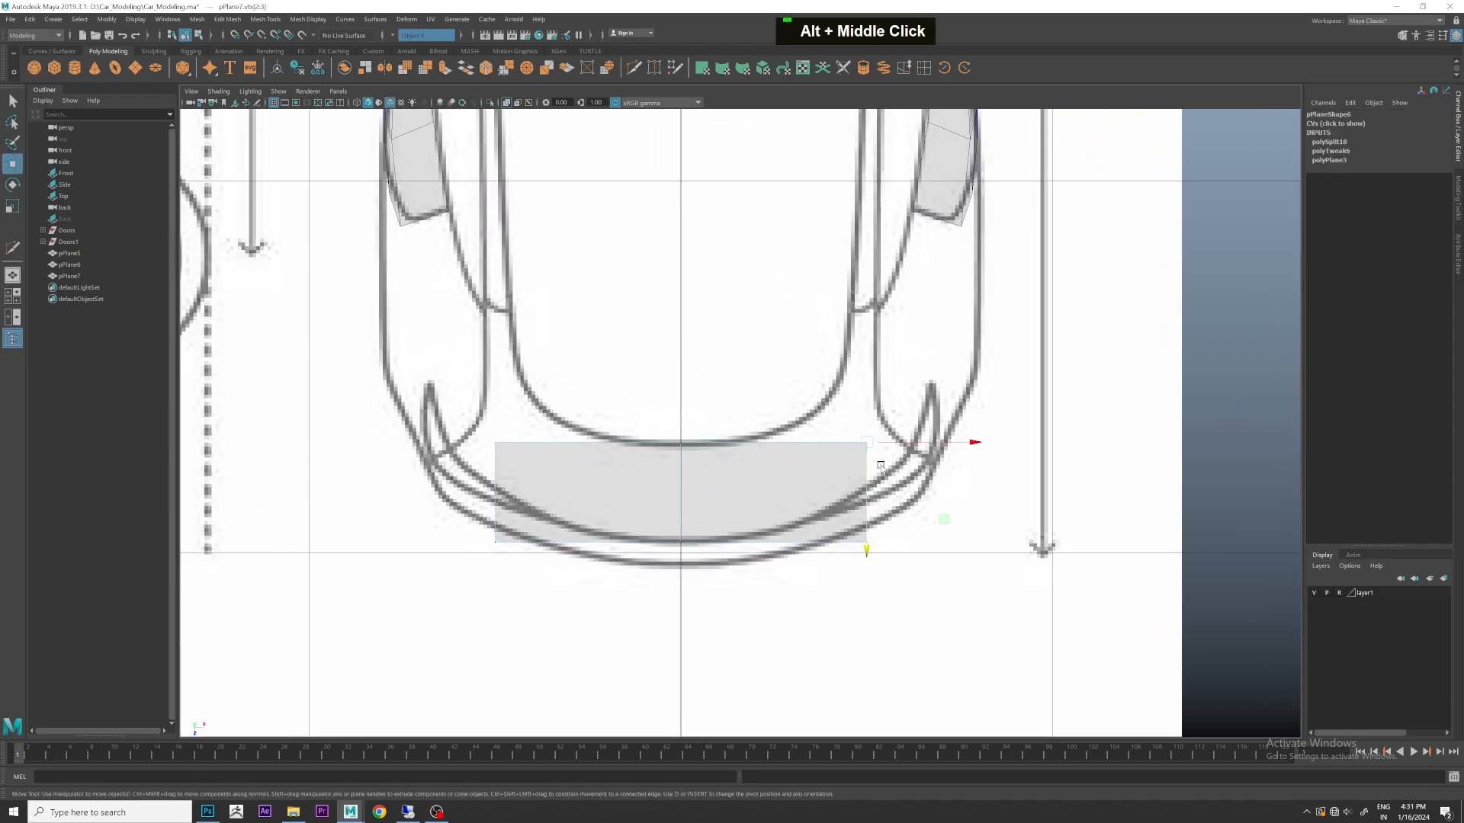
drag(943, 569, 910, 534)
key(ctrl+z)
drag(972, 493, 1006, 488)
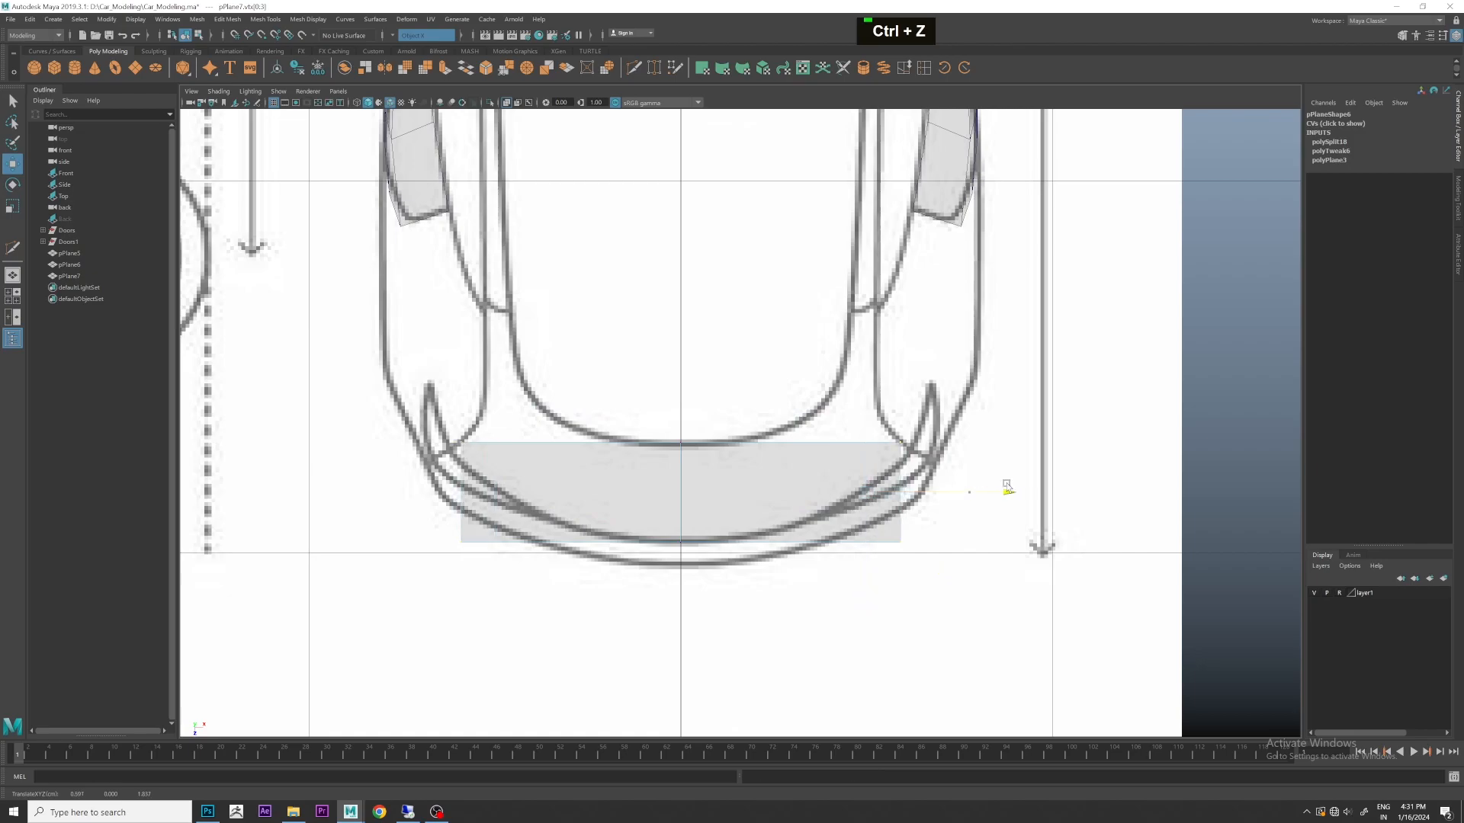
drag(907, 526, 937, 436)
scroll(767, 496, up, 1)
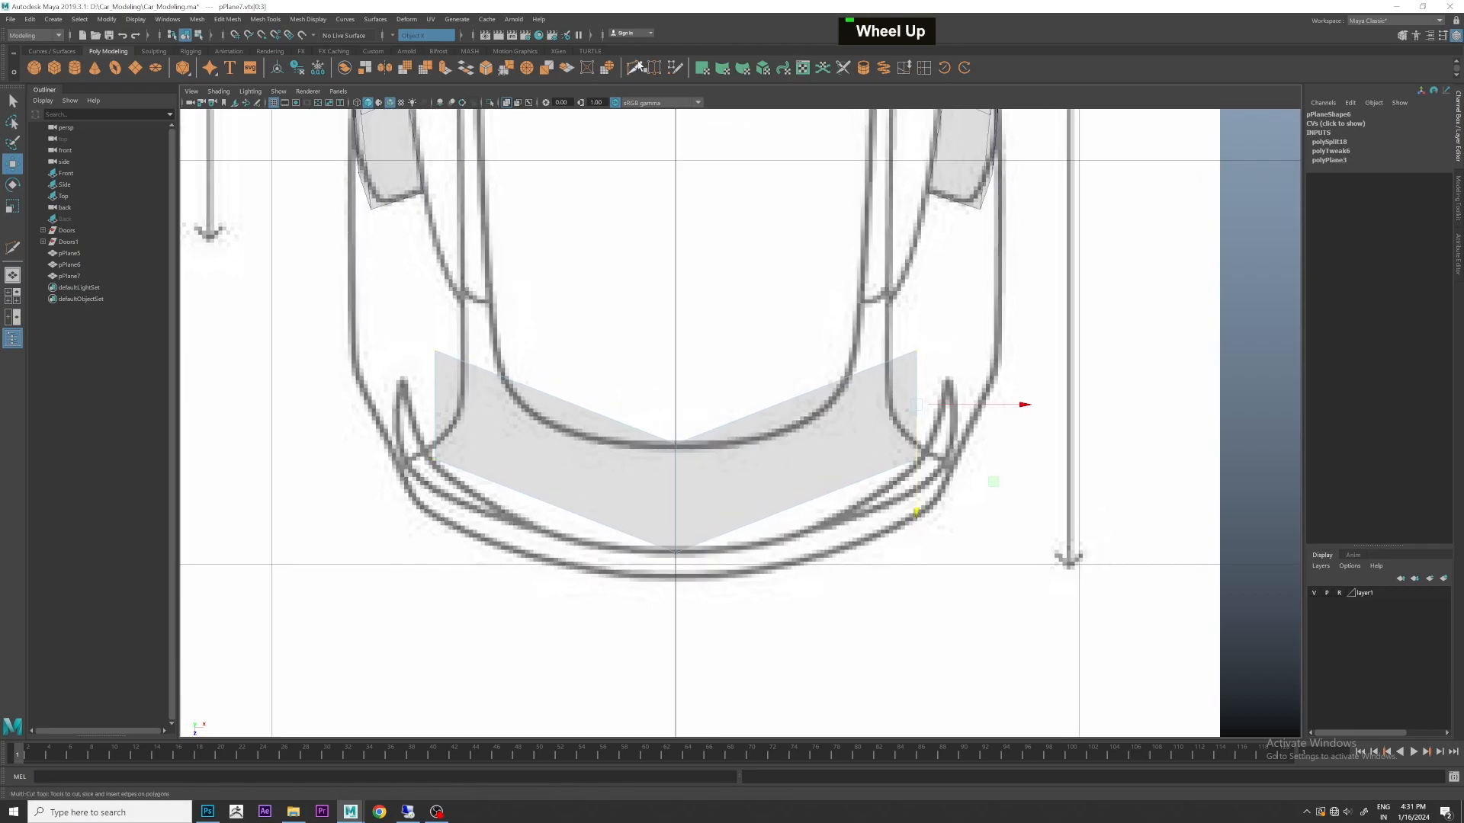
- Insert three evenly spaced edge loops in each half of the rear panel with Multi-Cut
click(634, 68)
ctrl+middle_click(767, 431)
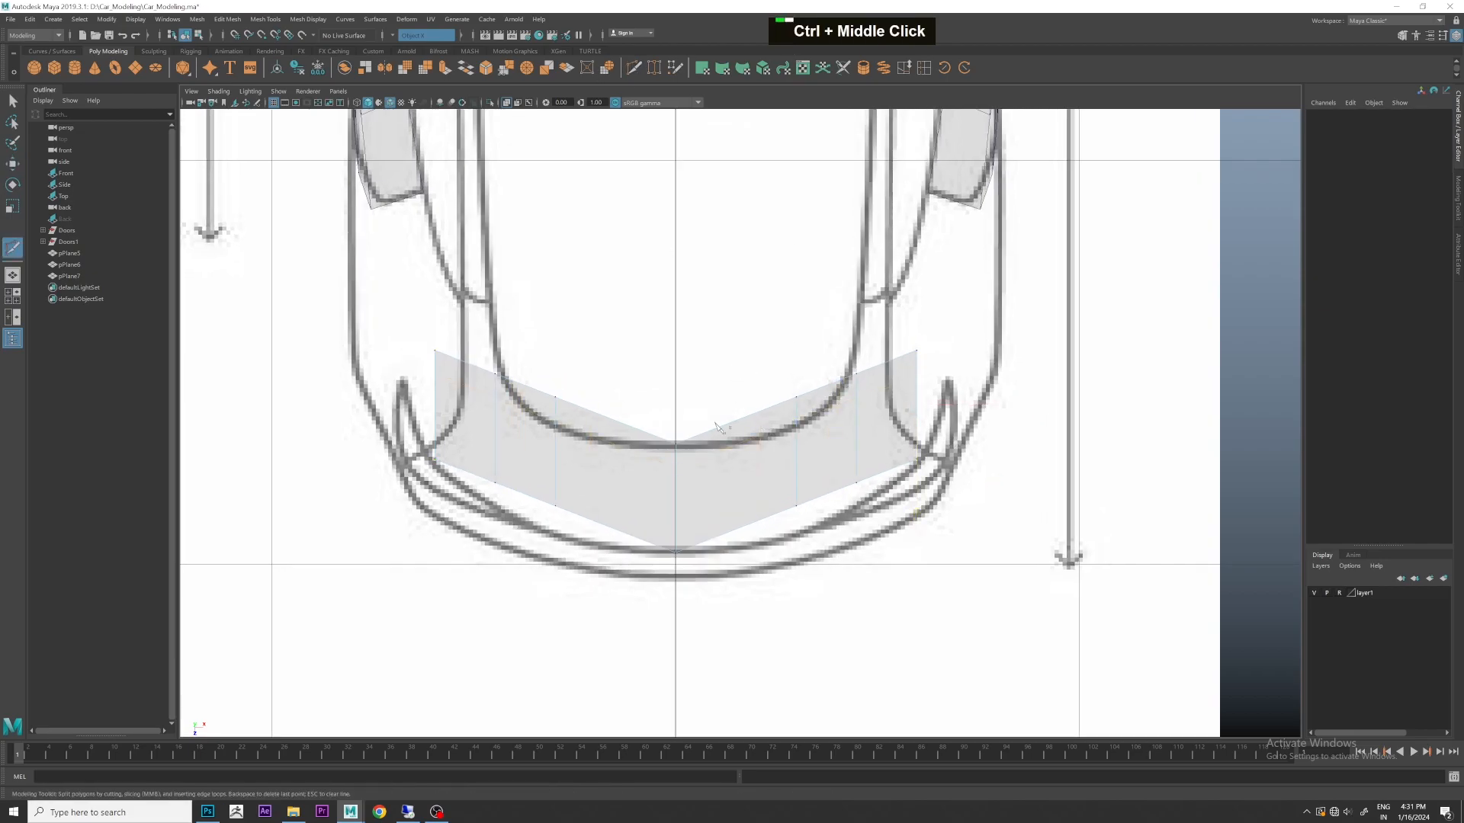
scroll(793, 437, up, 1)
key(w)
- Move the inserted edges and the outer end edges of the rear panel to follow the curved trunk outline
right_drag(738, 457, 735, 421)
scroll(735, 473, up, 1)
click(735, 482)
drag(734, 504, 816, 538)
click(809, 504)
middle_drag(878, 436, 884, 503)
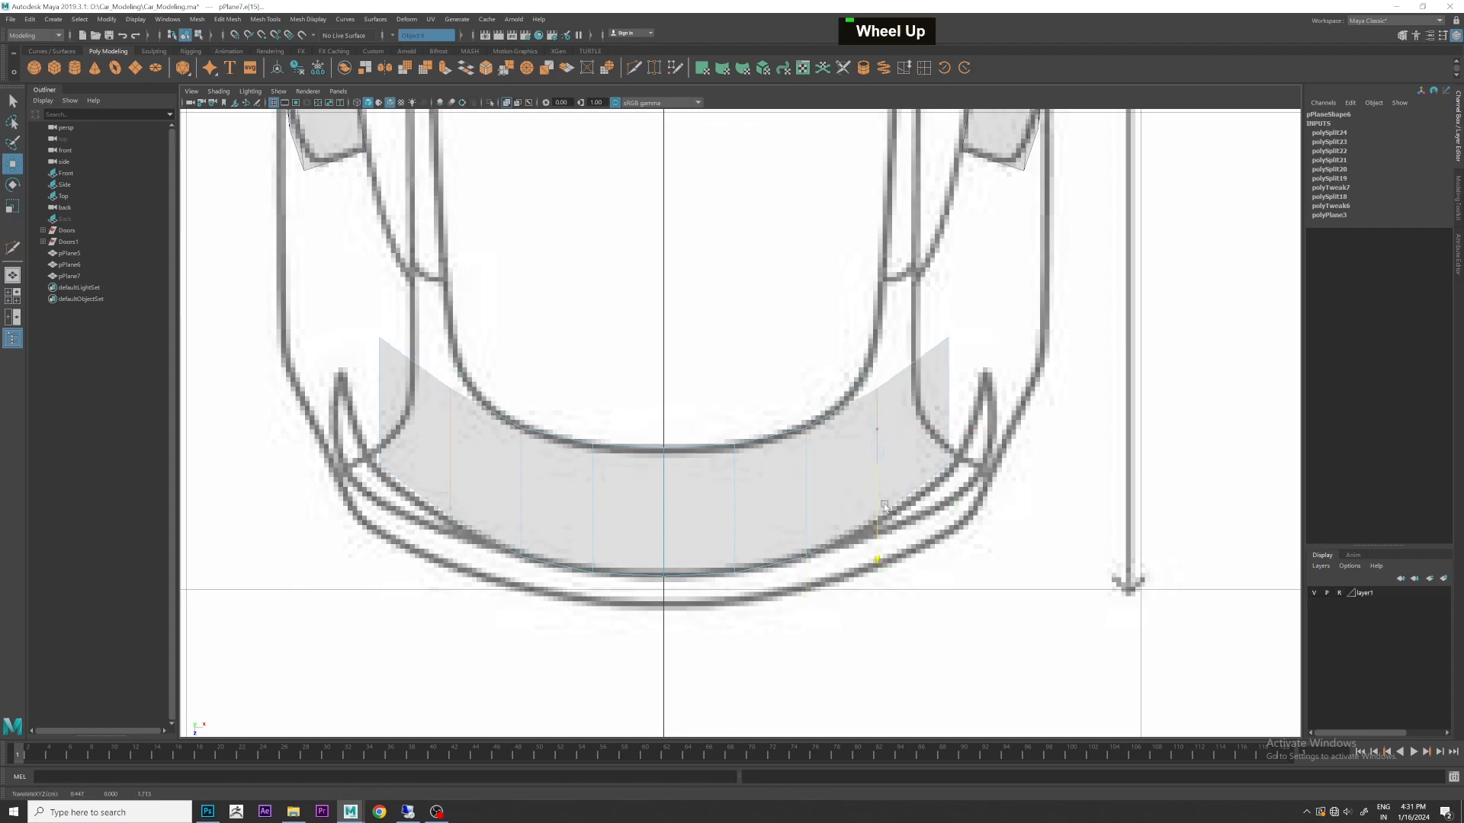
click(949, 381)
drag(950, 381, 956, 432)
- Reposition the rear panel's outer corner vertices to match the tail light and rear window outlines
right_drag(984, 424, 940, 354)
click(983, 459)
middle_drag(1016, 545, 1033, 538)
drag(919, 340, 1000, 340)
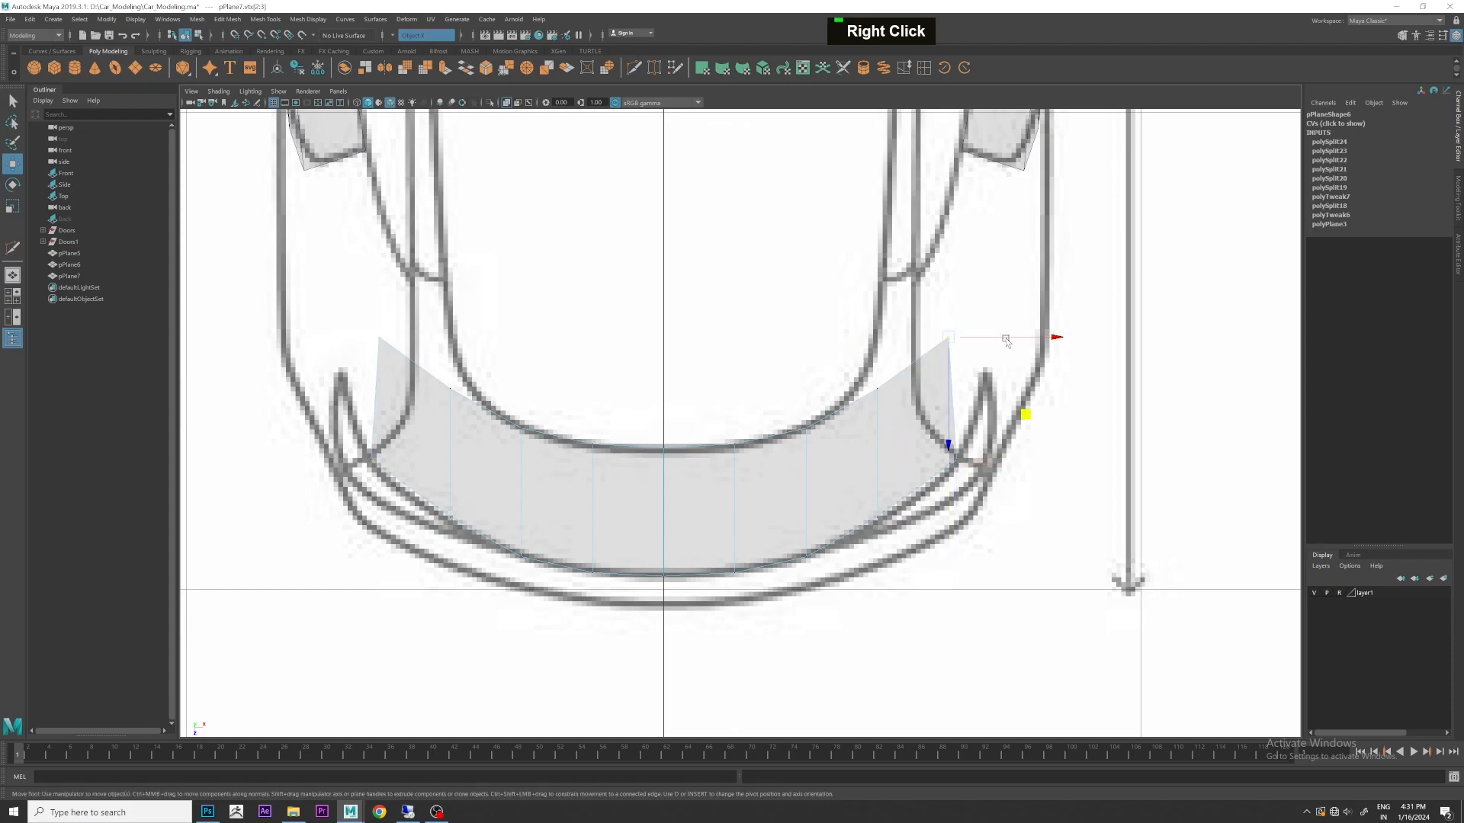
middle_drag(1019, 414, 987, 482)
key(ctrl+z)
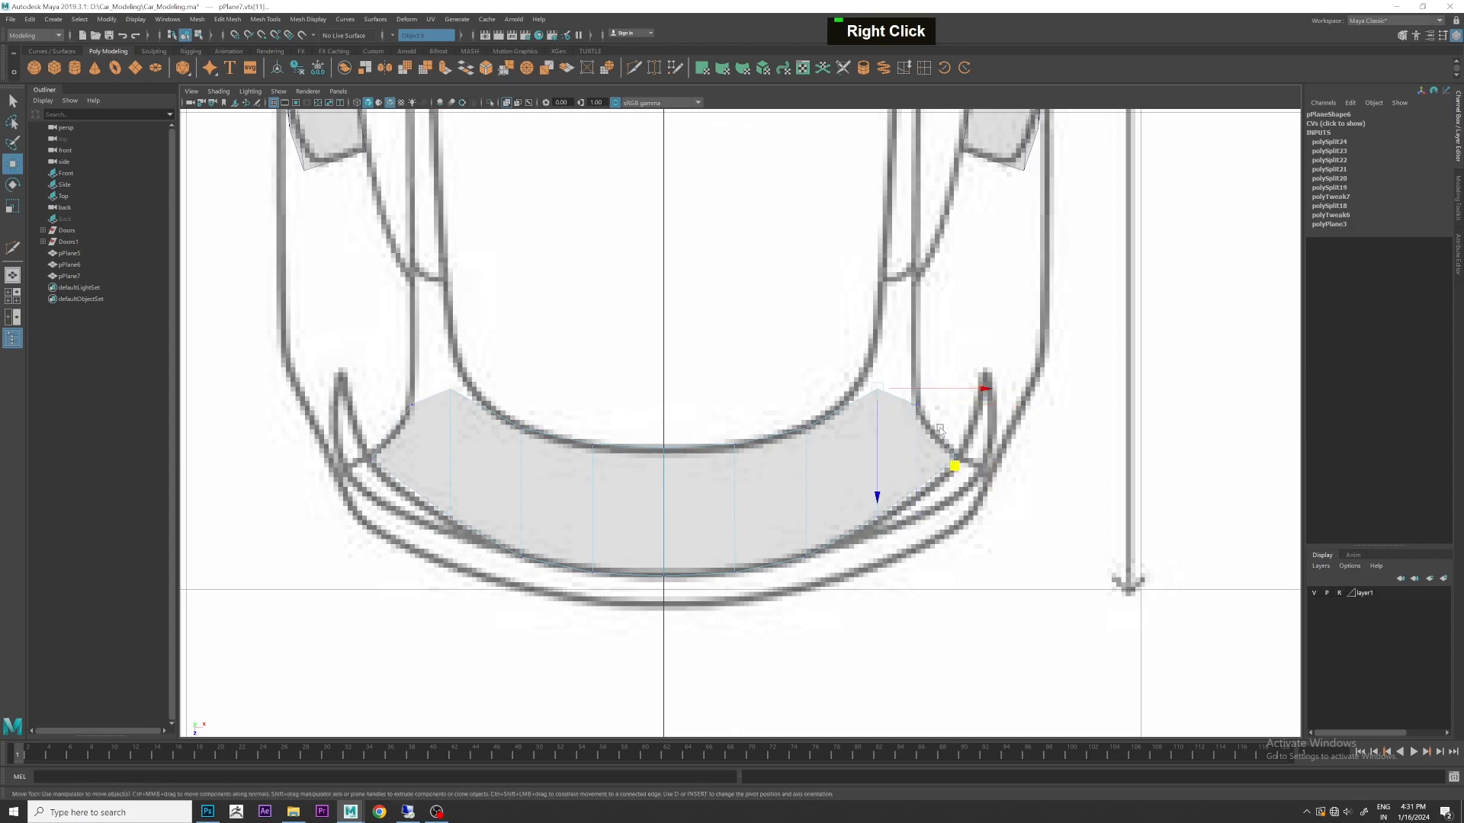
click(923, 483)
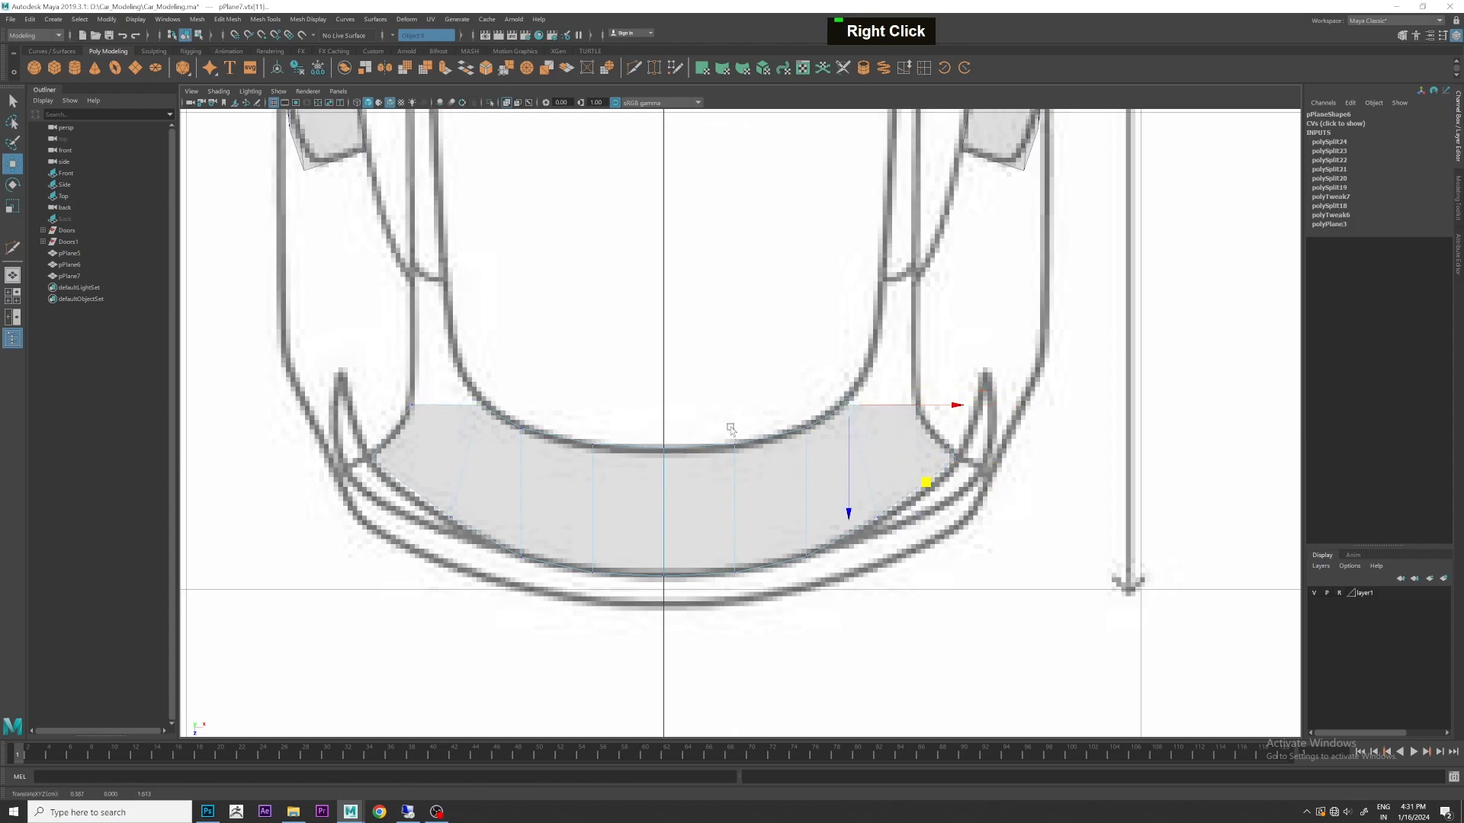
- Extrude the rear panel's front end edges forward beside the rear window and scale them narrower
right_drag(883, 418, 886, 421)
click(883, 407)
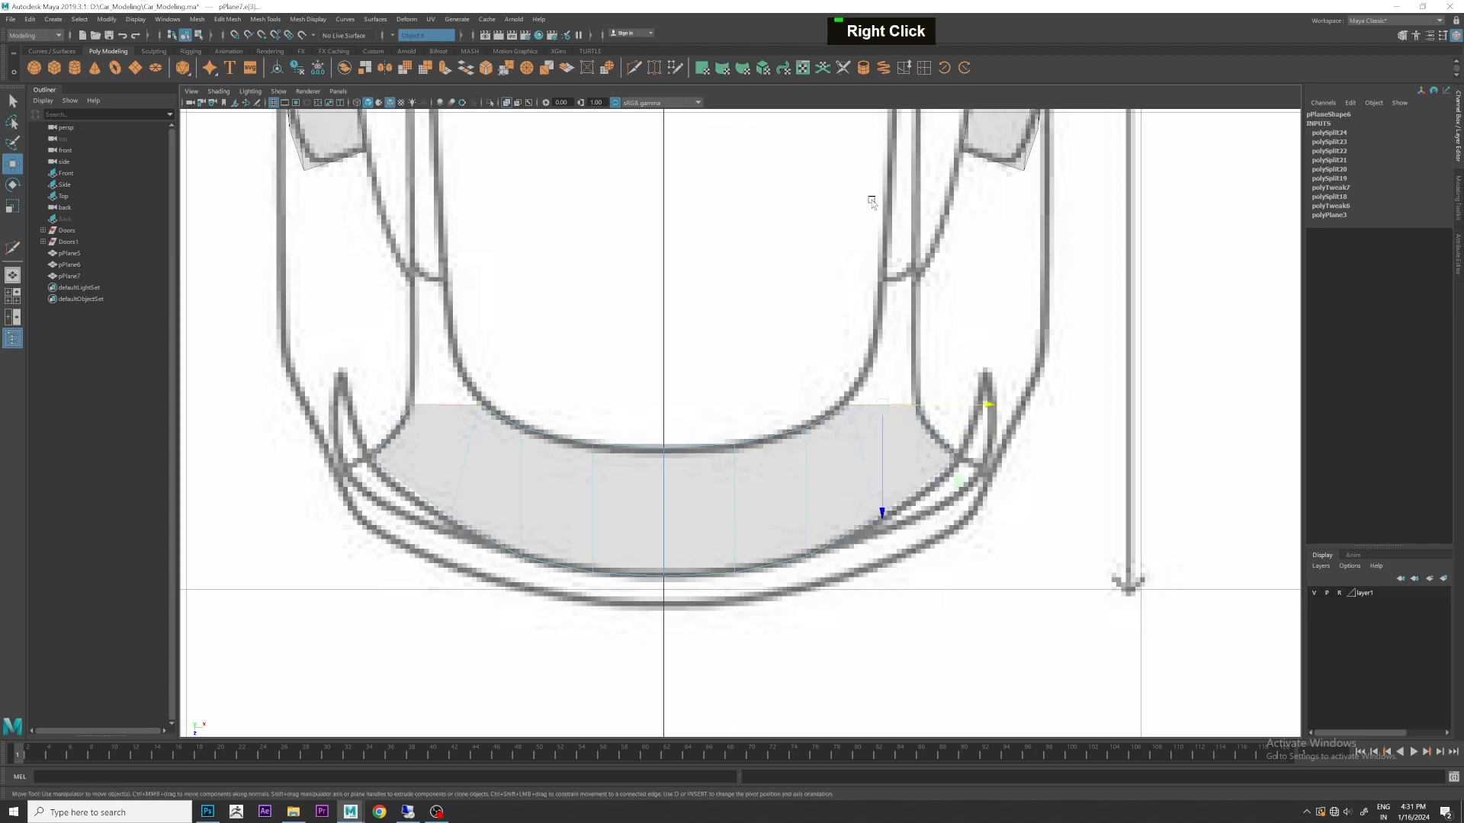
key(shift)
shift+drag(883, 437, 911, 319)
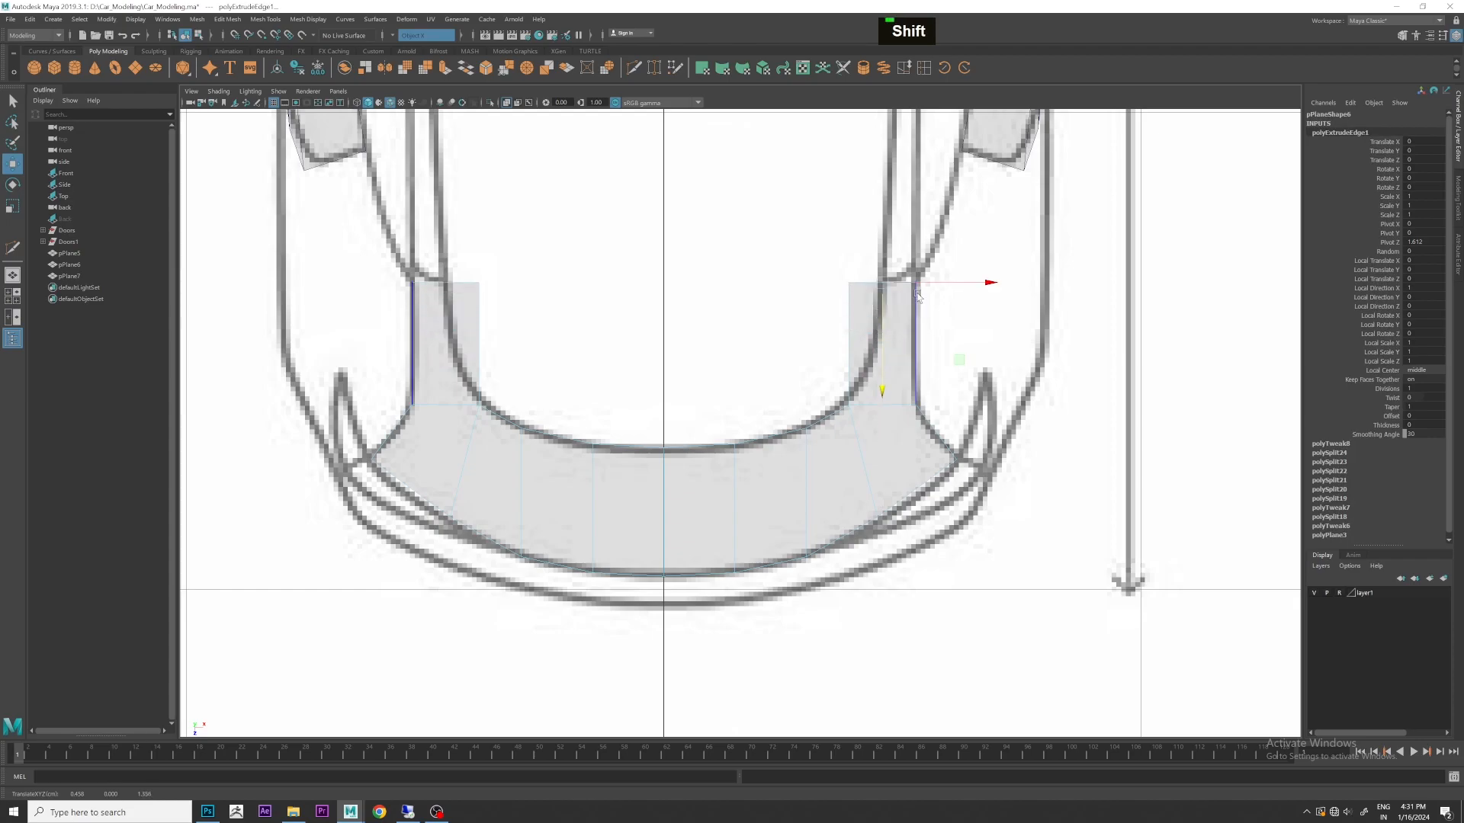
key(r)
drag(980, 280, 963, 278)
key(w)
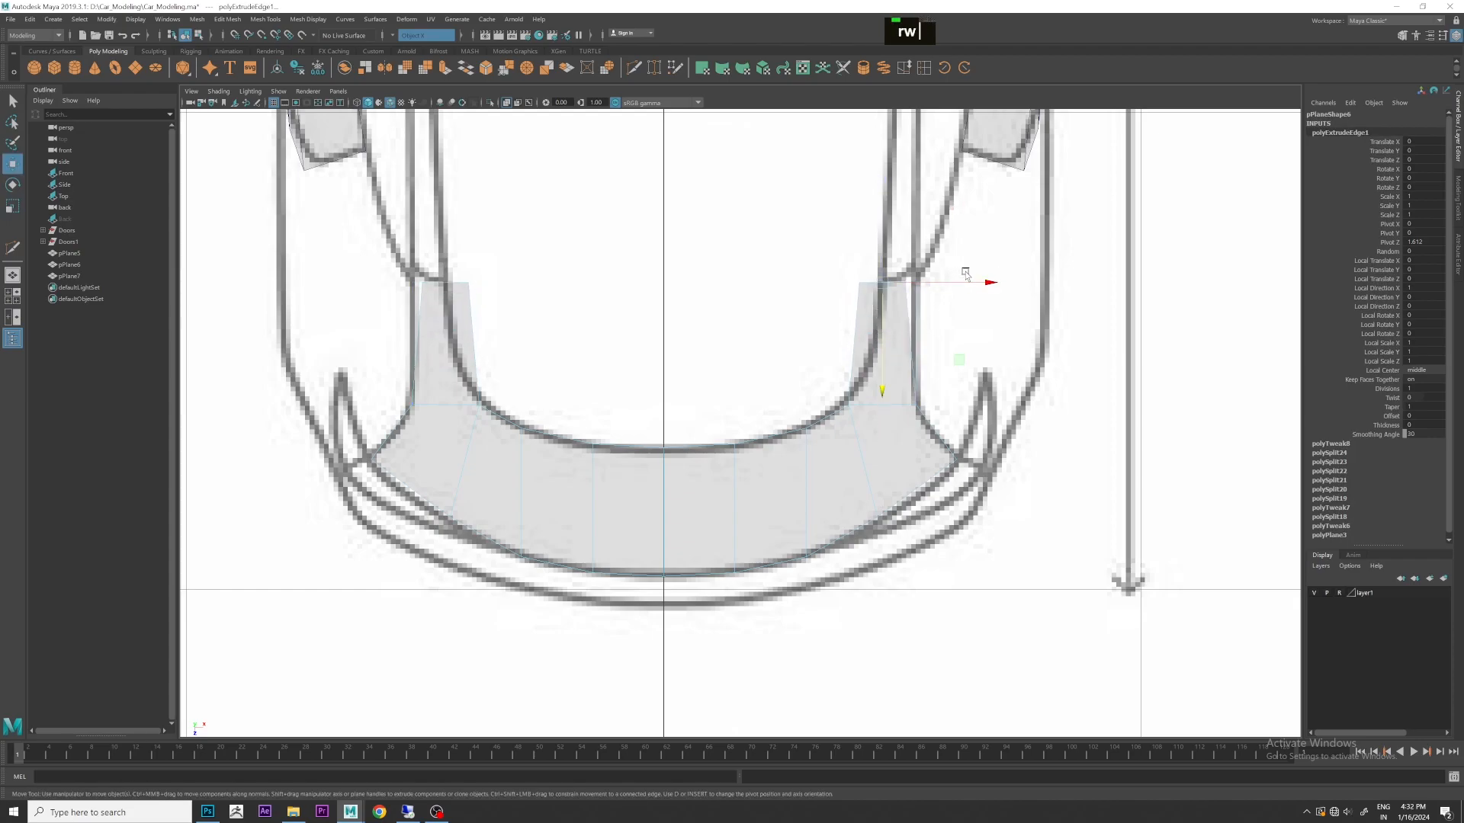
- Fit the end vertices of the extruded side arms to the seam beside the rear window
alt+middle_drag(970, 281, 908, 369)
scroll(888, 335, up, 2)
right_click(888, 336)
right_drag(888, 335, 830, 333)
drag(884, 274, 976, 359)
drag(837, 299, 903, 309)
click(813, 458)
- Insert an edge loop across the middle of the side arms and align its vertices with the blueprint outlines
click(634, 68)
ctrl+middle_click(869, 378)
key(w)
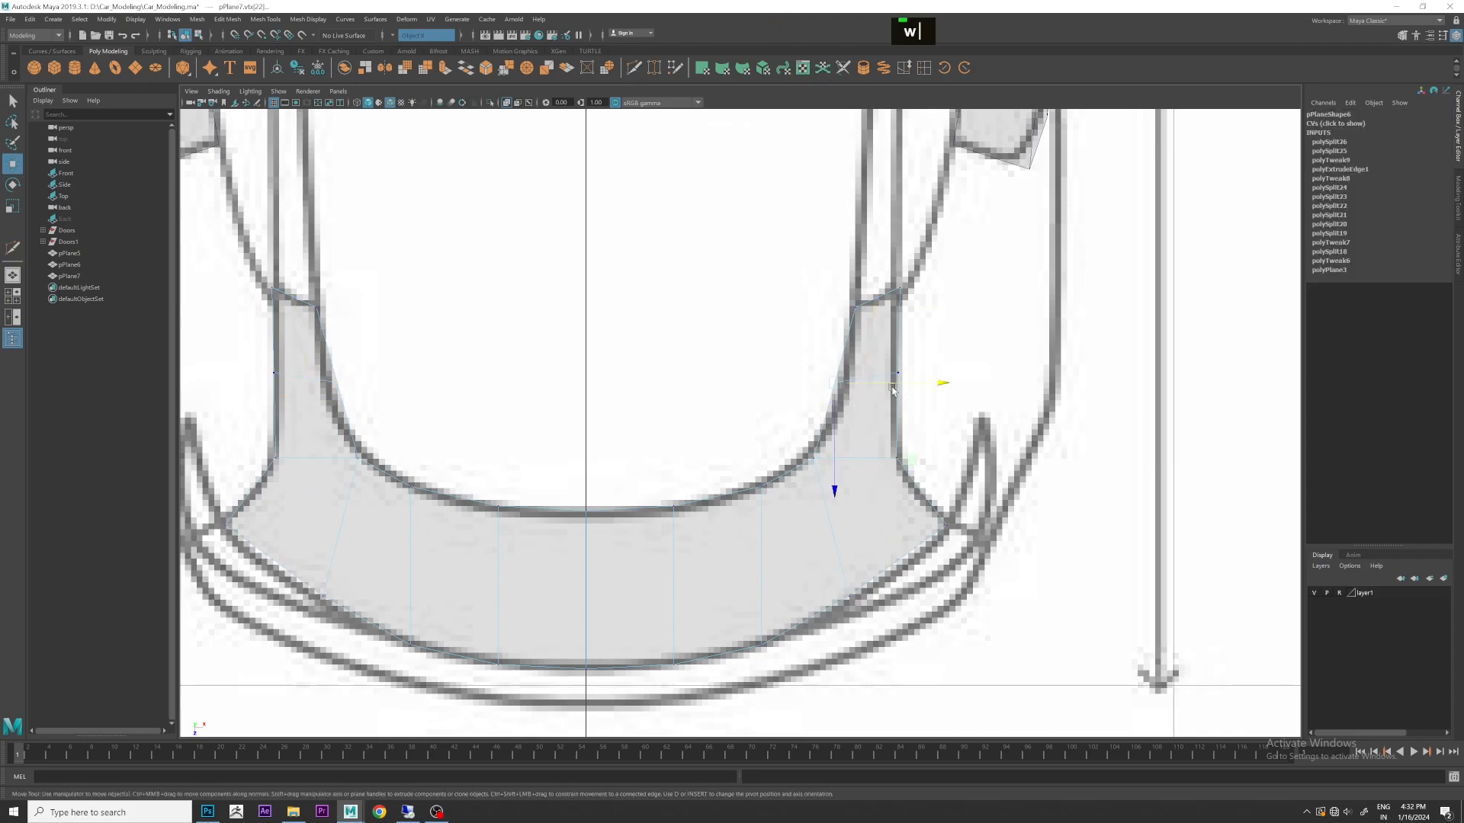
drag(920, 373, 916, 374)
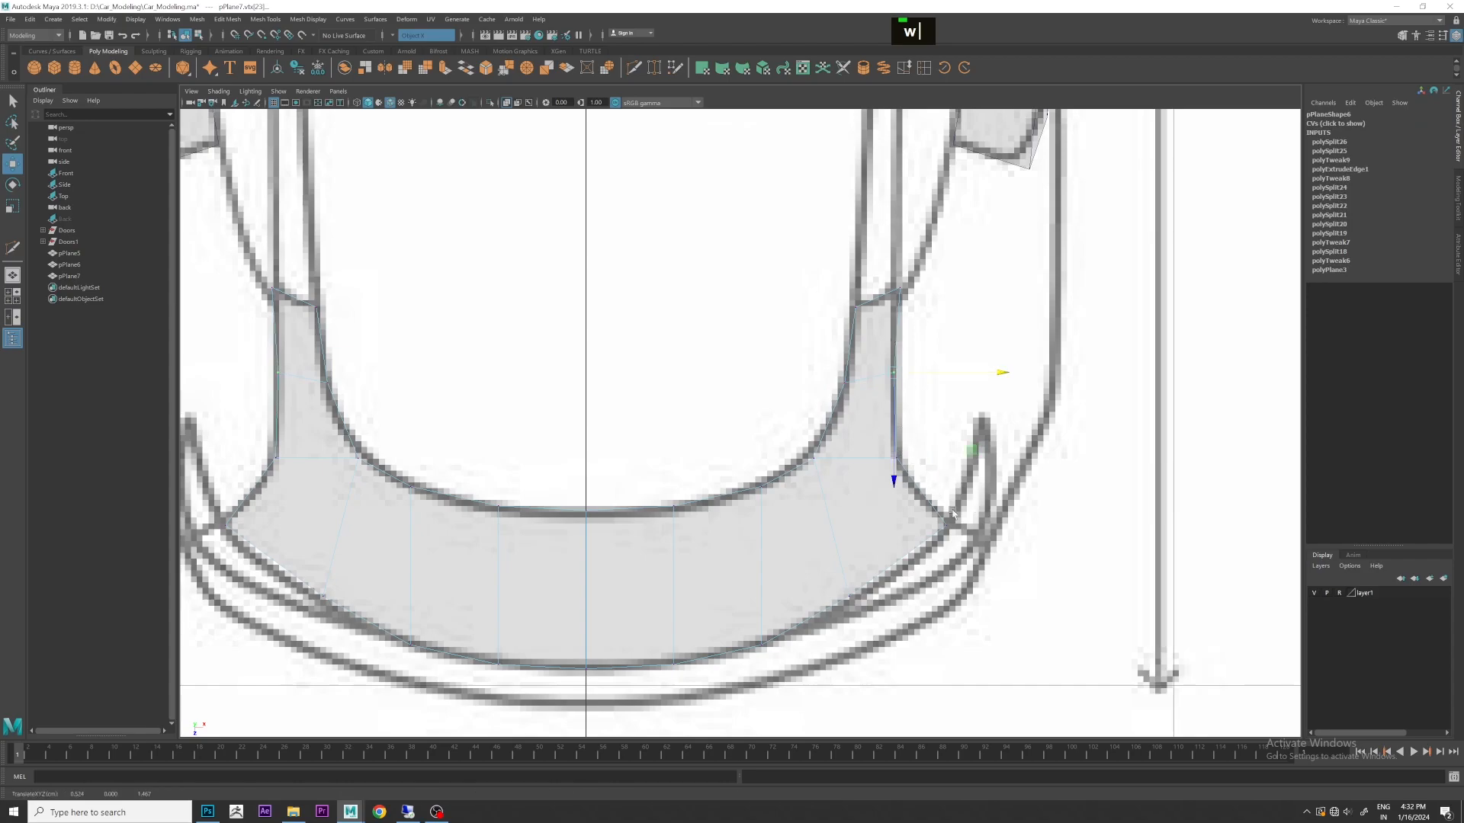
- Insert an edge loop along the middle of the trunk band and another running lengthwise through the side arms
click(639, 70)
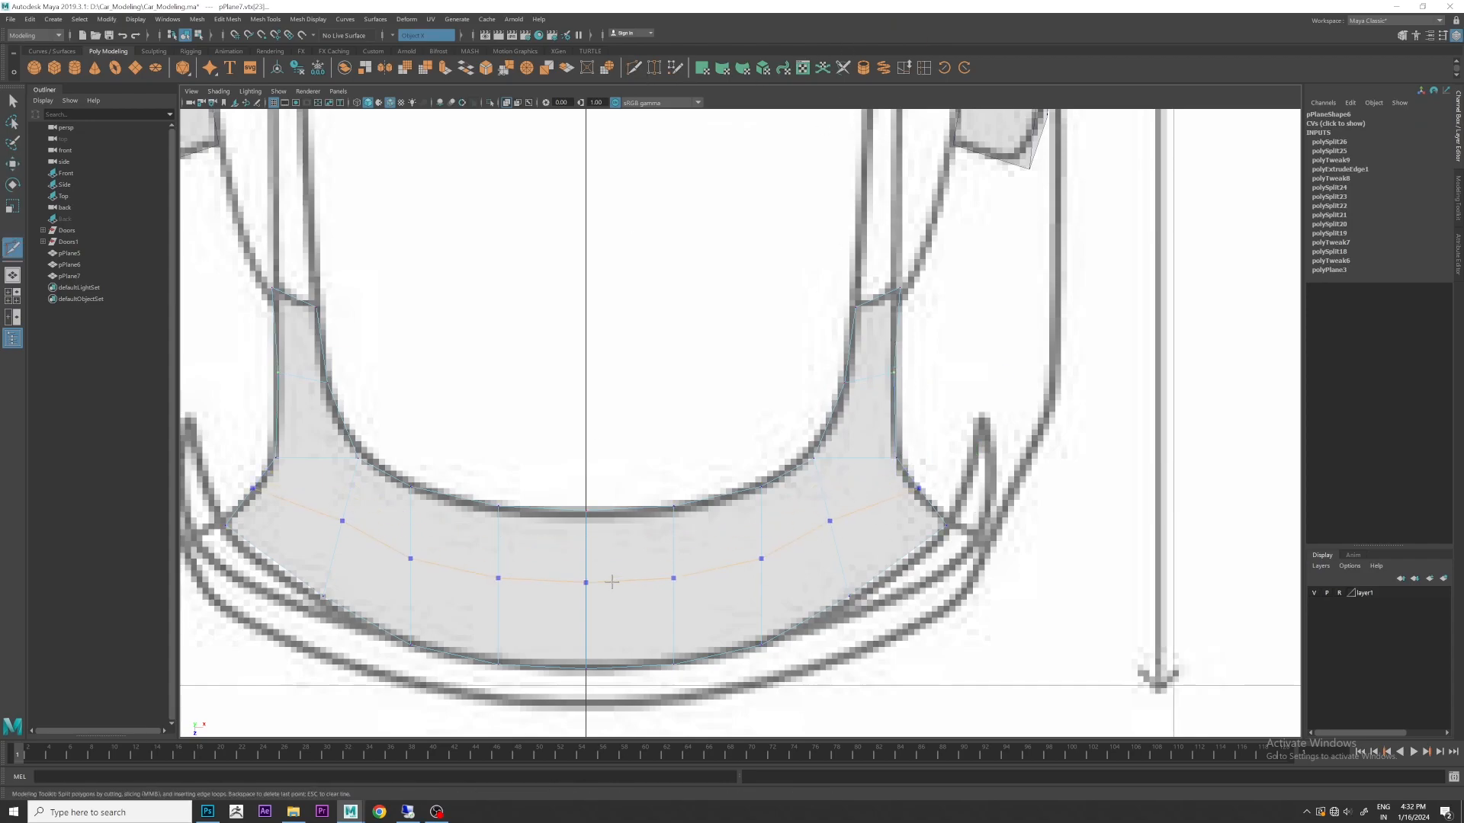
ctrl+middle_click(854, 552)
scroll(866, 556, up, 2)
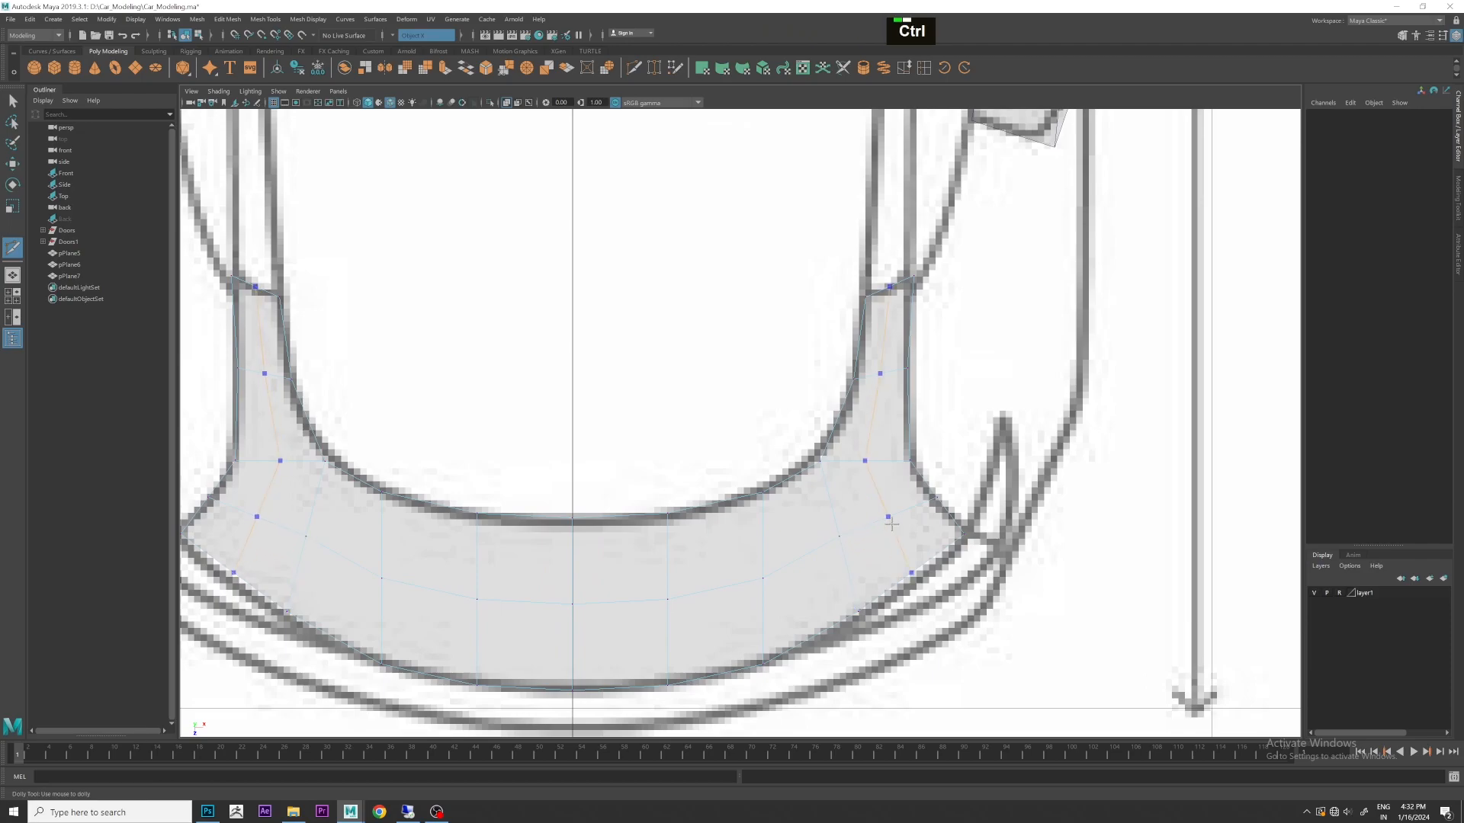
ctrl+middle_click(858, 563)
- Adjust the new vertices around the tail light corner to follow the trunk outline and even out the grid
key(w)
alt+middle_drag(949, 526, 926, 516)
alt+scroll(926, 516, up, 2)
click(838, 491)
middle_drag(916, 578, 923, 585)
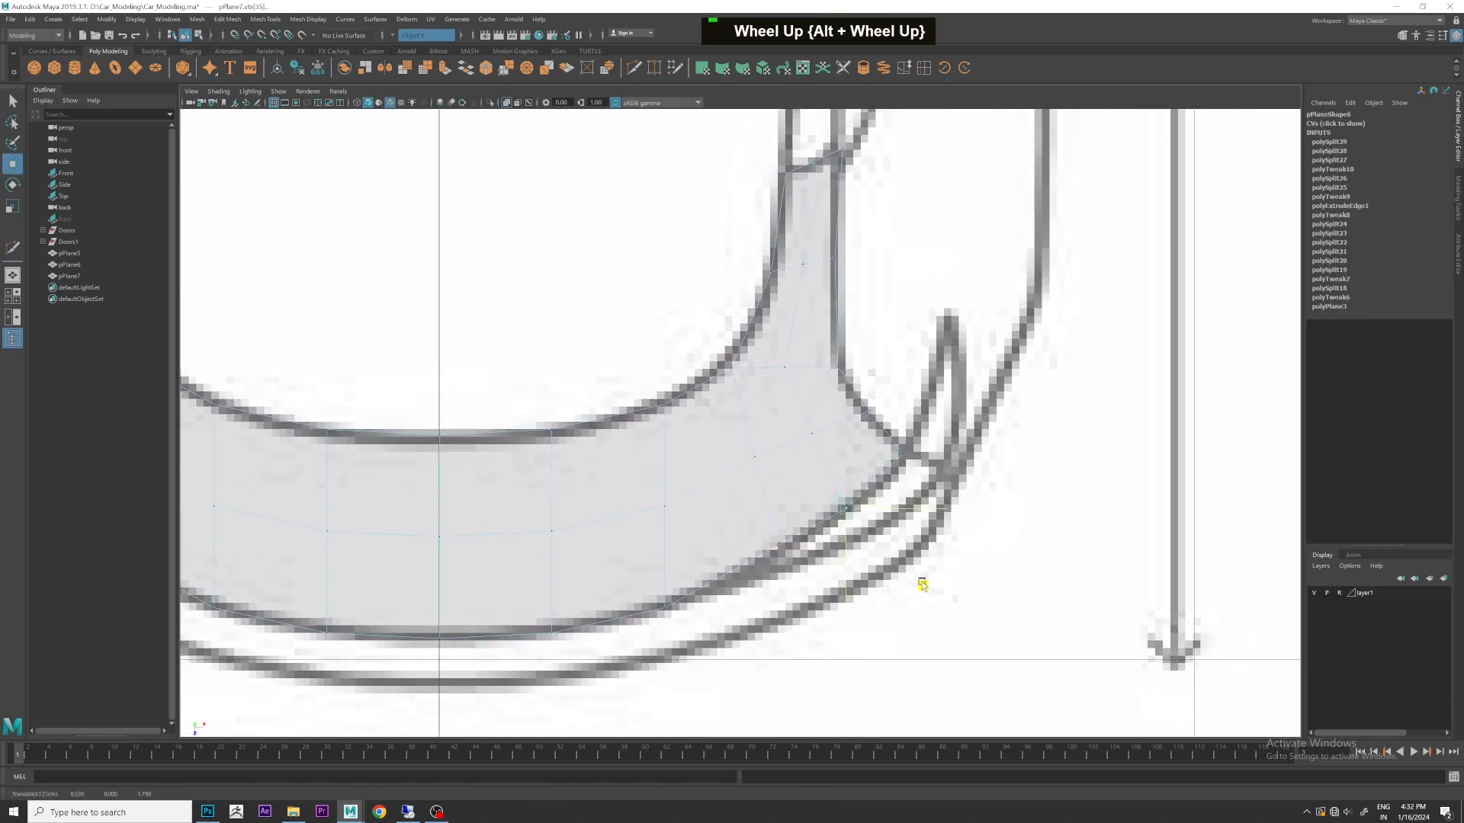
click(868, 408)
click(774, 490)
middle_drag(838, 540, 892, 515)
click(816, 433)
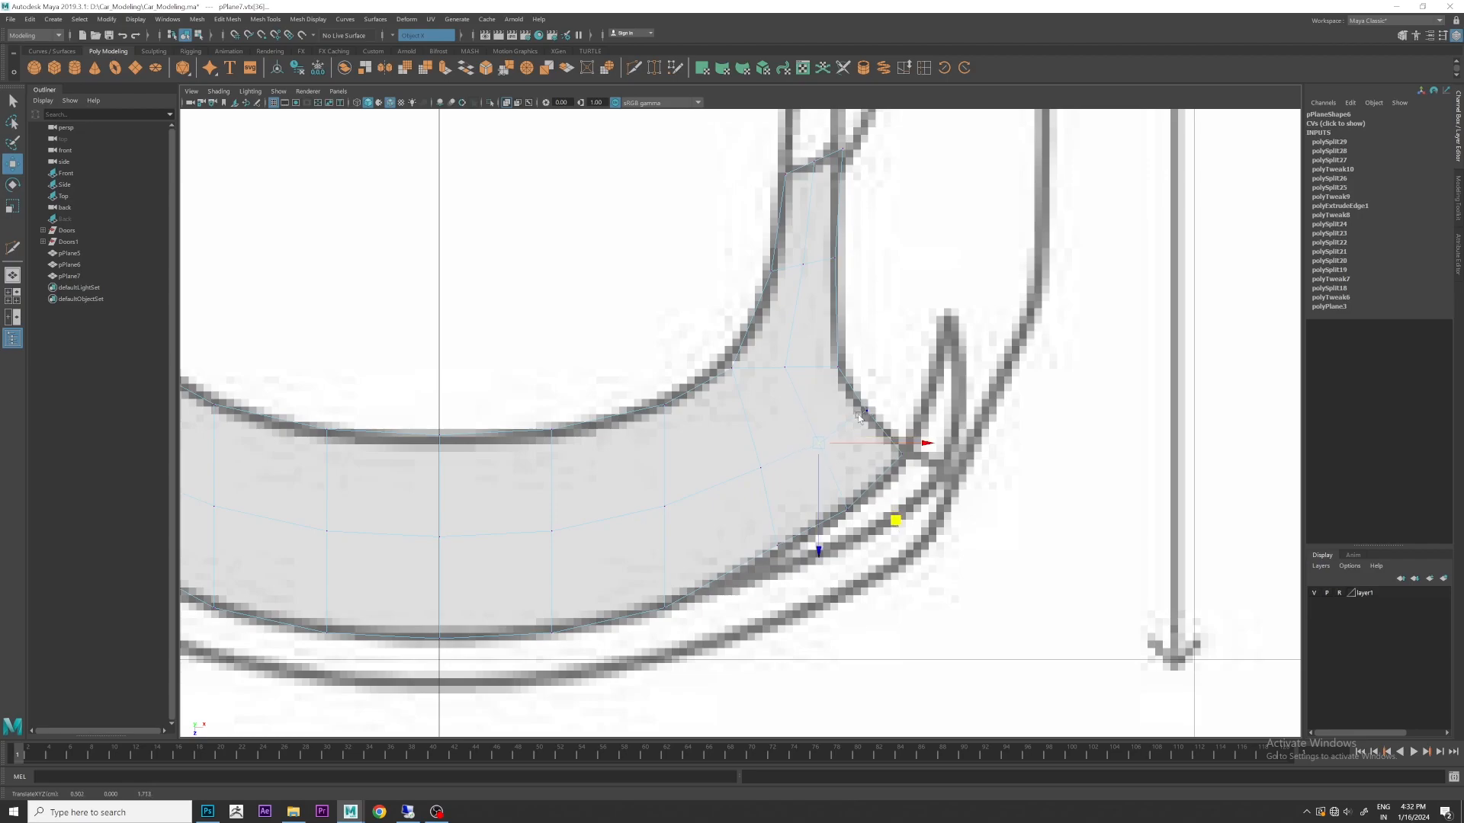
- Try to nudge the rear-edge vertex beside the panel's centre line
alt+middle_drag(731, 459, 738, 395)
click(785, 482)
click(559, 567)
middle_drag(559, 593, 559, 591)
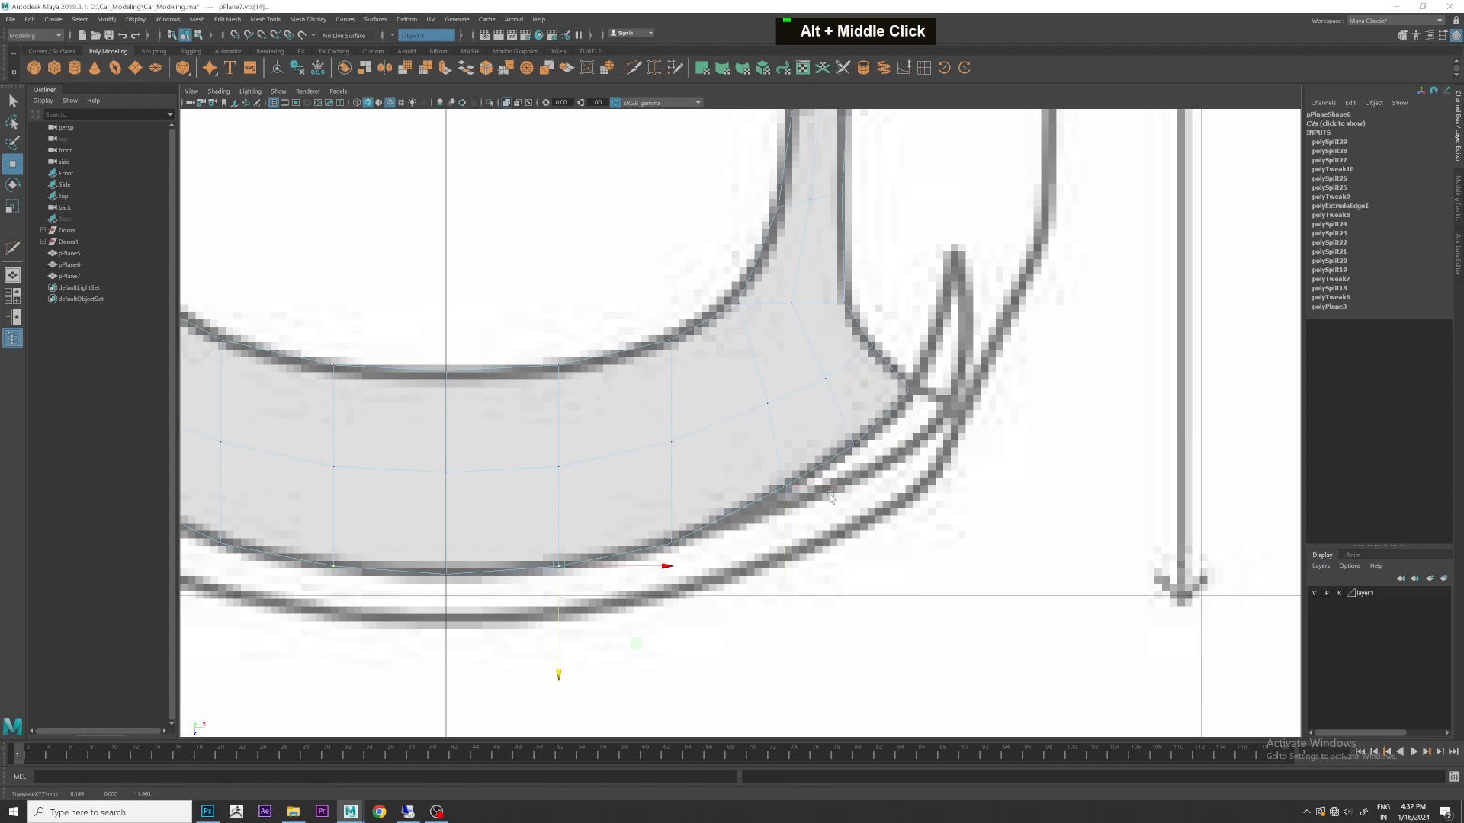
key(ctrl+z)
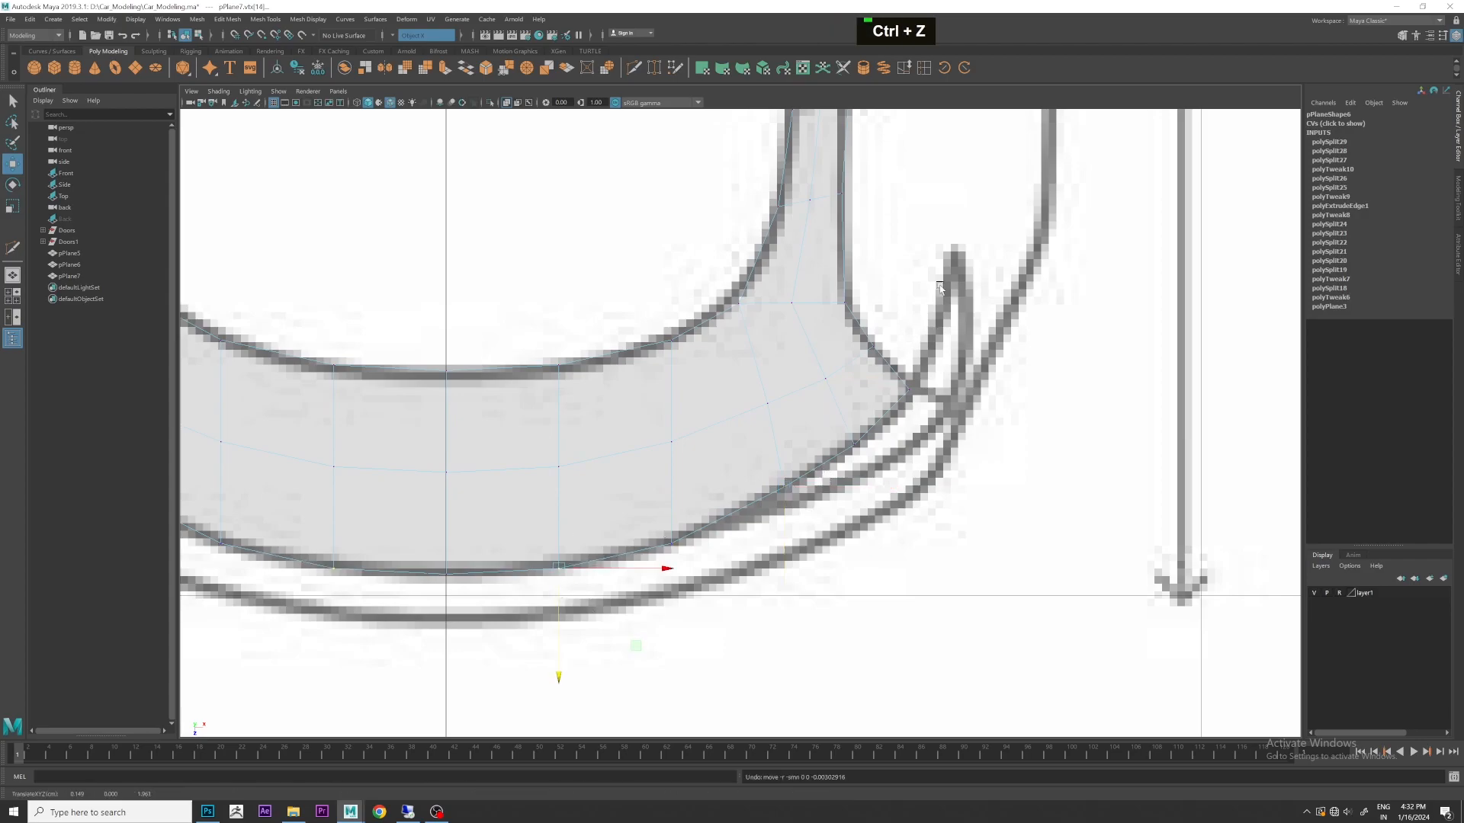
- Insert another crosswise edge loop near the base of the side arms and fit its inner vertex to the window outline
alt+middle_drag(940, 292, 885, 458)
scroll(668, 510, up, 3)
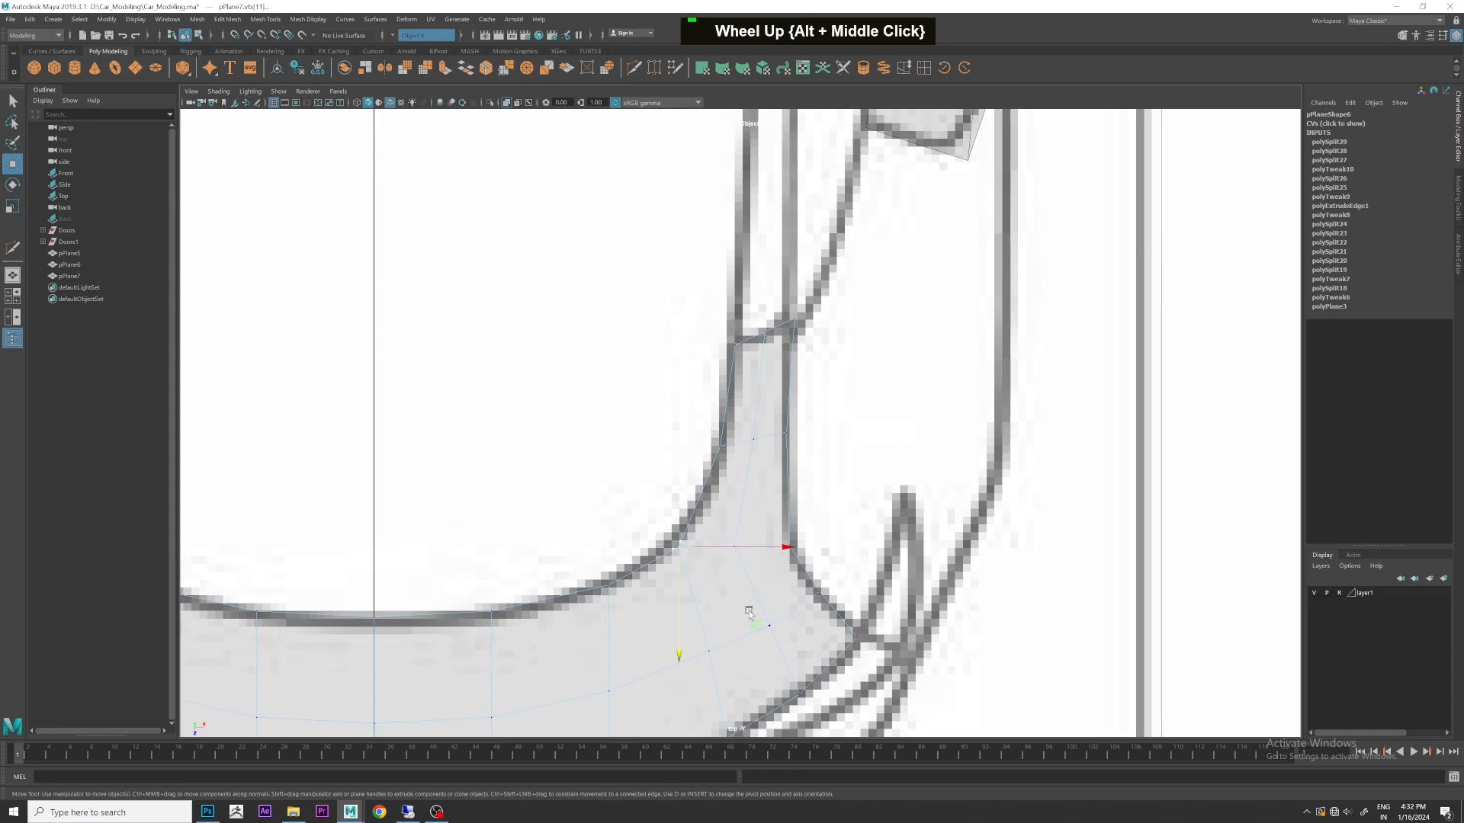
scroll(751, 610, down, 5)
scroll(784, 429, up, 4)
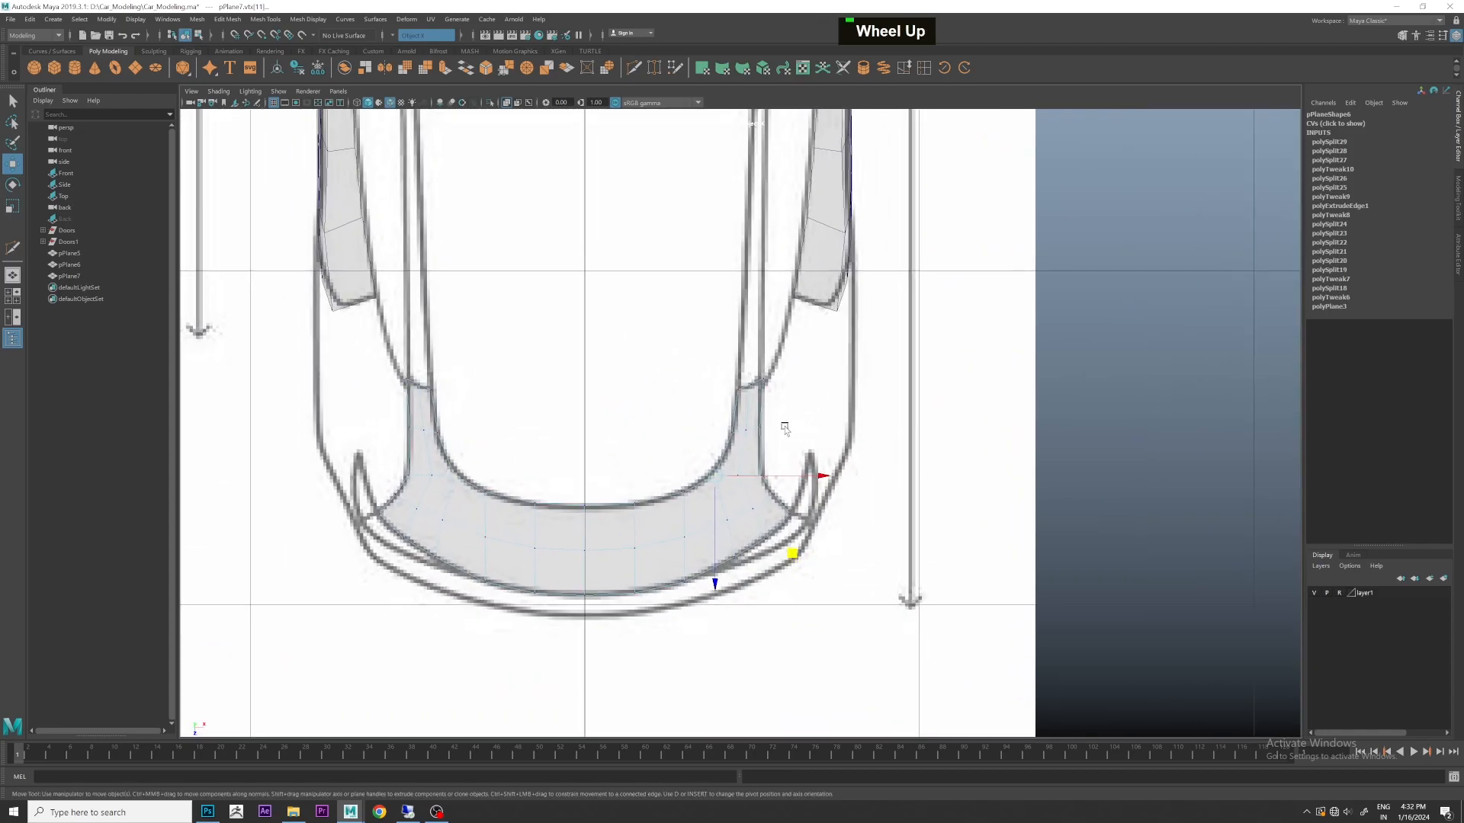
scroll(786, 407, up, 5)
click(634, 68)
ctrl+middle_click(730, 472)
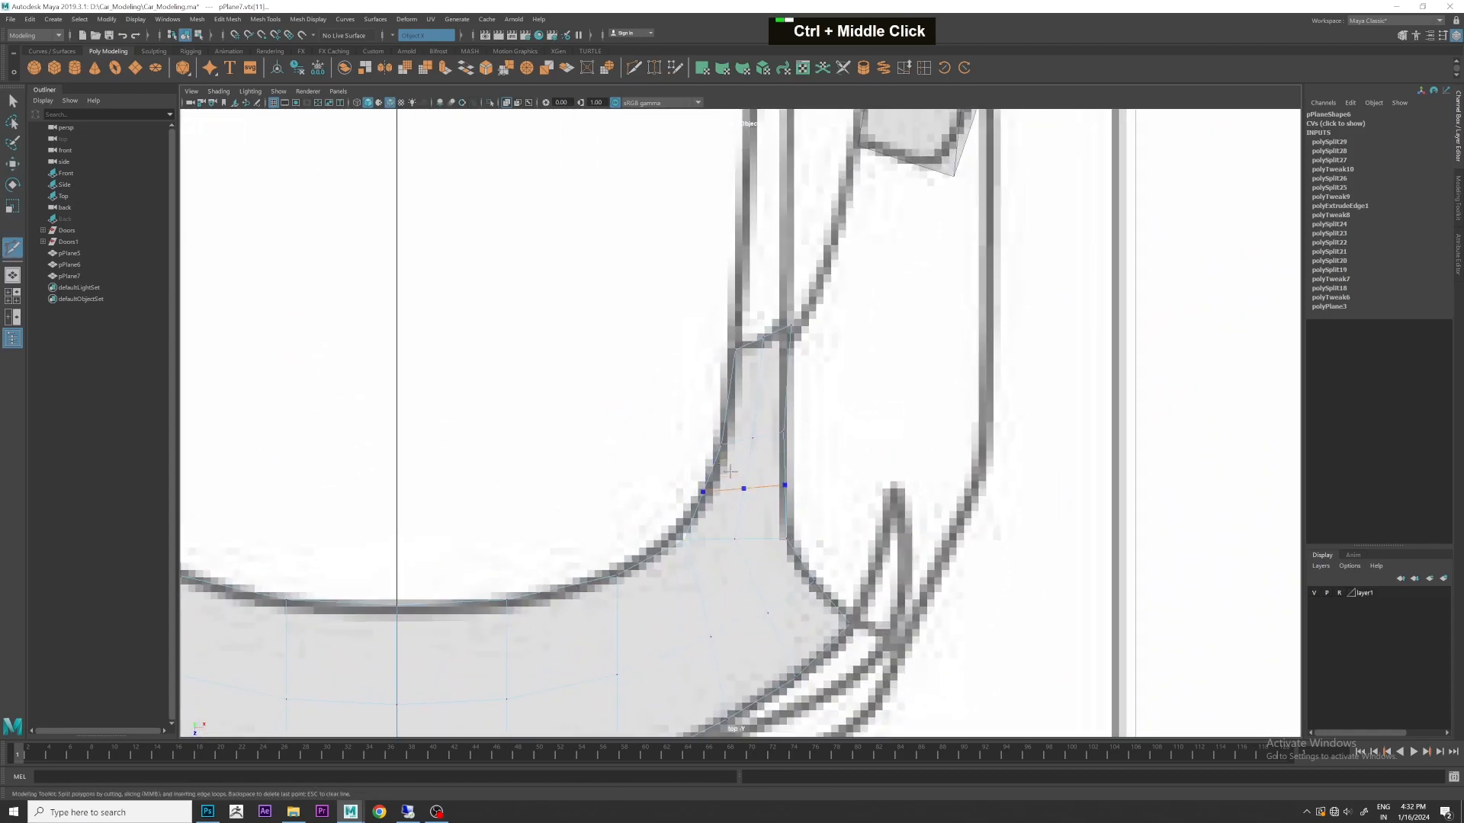
scroll(732, 469, up, 1)
key(w)
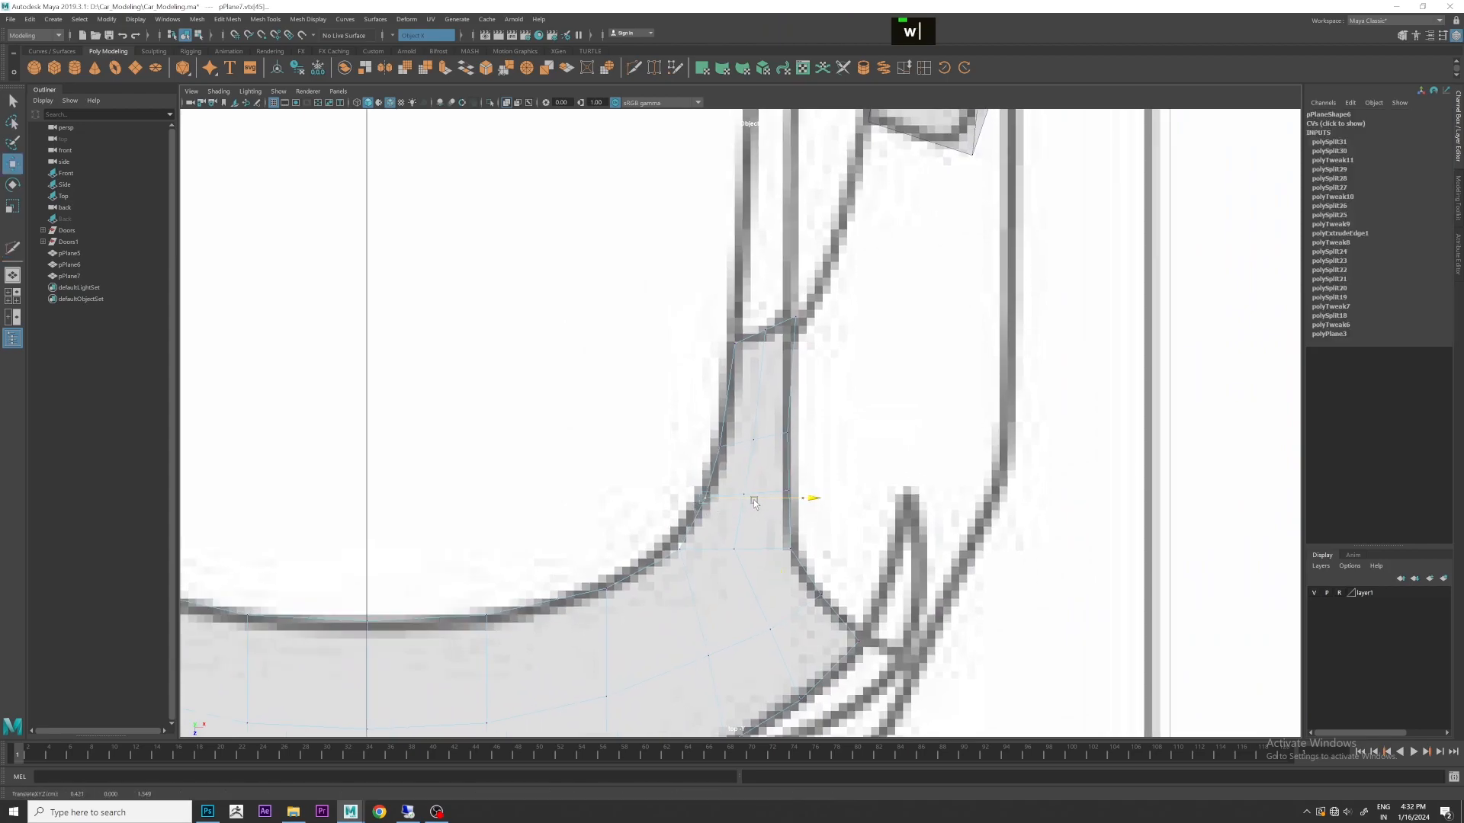
right_drag(738, 497, 793, 449)
- Raise the whole trunk panel in side view from ground level to the rear deck height on the blueprint
key(space)
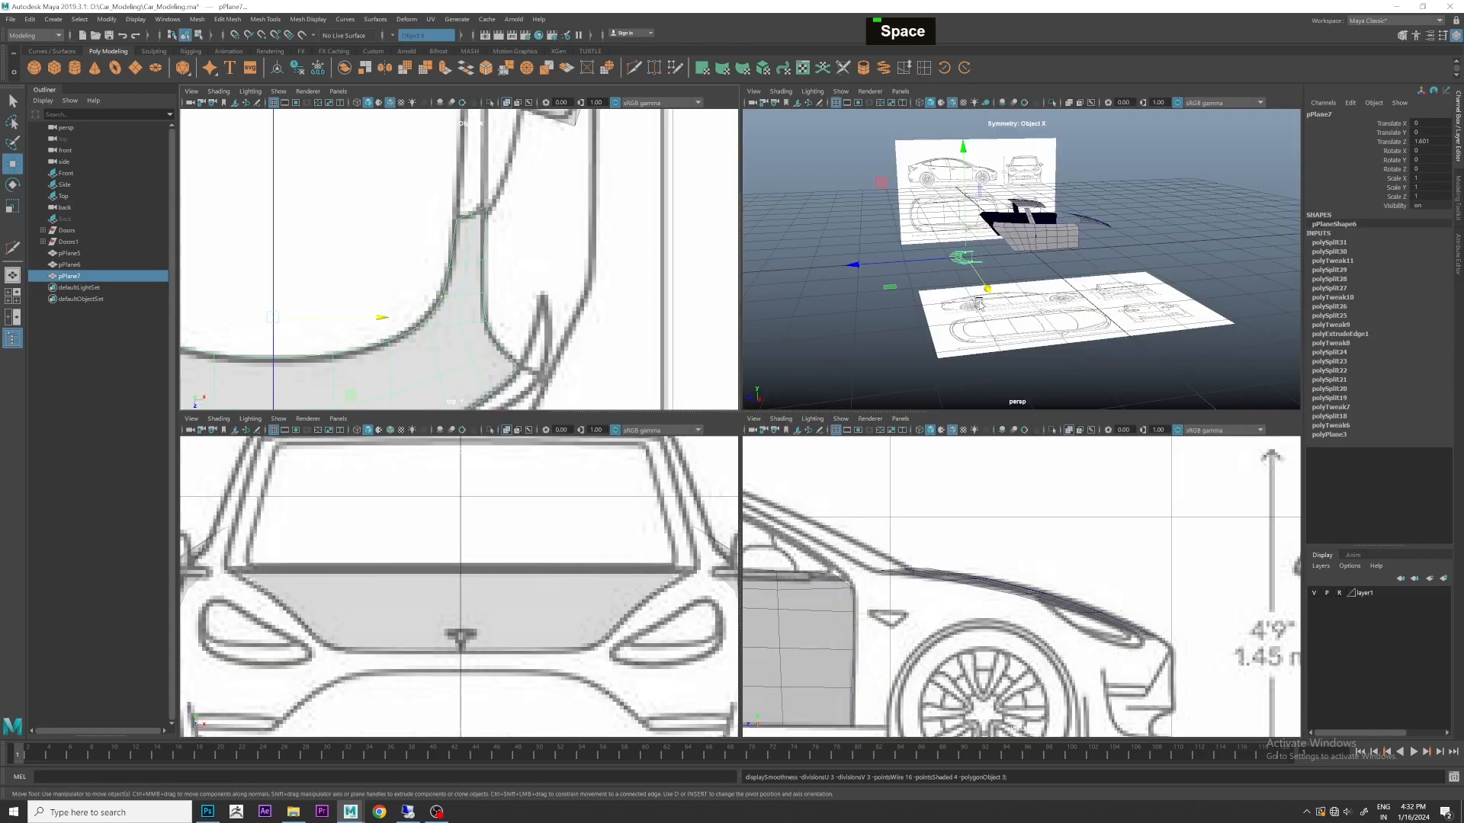
key(space)
scroll(687, 419, up, 4)
alt+drag(732, 427, 670, 451)
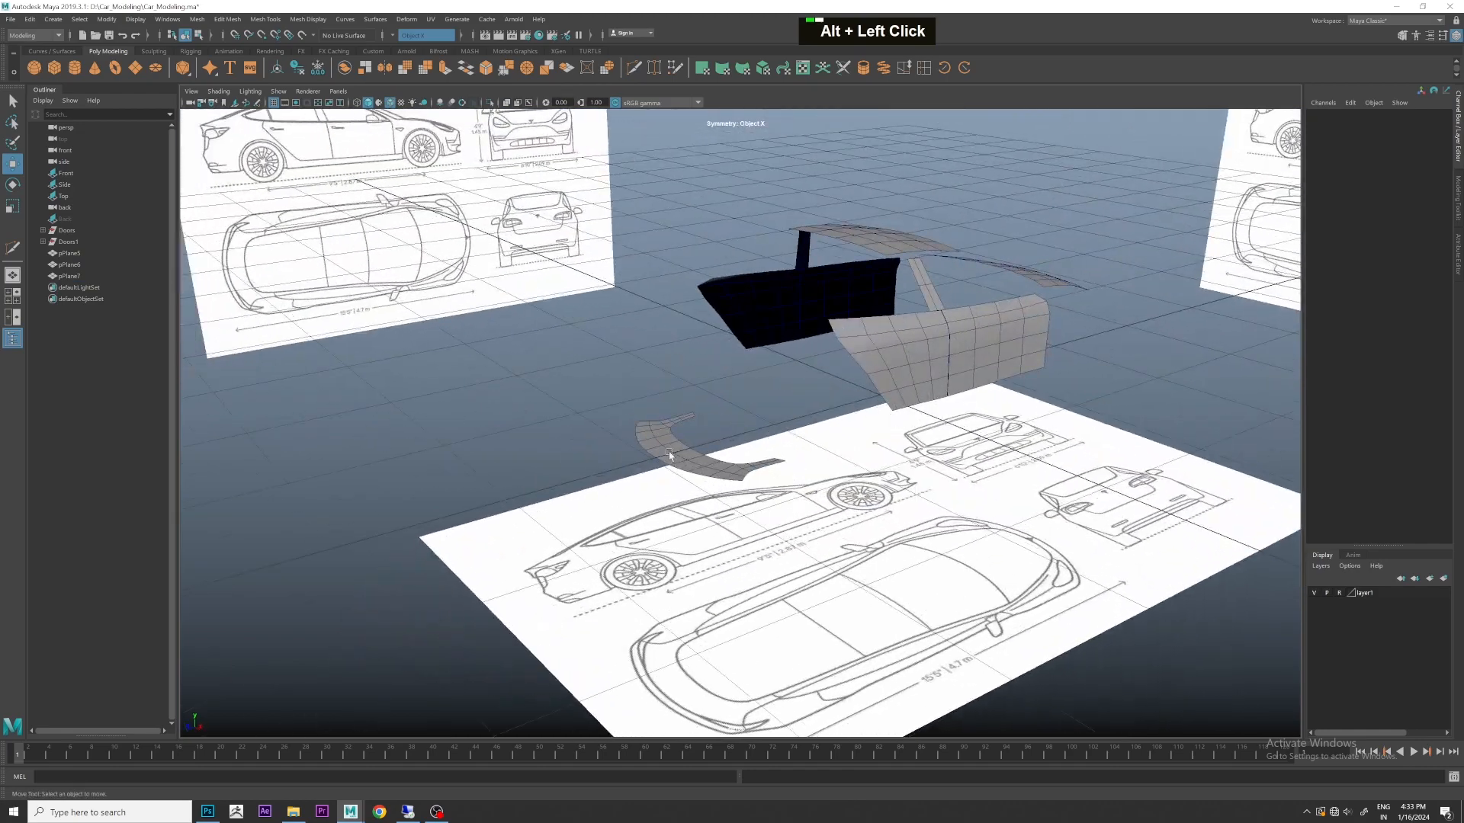
click(669, 452)
key(space)
key(space)
scroll(753, 470, down, 1)
scroll(753, 469, up, 3)
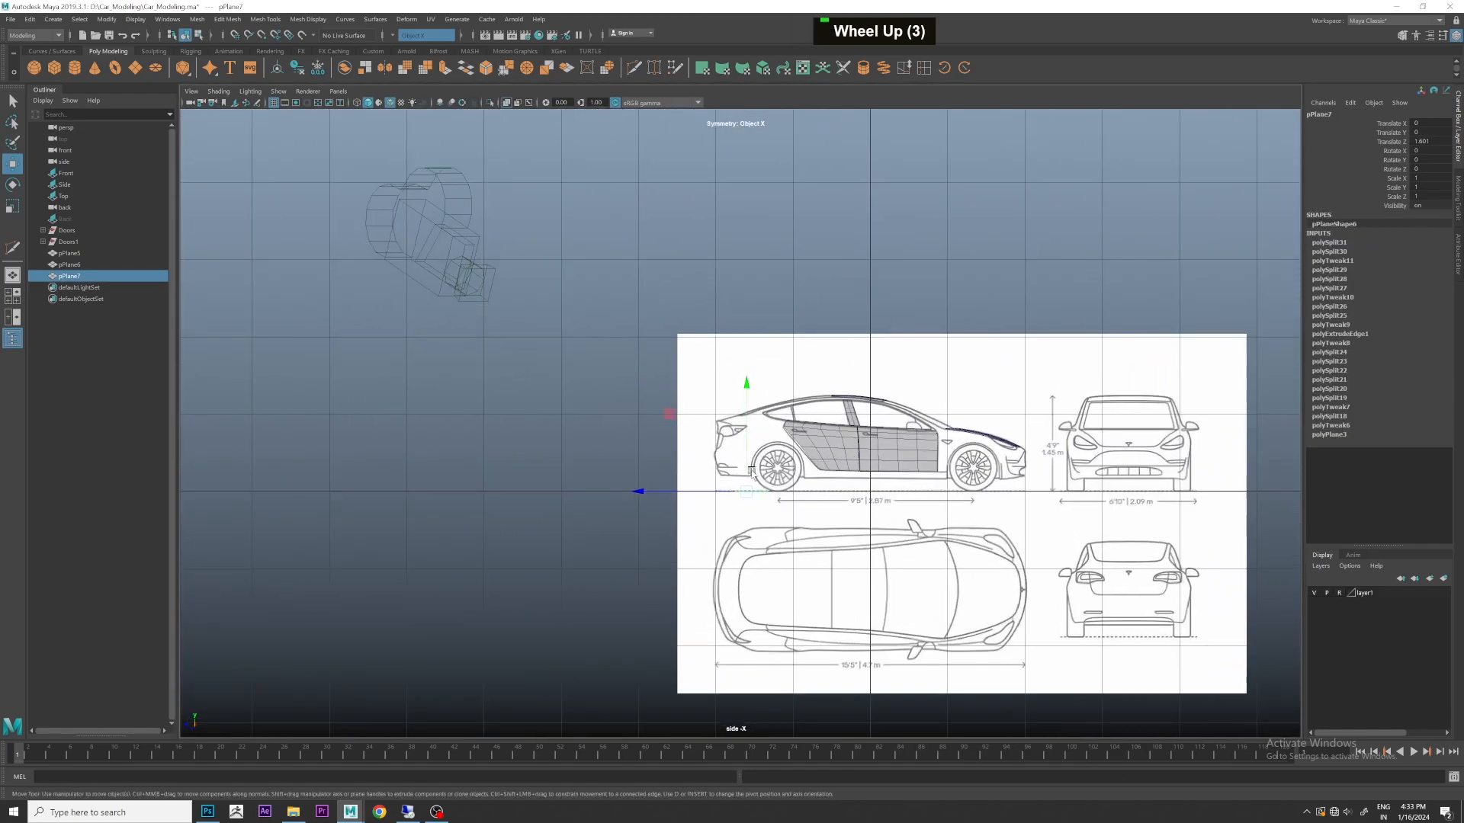
scroll(753, 469, up, 3)
drag(753, 453, 758, 324)
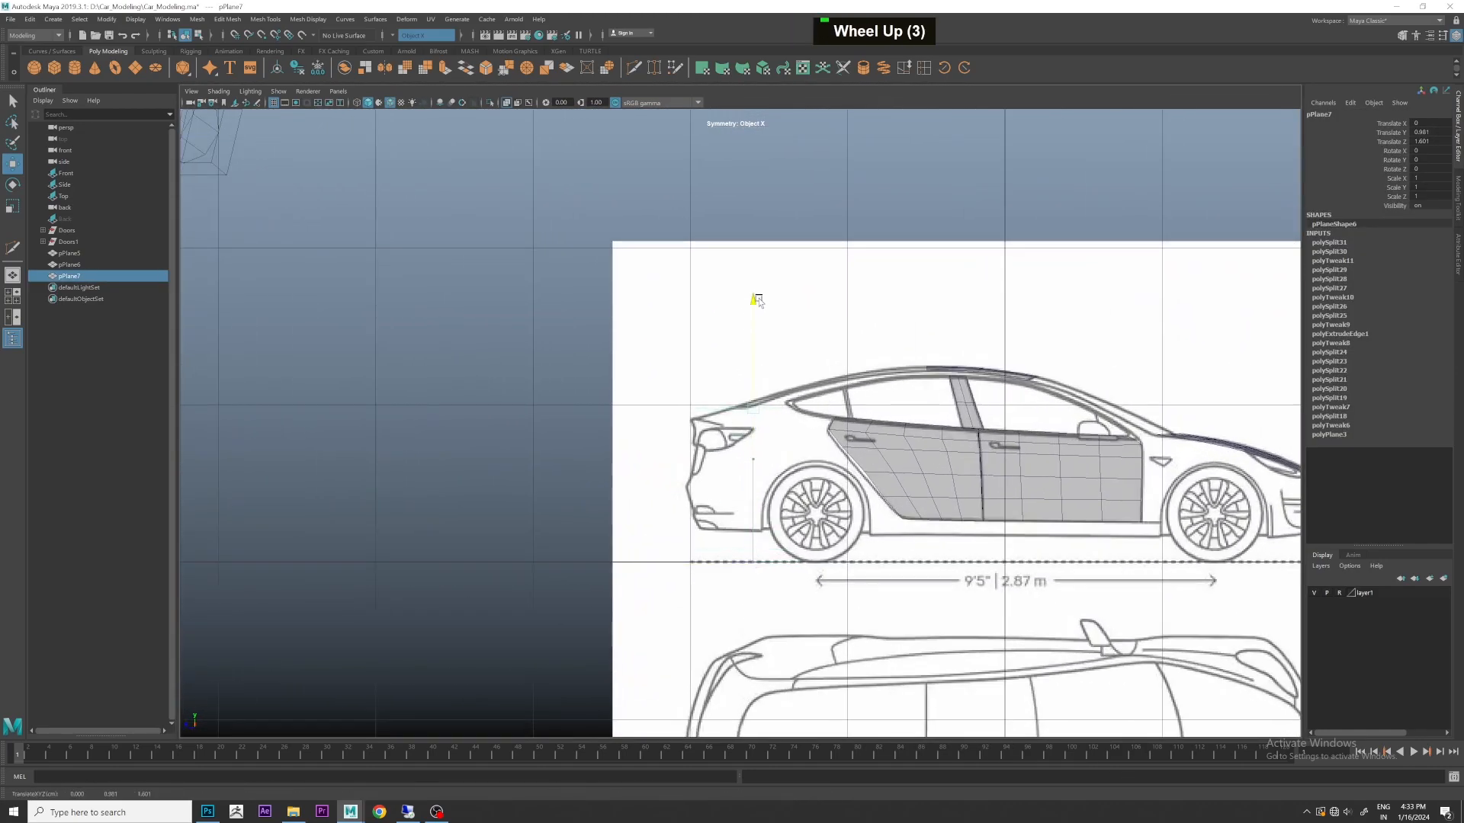
scroll(760, 299, up, 5)
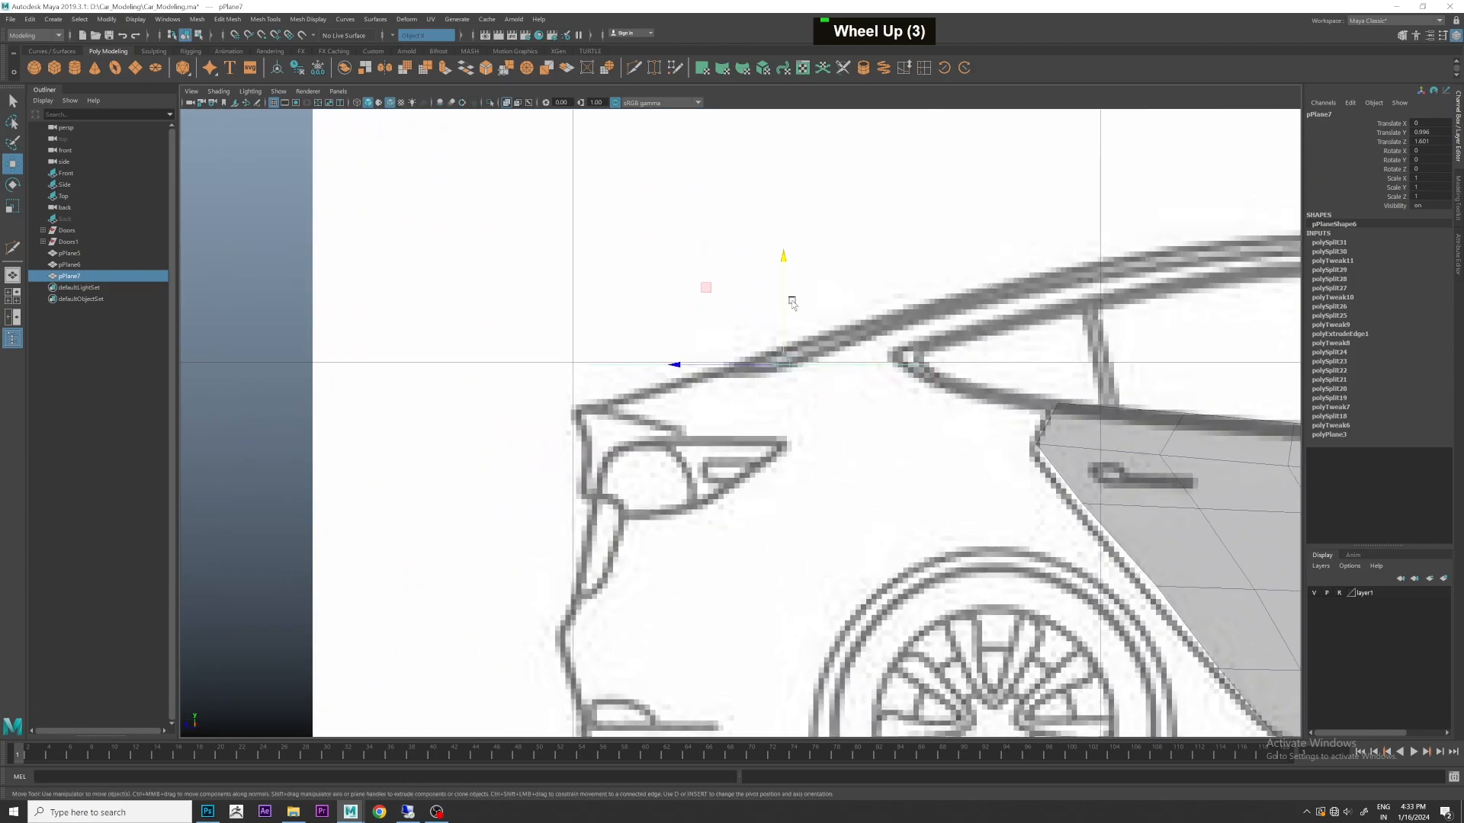
drag(779, 263, 780, 276)
- Examine the raised trunk panel from several angles in perspective against the doors and roof
key(space)
key(space)
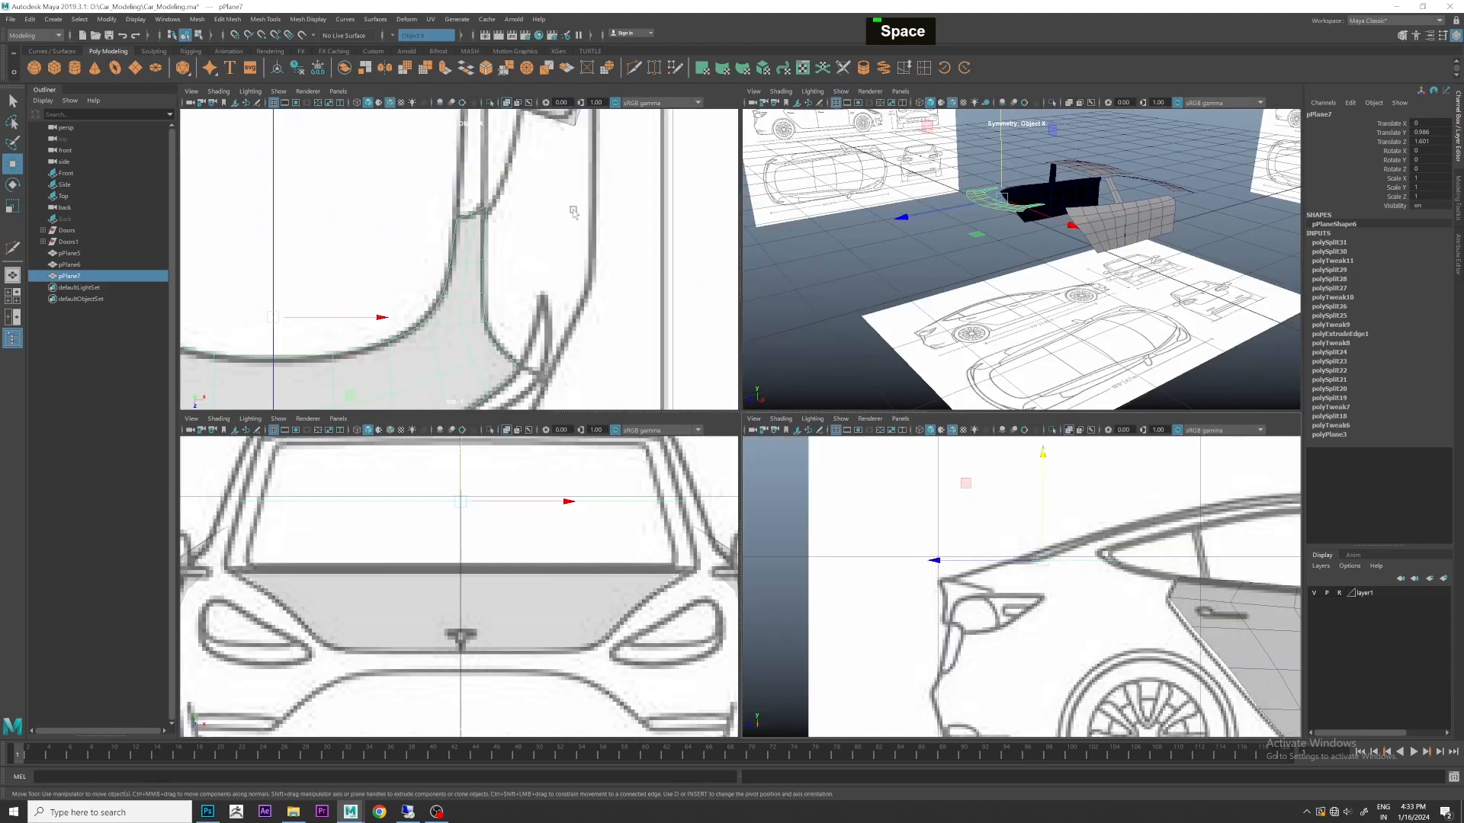
key(space)
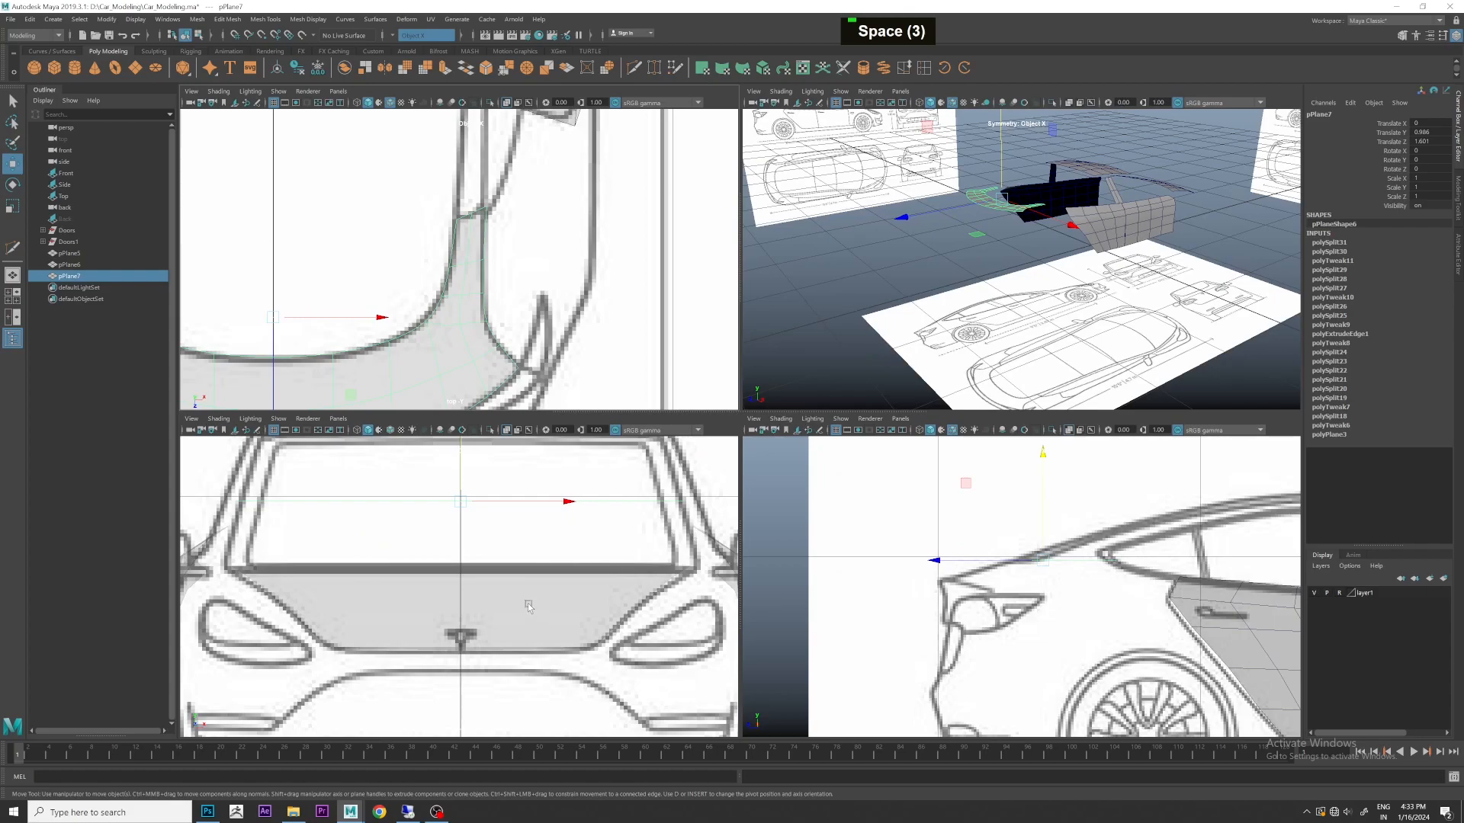
key(space)
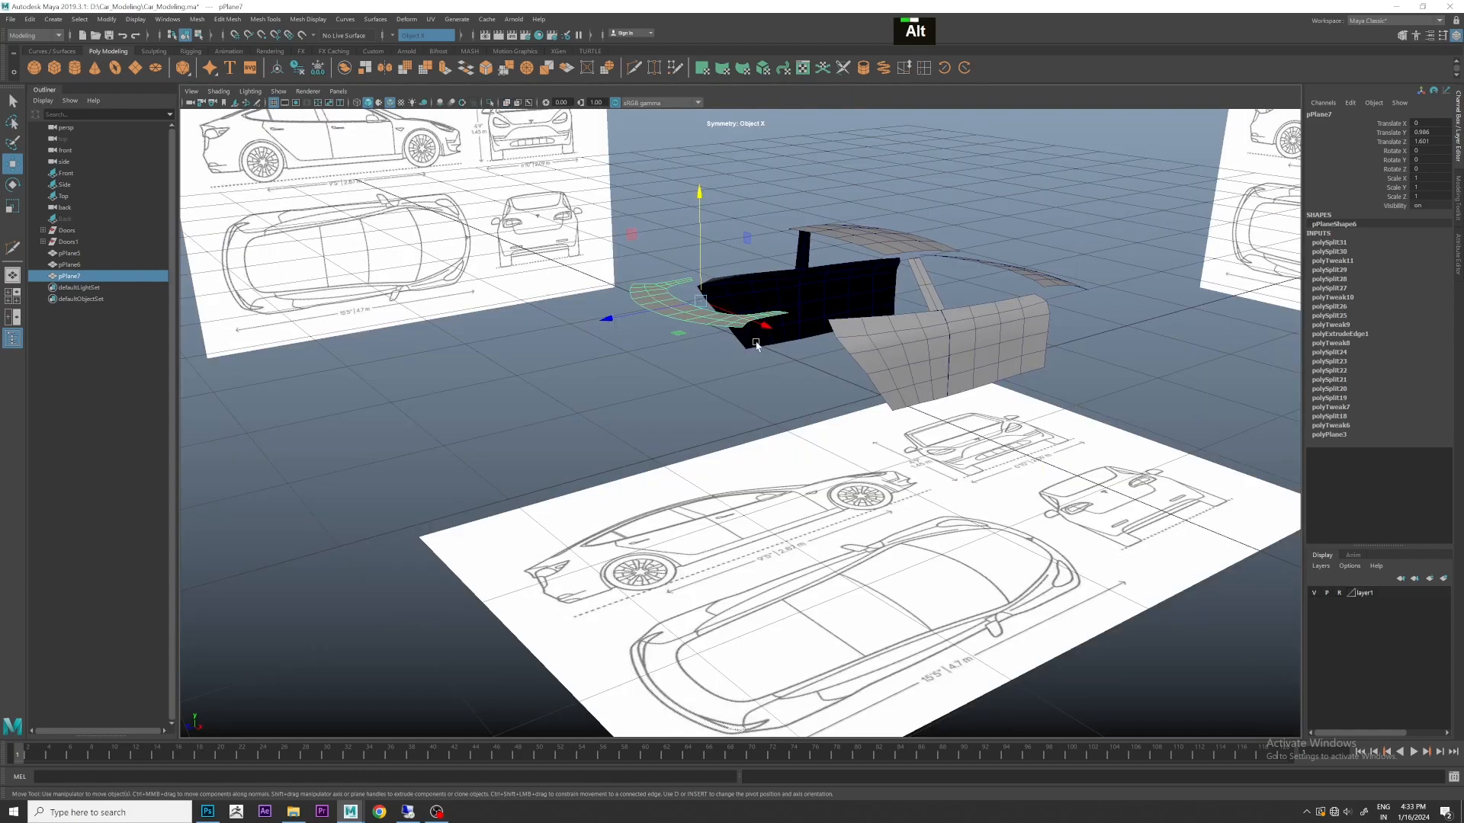
alt+middle_drag(875, 280, 838, 358)
alt+drag(839, 358, 791, 424)
alt+middle_drag(794, 409, 784, 385)
alt+drag(785, 386, 737, 362)
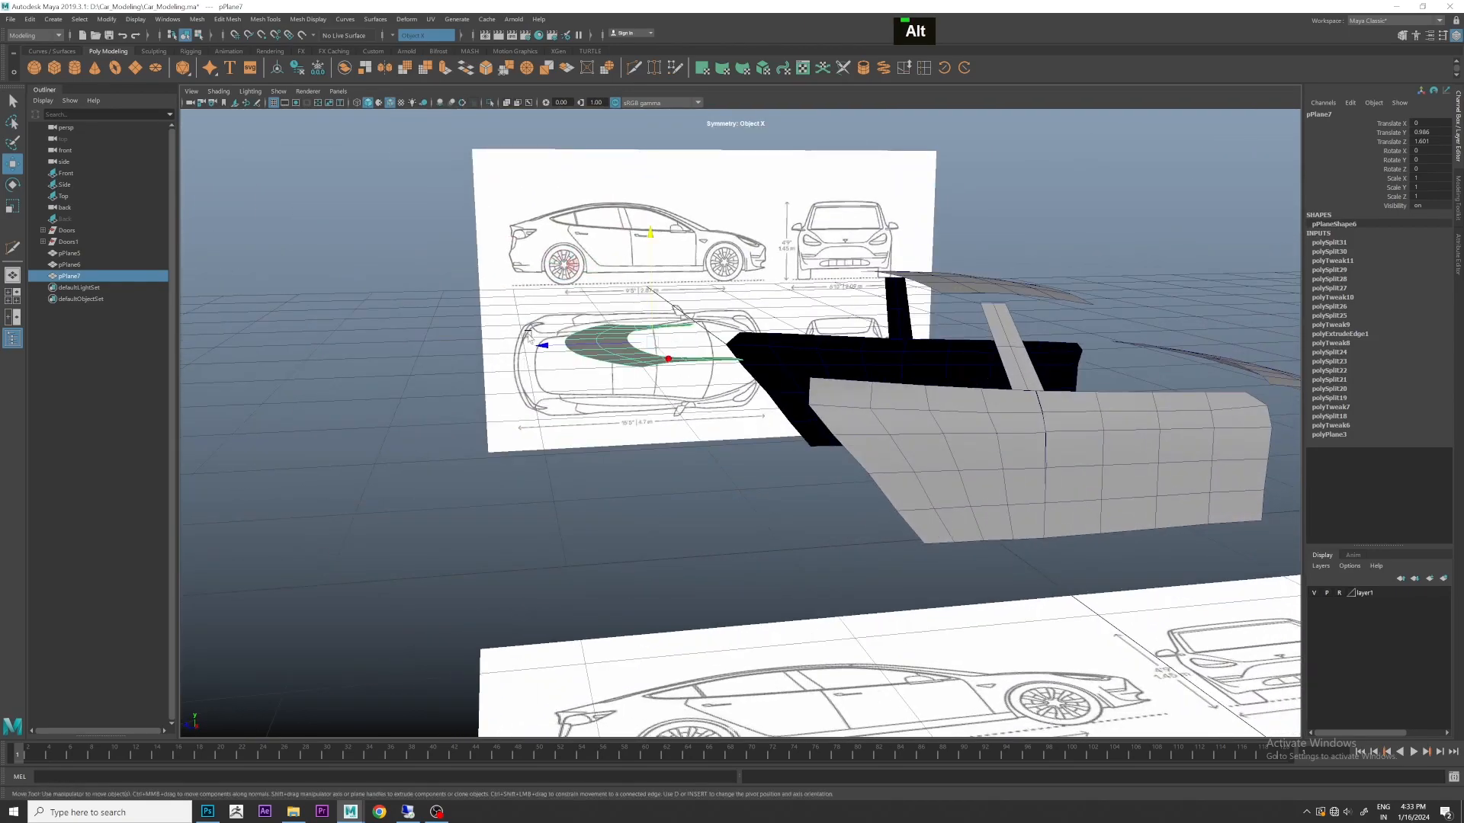
scroll(696, 332, up, 2)
alt+middle_drag(728, 349, 755, 359)
- Lower the trunk's rear border edges and its middle edge loop in side view to follow the blueprint's sloping deck line
right_drag(613, 358, 615, 327)
scroll(614, 329, up, 1)
alt+middle_drag(606, 339, 633, 398)
scroll(634, 399, up, 2)
alt+drag(634, 399, 758, 502)
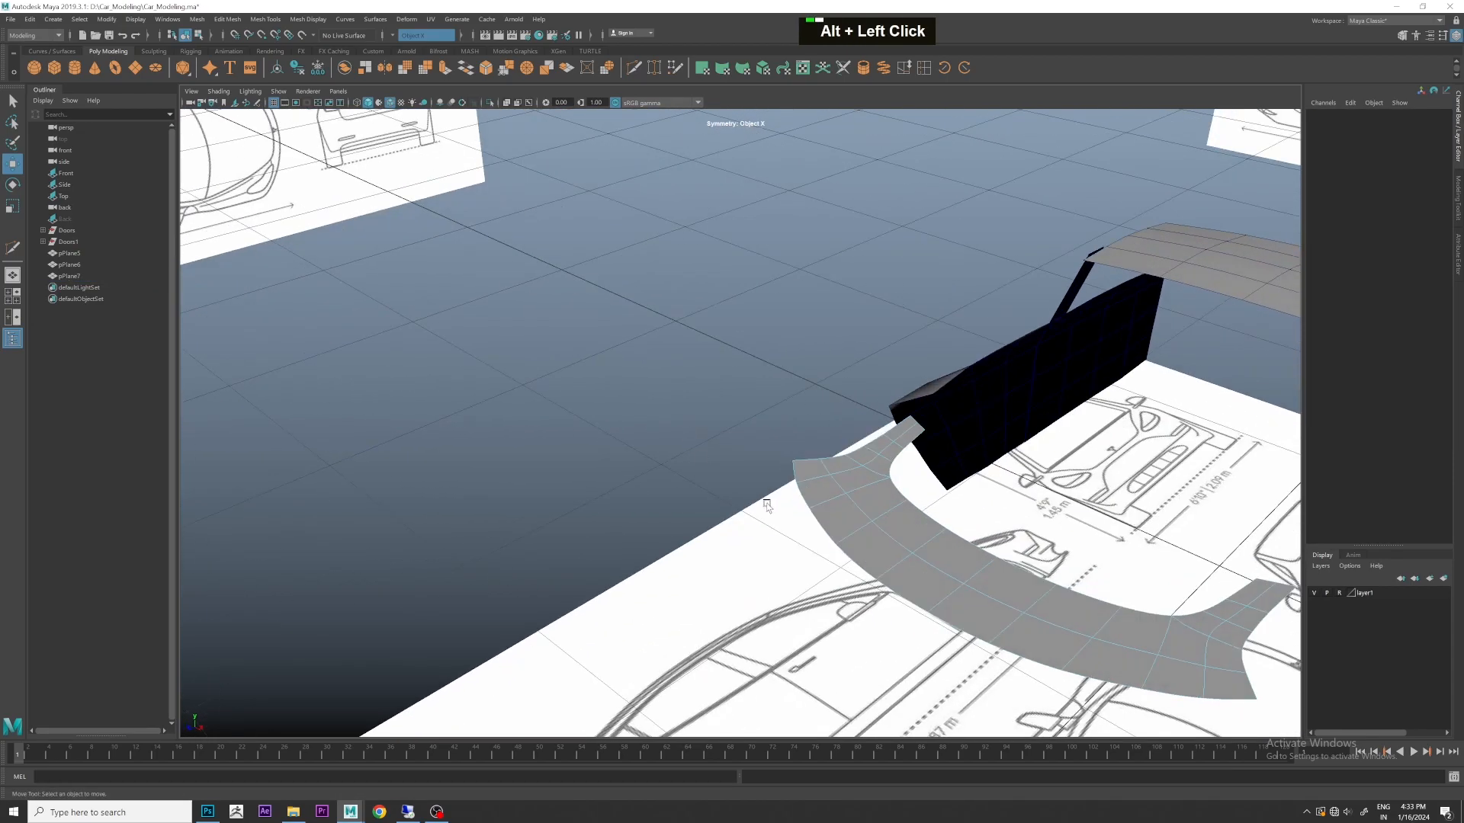
click(794, 473)
alt+middle_drag(1014, 648, 854, 553)
shift+double_click(859, 552)
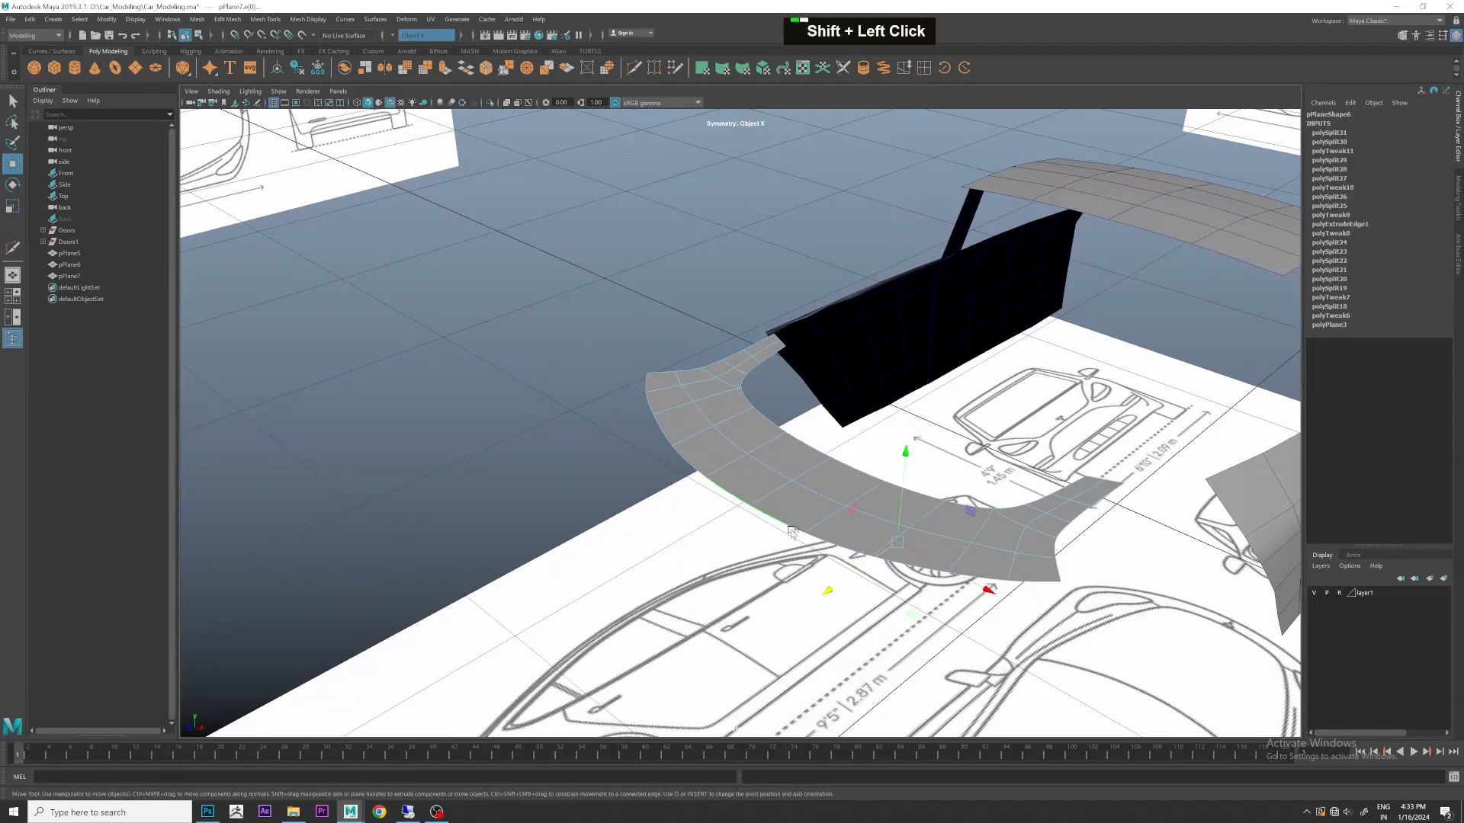
alt+drag(877, 515, 817, 500)
alt+middle_drag(817, 500, 915, 533)
key(space)
key(space)
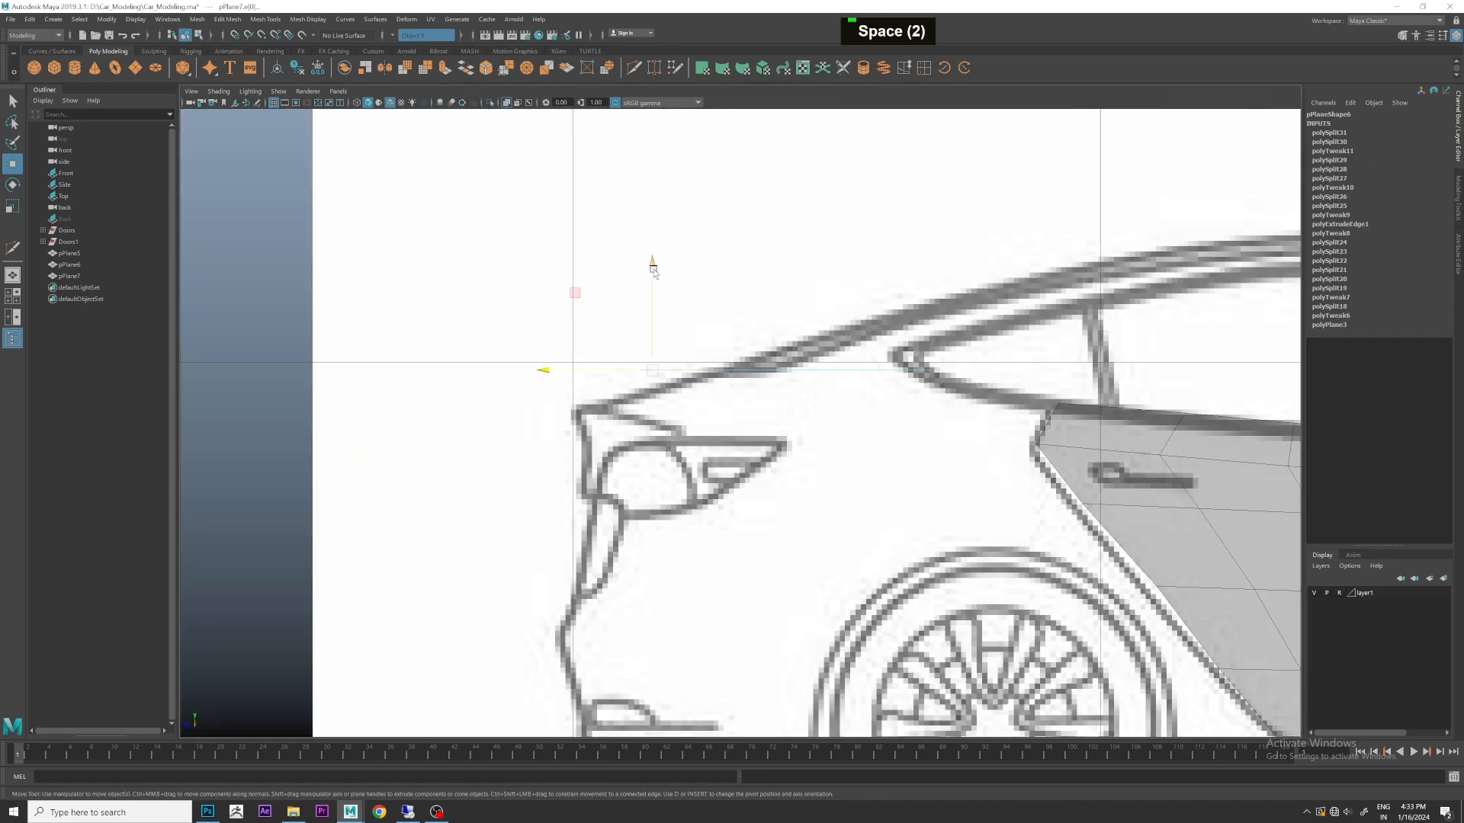
shift+drag(653, 268, 656, 309)
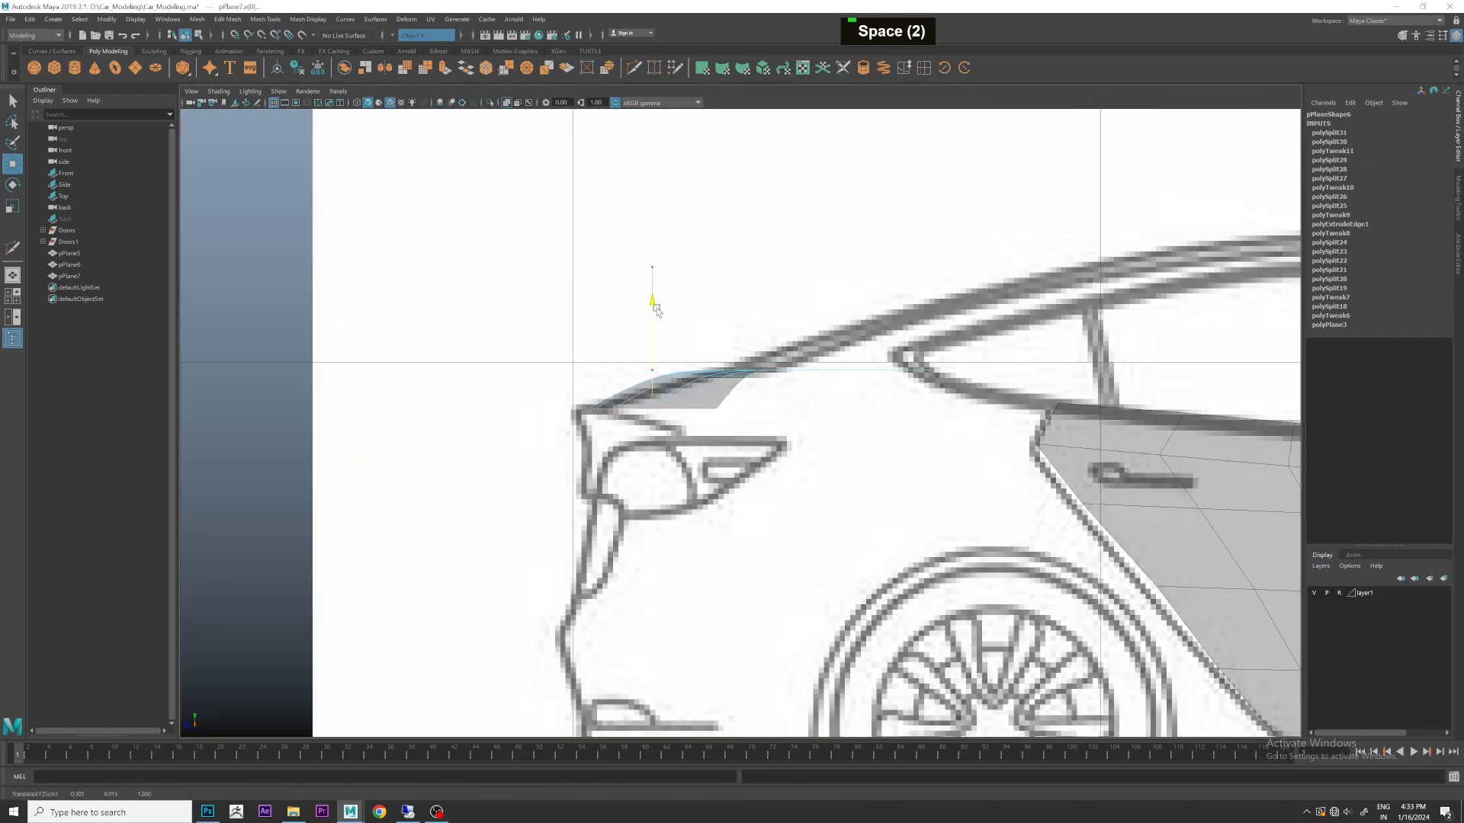
key(1)
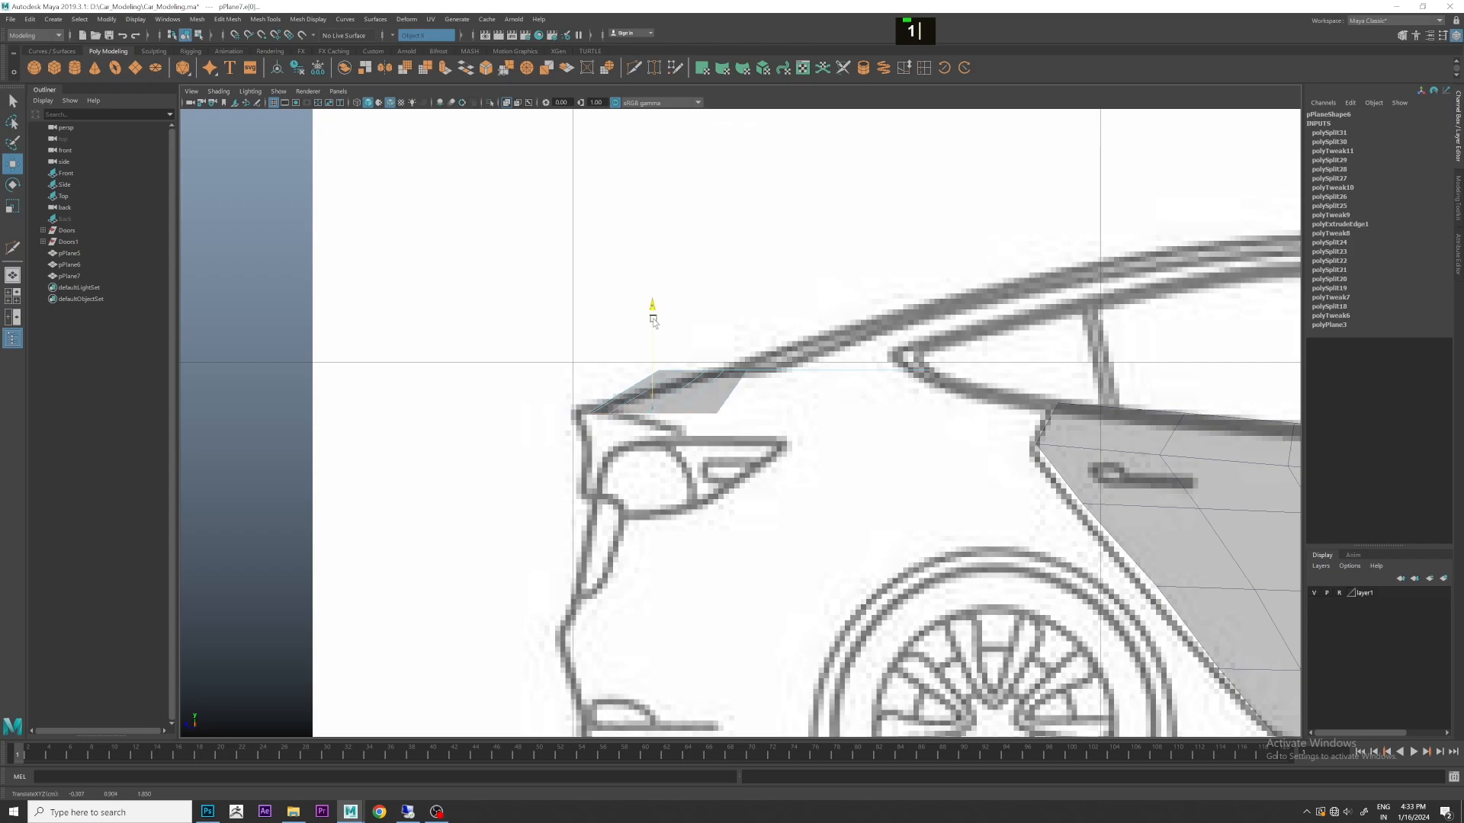
double_click(695, 371)
drag(702, 282, 703, 305)
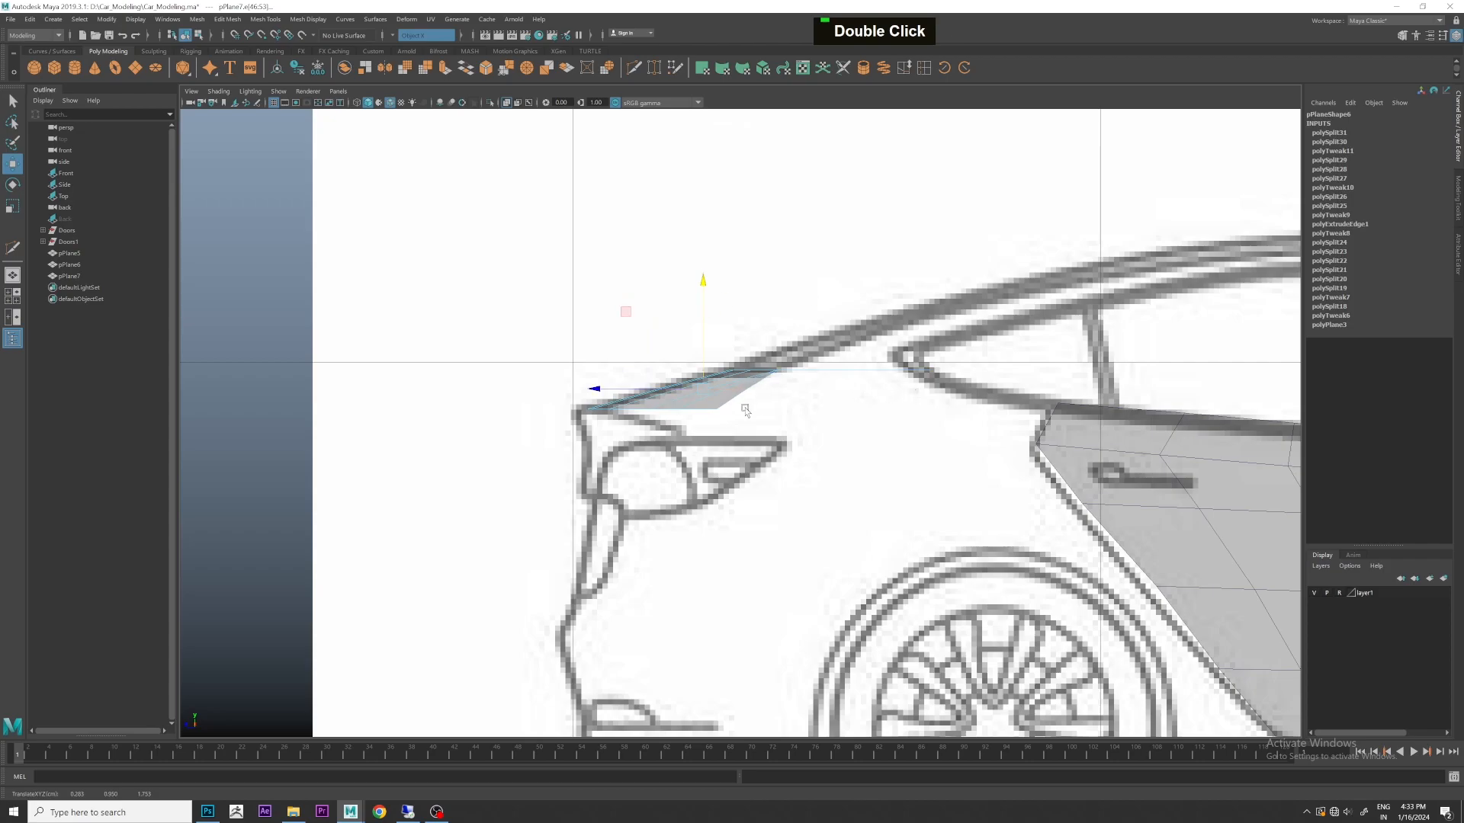
- Compare the trunk panel's corner position between the top and side blueprints
key(space)
key(space)
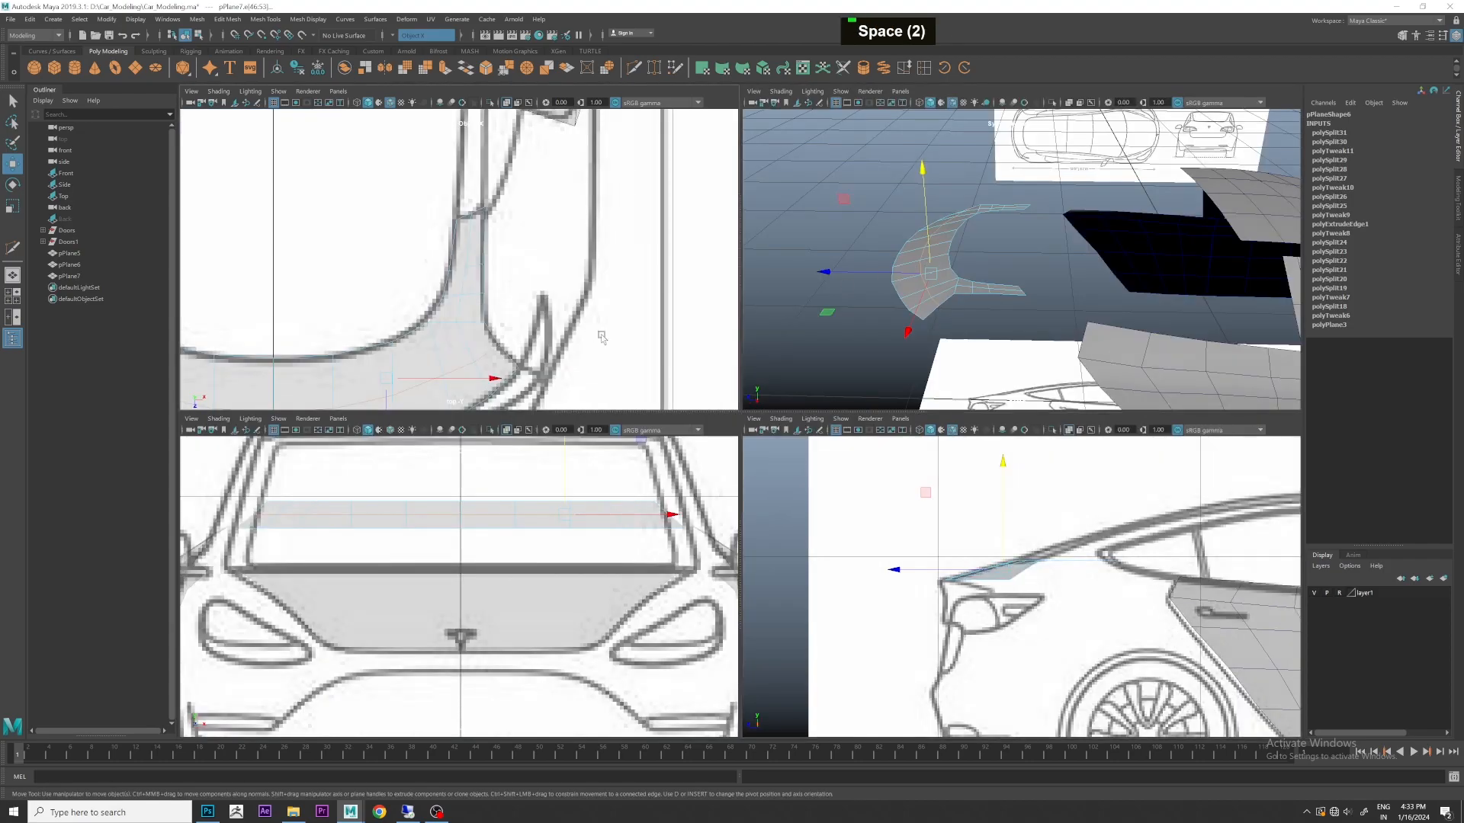
scroll(712, 575, down, 3)
scroll(773, 474, up, 3)
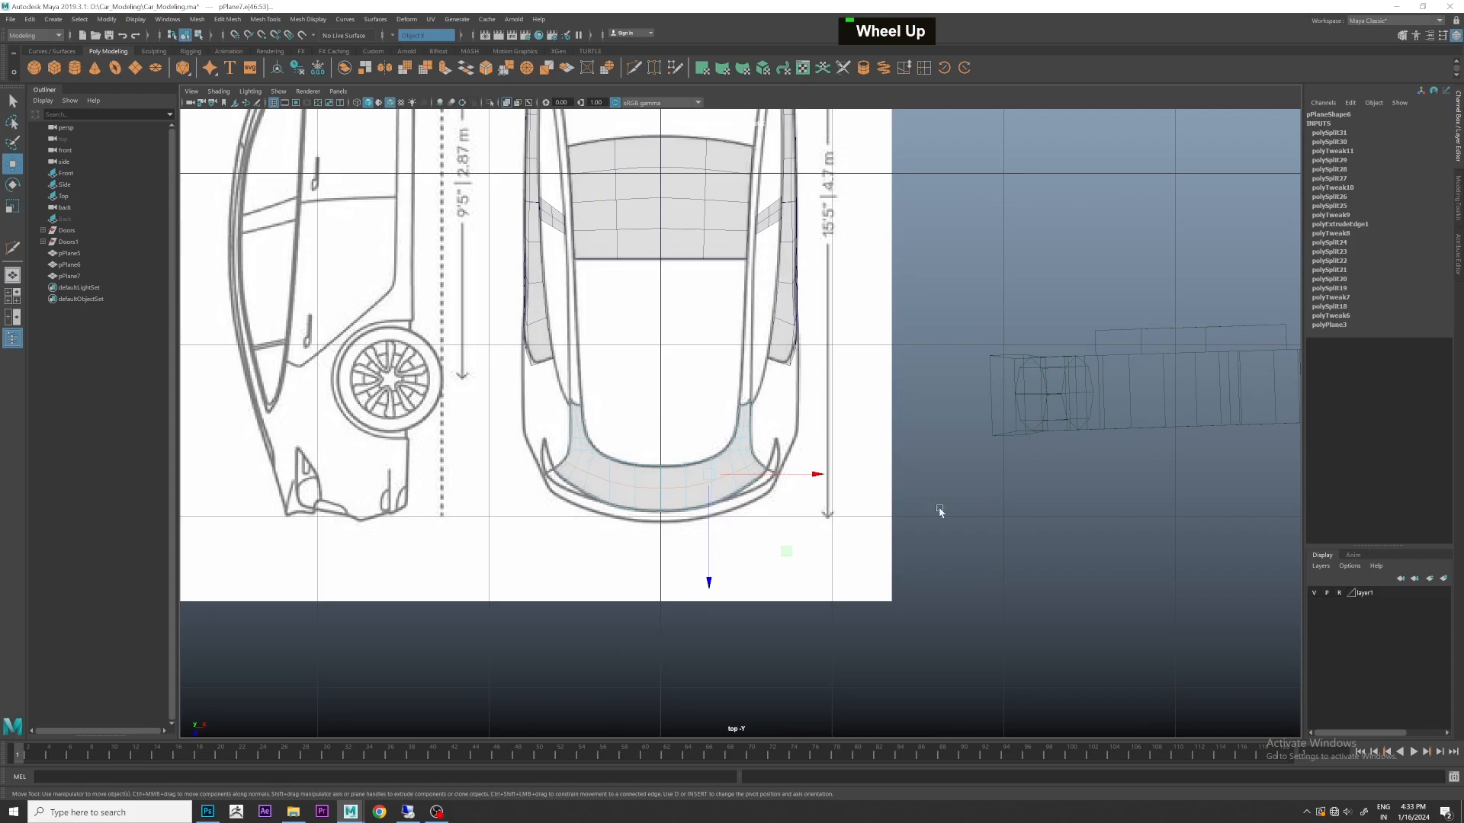
key(space)
key(space)
scroll(726, 405, up, 5)
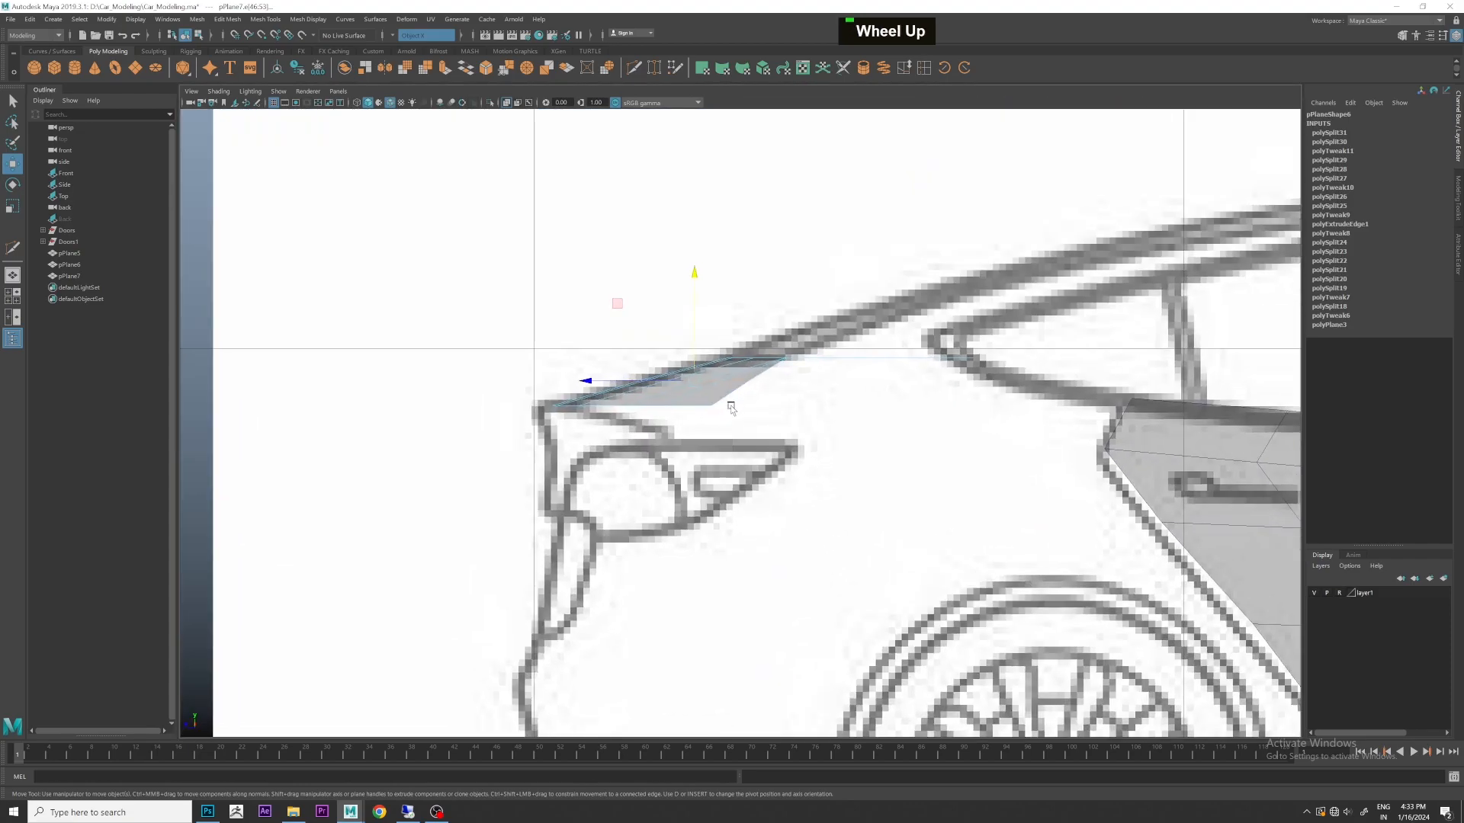
key(space)
key(space)
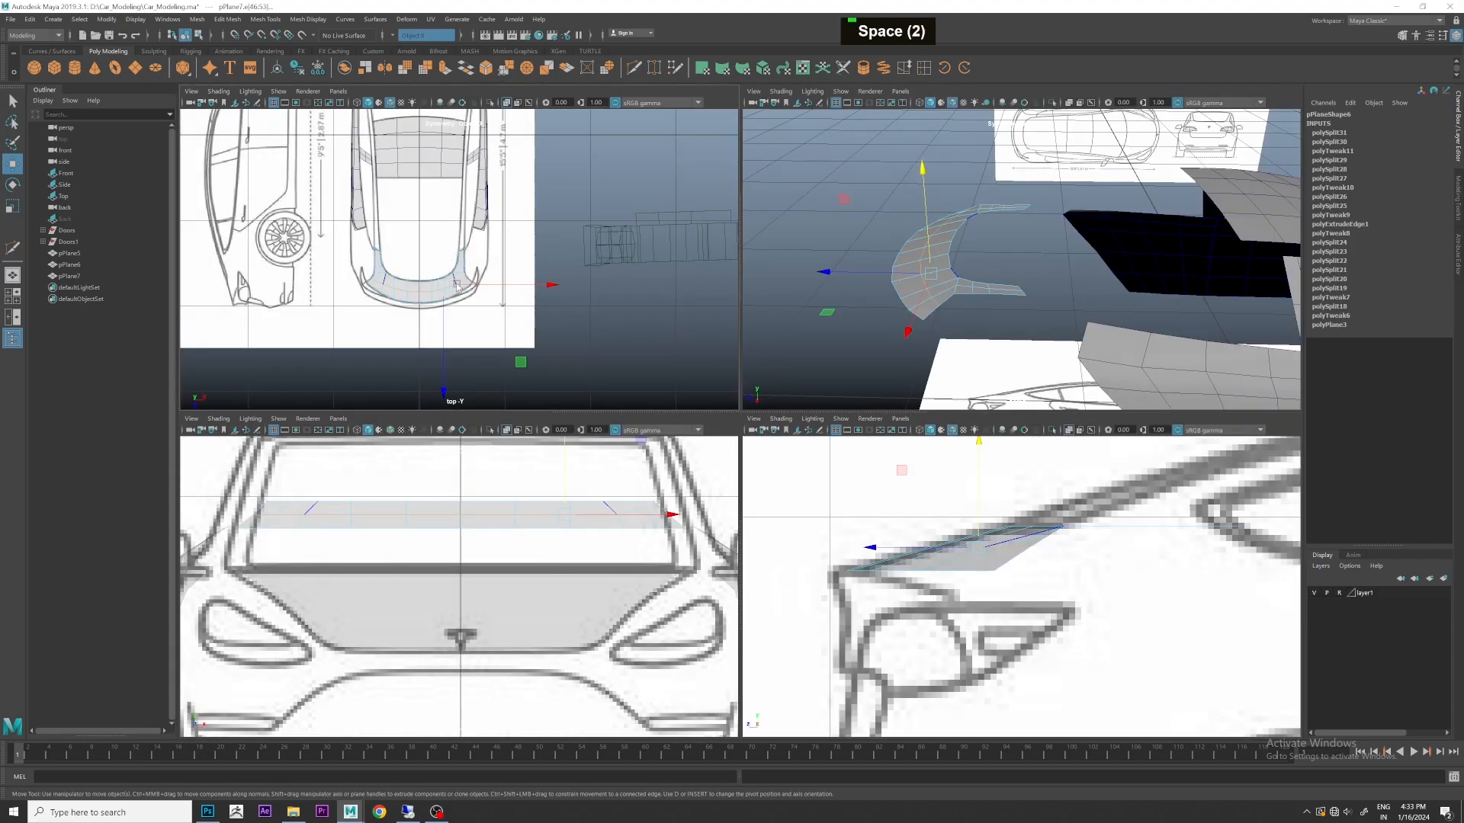
scroll(659, 463, up, 3)
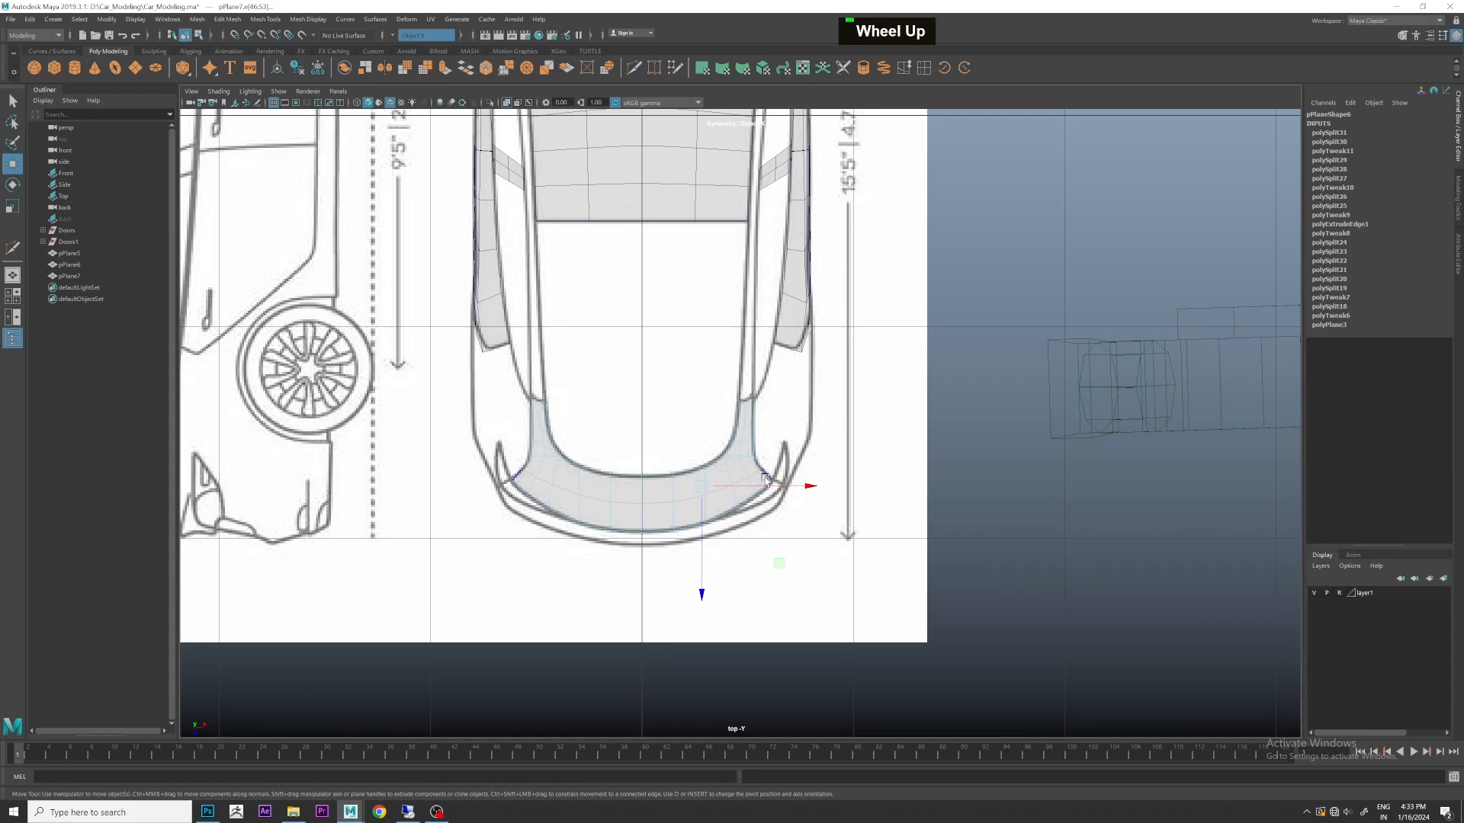
key(space)
key(space)
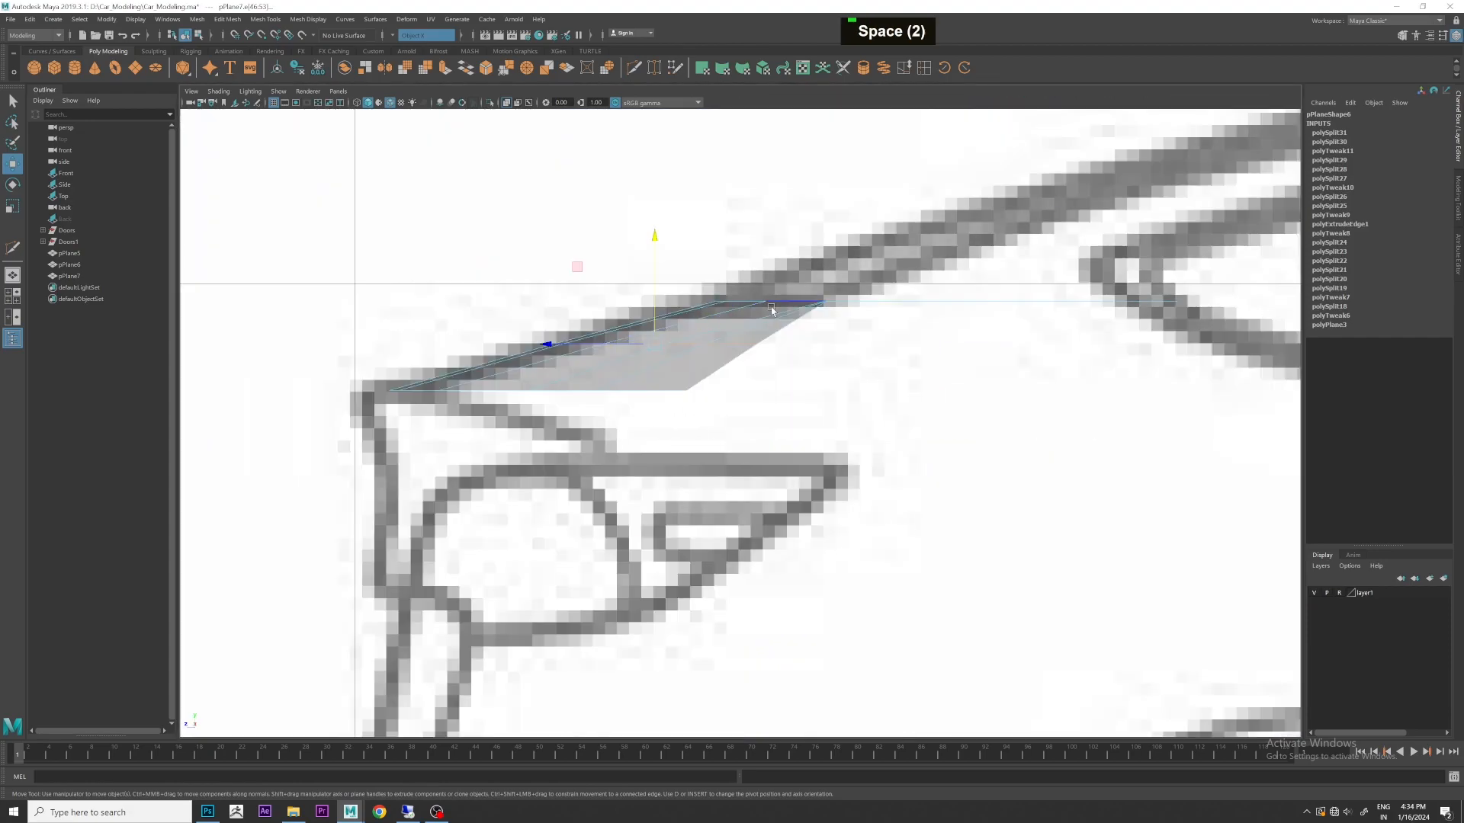
- Apply Edit Edge Flow to the selected trunk panel edges so they follow the surrounding curvature
key(space)
key(space)
scroll(771, 307, down, 3)
alt+drag(762, 343, 690, 378)
alt+scroll(722, 392, up, 2)
alt+middle_drag(690, 377, 662, 365)
shift+right_drag(663, 365, 668, 472)
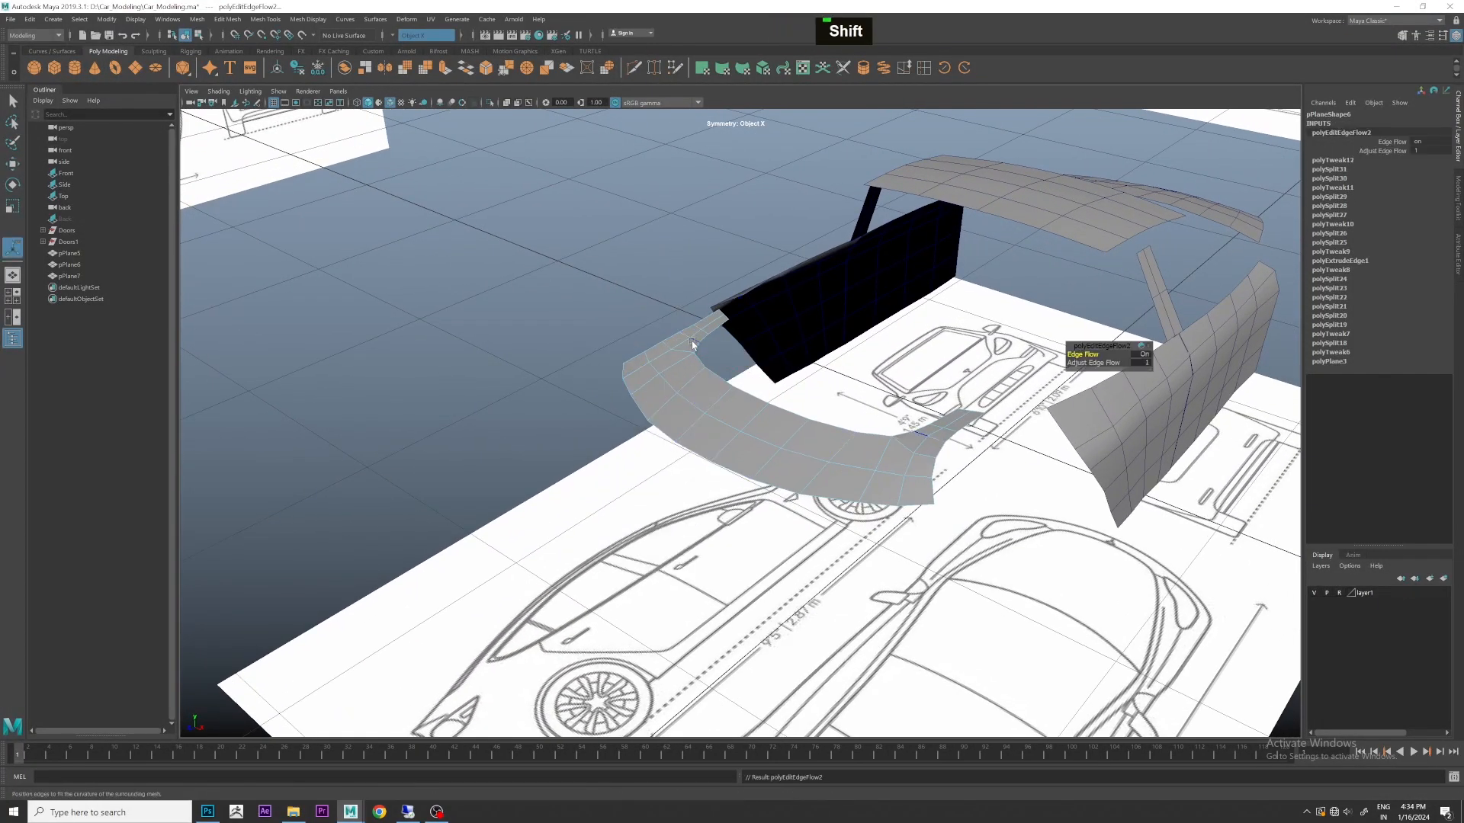
scroll(692, 342, down, 1)
- Try to raise the trunk panel's window-side border edges slightly in side view
right_drag(589, 311, 607, 288)
click(608, 287)
scroll(752, 329, down, 5)
alt+drag(752, 331, 723, 323)
scroll(723, 343, up, 3)
alt+middle_drag(724, 354, 725, 369)
alt+drag(725, 370, 686, 398)
click(726, 398)
right_drag(690, 412, 691, 396)
double_click(689, 392)
alt+drag(695, 378, 755, 394)
alt+scroll(736, 376, up, 2)
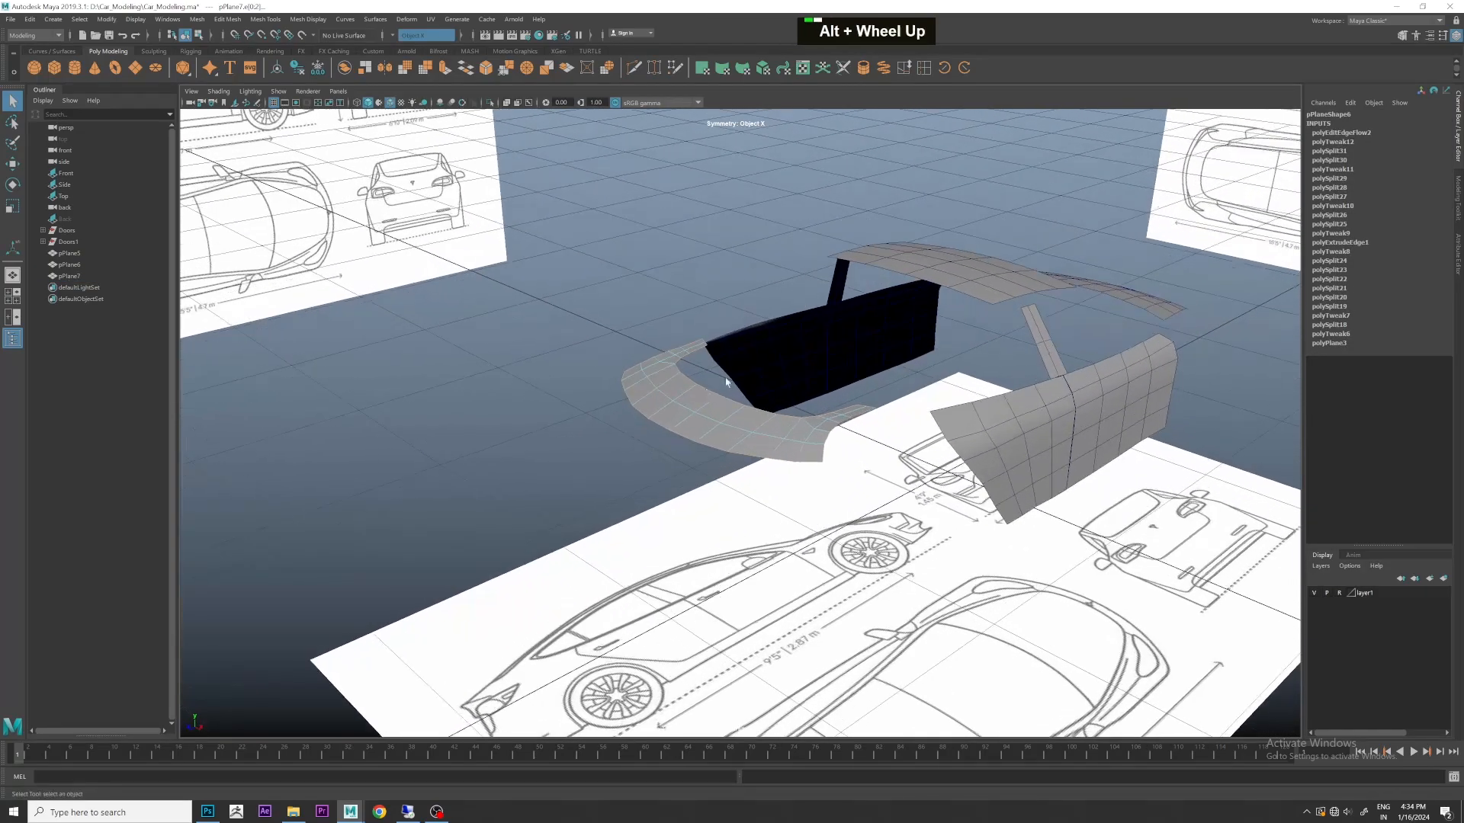
shift+click(753, 410)
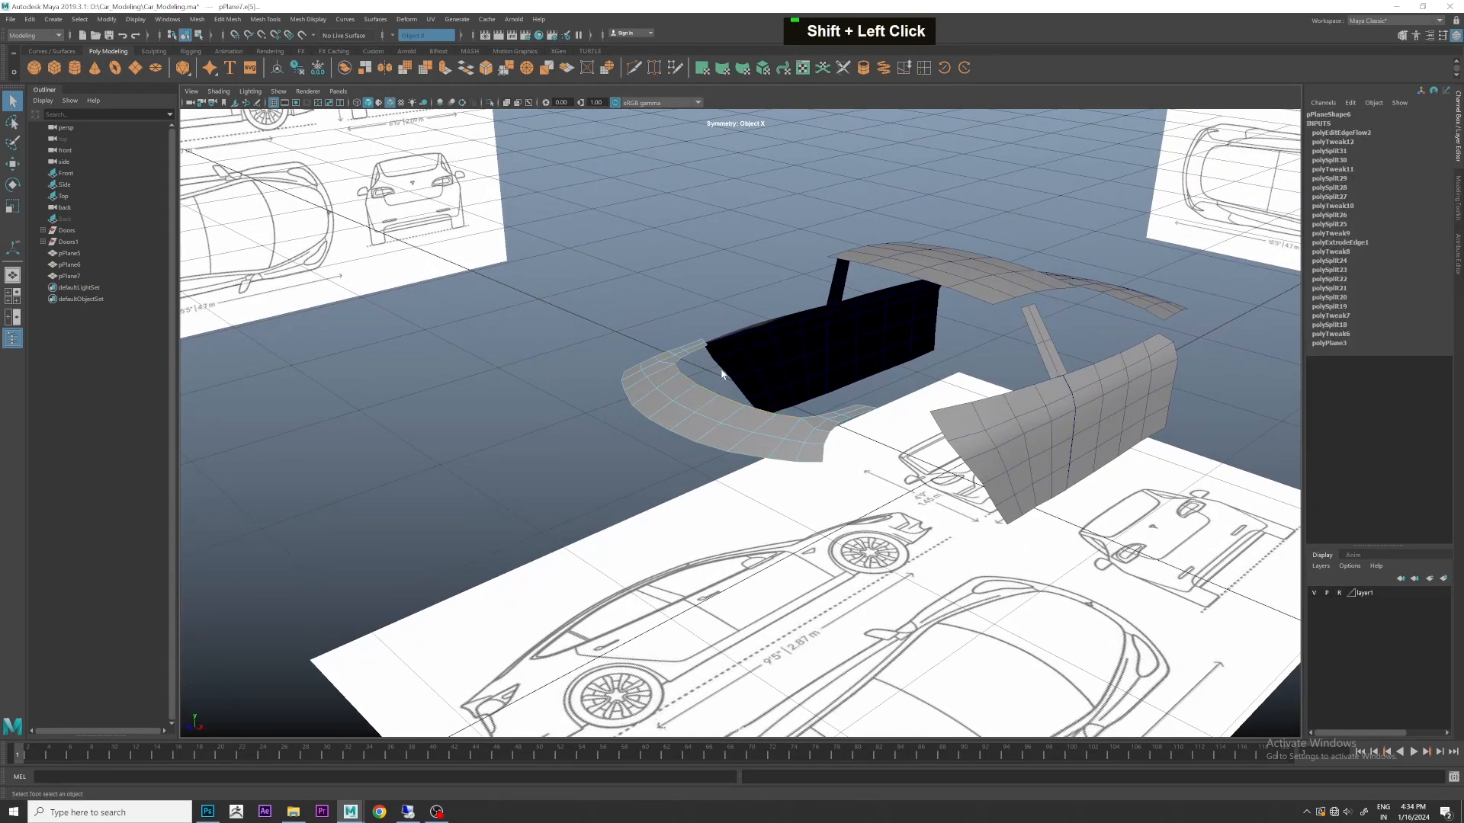
key(w)
drag(758, 311, 760, 311)
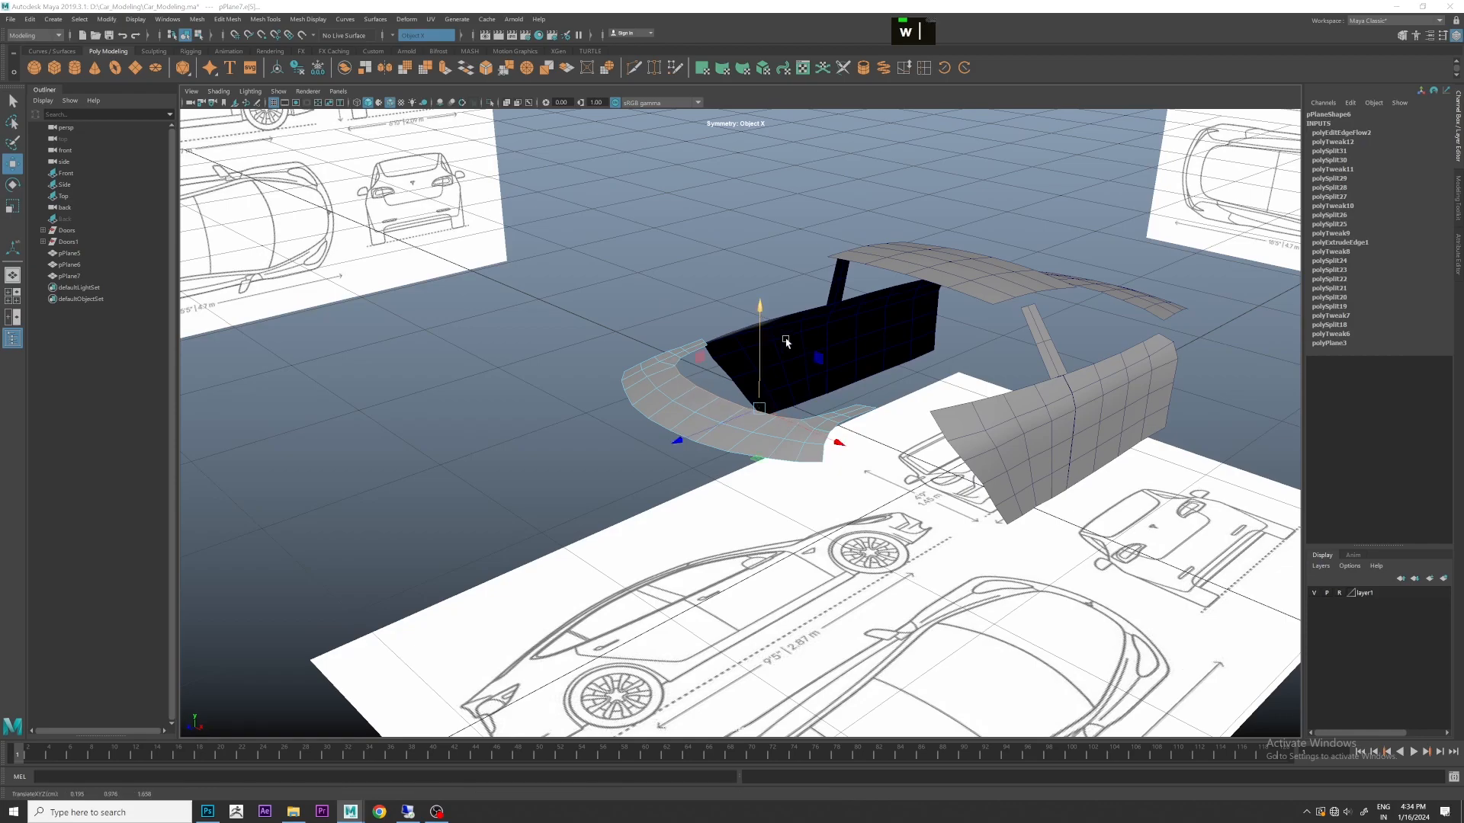
key(space)
key(space)
drag(771, 251, 770, 243)
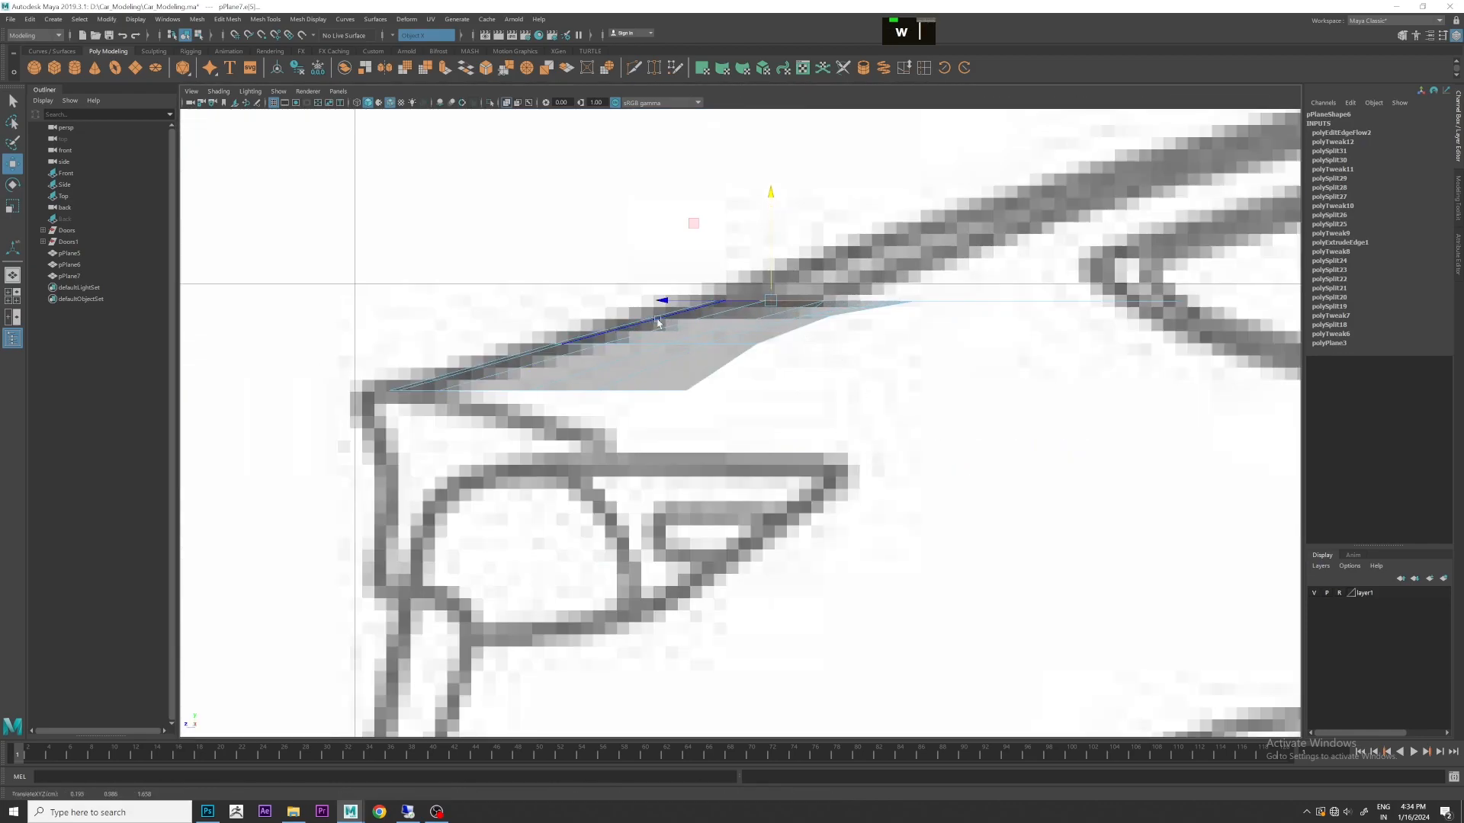
- Raise the side arms' vertices row by row in side view so the arms slope up along the rear window line
key(space)
key(space)
alt+drag(918, 359, 1014, 469)
scroll(962, 387, up, 3)
key(space)
key(space)
alt+middle_drag(1000, 344, 882, 382)
right_drag(878, 337, 819, 301)
drag(1027, 373, 768, 272)
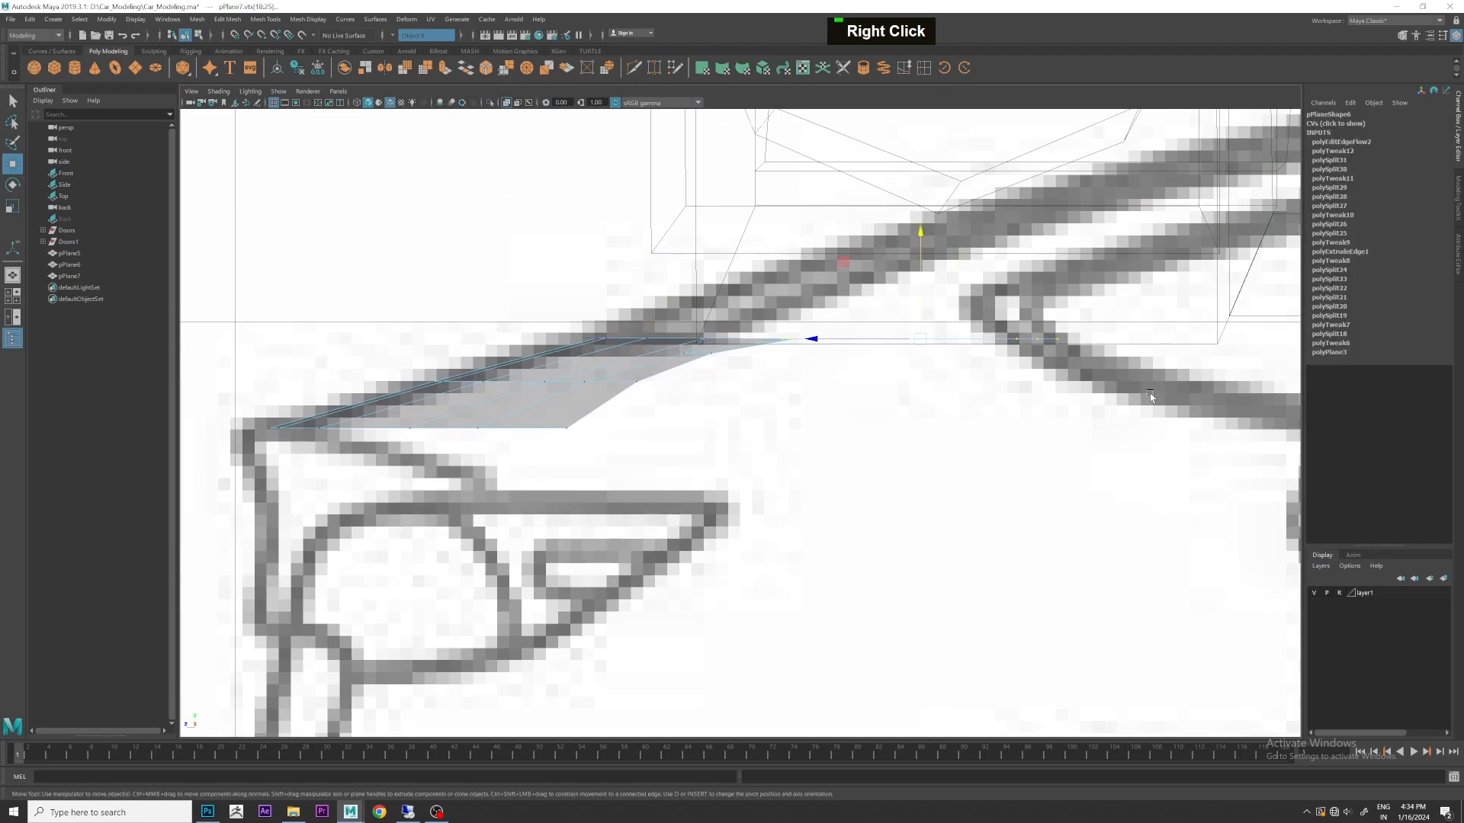
drag(919, 250, 920, 232)
ctrl+drag(763, 282, 837, 369)
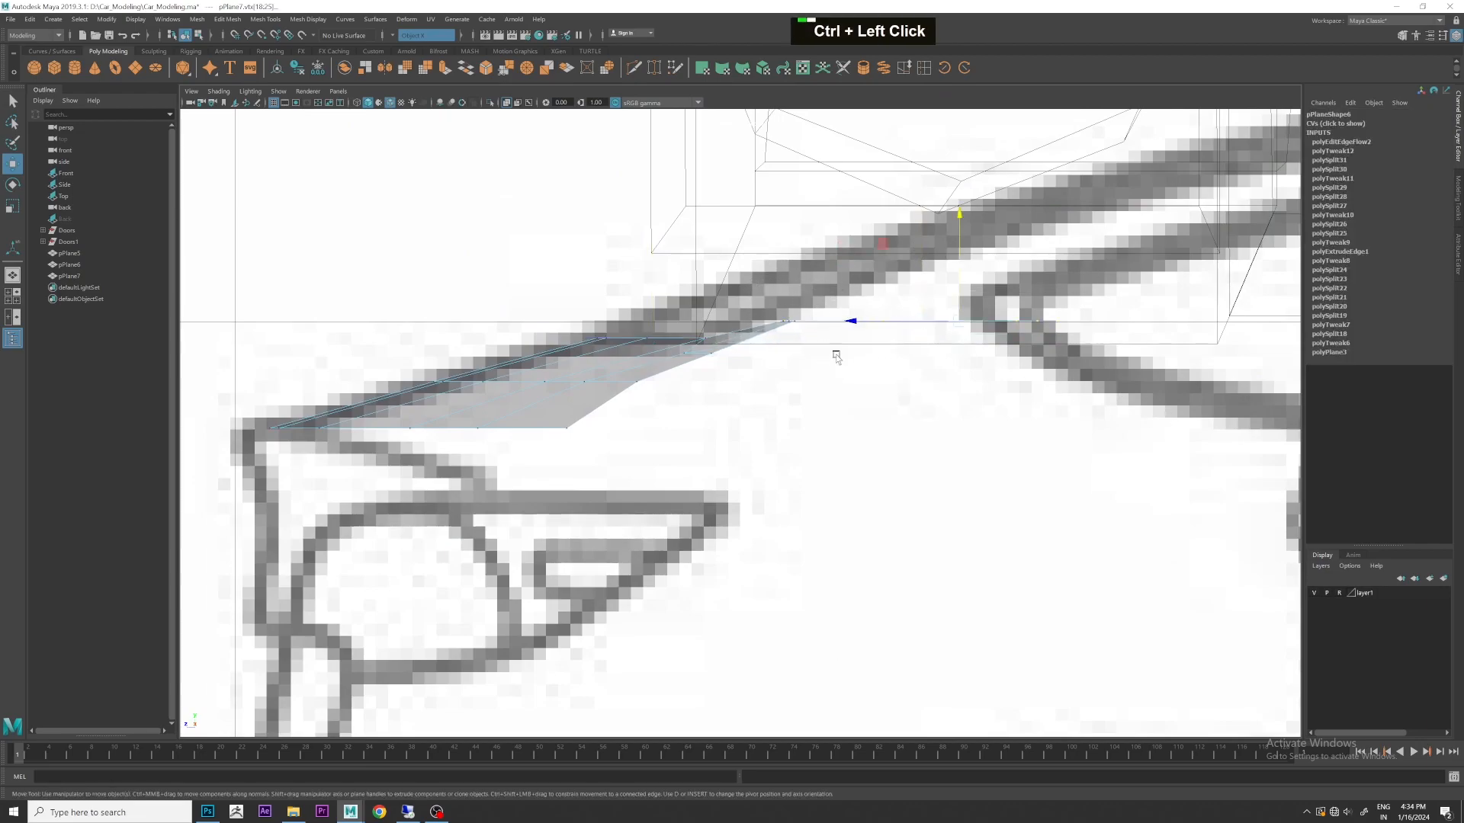
click(957, 241)
ctrl+drag(838, 257, 913, 327)
drag(1037, 197, 1034, 140)
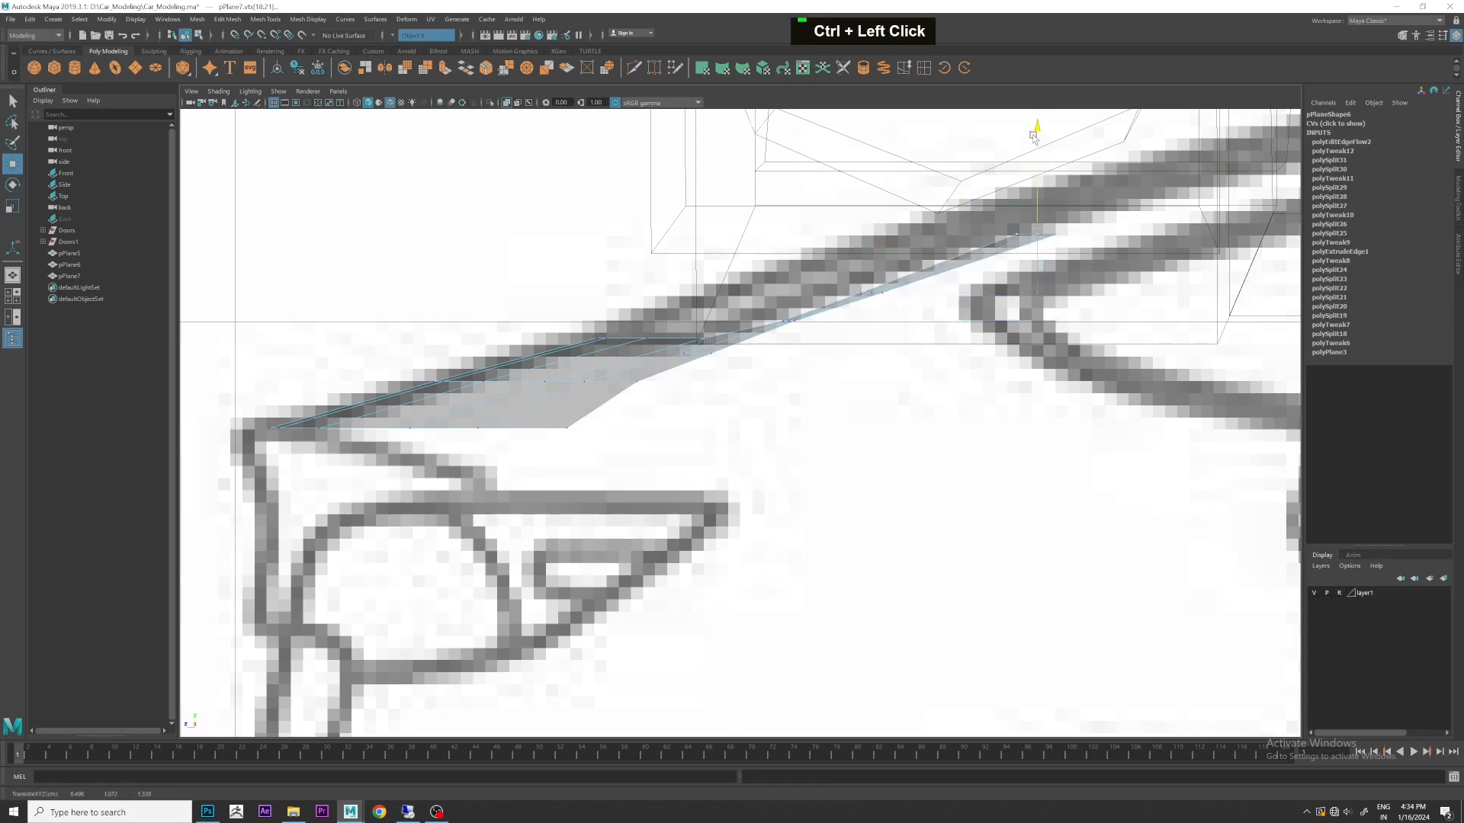
- Examine the sloped trunk arms in perspective and compare the panel with the blueprint in front view
key(space)
key(space)
scroll(958, 268, up, 3)
alt+drag(958, 267, 964, 327)
alt+middle_drag(964, 327, 917, 322)
alt+drag(918, 322, 802, 297)
key(space)
key(space)
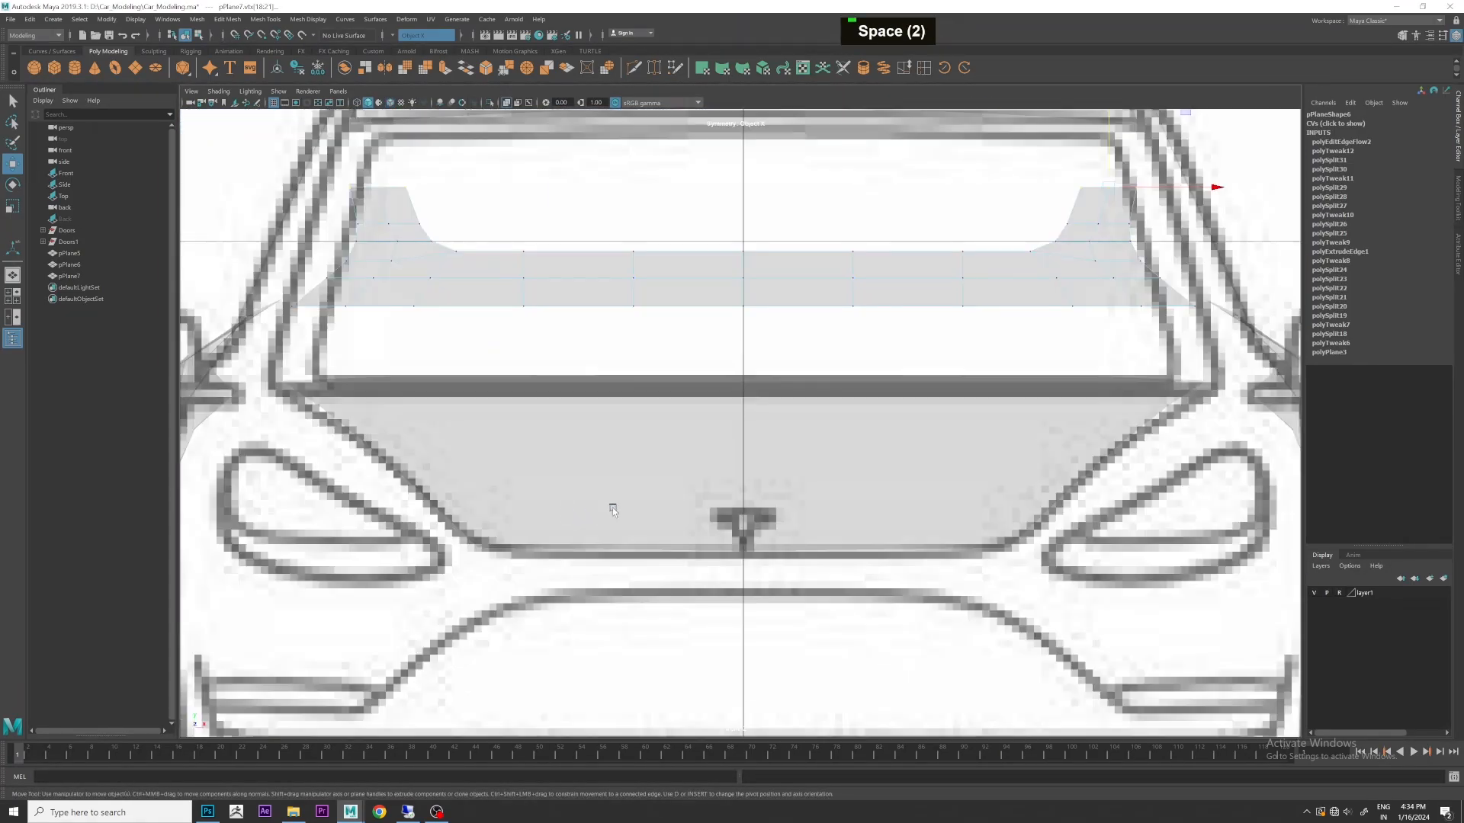
scroll(829, 447, down, 5)
scroll(830, 447, up, 5)
- Hide the Front blueprint image plane, show the Back blueprint image plane, and switch to the back view
click(69, 276)
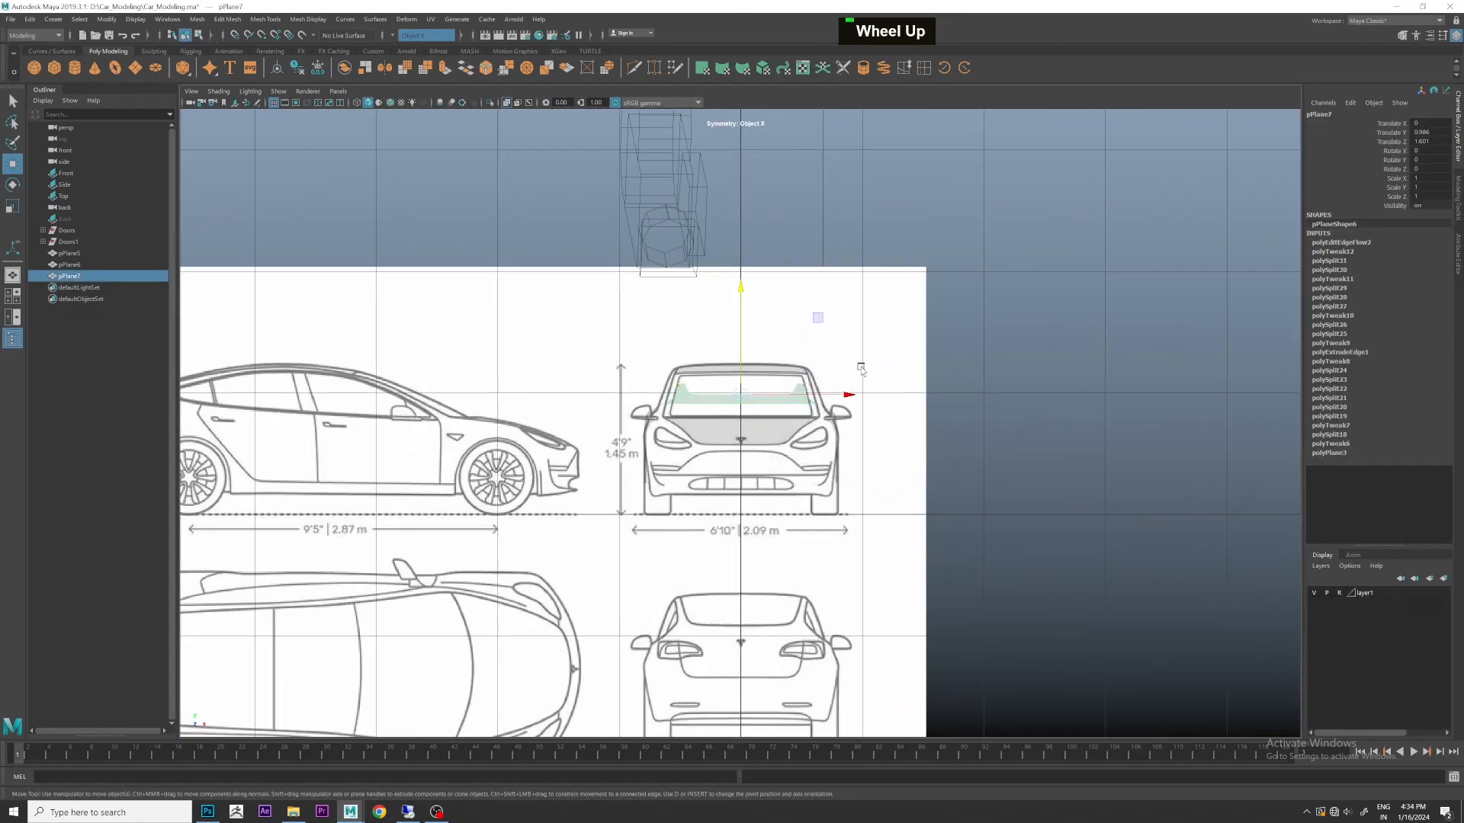
click(82, 174)
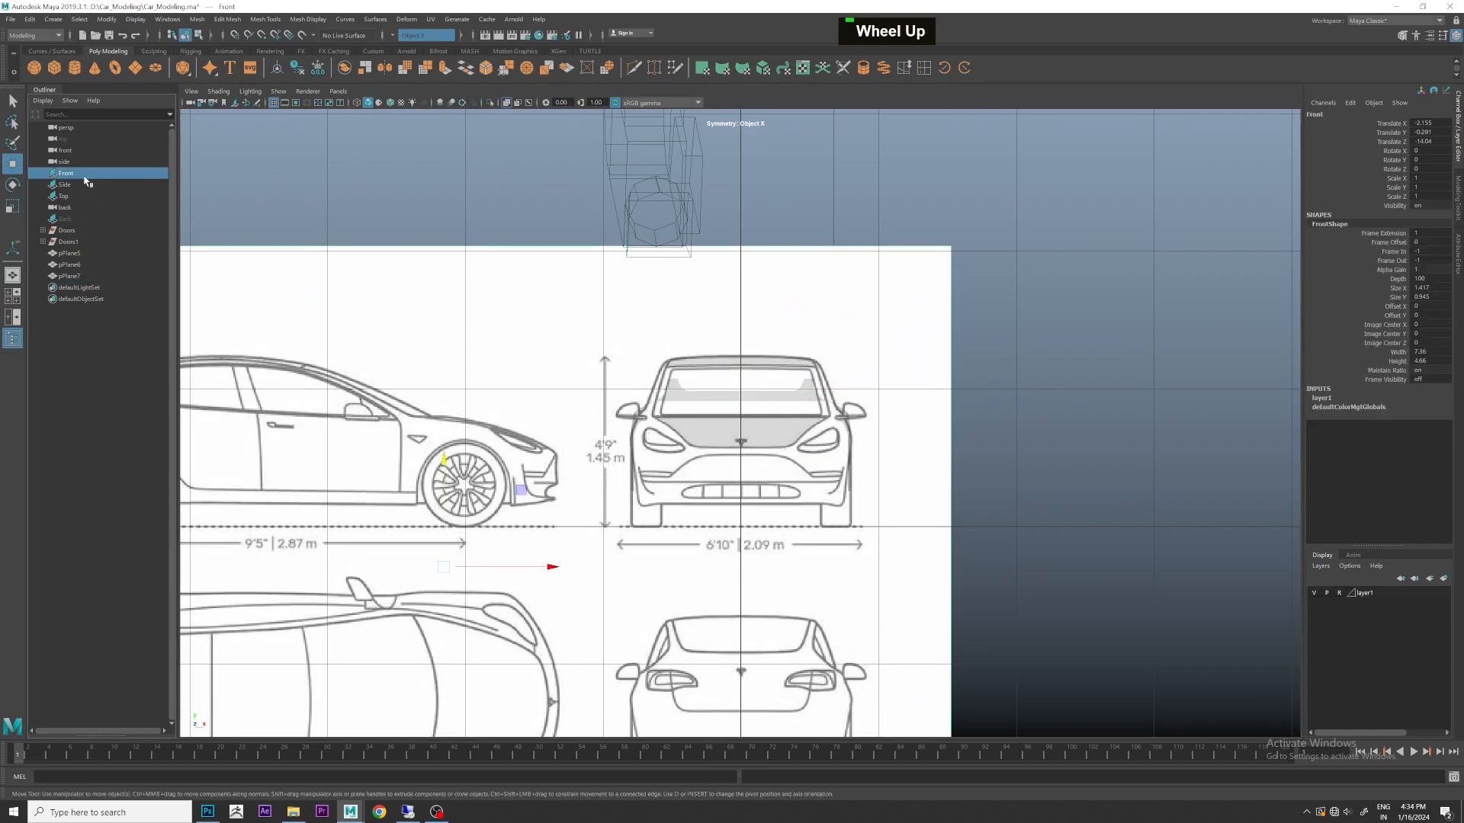
key(h)
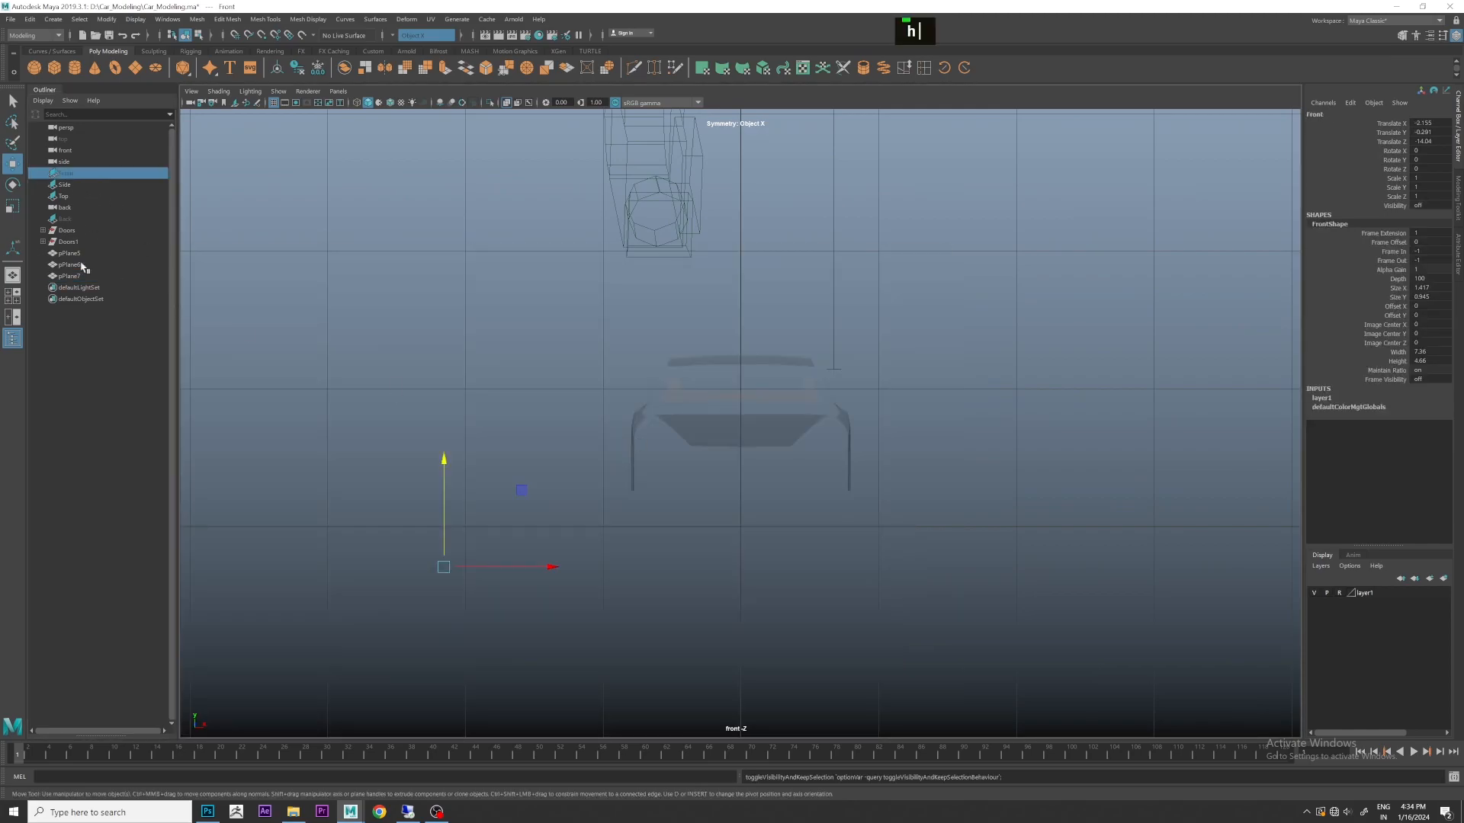
click(89, 219)
key(h)
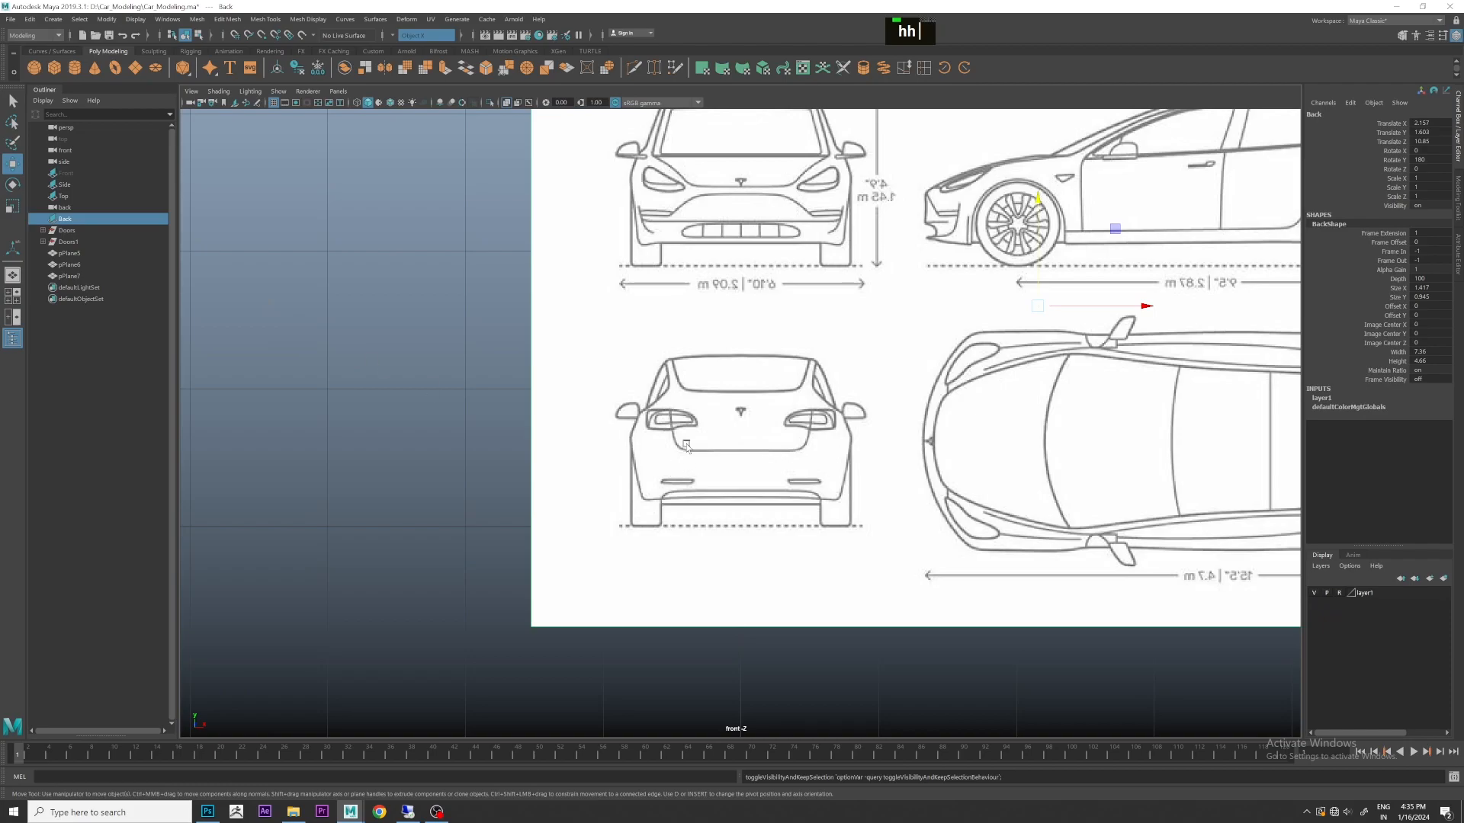
click(879, 412)
key(space)
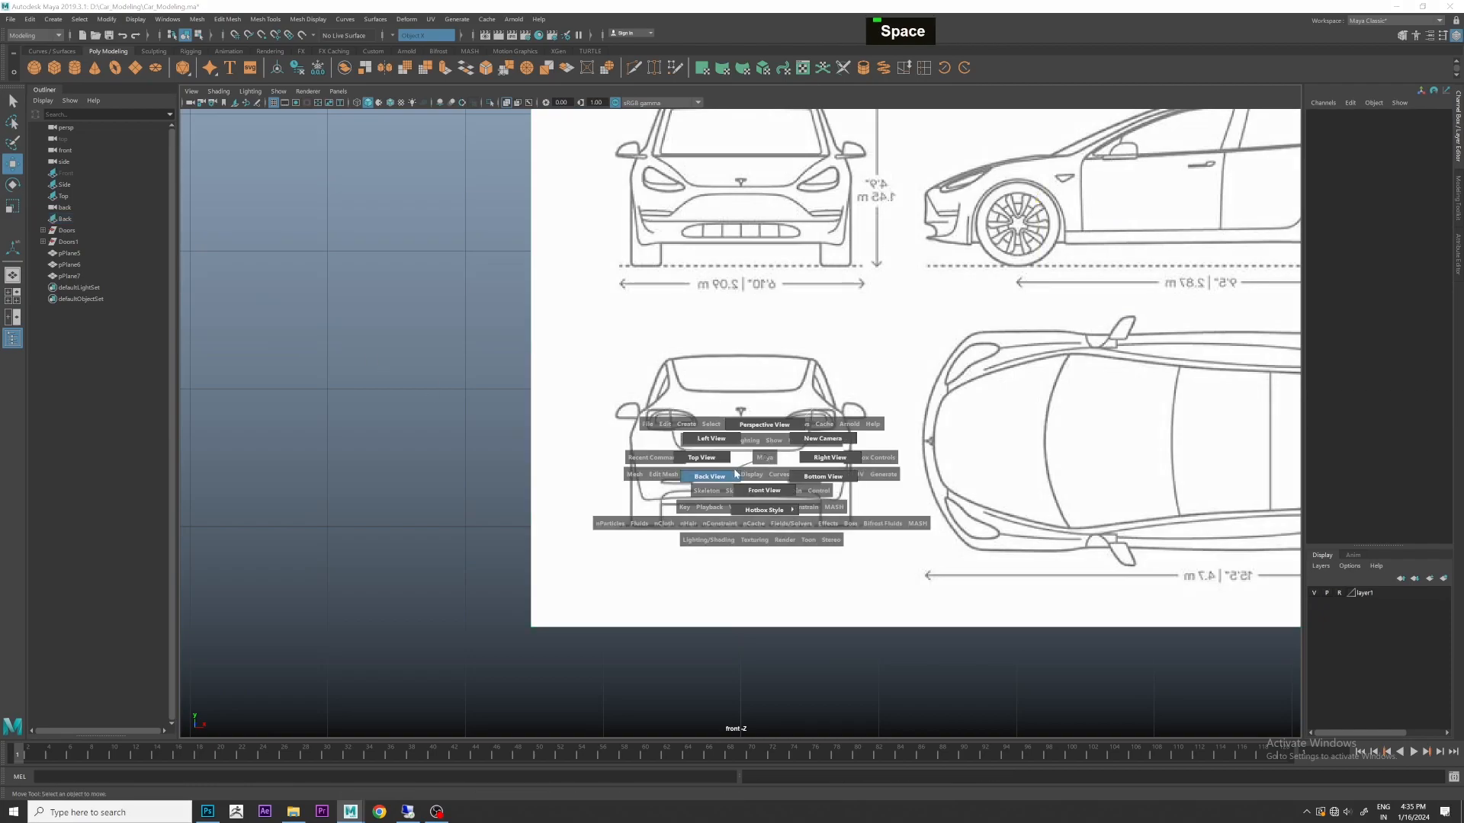
click(734, 478)
scroll(889, 469, up, 6)
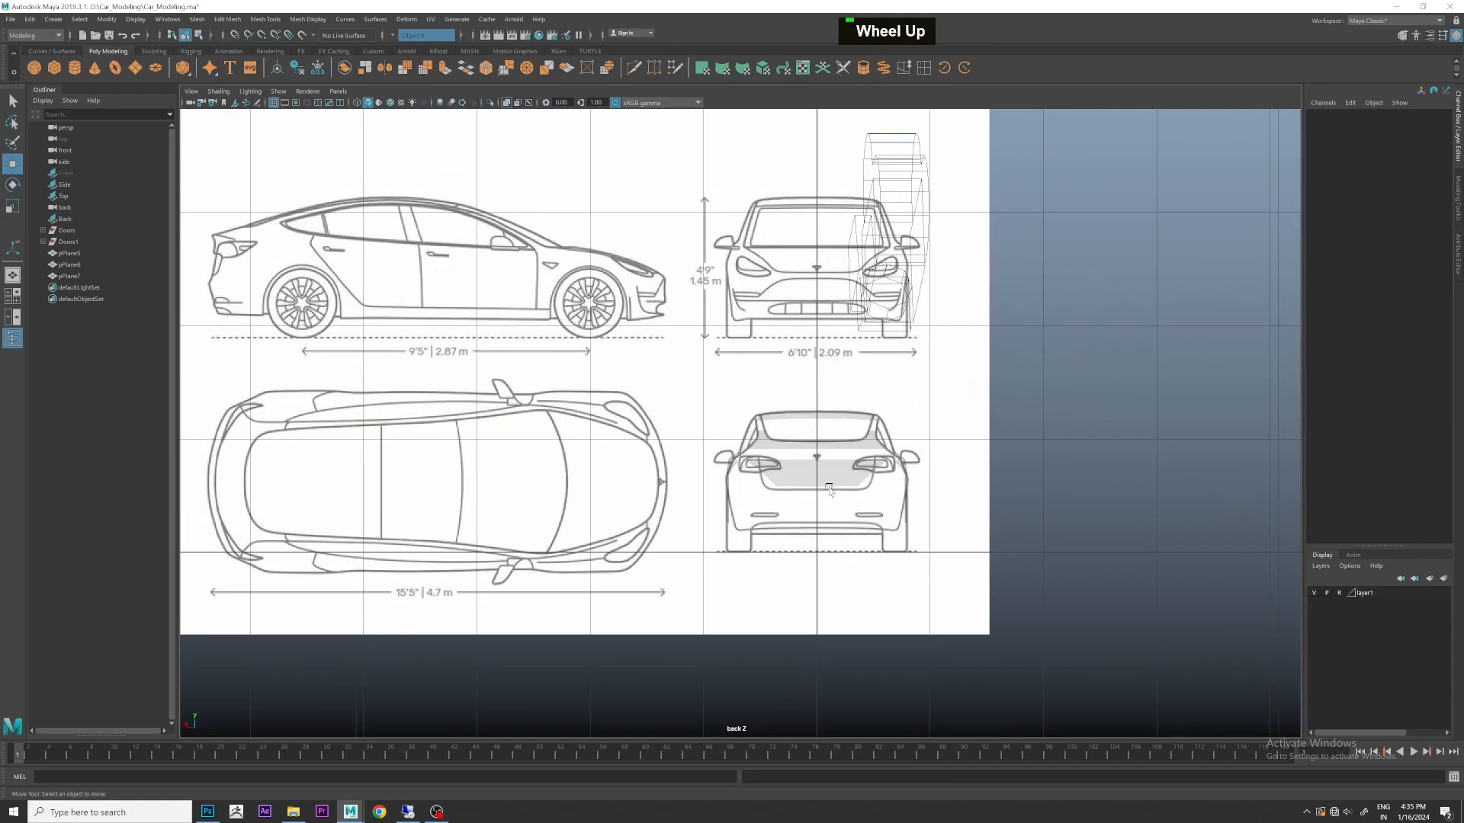
- Try to extrude the top edges of the trunk panel's arms upward along the rear window frame in back view
scroll(889, 468, up, 1)
alt+middle_drag(946, 467, 828, 462)
scroll(828, 418, up, 2)
click(828, 418)
scroll(838, 420, up, 1)
scroll(830, 460, up, 2)
alt+middle_drag(1097, 443, 945, 435)
scroll(945, 436, up, 2)
alt+middle_drag(289, 394, 735, 408)
scroll(592, 431, up, 2)
right_drag(569, 437, 568, 395)
double_click(546, 444)
alt+middle_drag(539, 335, 509, 333)
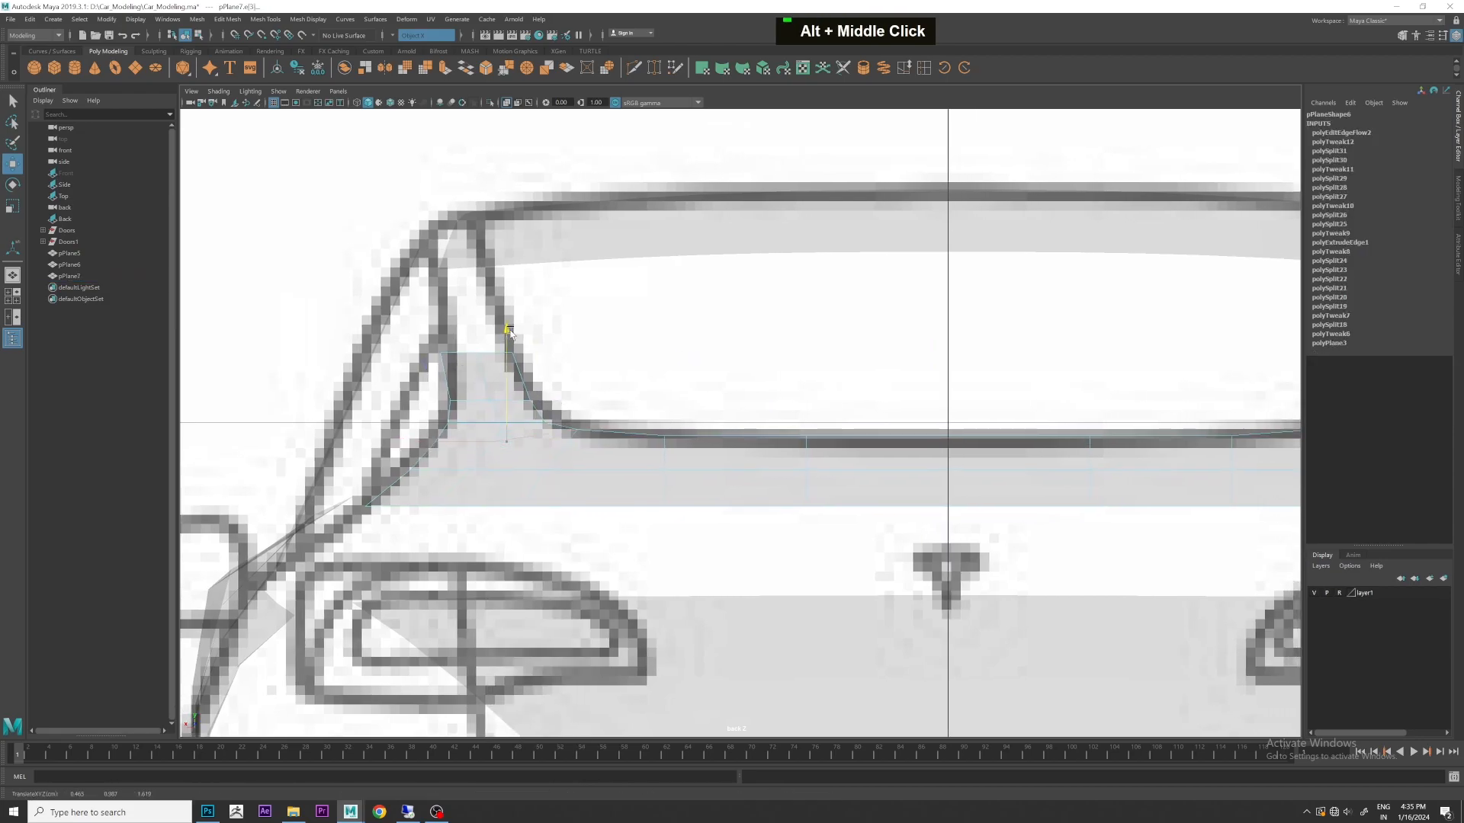
alt+scroll(489, 385, up, 1)
alt+middle_drag(488, 385, 596, 414)
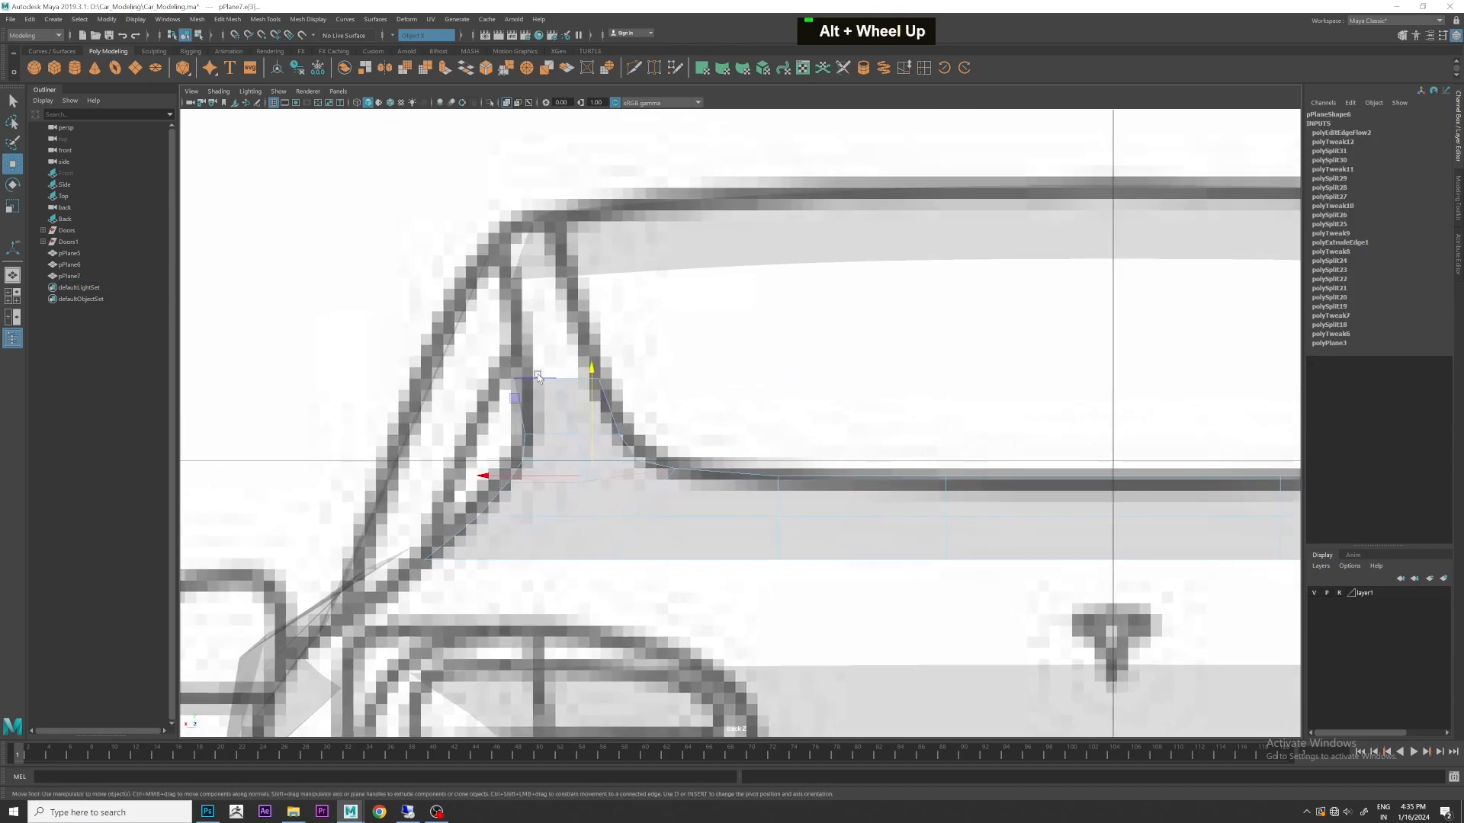
shift+drag(473, 297, 472, 250)
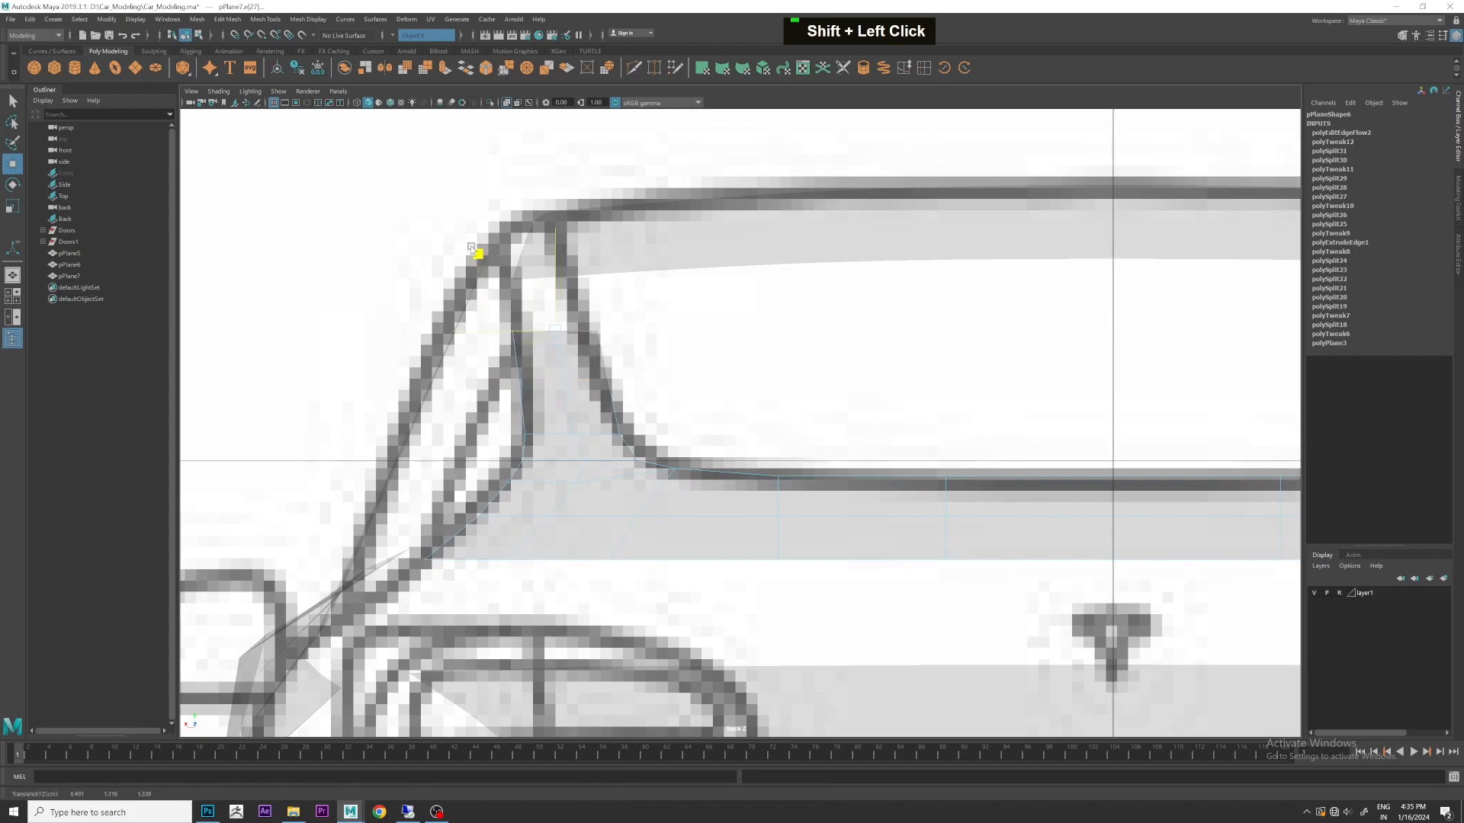
key(ctrl+z)
- Move the trunk panel's window corner and outer border vertices sideways onto the blueprint lines in back view
scroll(918, 337, down, 5)
scroll(915, 340, up, 1)
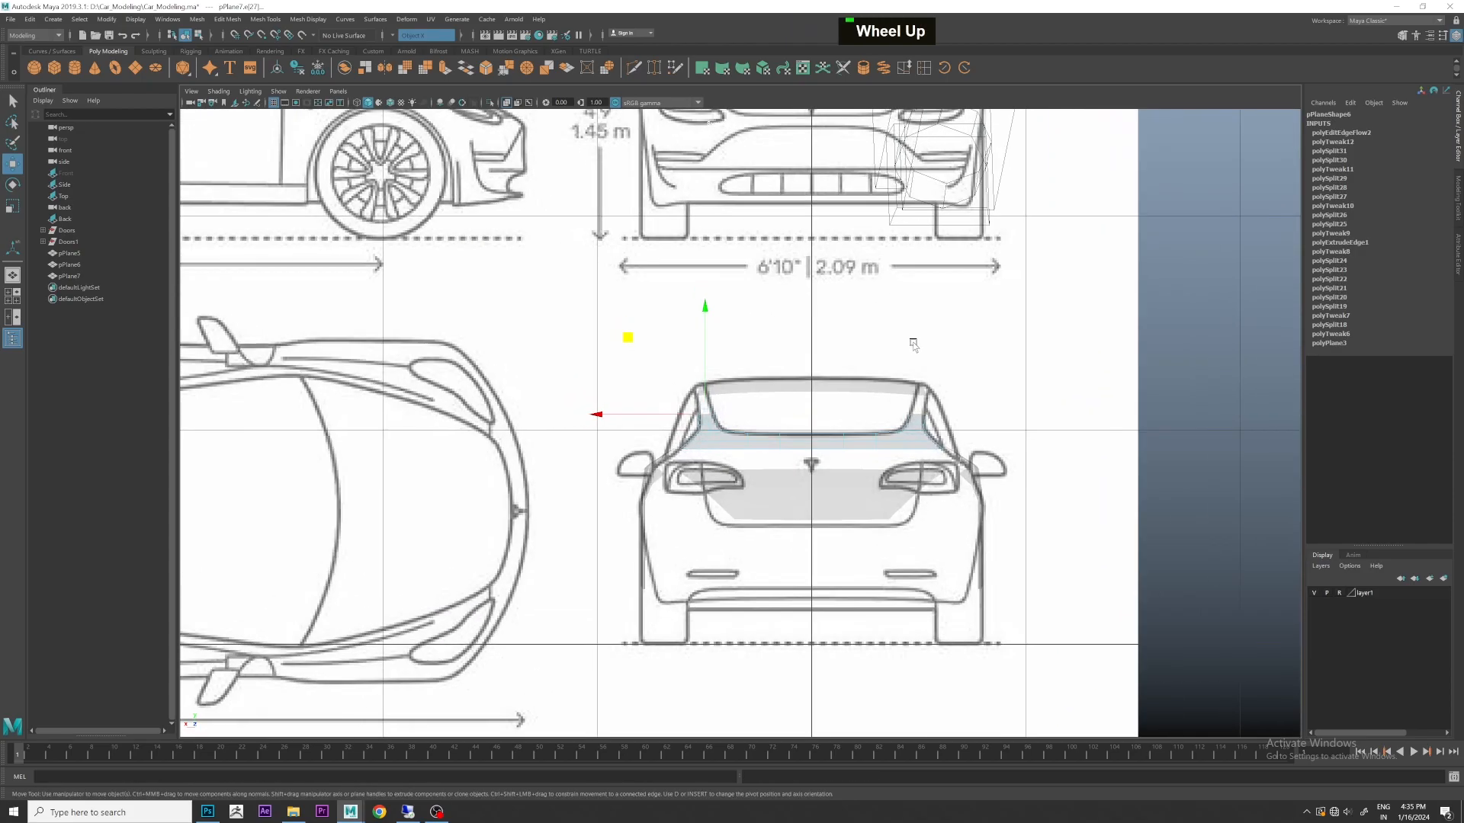
scroll(859, 332, down, 2)
scroll(859, 332, up, 8)
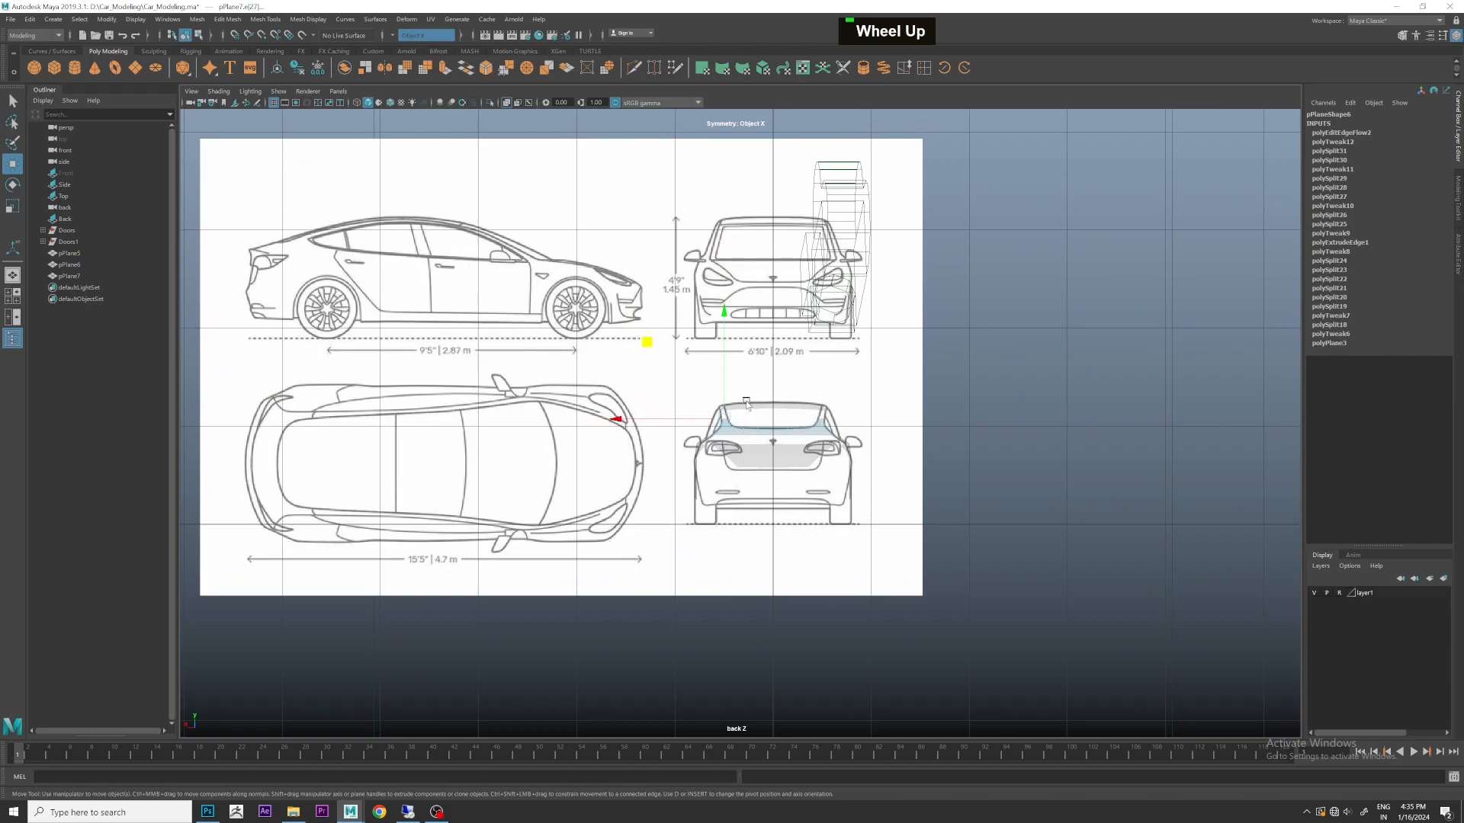
scroll(813, 410, up, 2)
alt+middle_drag(812, 410, 725, 445)
scroll(724, 445, up, 4)
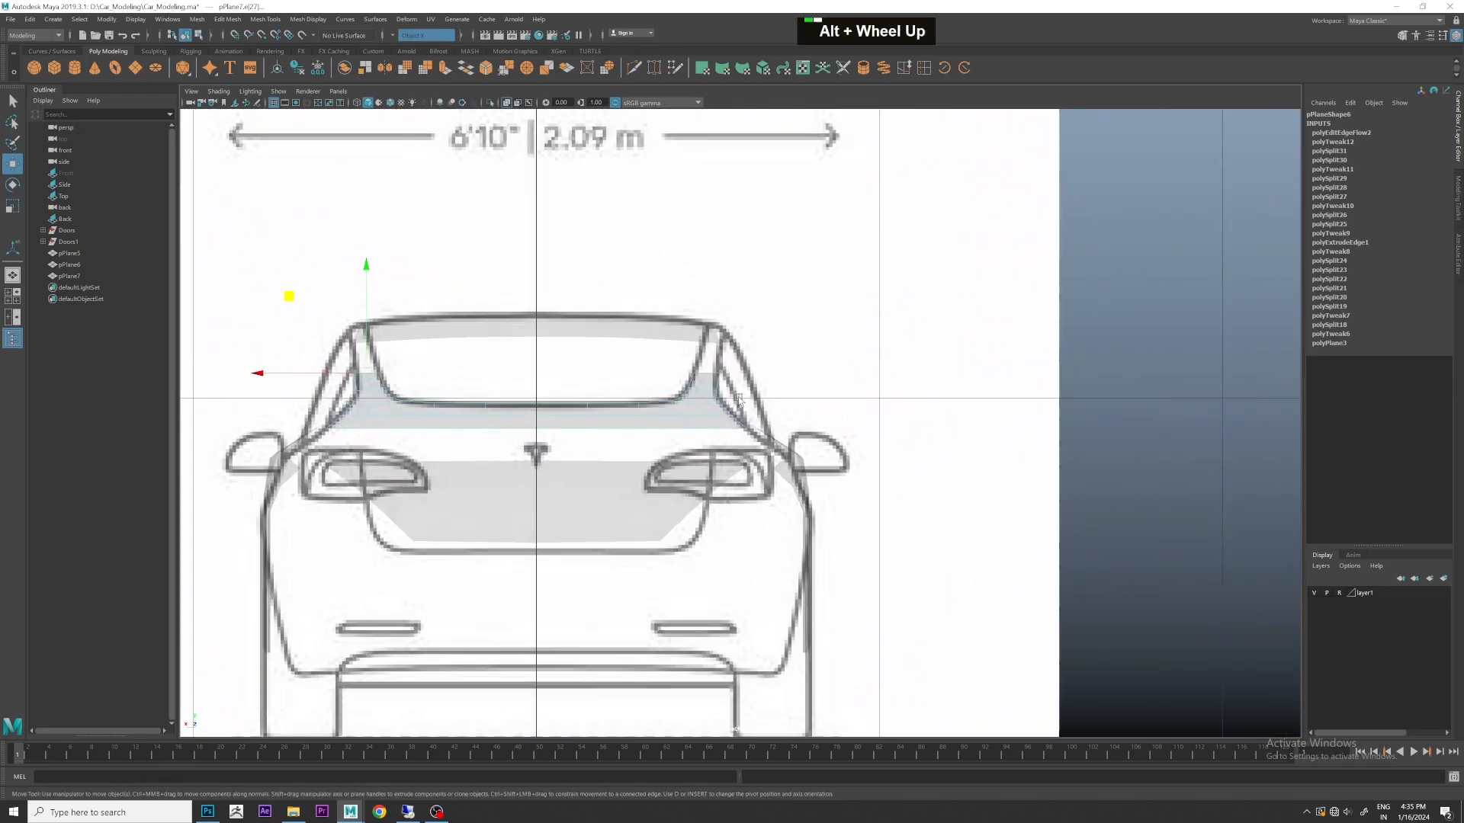
scroll(724, 444, up, 4)
right_click(632, 460)
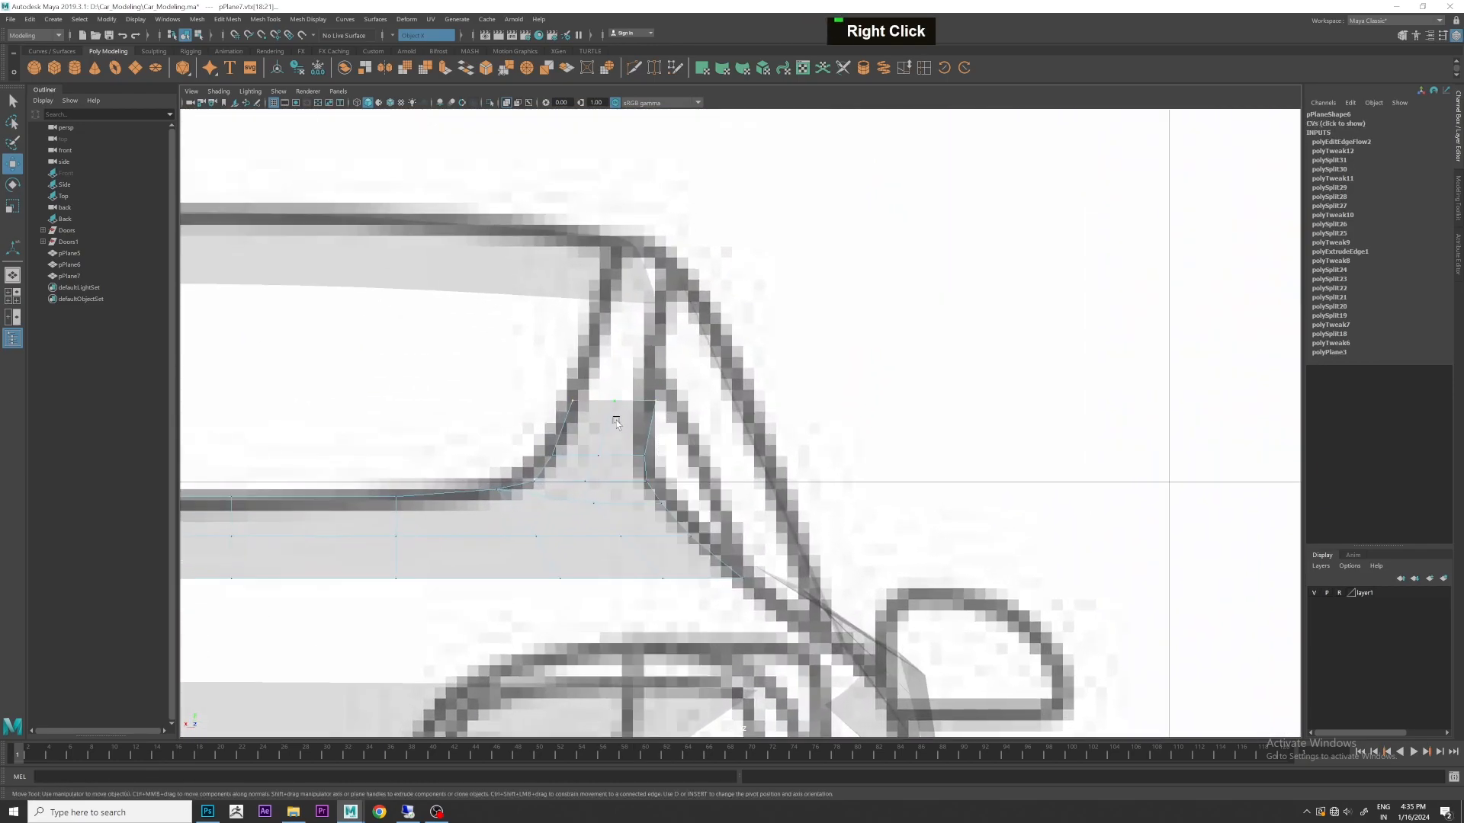
scroll(632, 460, up, 1)
scroll(690, 512, up, 1)
drag(612, 528, 622, 528)
click(477, 497)
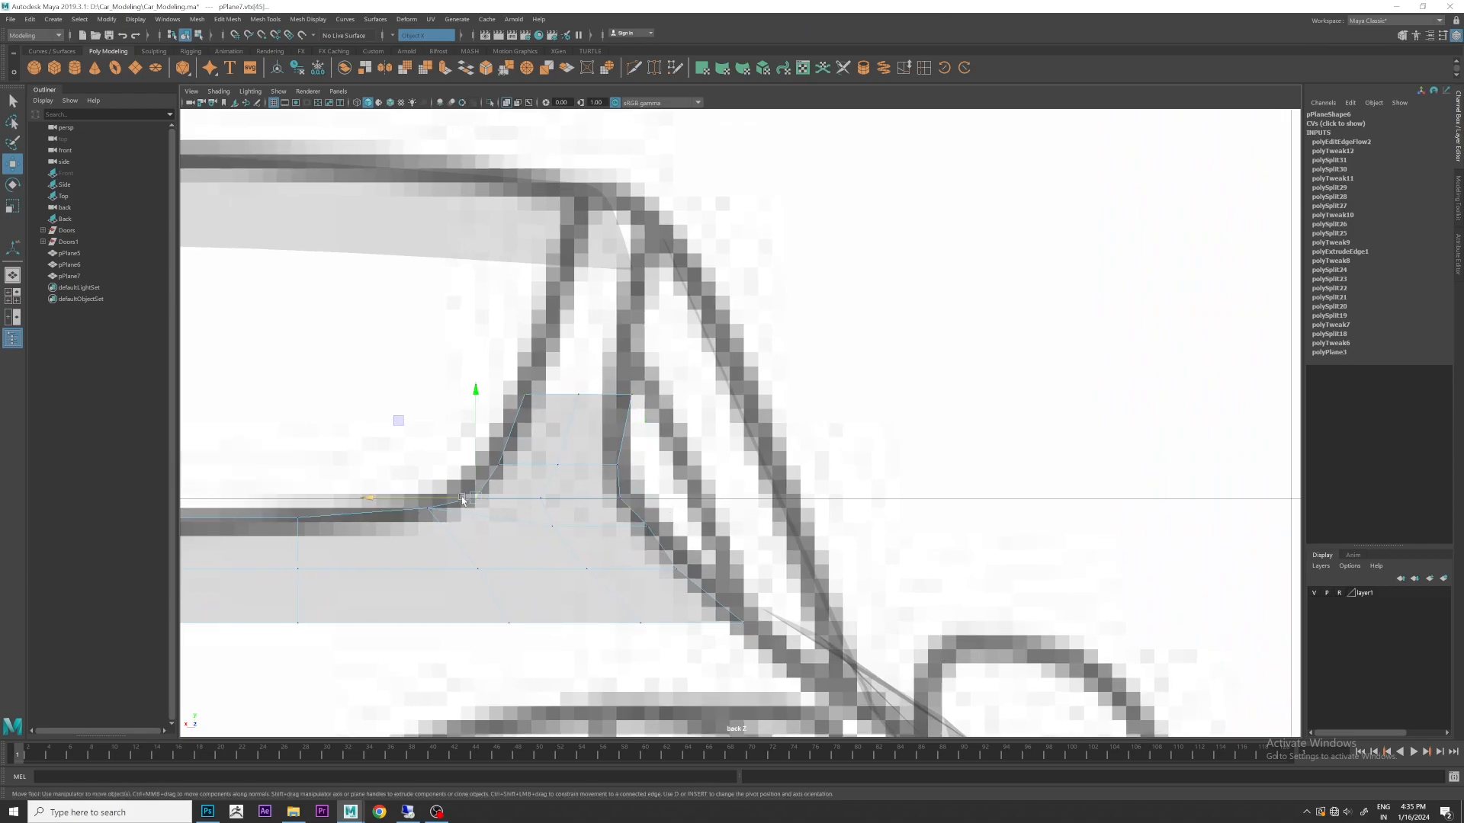
alt+middle_drag(667, 564, 637, 514)
drag(628, 528, 641, 523)
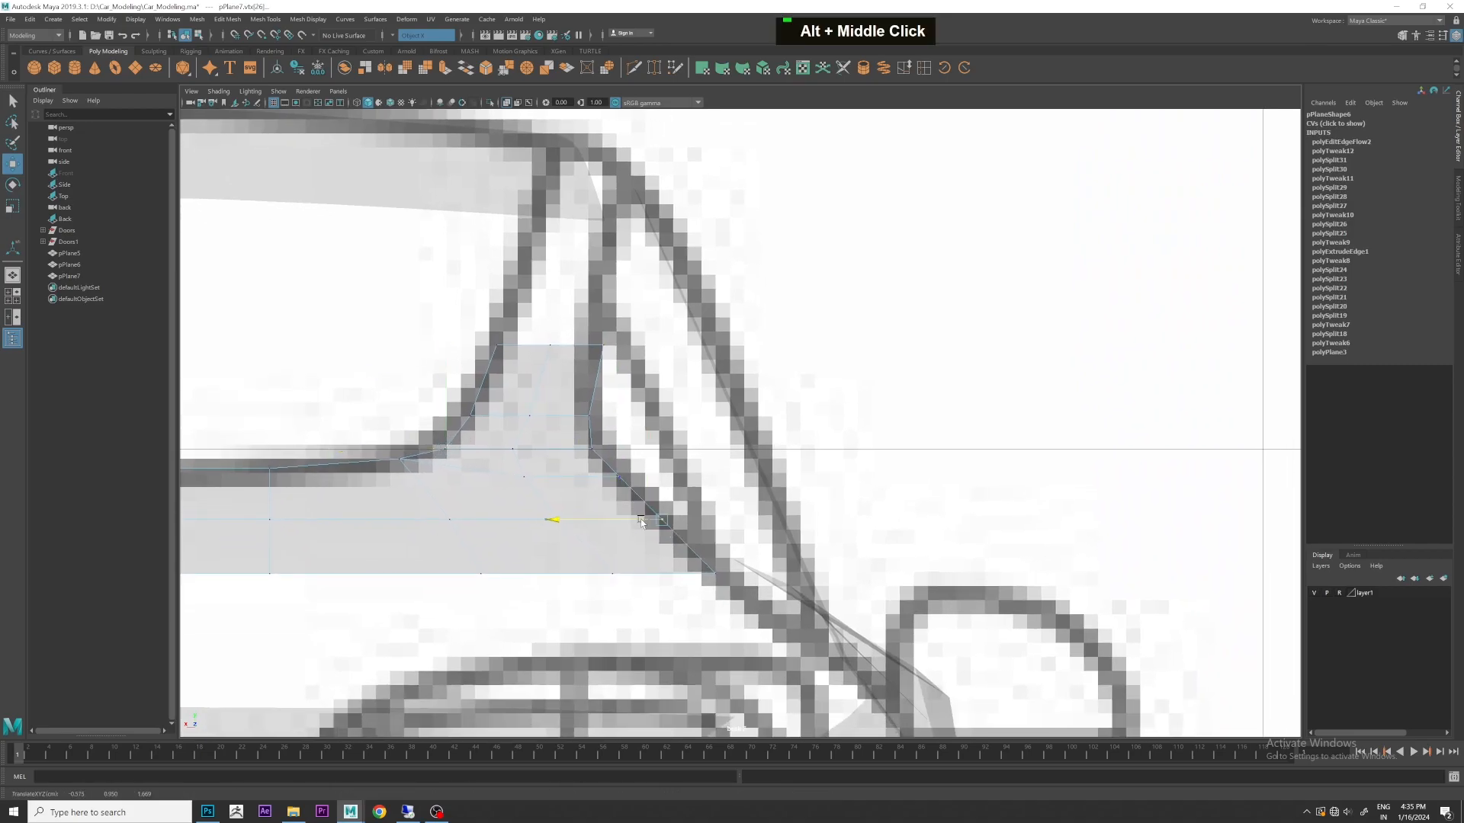
alt+middle_drag(553, 286, 666, 418)
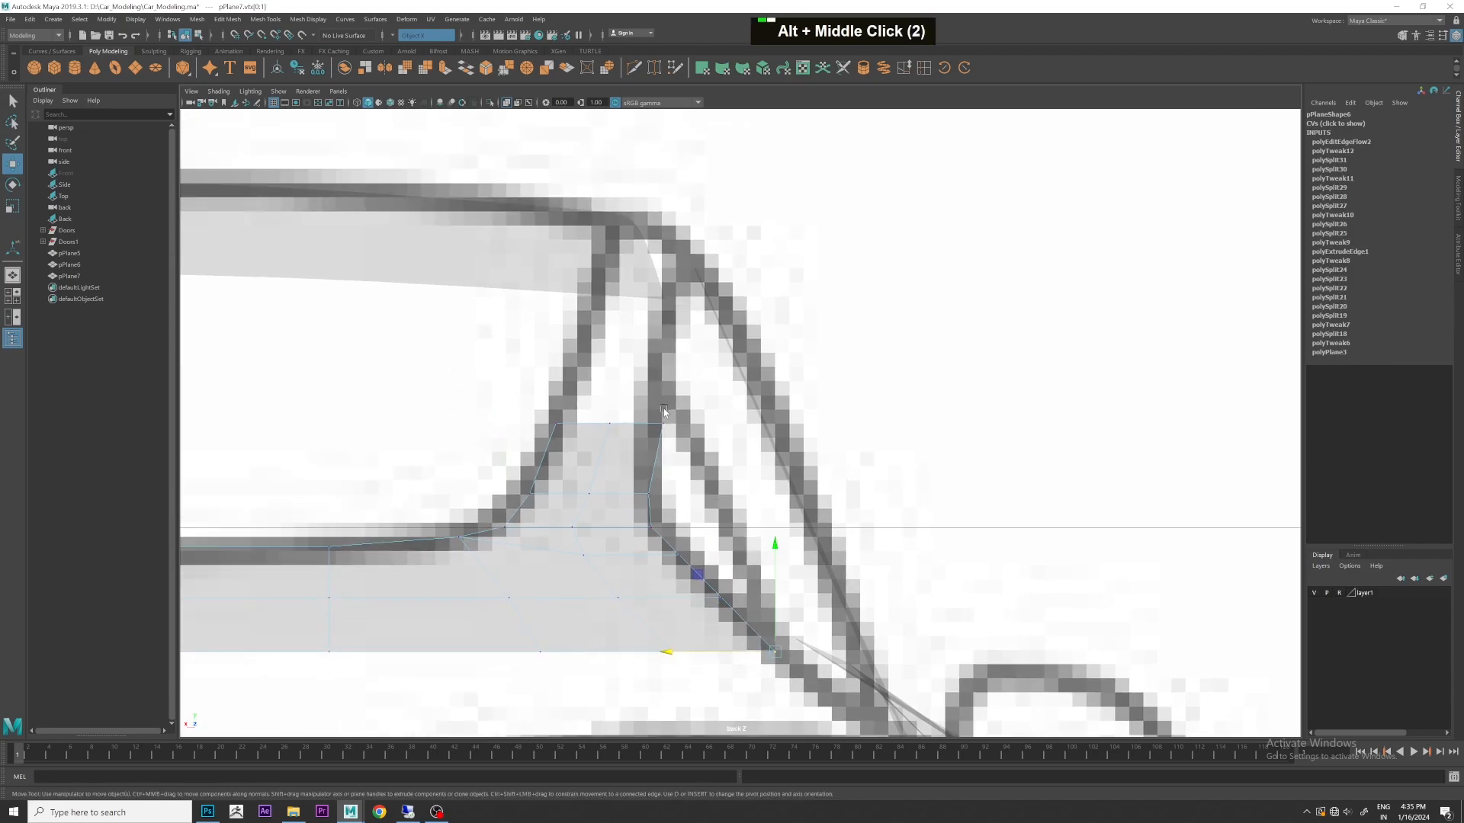
- Adjust the arm's top corner, inner and window-curve vertices so the arm follows the rear window outline in back view
drag(653, 427, 629, 427)
click(520, 497)
drag(526, 425, 528, 427)
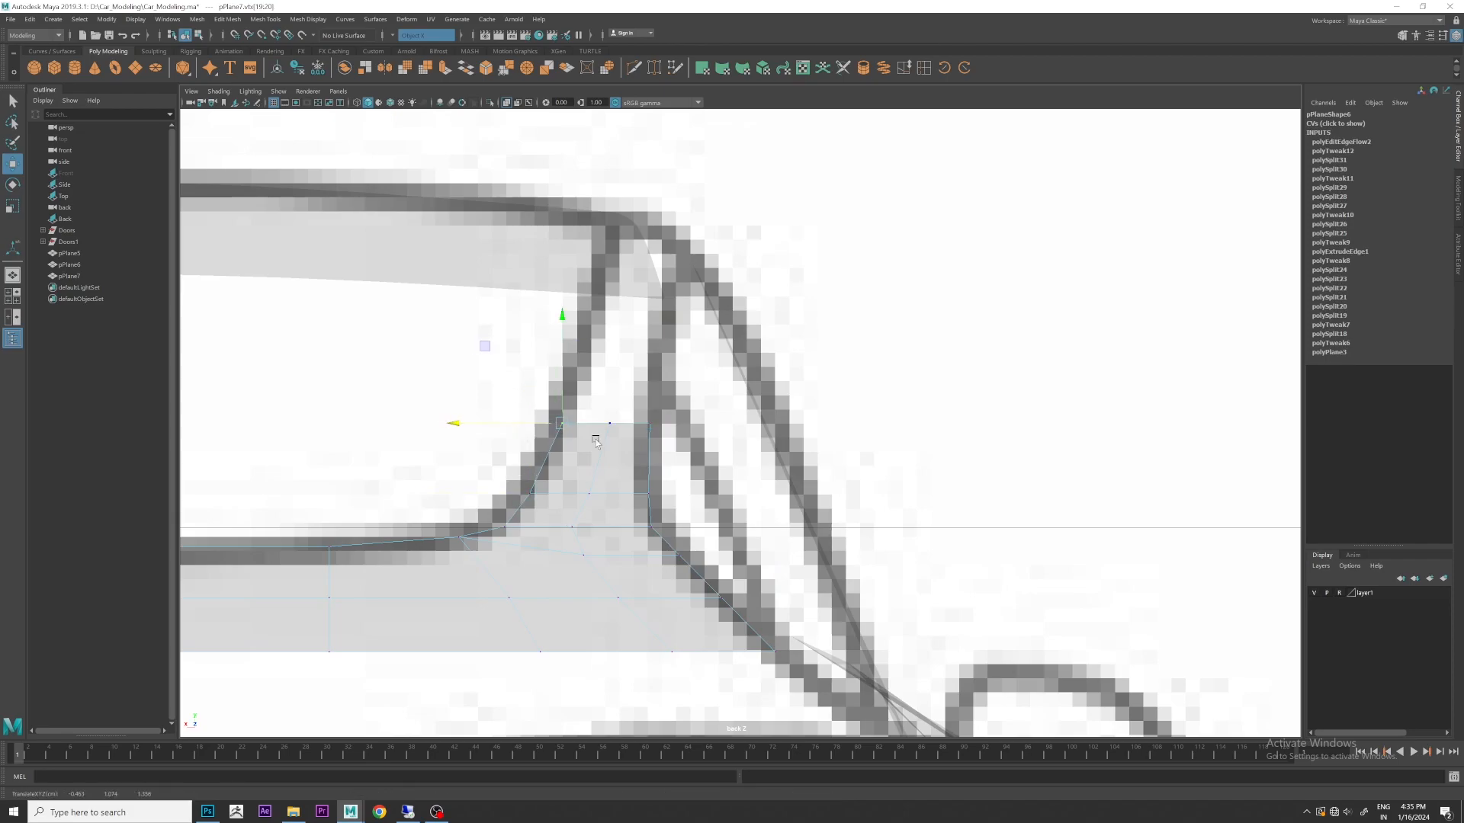
alt+middle_drag(596, 442, 714, 482)
drag(650, 492, 651, 493)
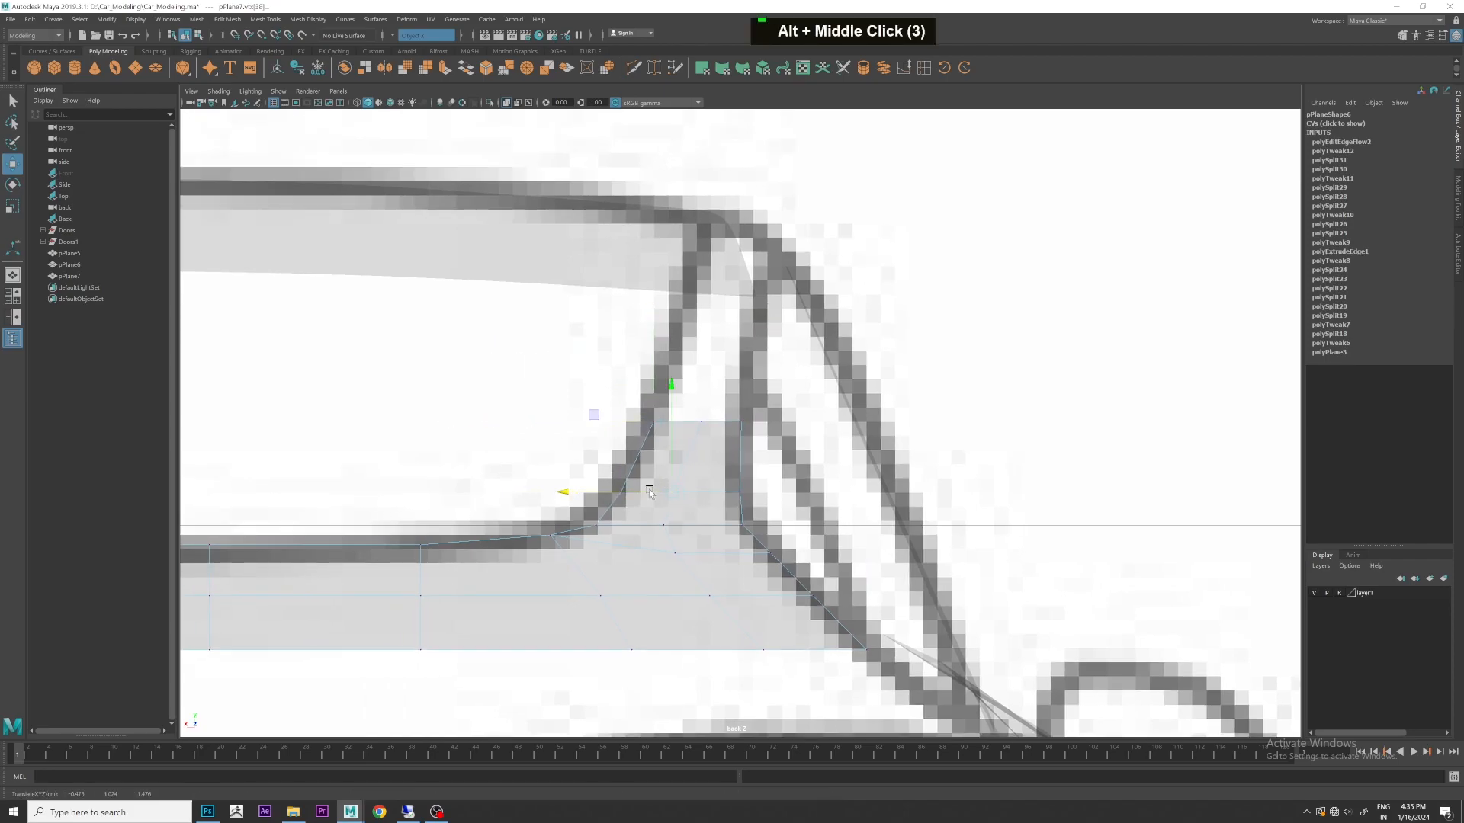
drag(700, 586, 774, 659)
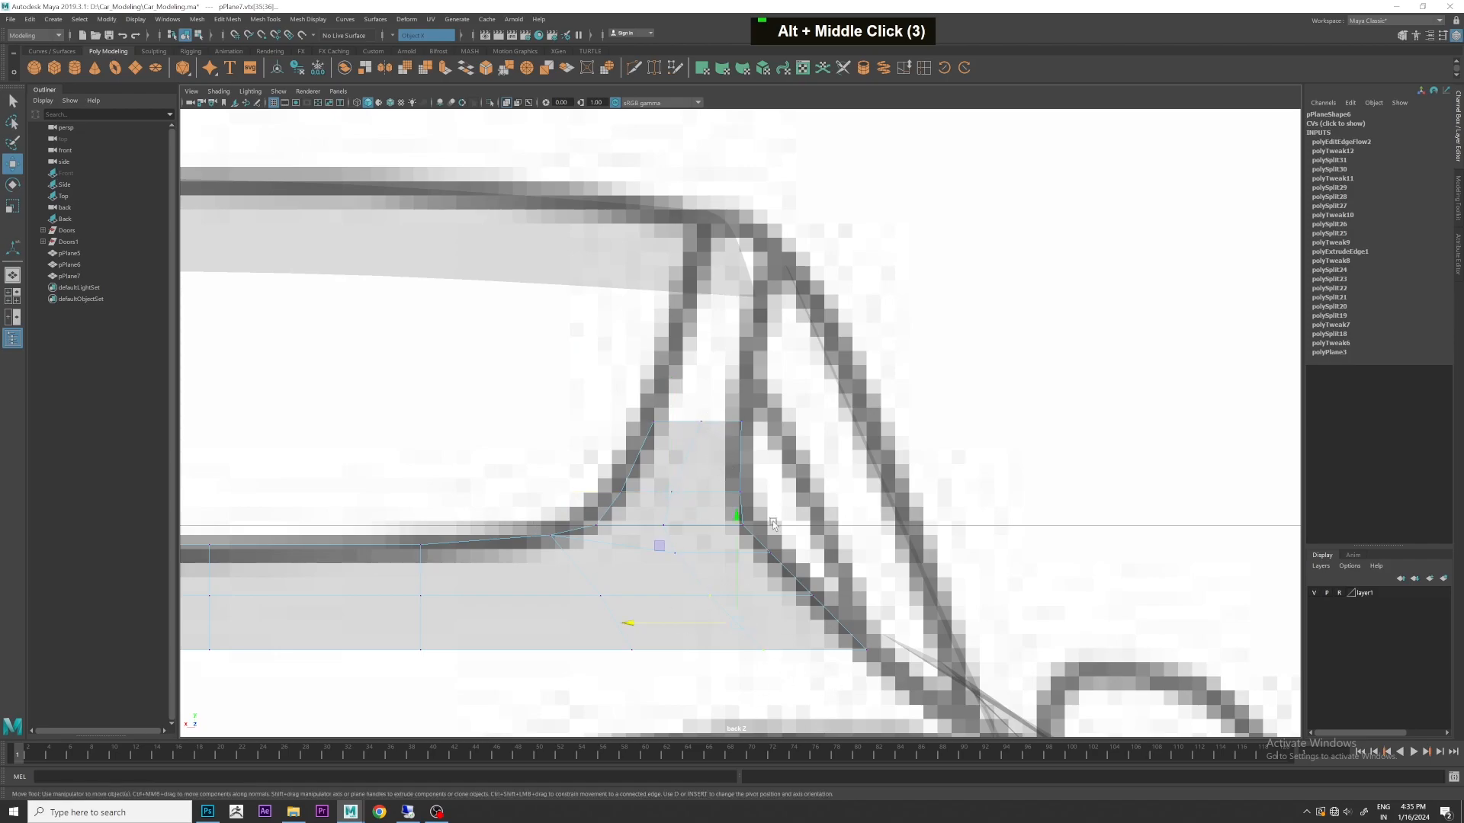
drag(549, 497, 552, 492)
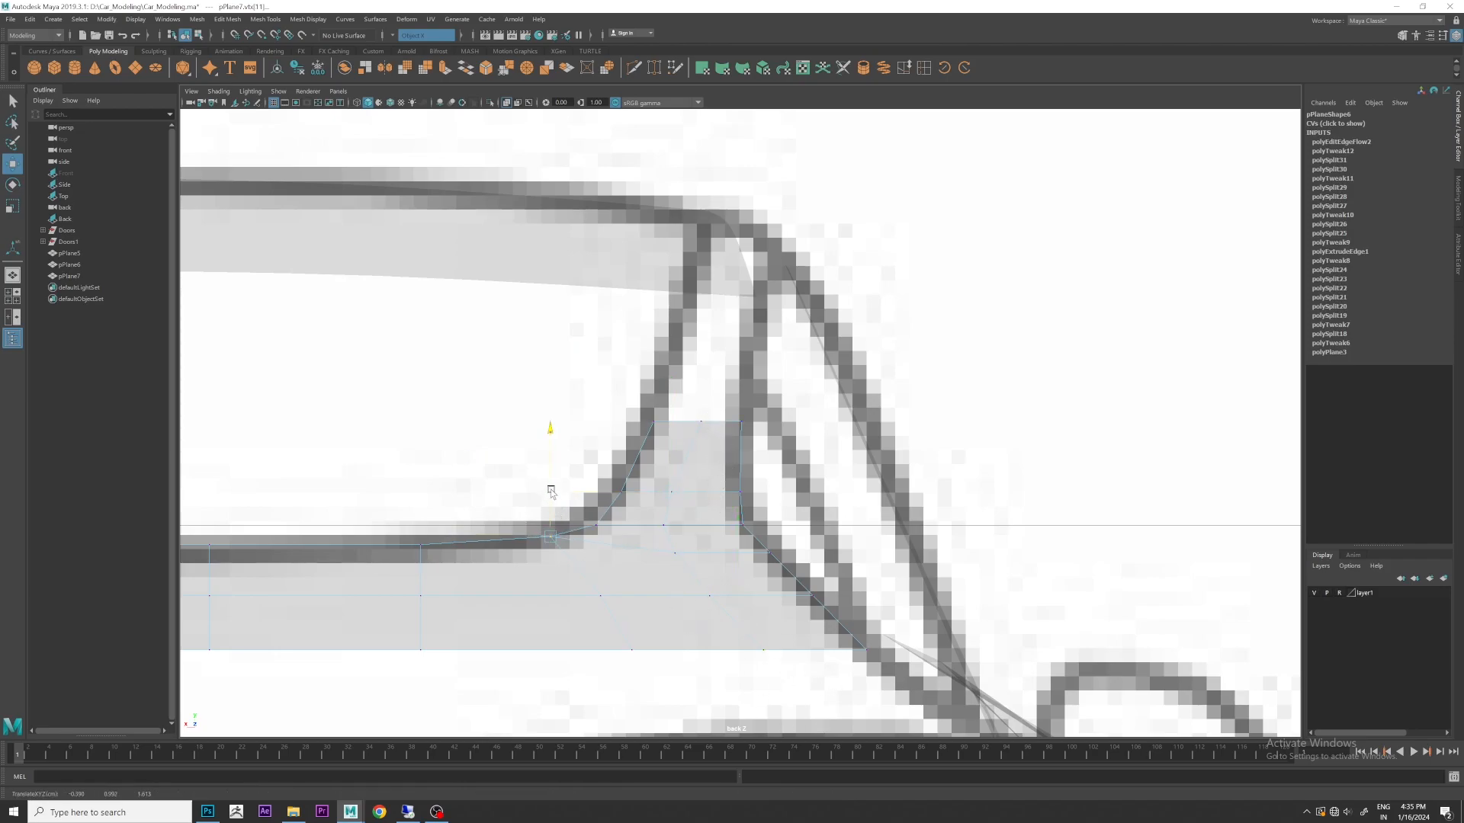
- Align the middle window-side border vertices vertically with the rear window's lower line in back view
alt+middle_drag(475, 518, 1156, 488)
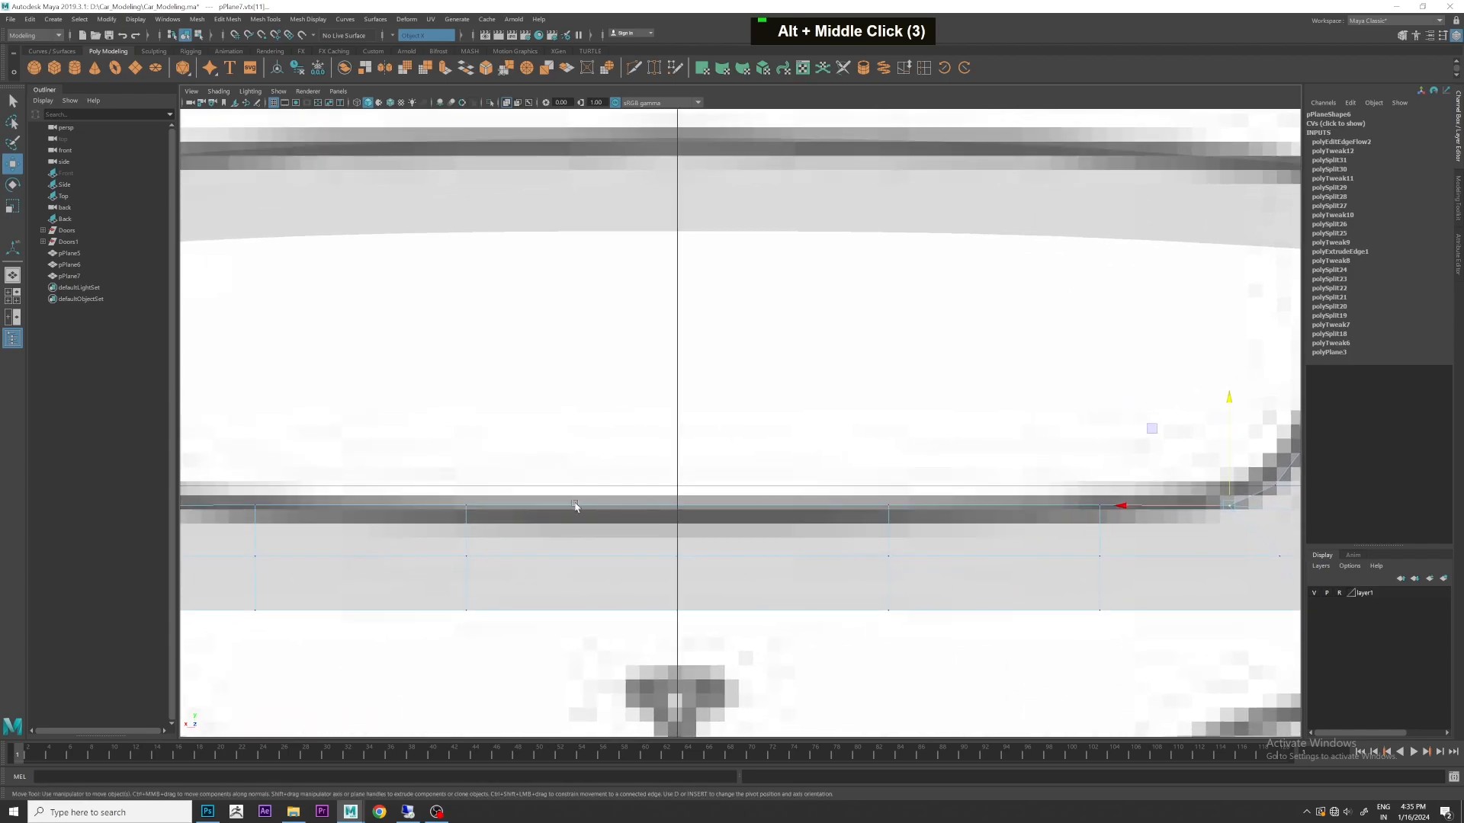
scroll(722, 479, down, 5)
scroll(722, 479, up, 3)
scroll(722, 478, up, 4)
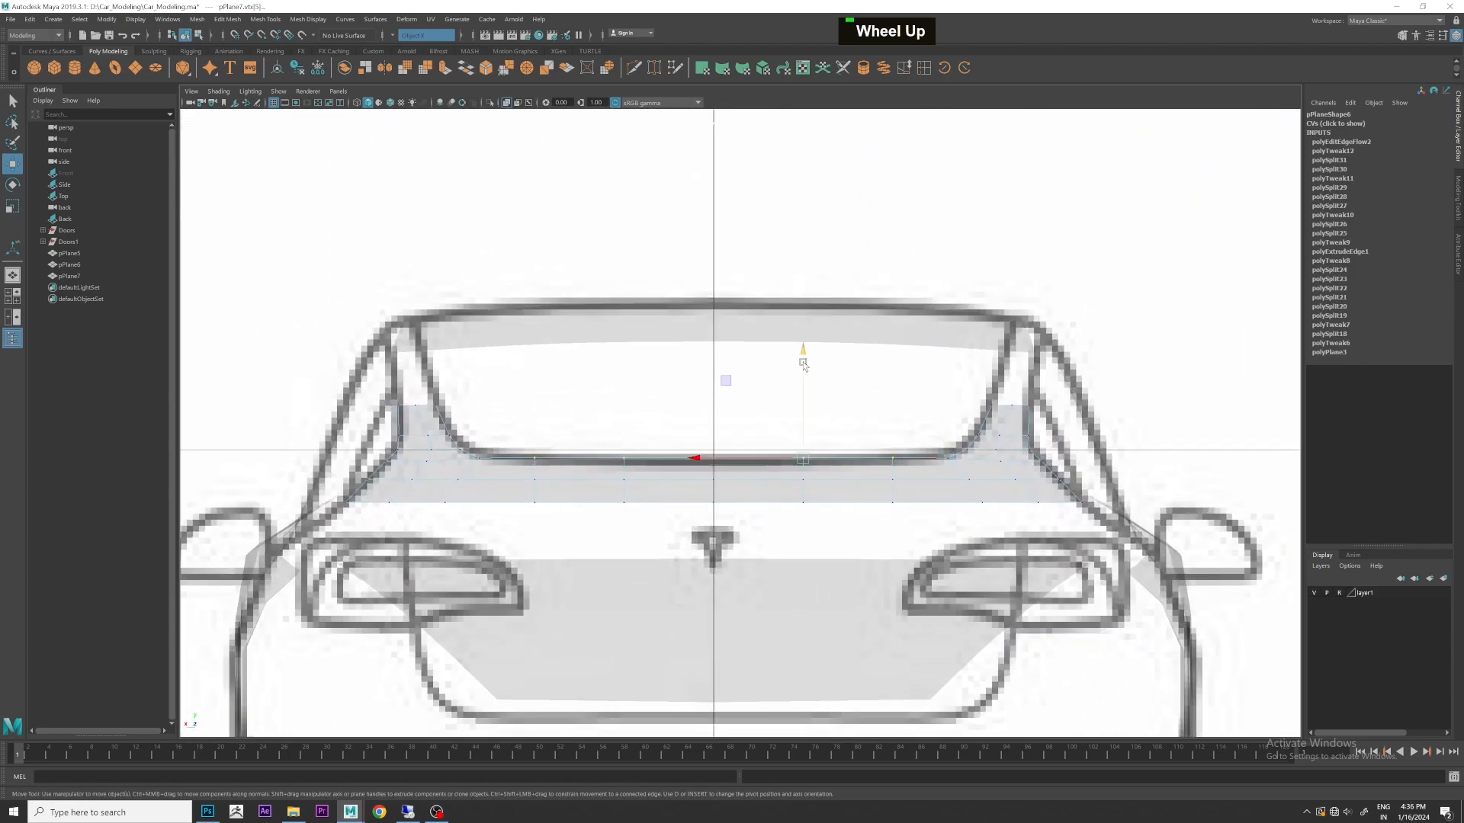
alt+middle_drag(839, 369, 592, 407)
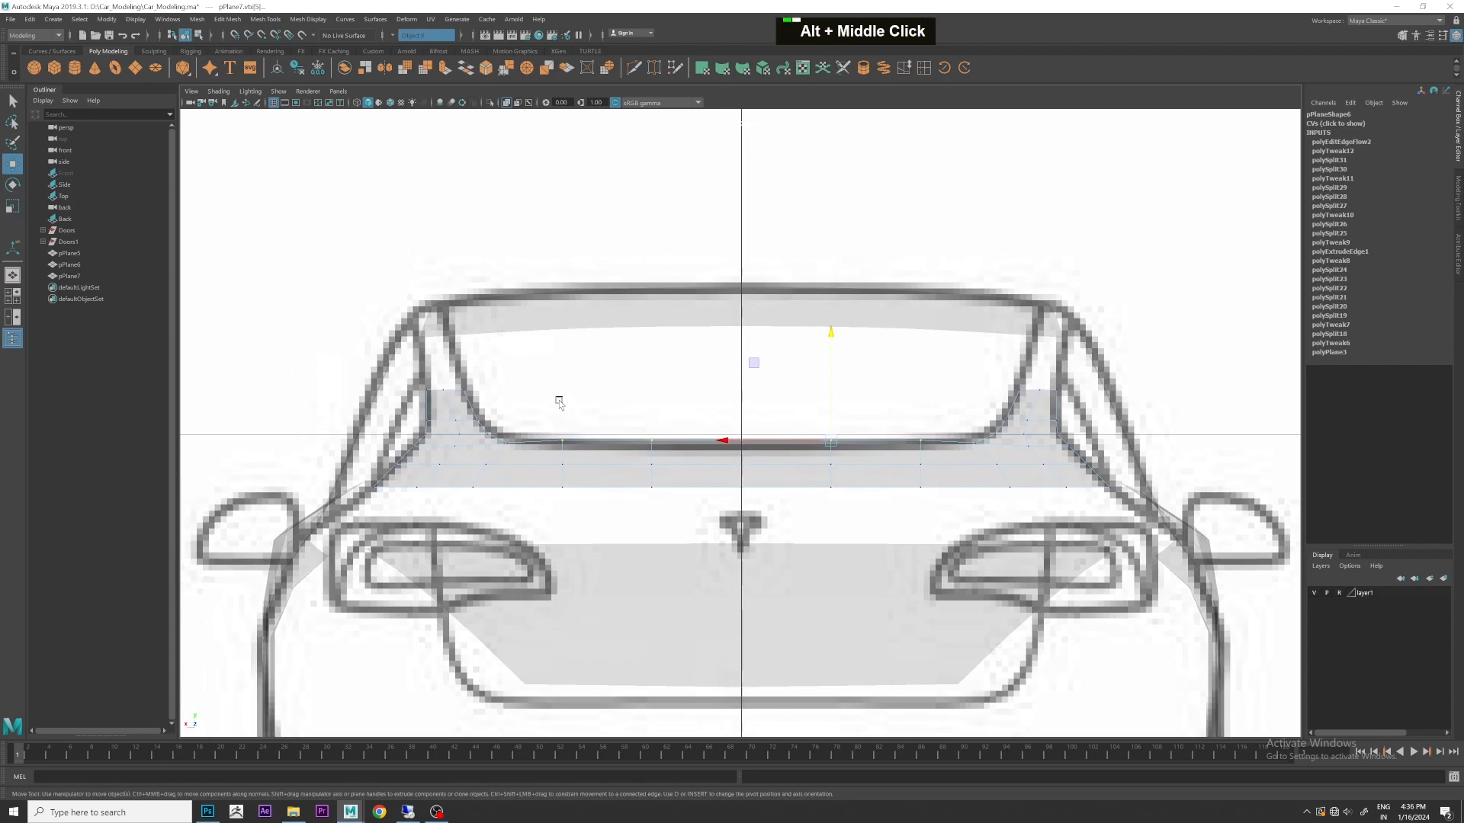
scroll(821, 384, up, 3)
- Return to object mode and examine the trunk panel together with the doors, roof and hood panels in perspective
key(space)
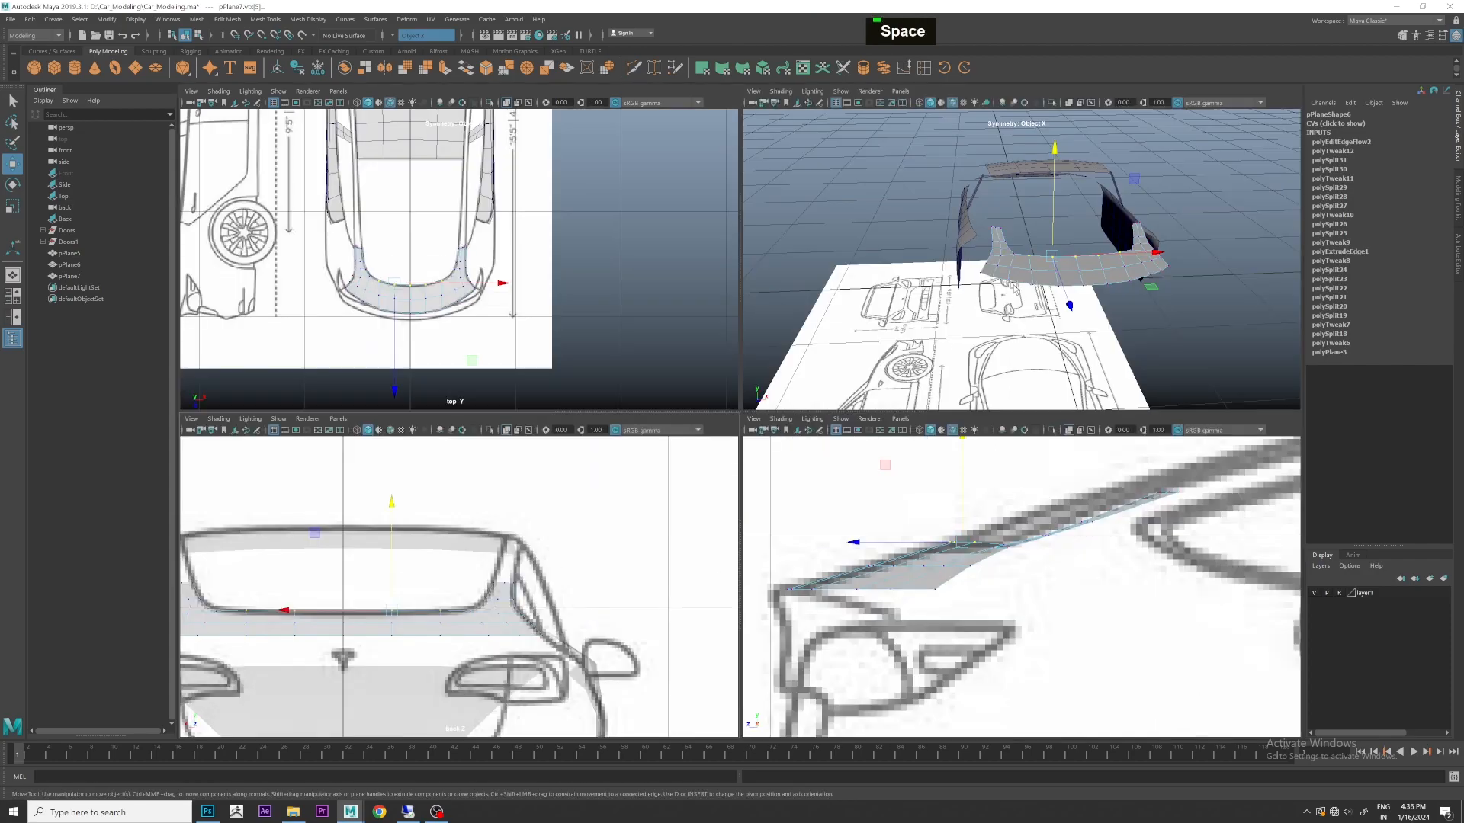
key(space)
alt+drag(1032, 290, 919, 446)
right_drag(918, 446, 1179, 287)
alt+drag(1180, 287, 1246, 350)
scroll(1004, 353, down, 3)
alt+drag(1004, 353, 751, 427)
scroll(938, 405, down, 3)
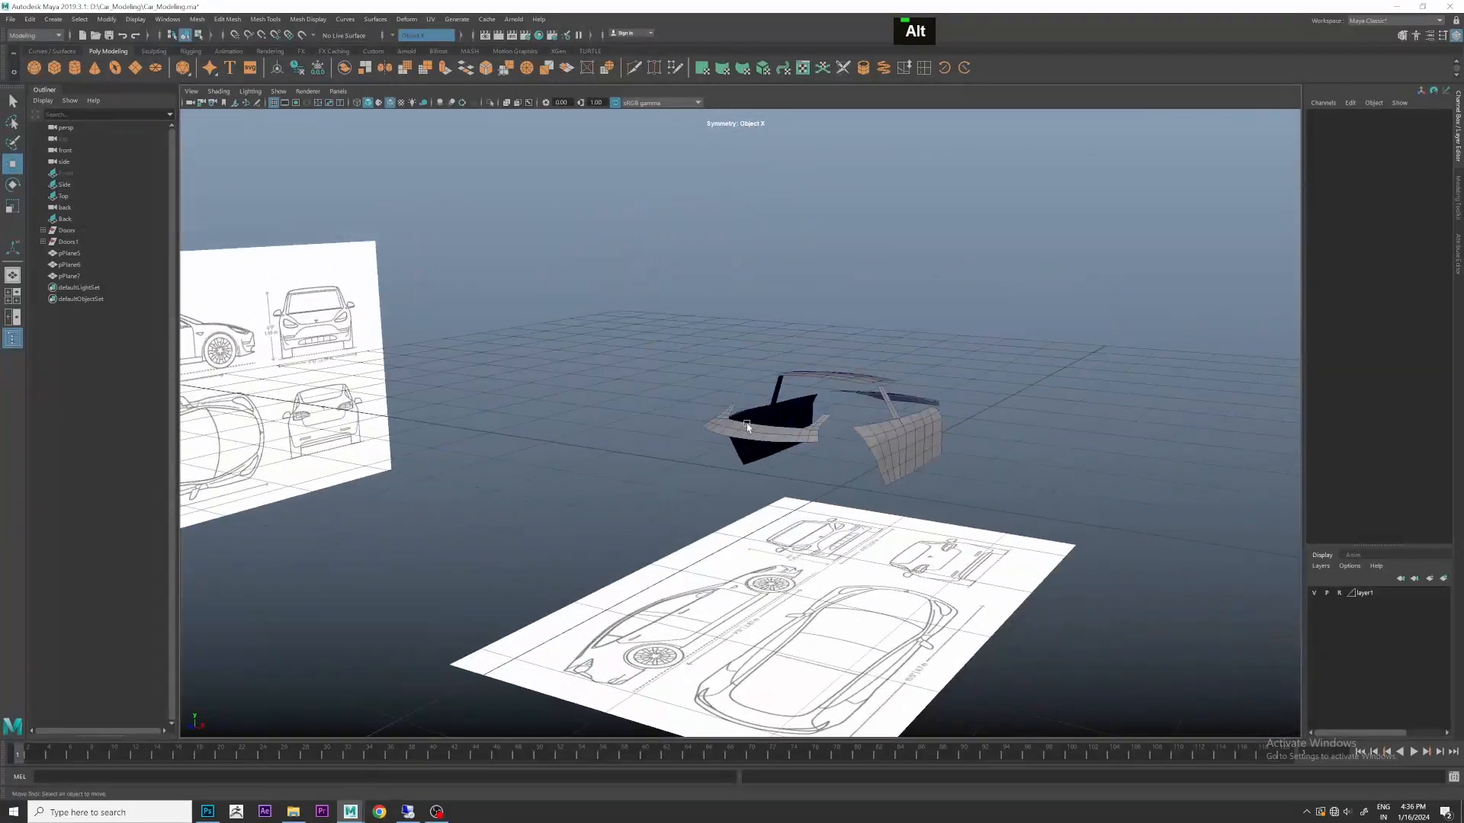
click(751, 428)
scroll(747, 433, up, 2)
click(818, 313)
scroll(818, 314, up, 2)
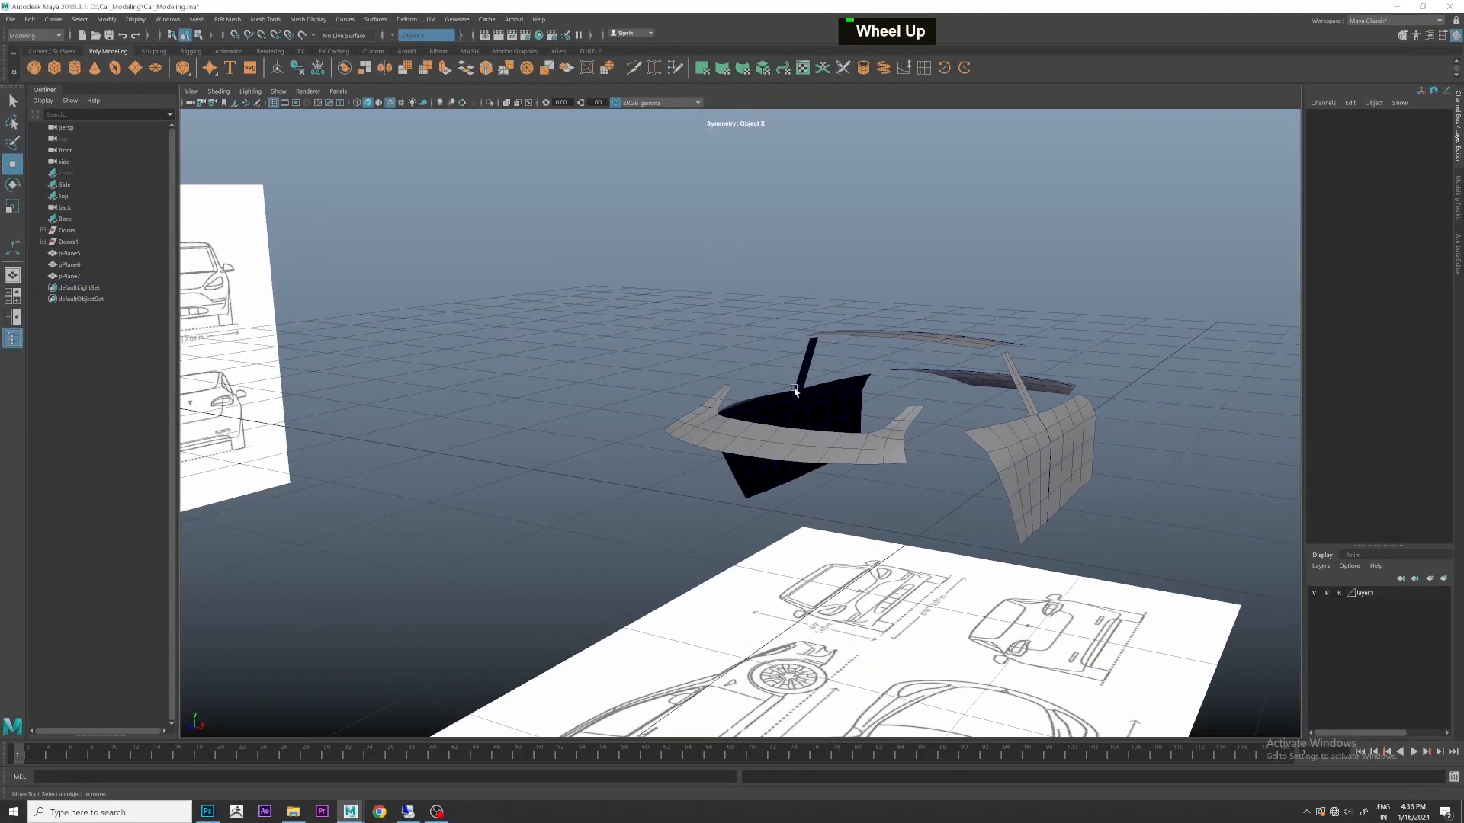
alt+drag(818, 313, 854, 374)
alt+middle_drag(854, 374, 848, 373)
alt+drag(849, 373, 856, 379)
alt+middle_drag(856, 379, 810, 373)
alt+drag(811, 373, 905, 500)
- Duplicate the door pillar strip in side view and place the copy over the rear window divider at Translate Z 0.733
key(space)
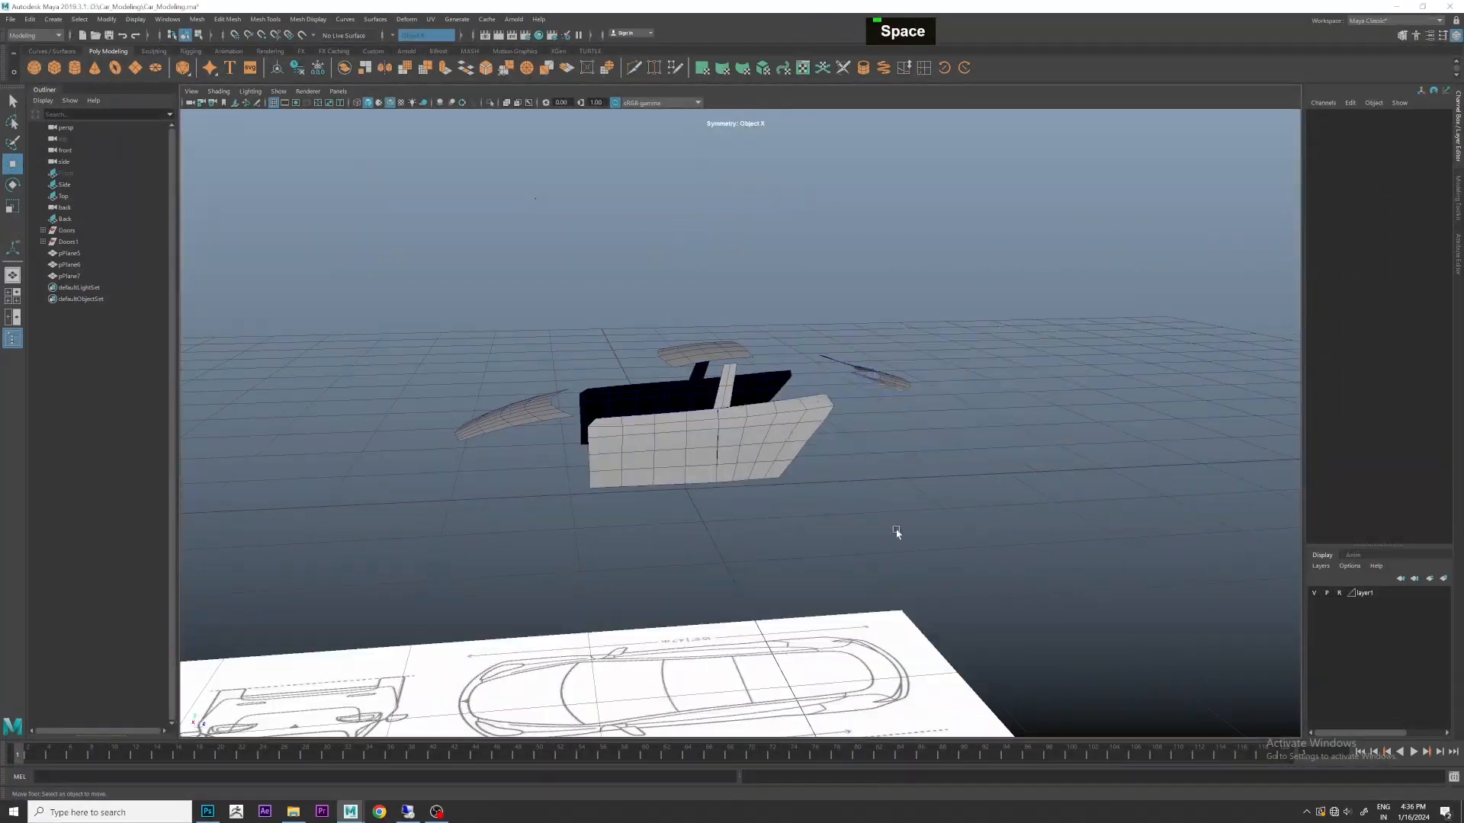
key(space)
scroll(944, 451, down, 2)
scroll(878, 463, up, 2)
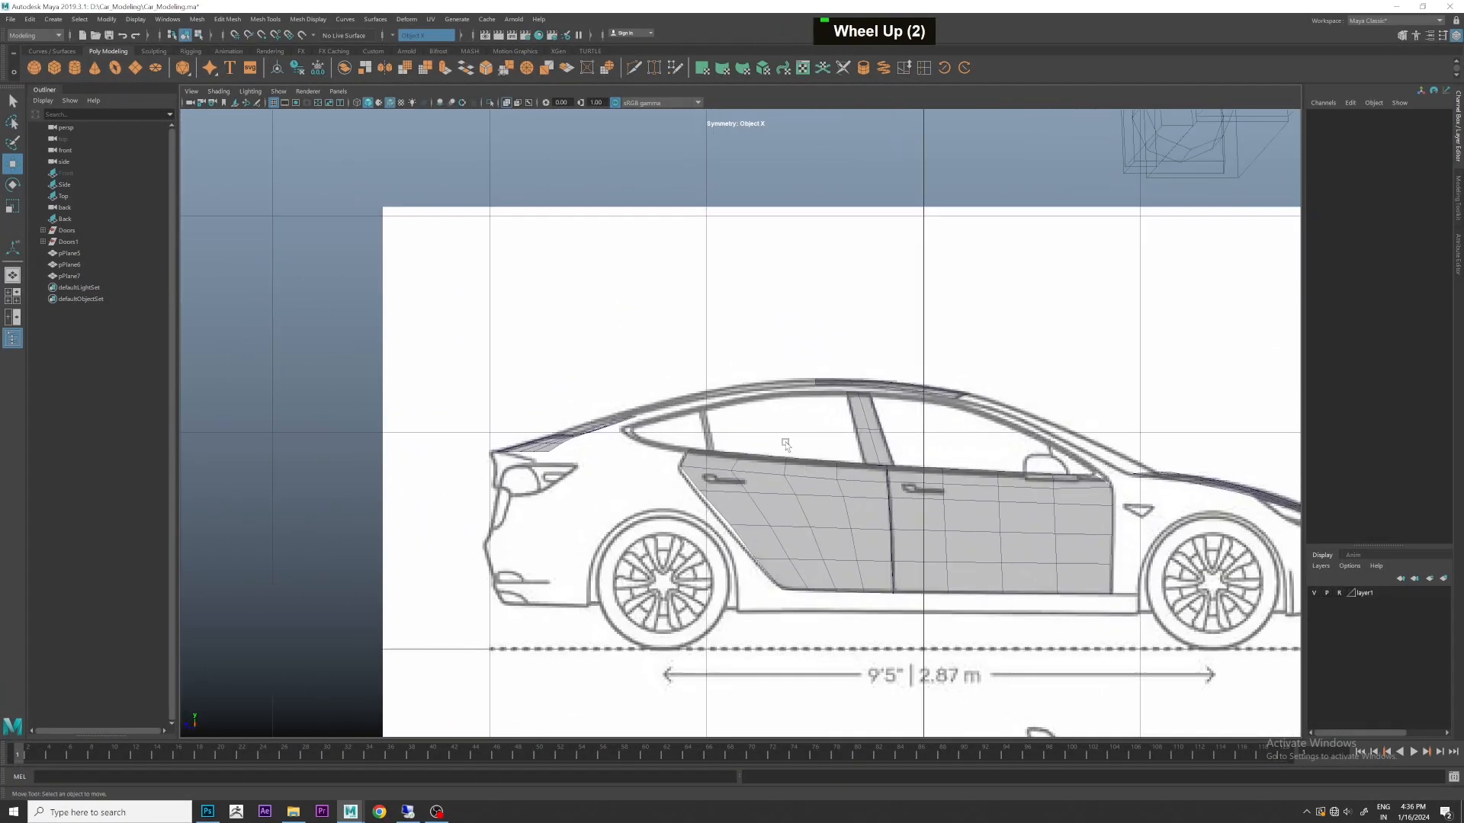
scroll(886, 433, up, 2)
click(877, 431)
shift+drag(856, 431, 657, 424)
scroll(660, 427, up, 1)
- Scale the copied strip to about 0.53 × 0.59 × 0.38 and shift it to Translate Z 0.752 to match the window divider
key(r)
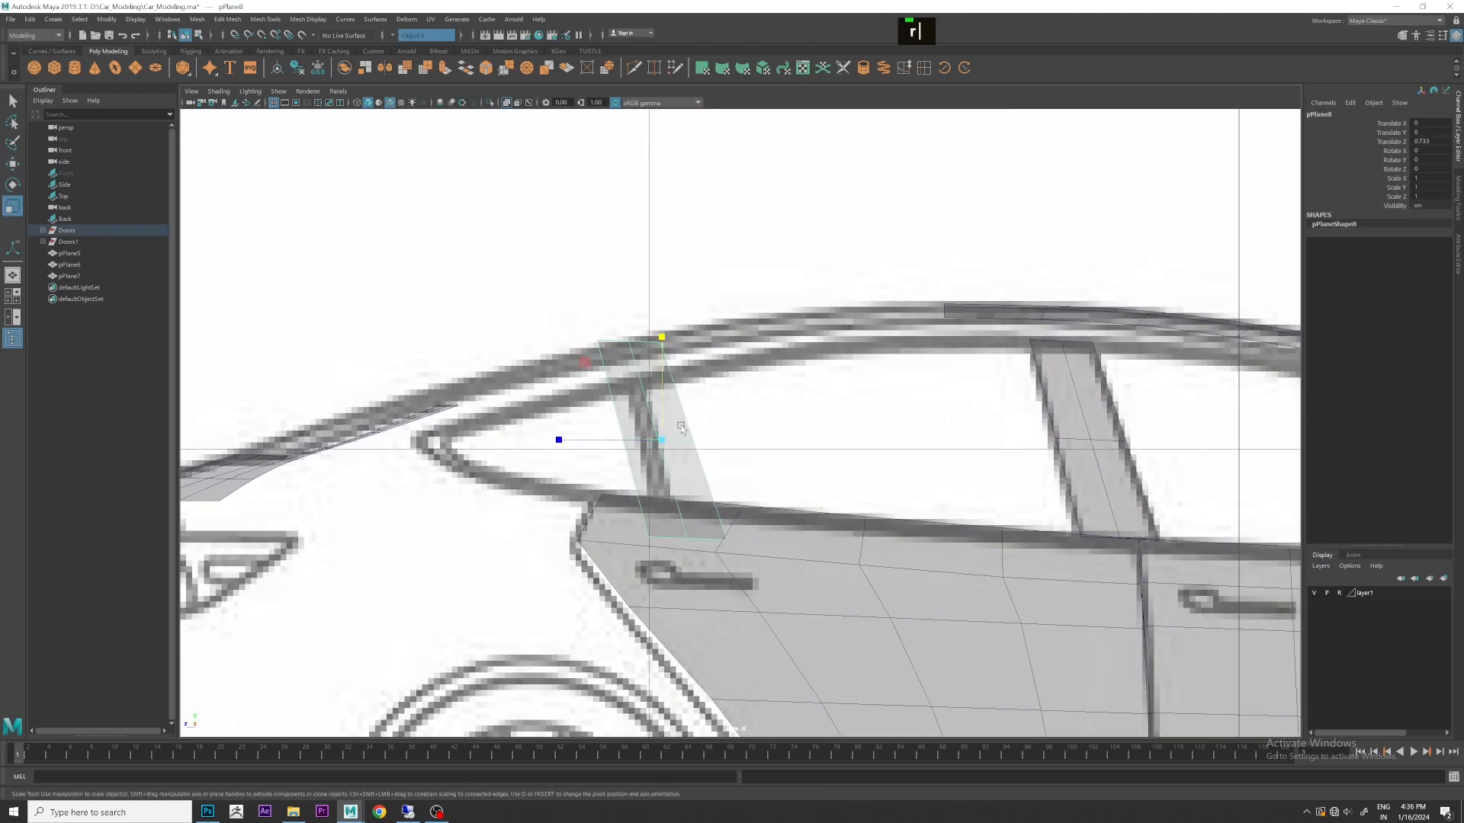
middle_drag(562, 437, 519, 431)
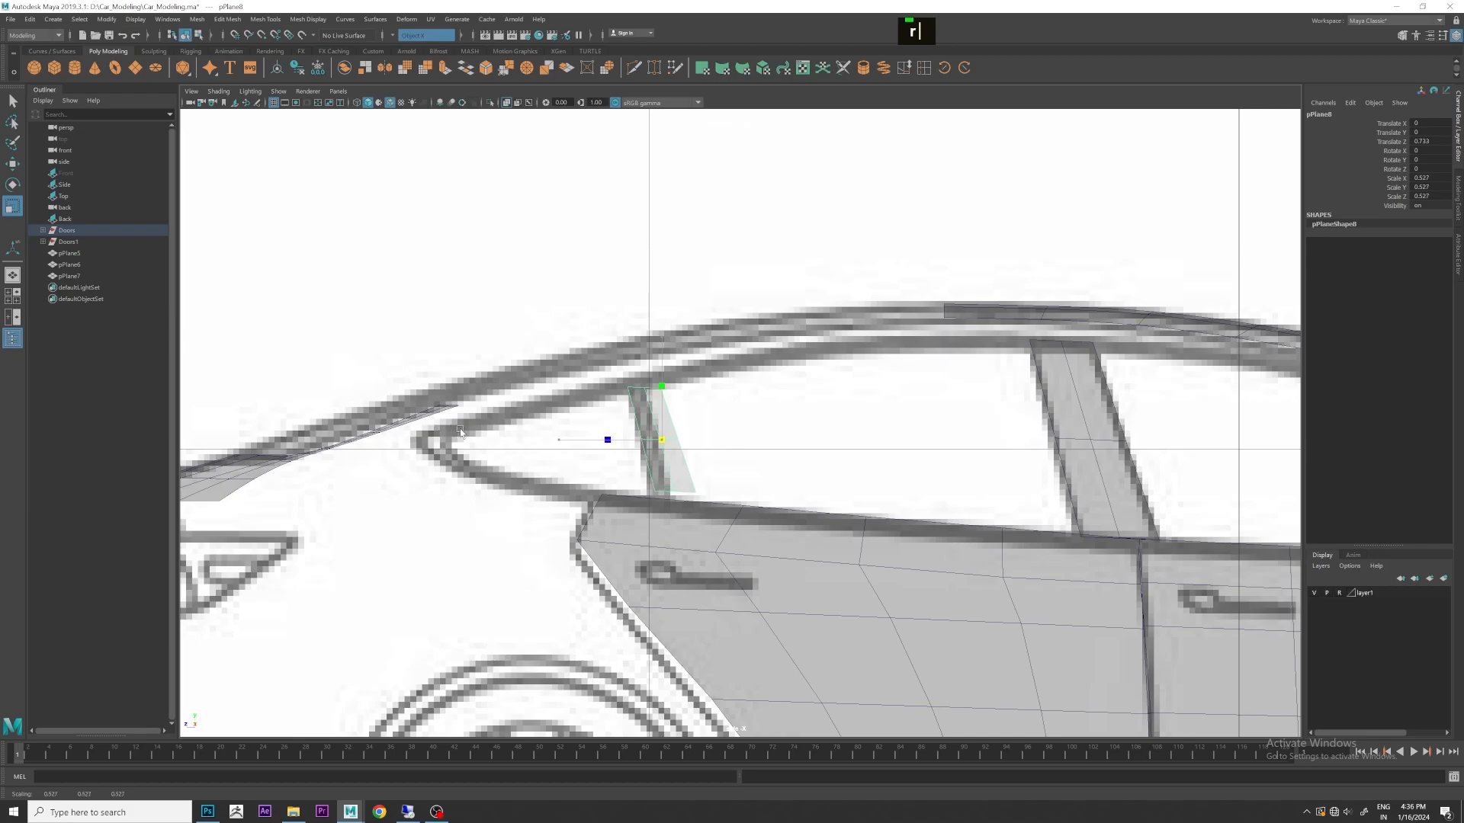
key(w)
scroll(534, 431, up, 1)
alt+scroll(859, 404, up, 1)
scroll(721, 392, up, 2)
drag(722, 393, 673, 392)
key(r)
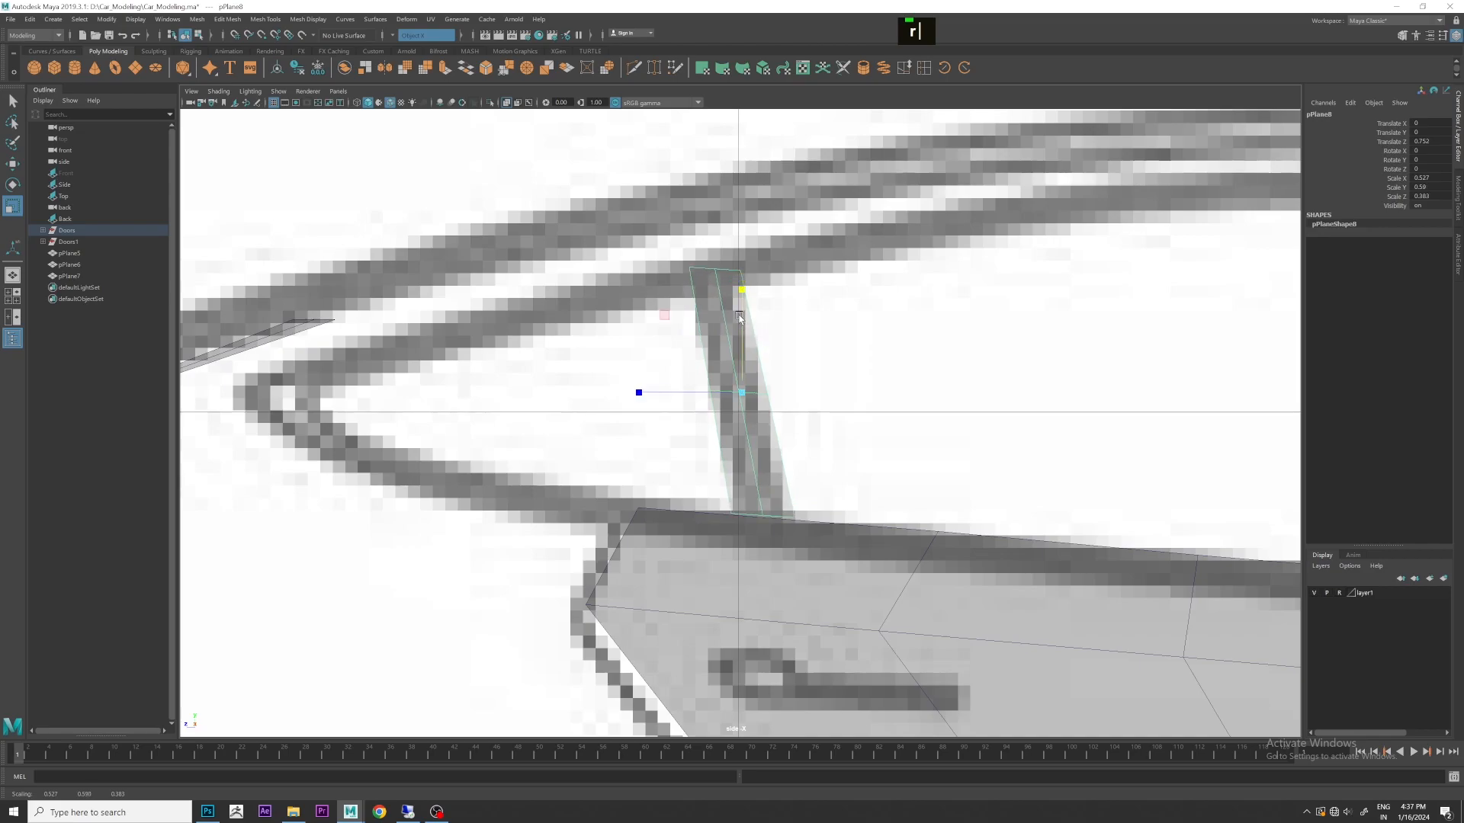
- Move the small divider strip to Translate X 0.273 in perspective so its lower end meets the rear door's upper edge
key(space)
key(space)
scroll(1026, 272, up, 2)
alt+drag(1026, 272, 877, 328)
alt+middle_drag(877, 328, 858, 337)
alt+drag(859, 338, 692, 361)
scroll(664, 354, up, 2)
key(w)
scroll(665, 355, up, 3)
scroll(1009, 398, up, 4)
alt+scroll(931, 483, up, 2)
alt+drag(931, 484, 921, 464)
middle_drag(922, 464, 920, 468)
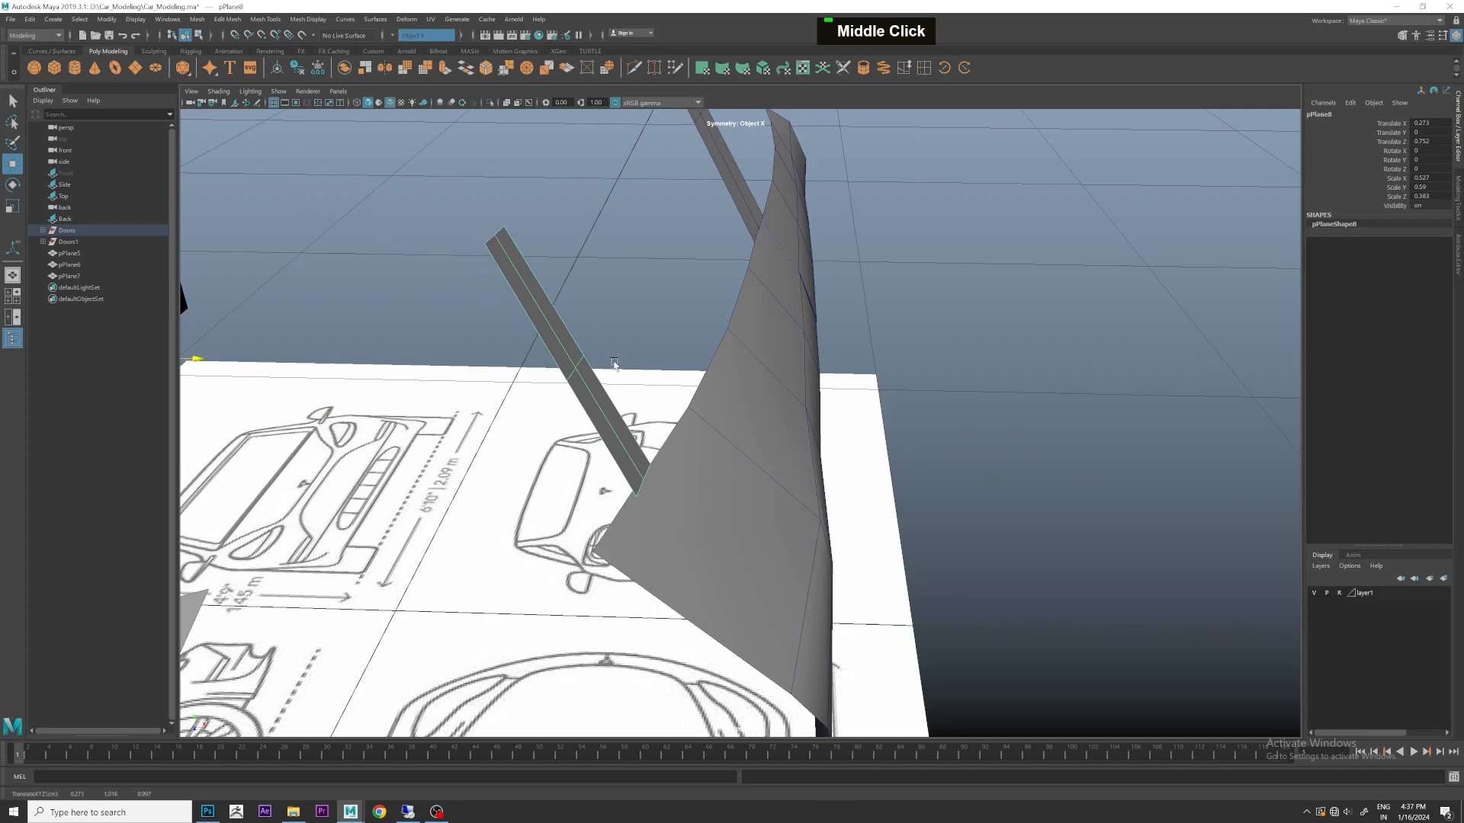
- Move the divider strip's middle row of vertices slightly inward in top view, and select its door-side end vertices
key(space)
key(space)
scroll(690, 415, up, 2)
alt+middle_drag(690, 415, 666, 415)
scroll(759, 450, up, 3)
scroll(758, 450, up, 3)
alt+middle_drag(759, 450, 766, 502)
scroll(765, 502, up, 2)
right_drag(737, 401, 698, 398)
scroll(698, 398, up, 3)
drag(699, 471, 712, 433)
drag(709, 360, 744, 462)
drag(789, 414, 770, 412)
drag(744, 358, 777, 457)
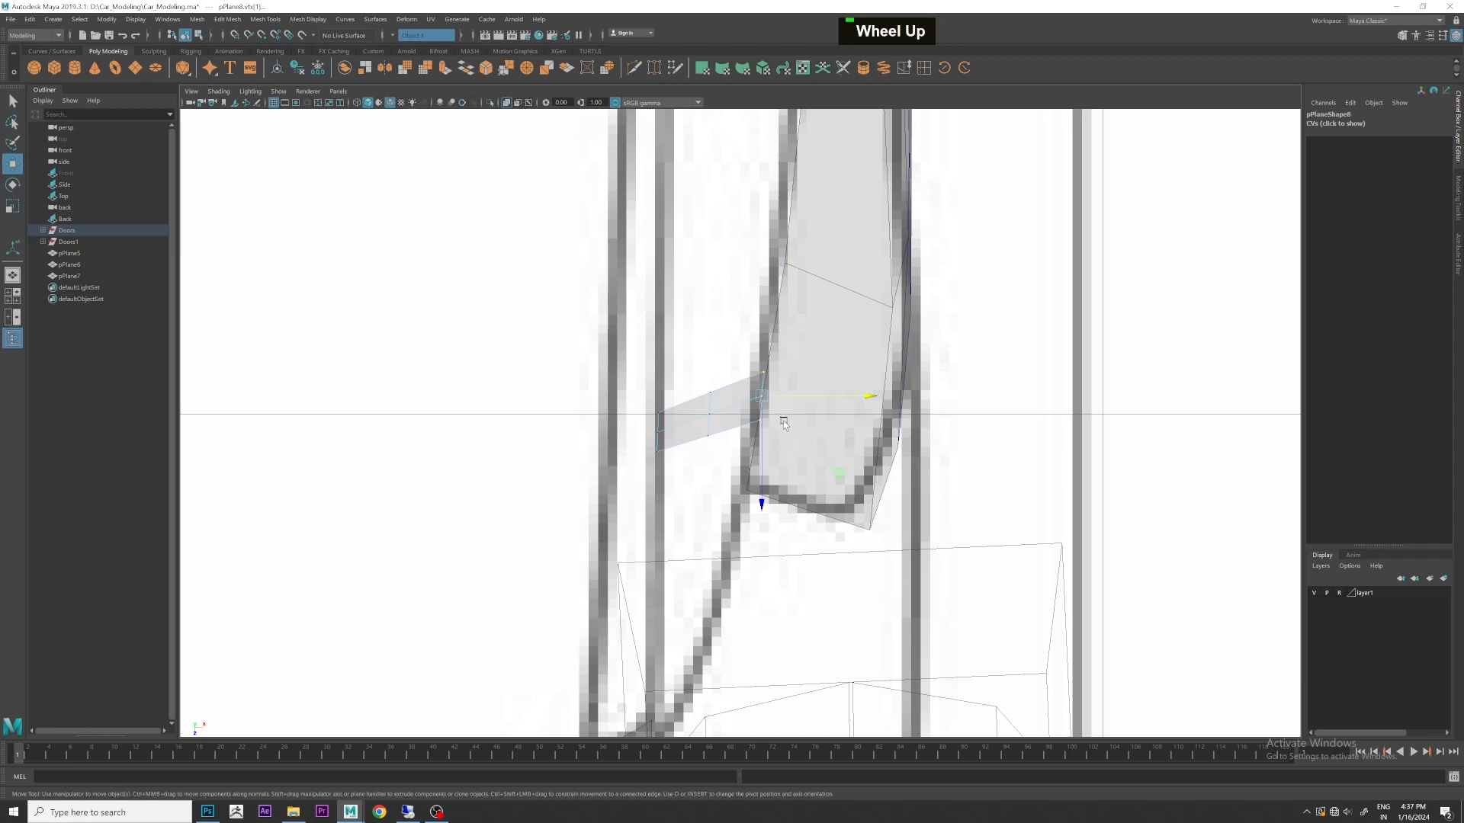
- Rotate the divider strip's selected vertices slightly in top view and return to object mode with all four views shown
key(e)
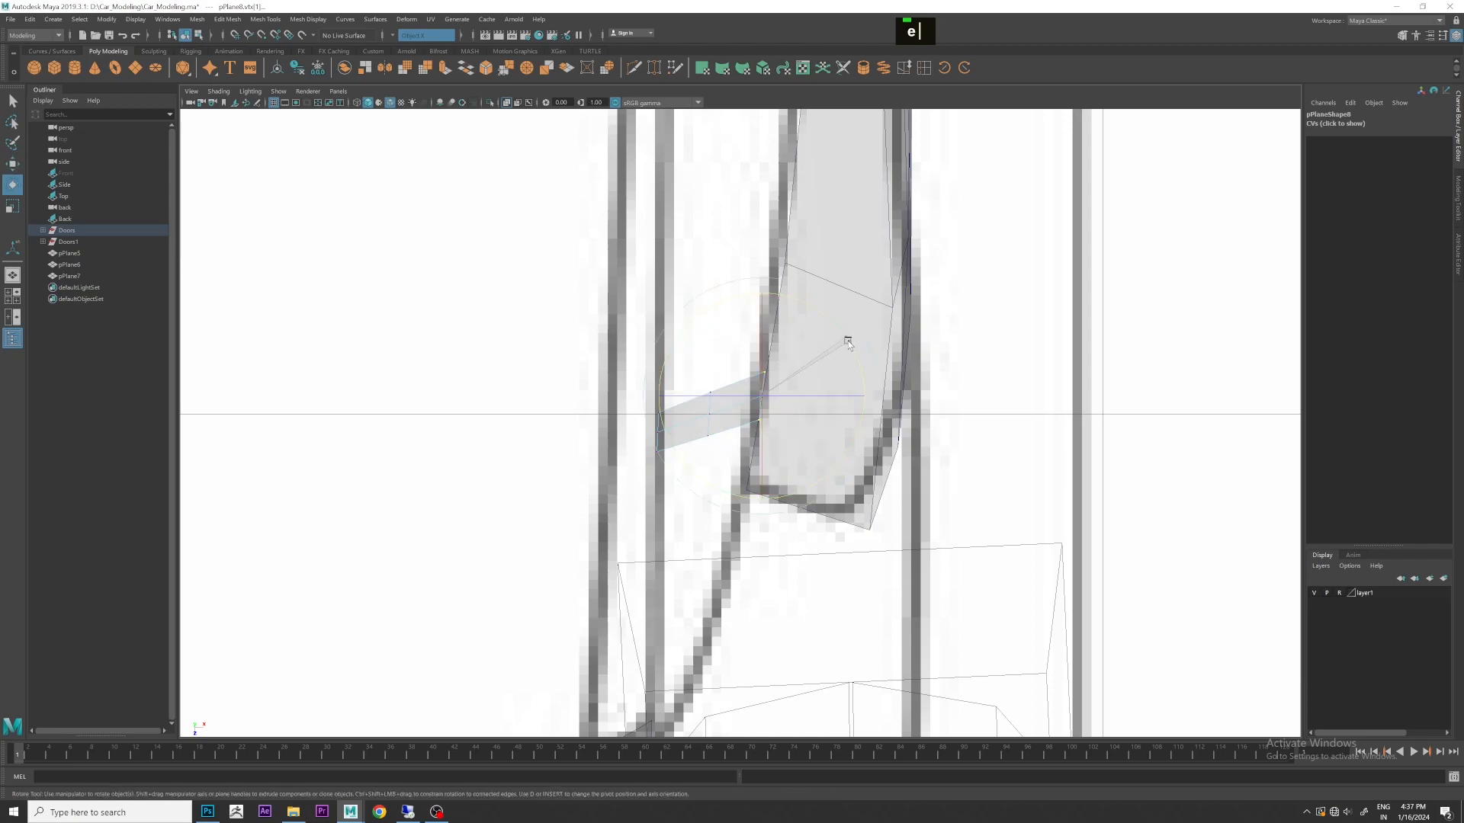
drag(624, 309, 732, 514)
drag(783, 392, 784, 396)
right_drag(773, 397, 825, 366)
key(space)
key(space)
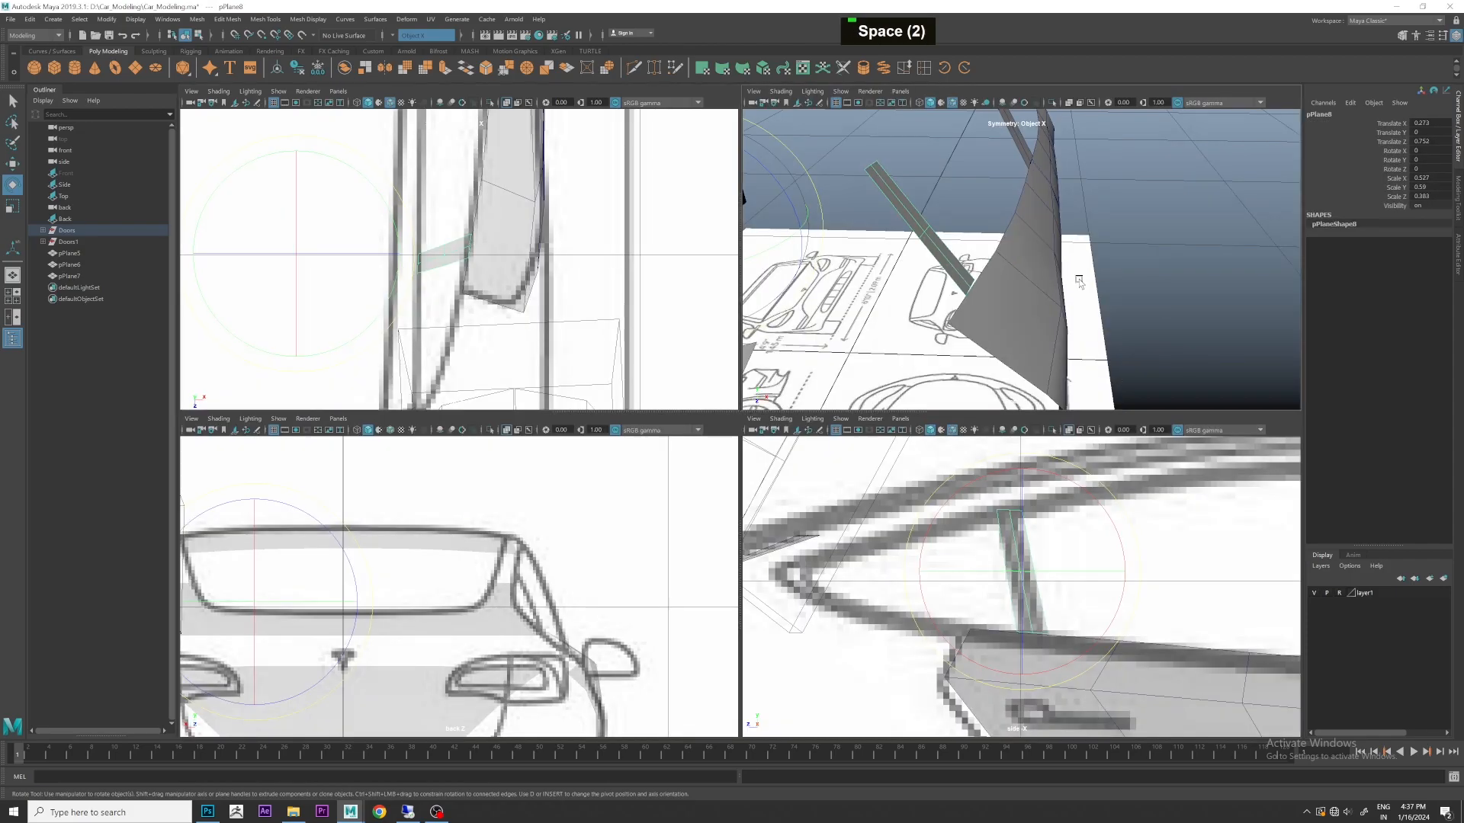
- Select the rear door's small window divider strip and freeze its transformations
click(929, 368)
scroll(930, 368, down, 2)
scroll(930, 367, down, 2)
alt+drag(800, 392, 597, 398)
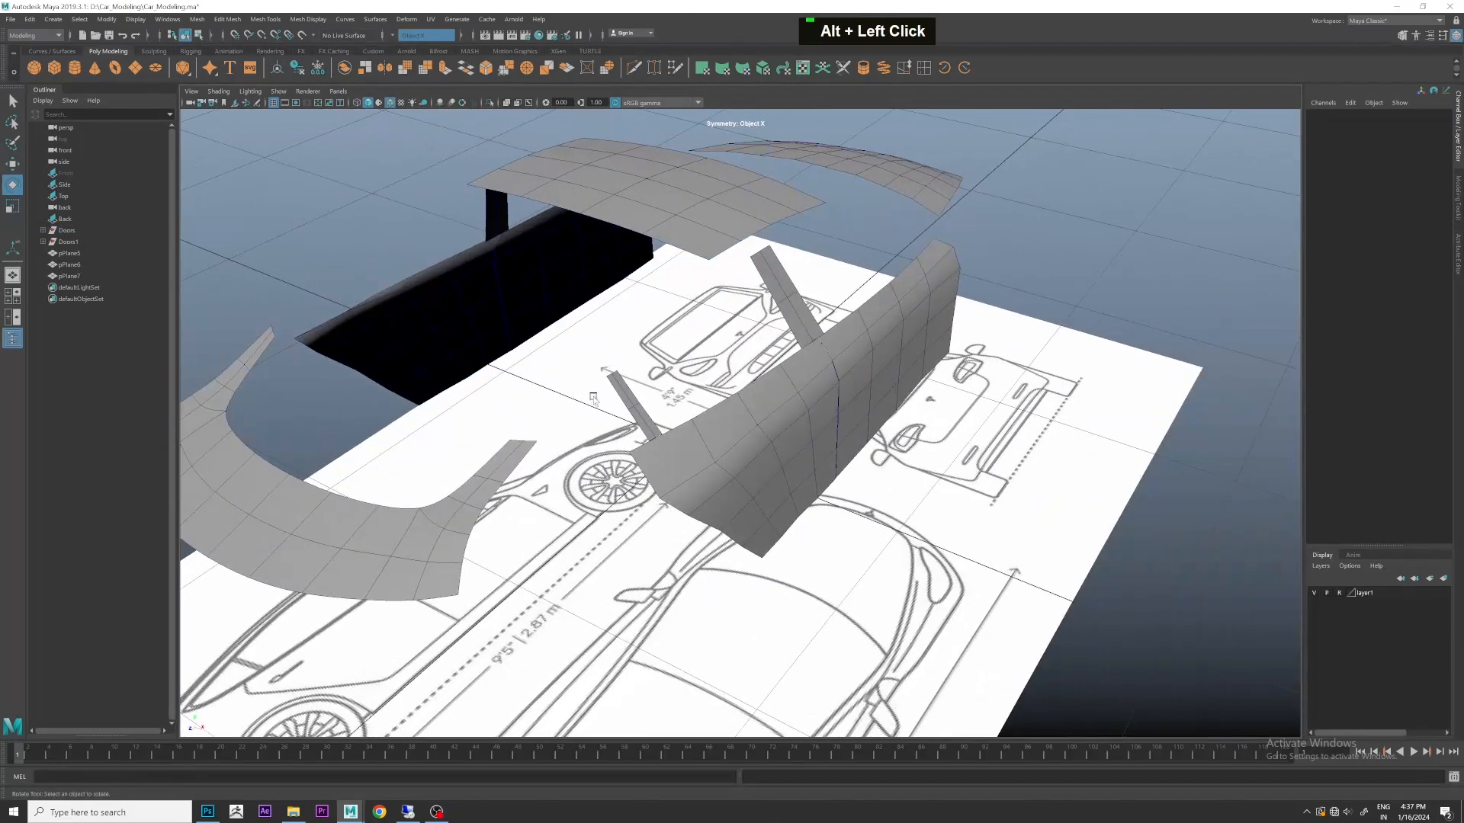
click(630, 394)
alt+middle_drag(631, 394, 663, 382)
key(space)
key(space)
scroll(590, 300, down, 4)
scroll(594, 305, up, 2)
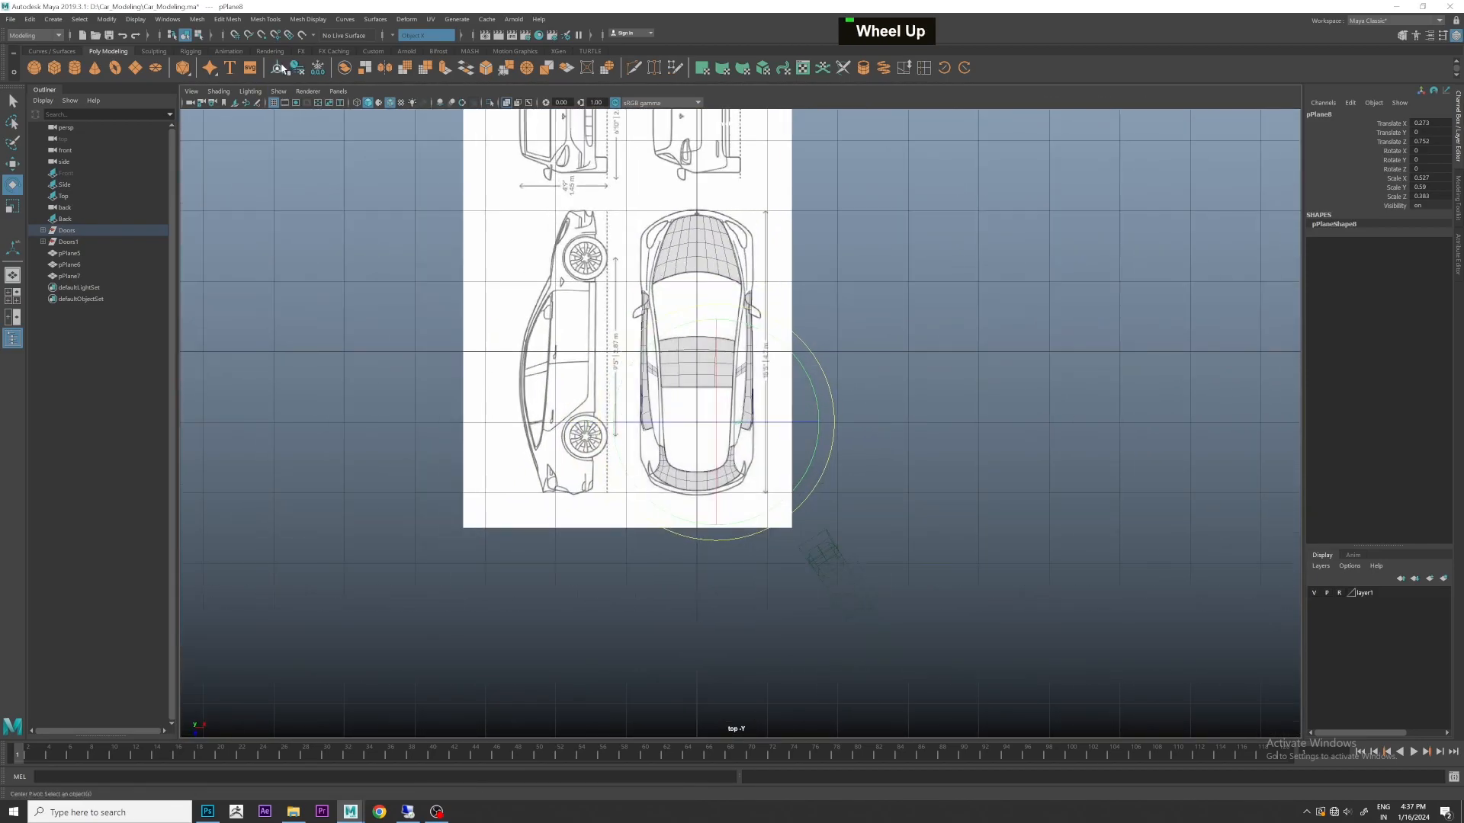
click(318, 74)
- Move the divider strip's pivot in top view, snapping it to the grid on the car's centre line
scroll(829, 347, up, 4)
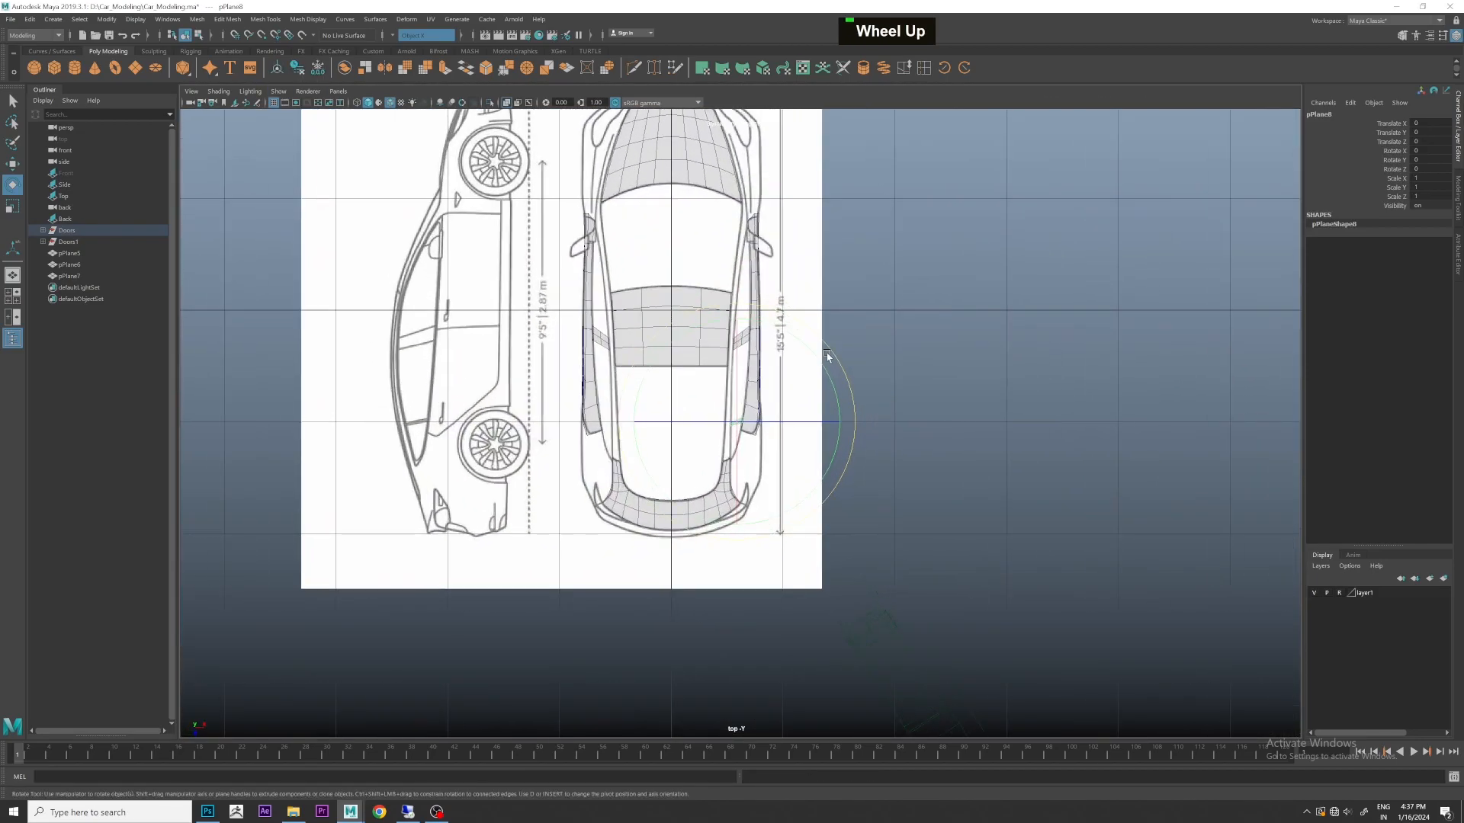
key(w)
key(d)
key(x)
drag(837, 419, 690, 429)
key(d)
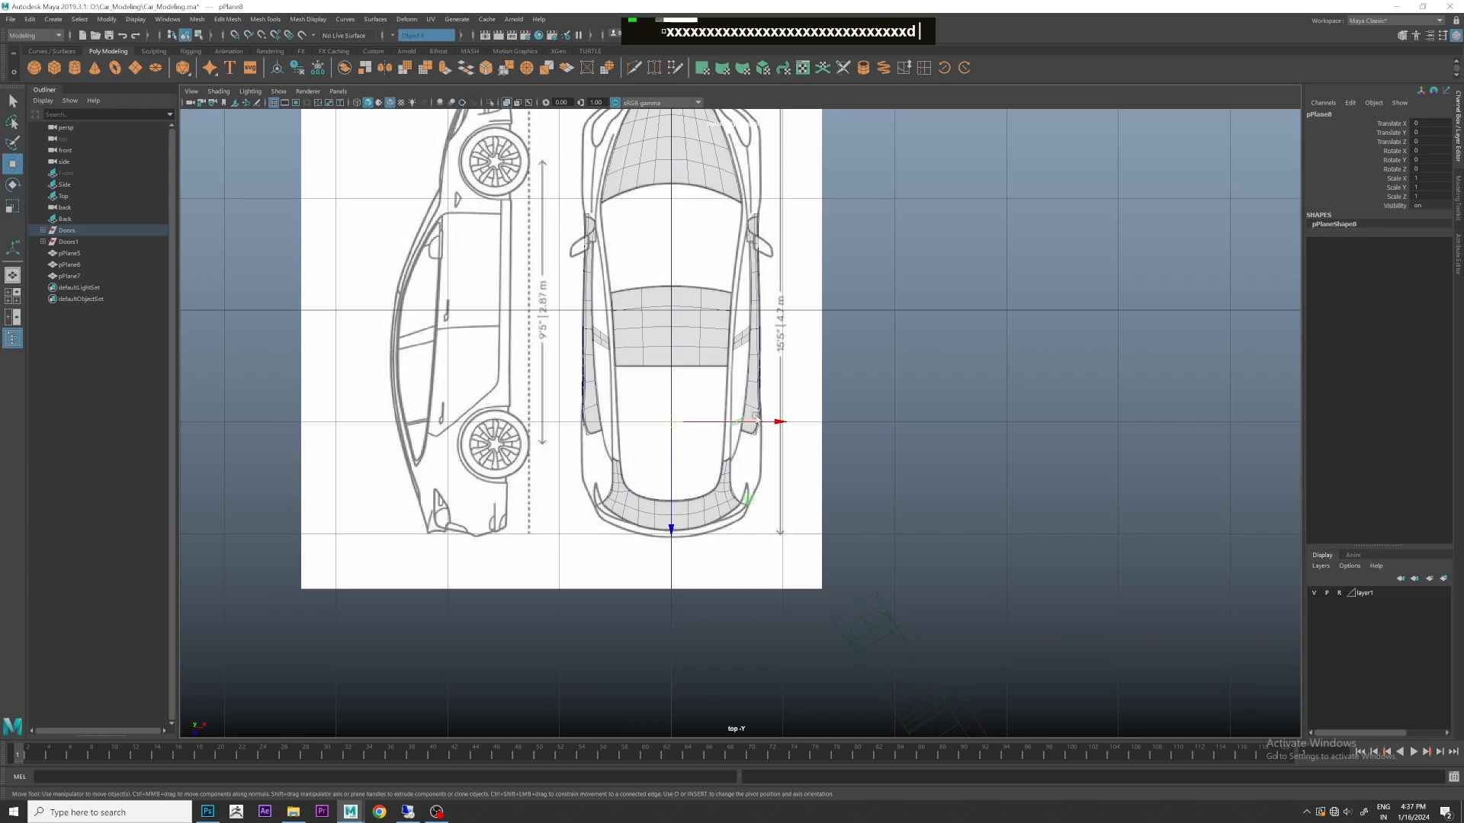
- Duplicate the divider strip with Duplicate Special at Scale X -1, mirroring it to the opposite side of the car
click(904, 393)
click(738, 420)
key(ctrl)
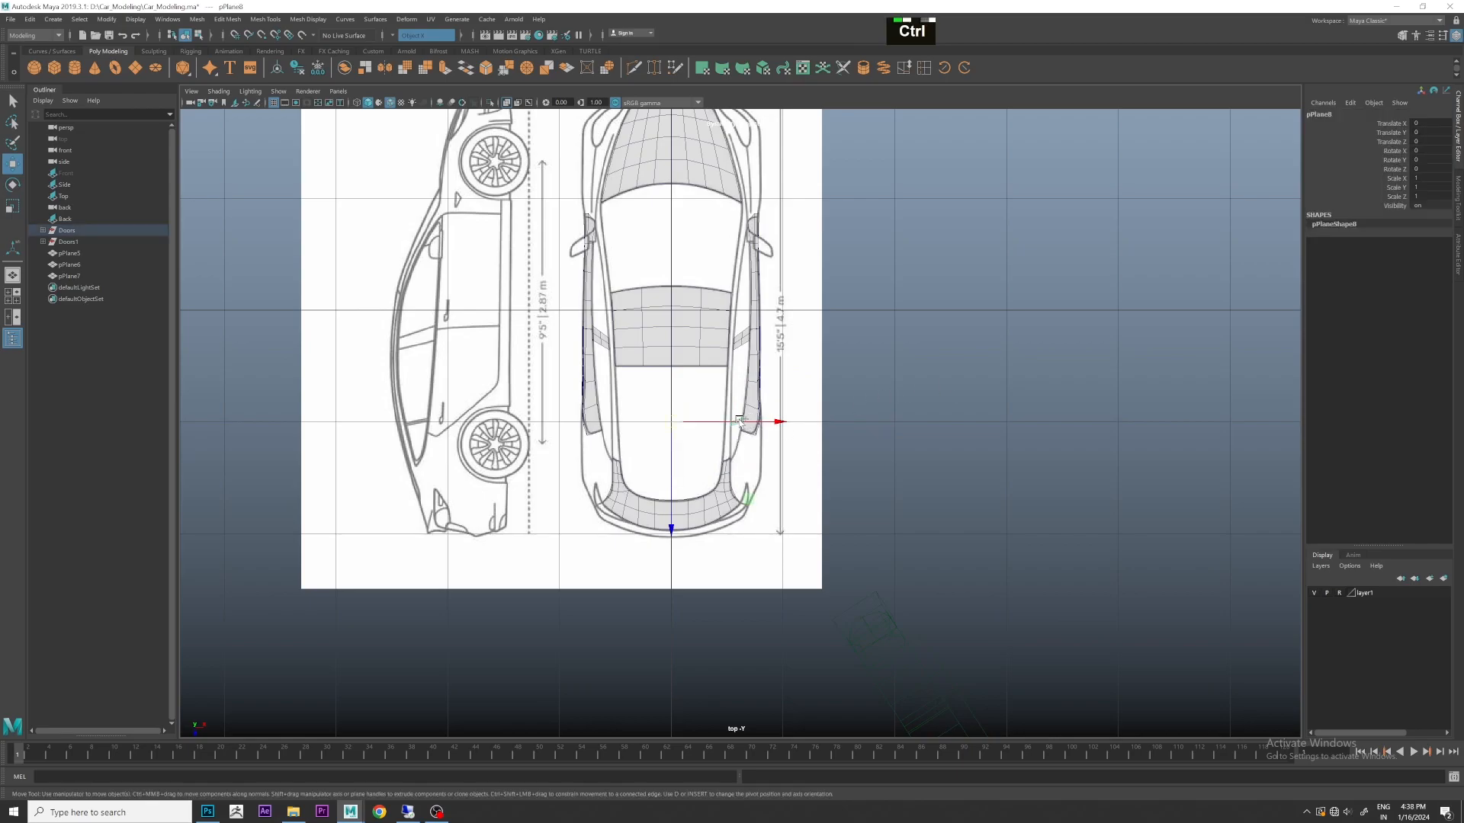
key(ctrl+shift+d)
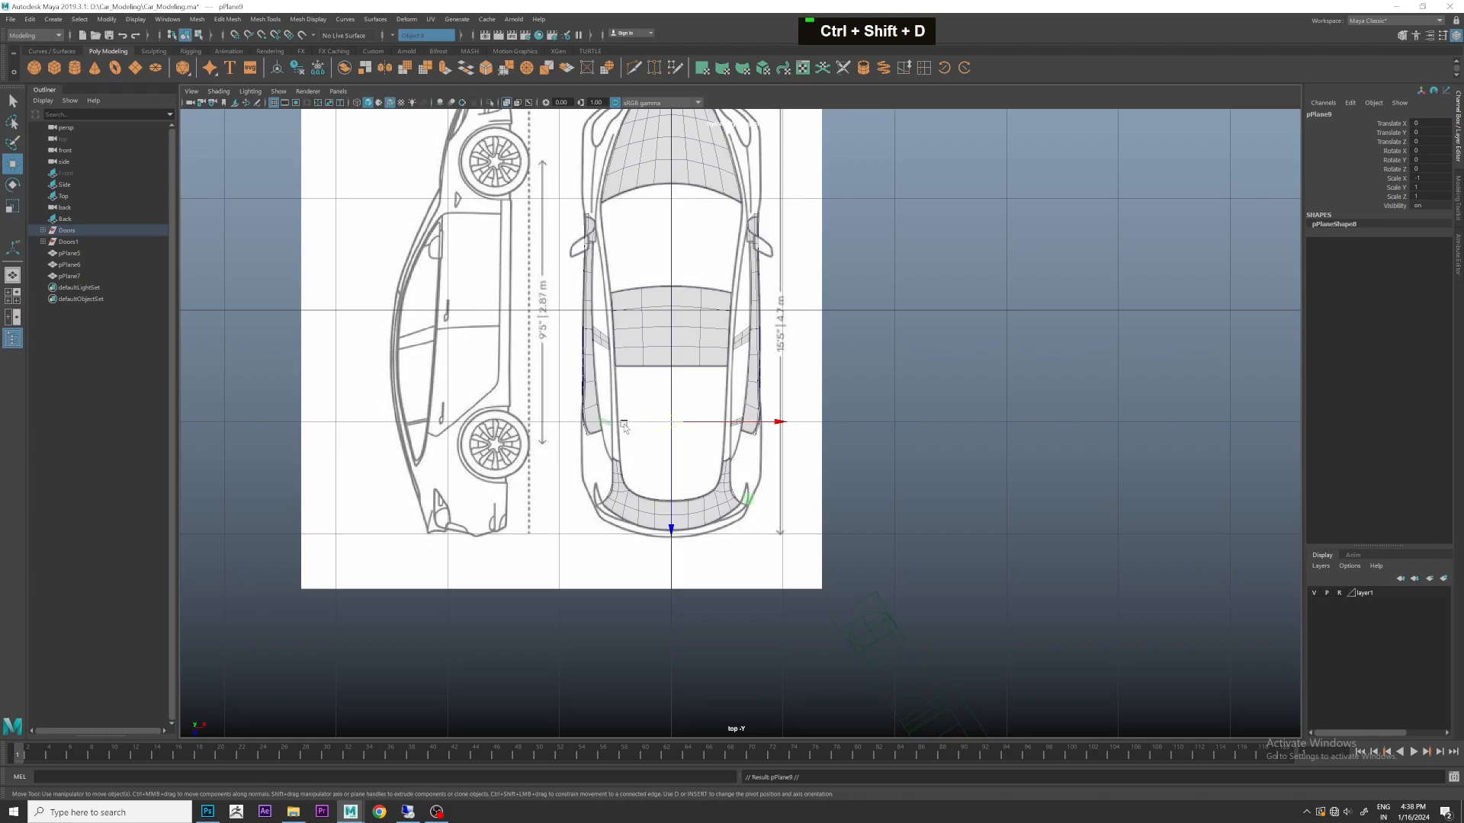
- Examine the mirrored divider strip and the surrounding body panels in perspective from several angles
key(space)
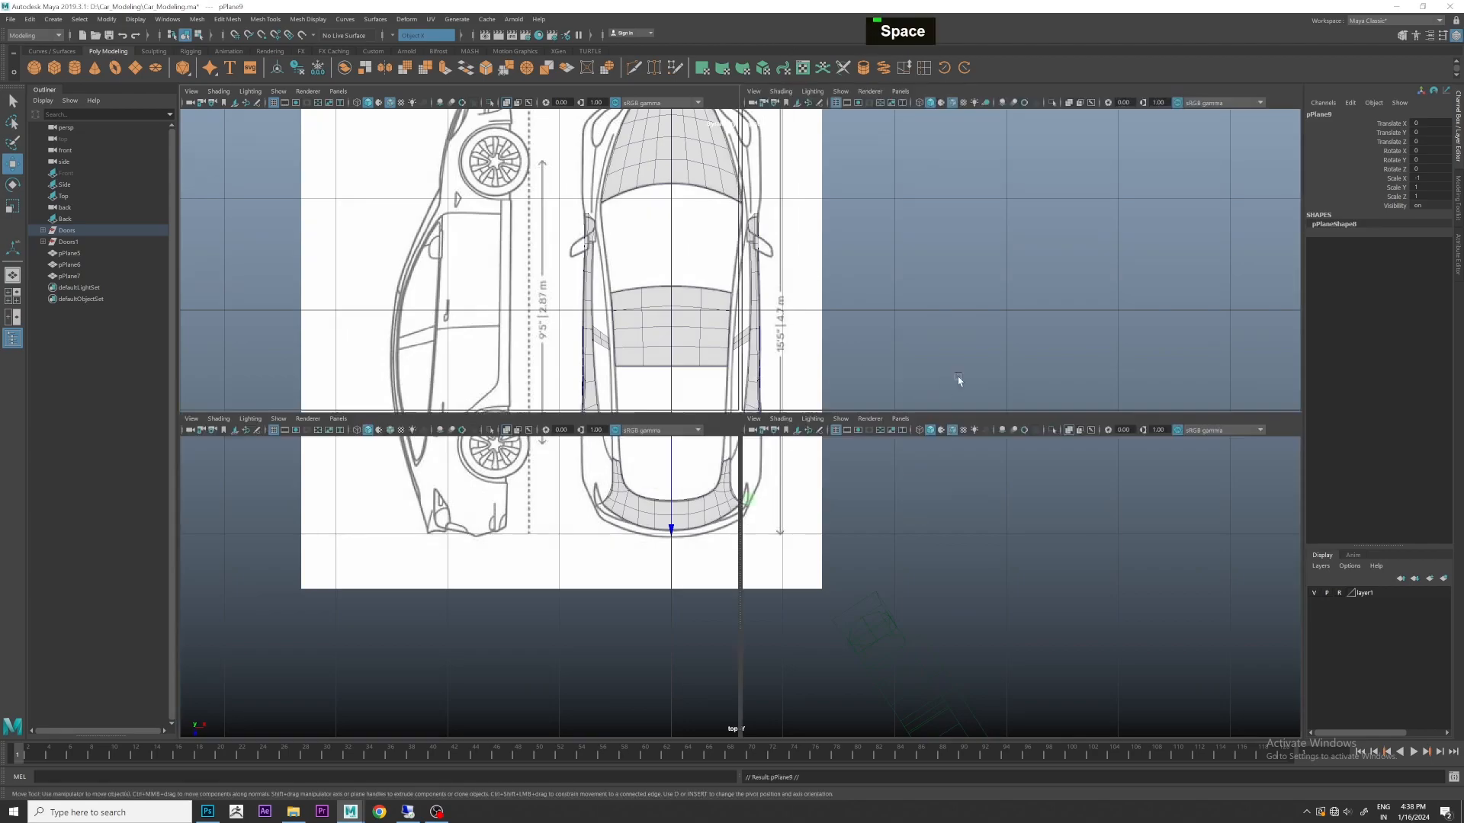
key(space)
key(space)
scroll(935, 299, down, 2)
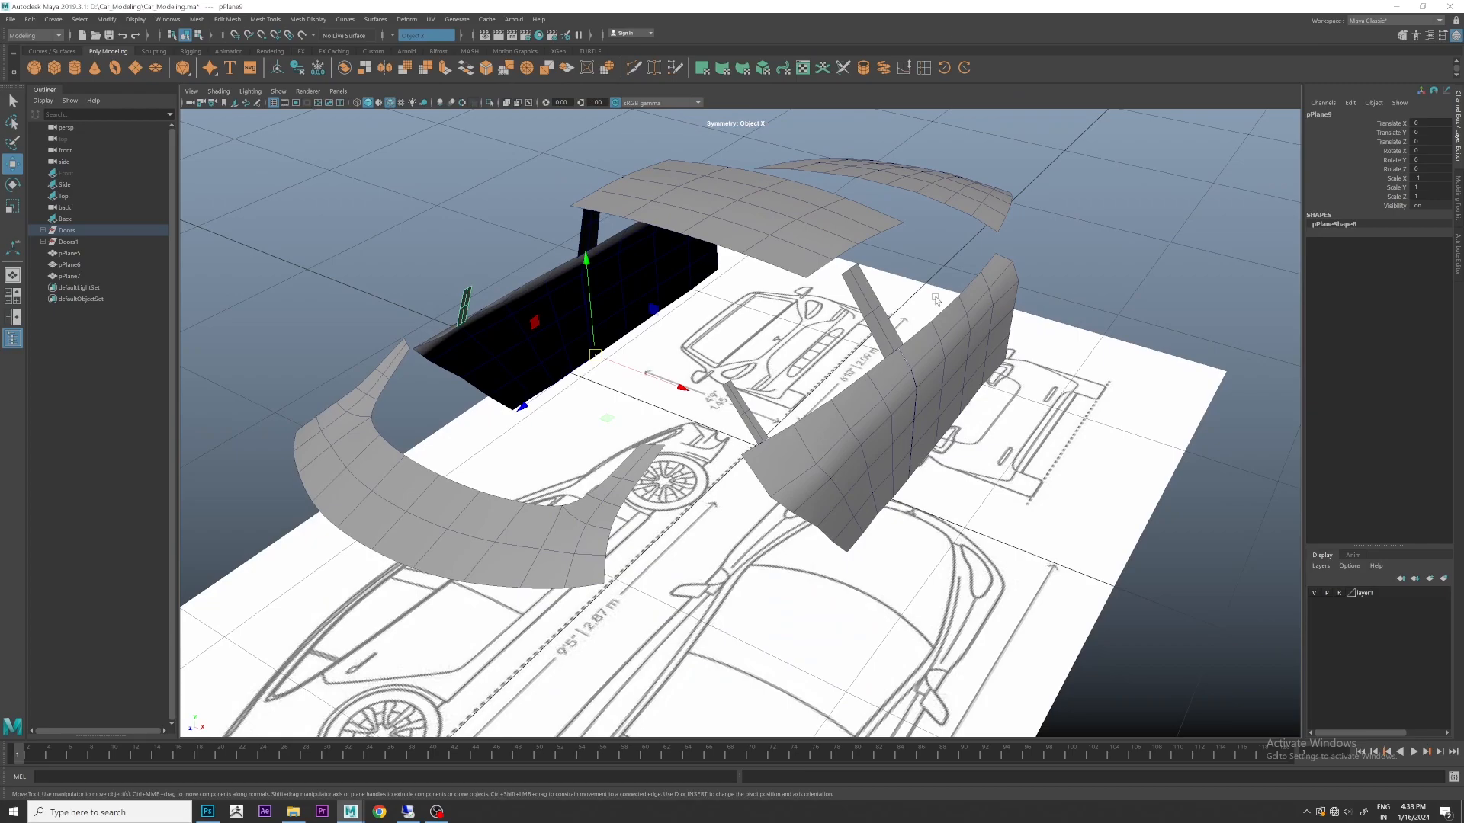
alt+drag(495, 200, 798, 286)
scroll(663, 236, down, 3)
alt+middle_drag(797, 286, 811, 280)
alt+drag(811, 281, 694, 299)
scroll(842, 369, down, 6)
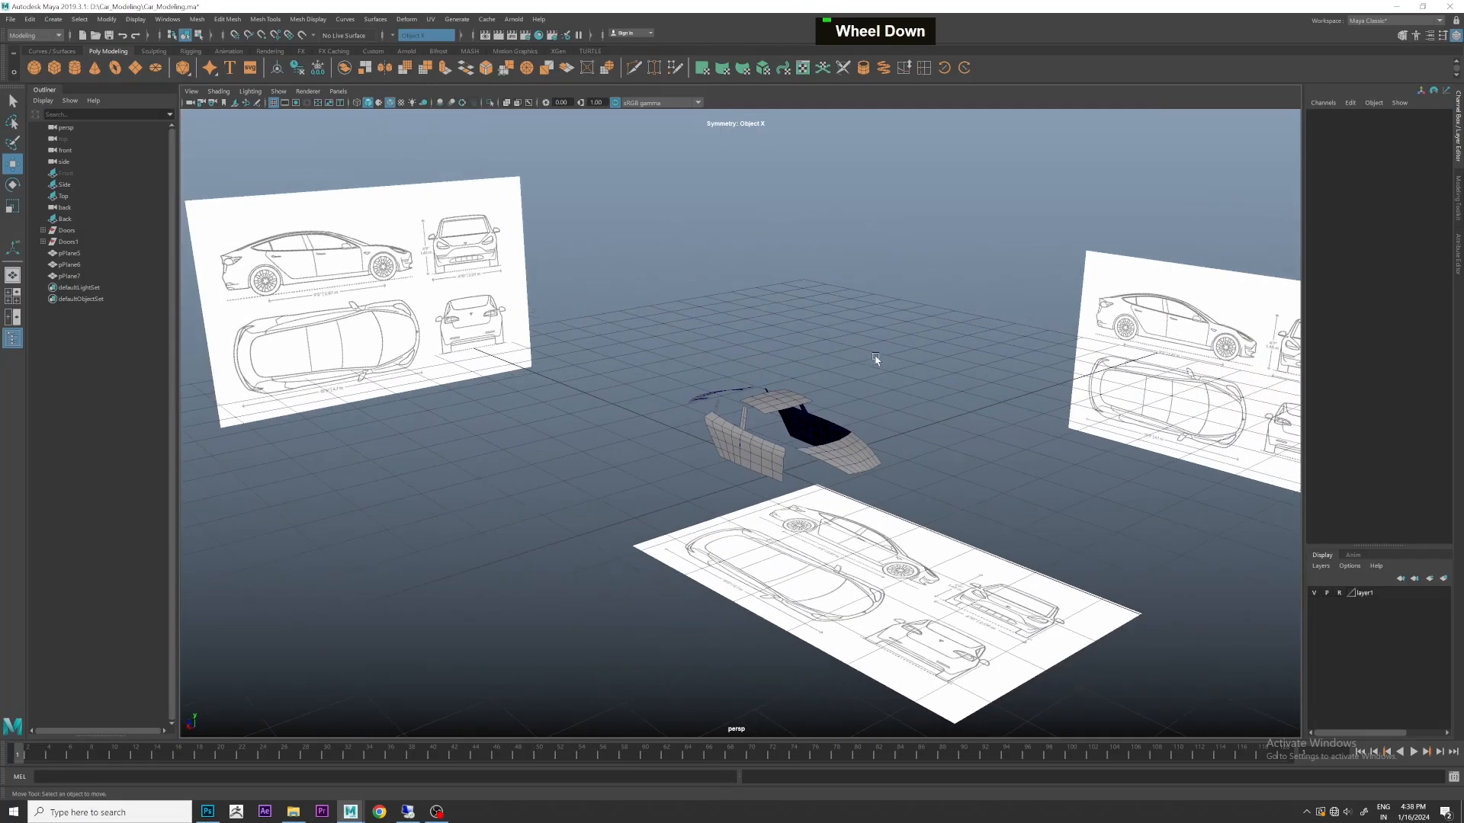